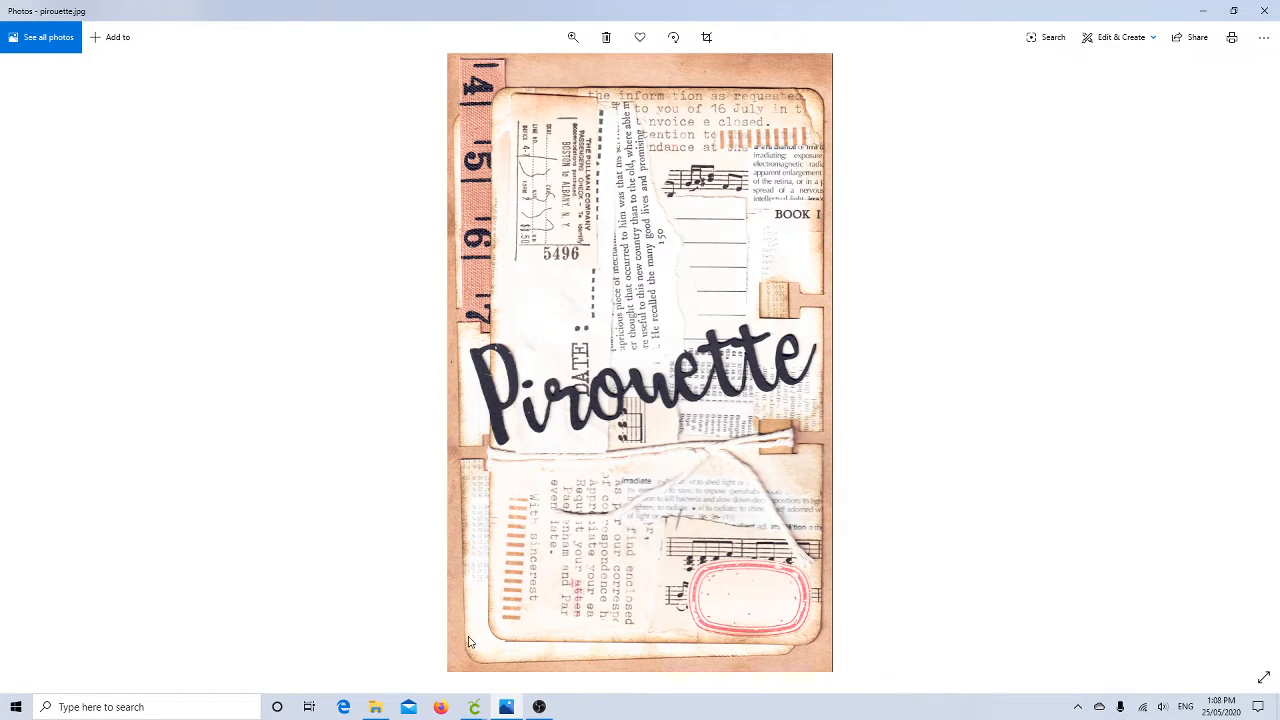
# - Extract all files from Pirouette.zip in the Downloads folder into a Pirouette folder at the suggested location
pyautogui.click(1203, 10)
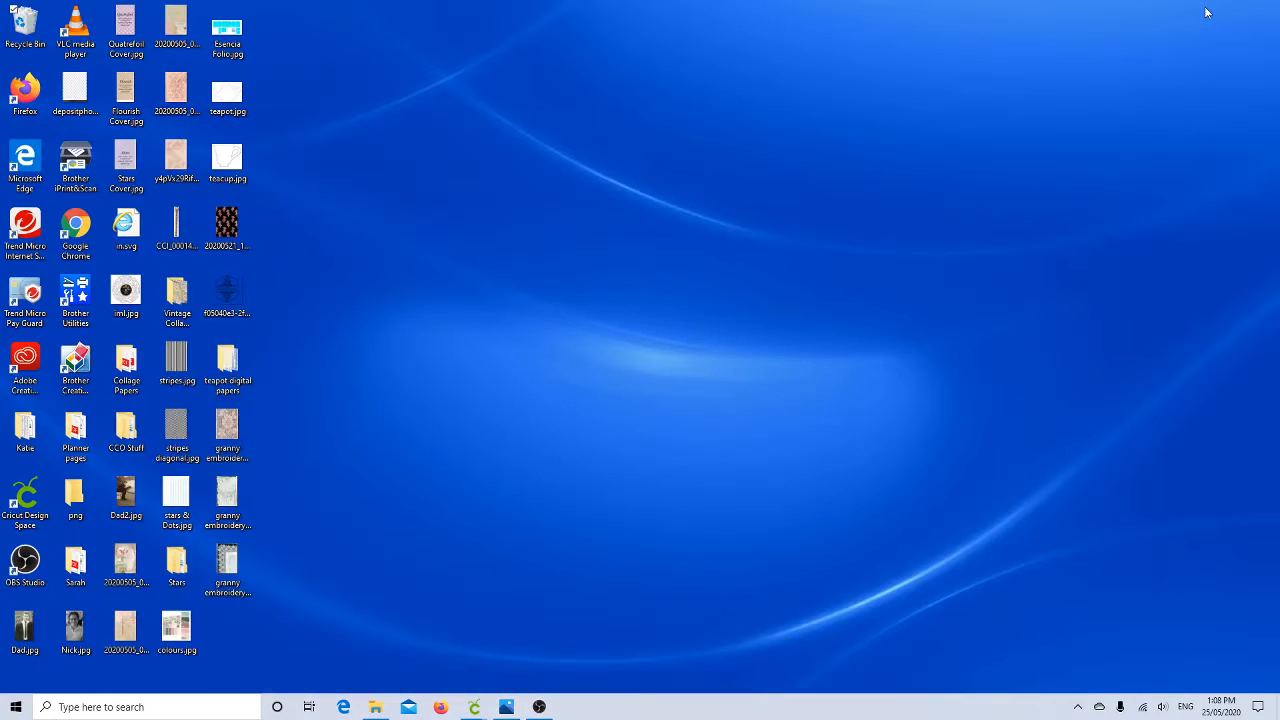
pyautogui.click(375, 707)
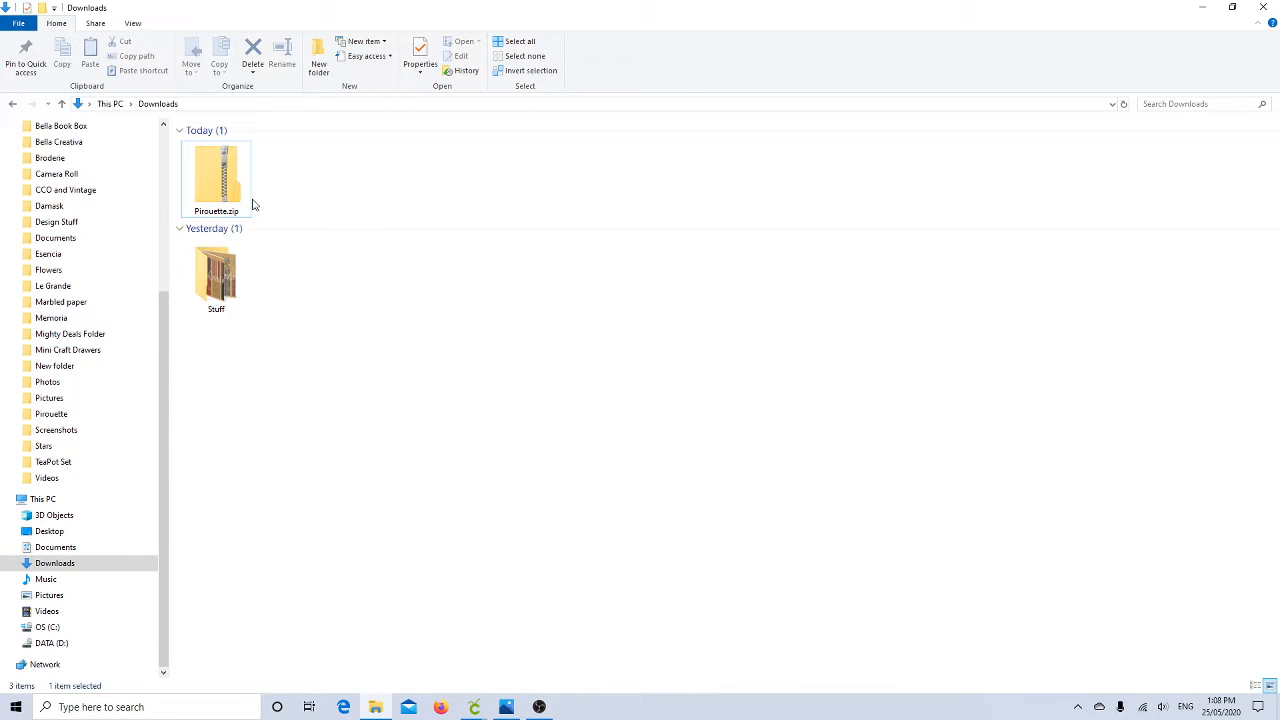
pyautogui.doubleClick(225, 180)
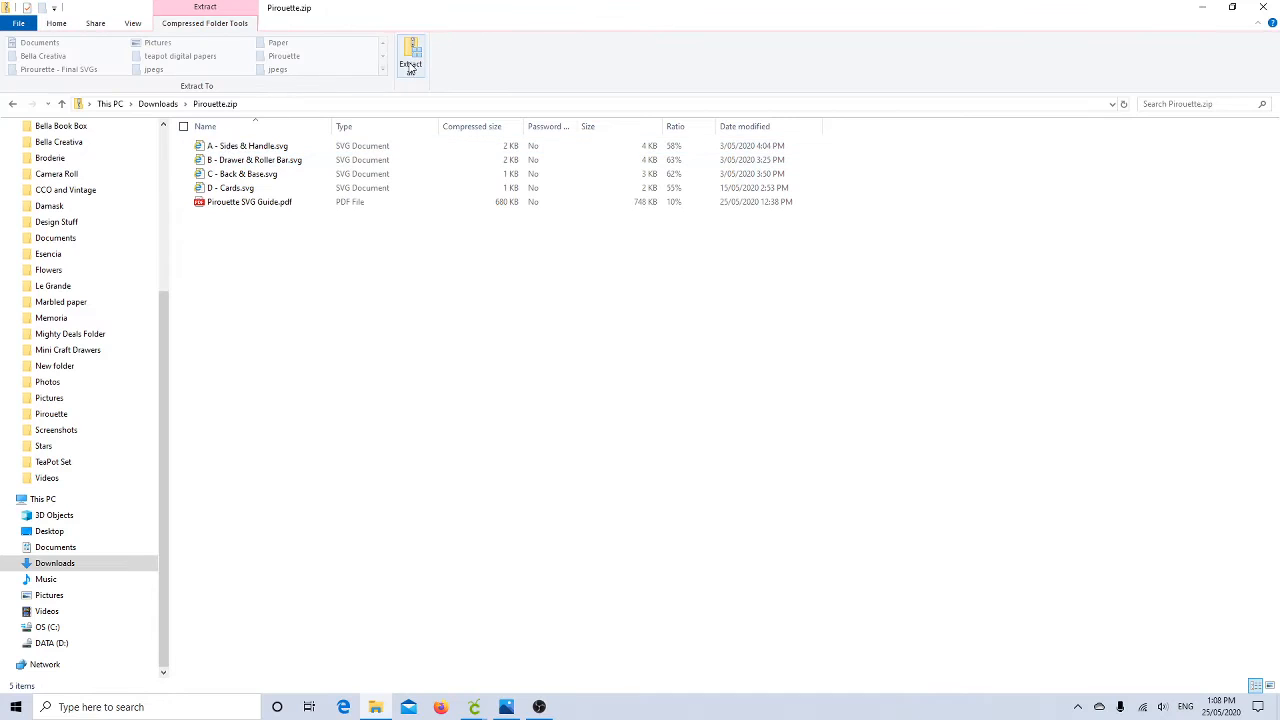
pyautogui.click(410, 64)
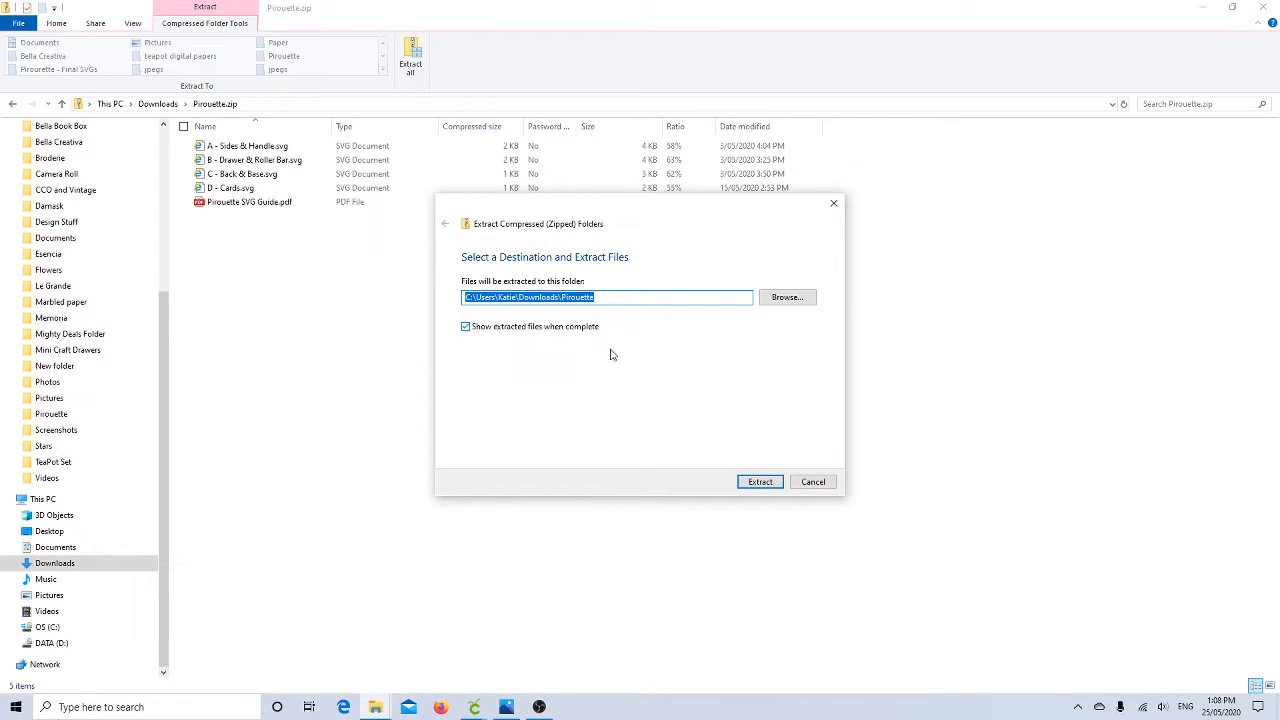
pyautogui.click(758, 481)
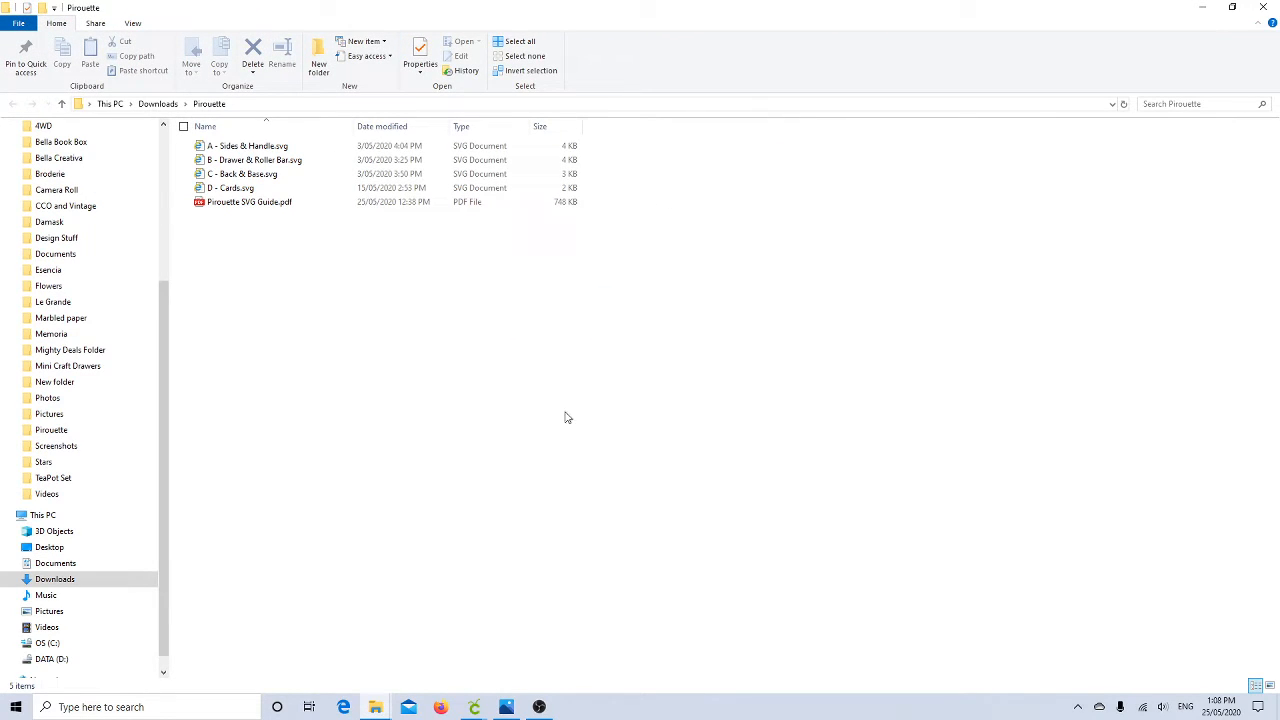
# - Open Pirouette SVG Guide.pdf and read the upload instructions and the cutting guide table for drawers, sides, handles, back and base
pyautogui.doubleClick(228, 206)
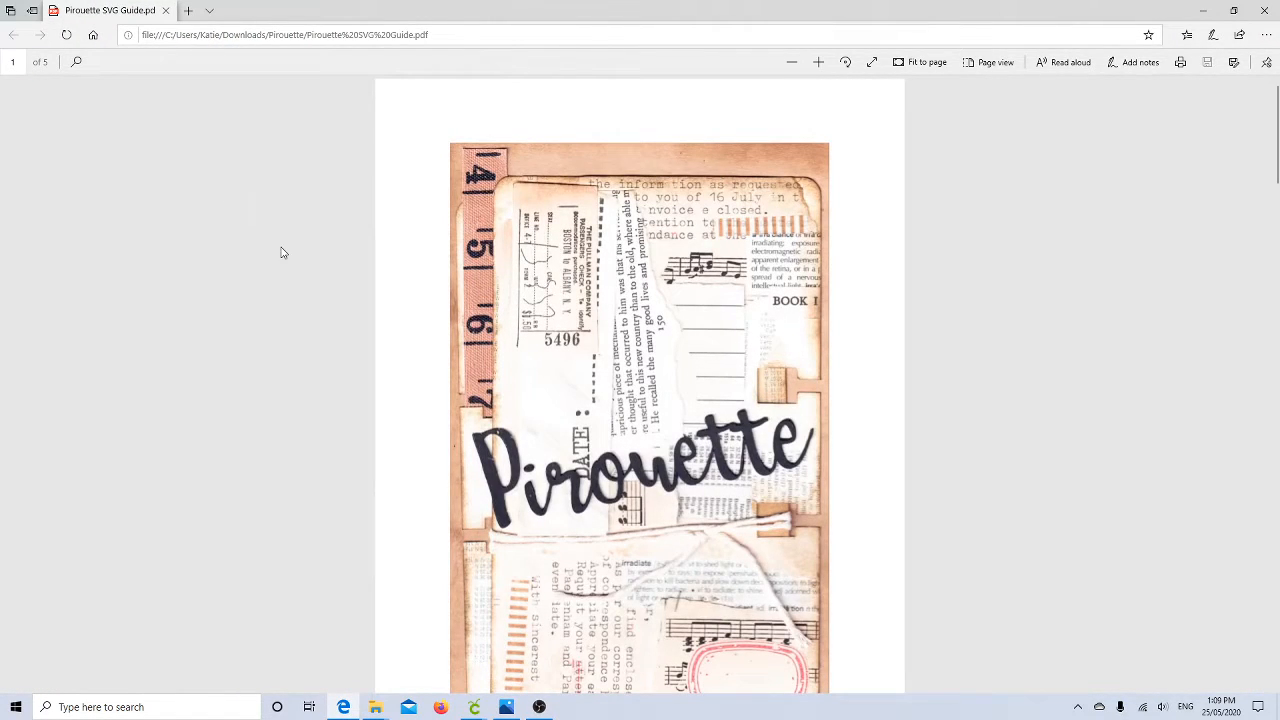
pyautogui.scroll(-2, 282, 253)
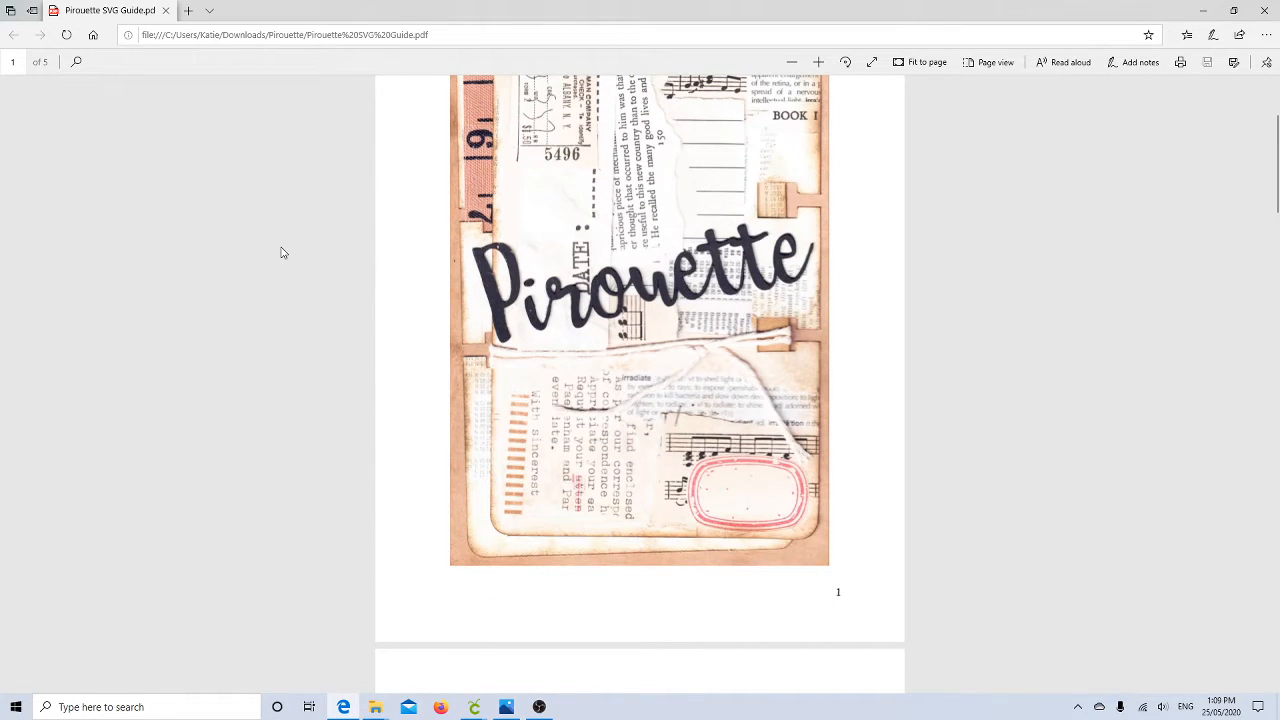
pyautogui.scroll(-4, 282, 253)
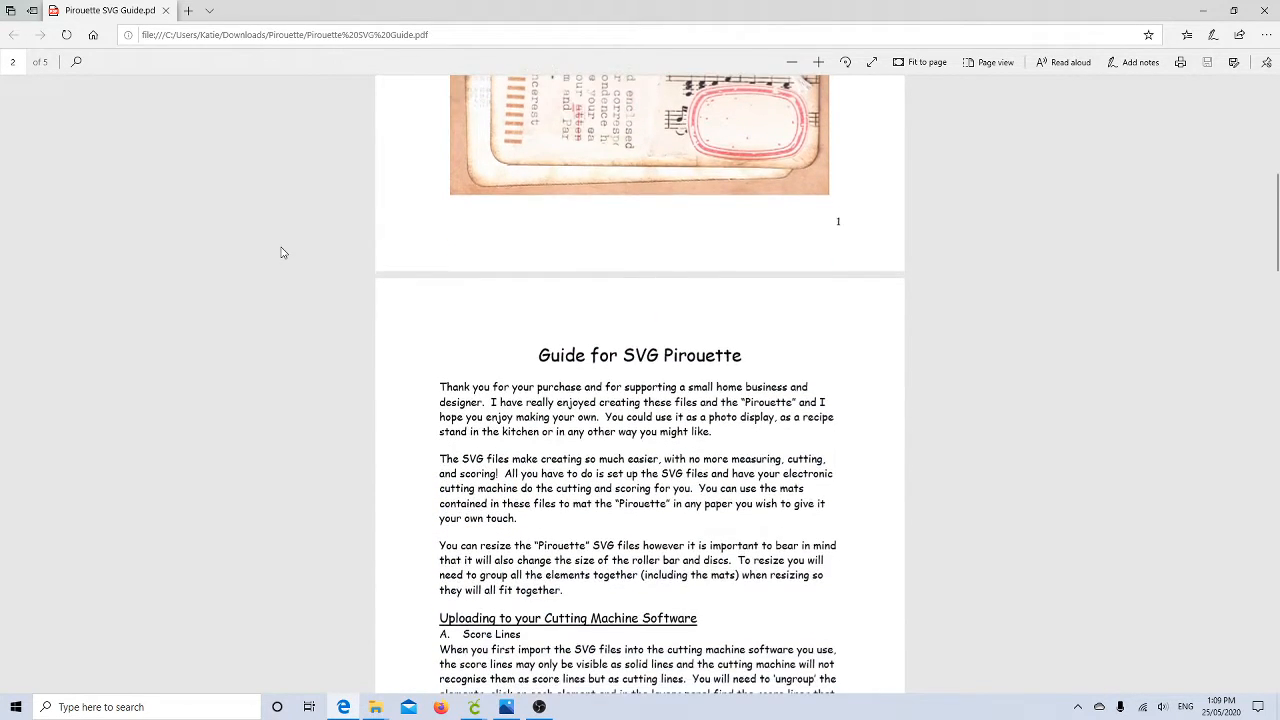
pyautogui.scroll(-2, 282, 253)
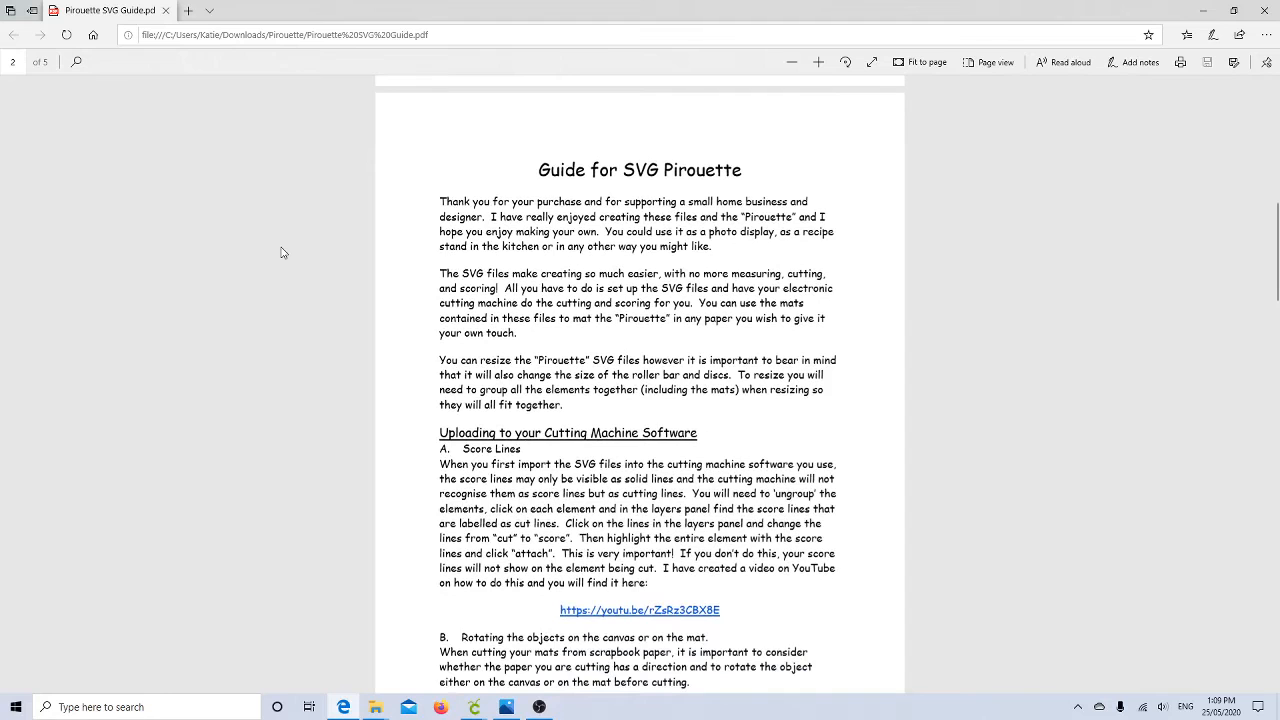
pyautogui.scroll(-3, 282, 253)
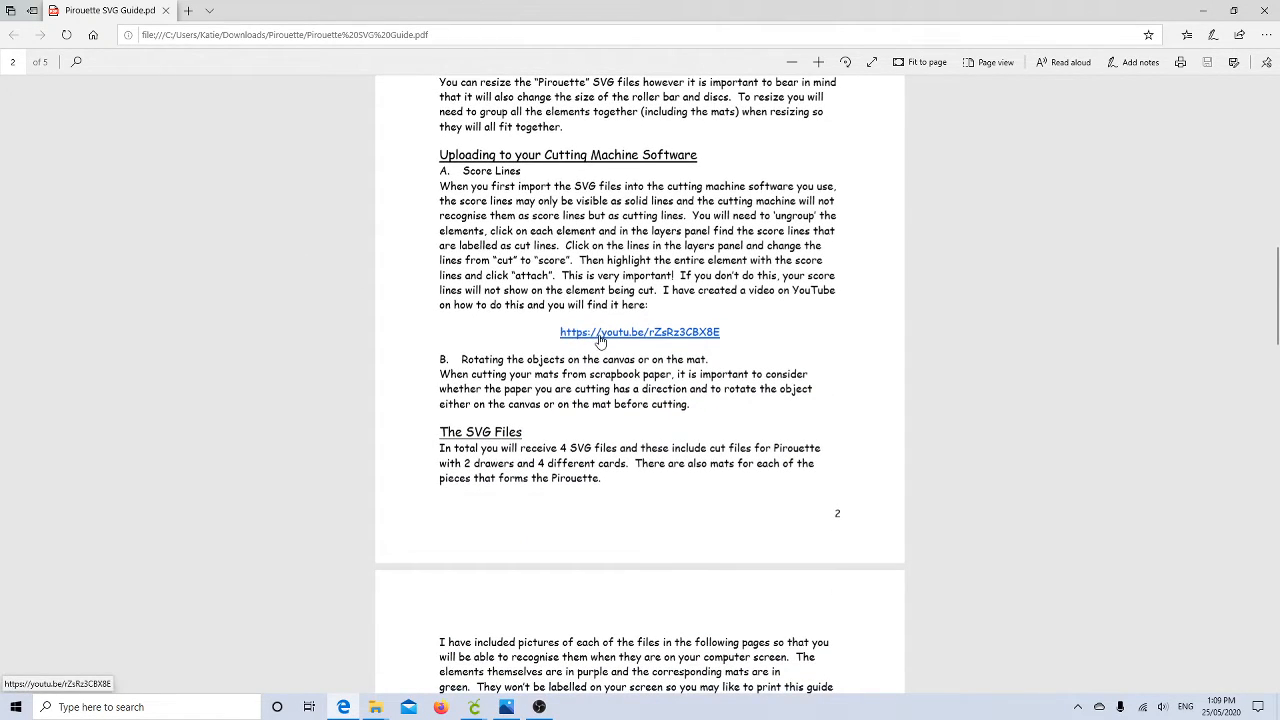
pyautogui.scroll(-2, 560, 405)
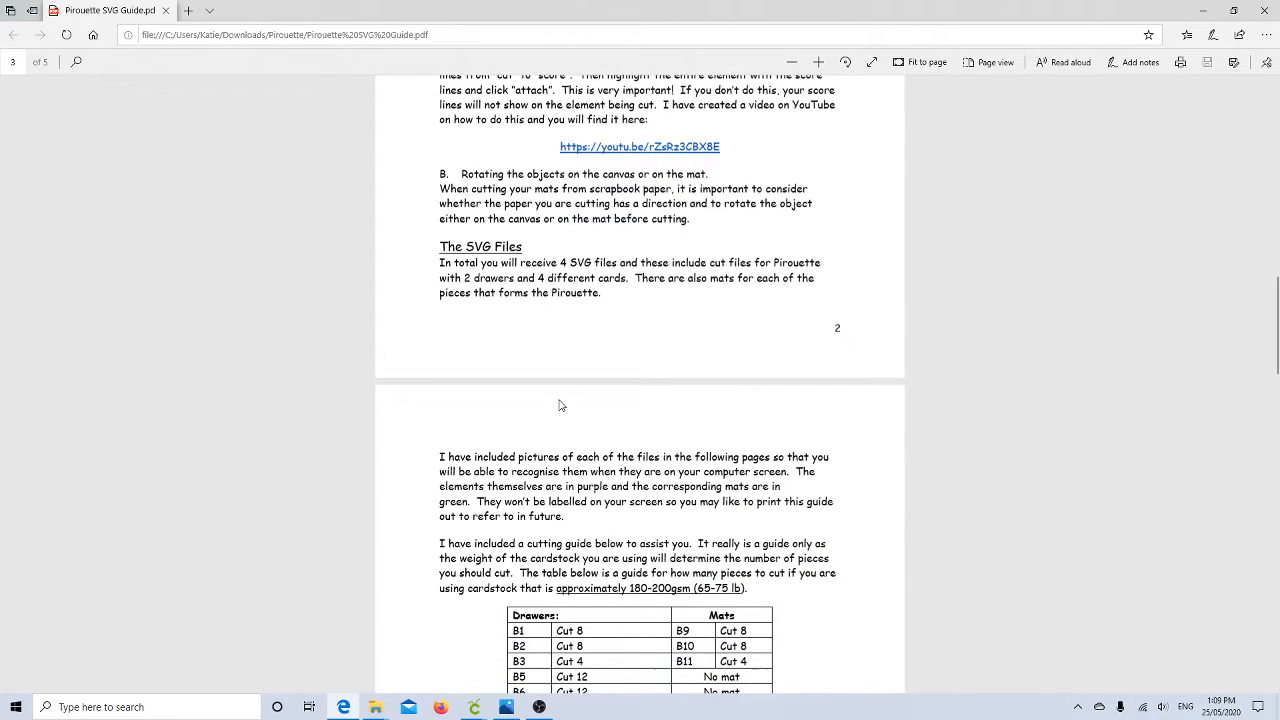
pyautogui.scroll(-1, 560, 405)
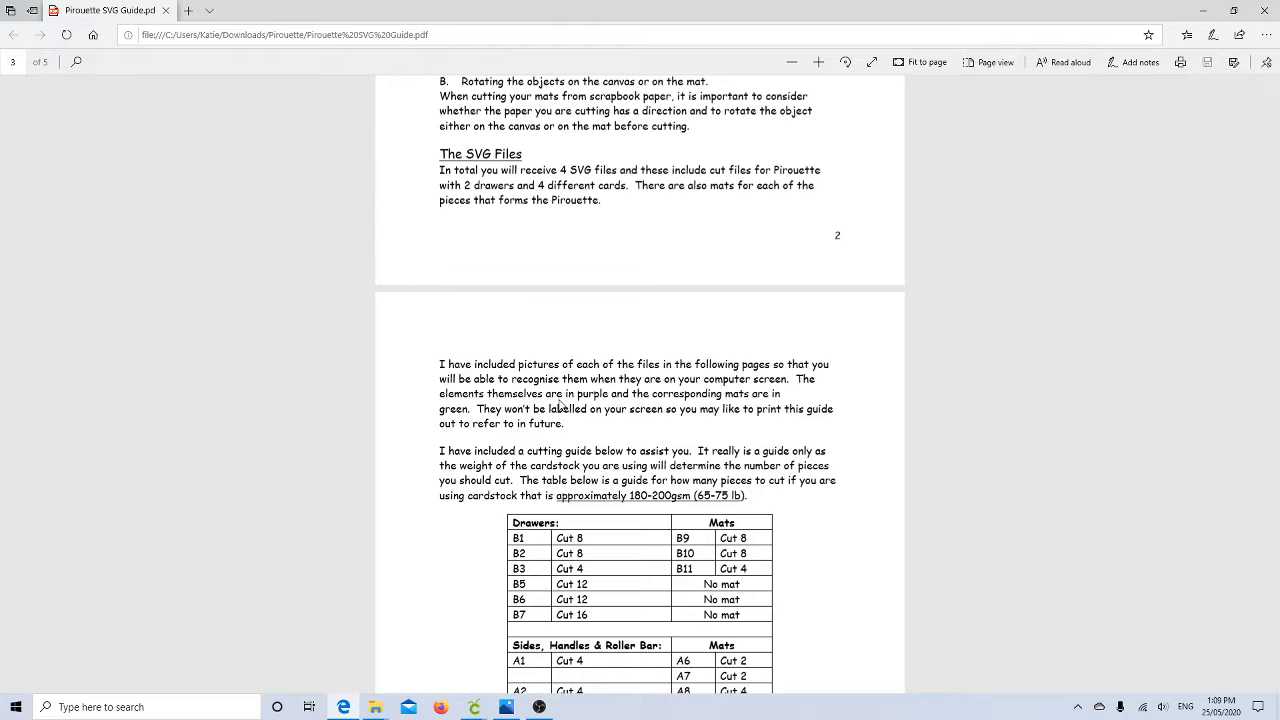
pyautogui.scroll(-2, 560, 405)
pyautogui.scroll(-1, 560, 405)
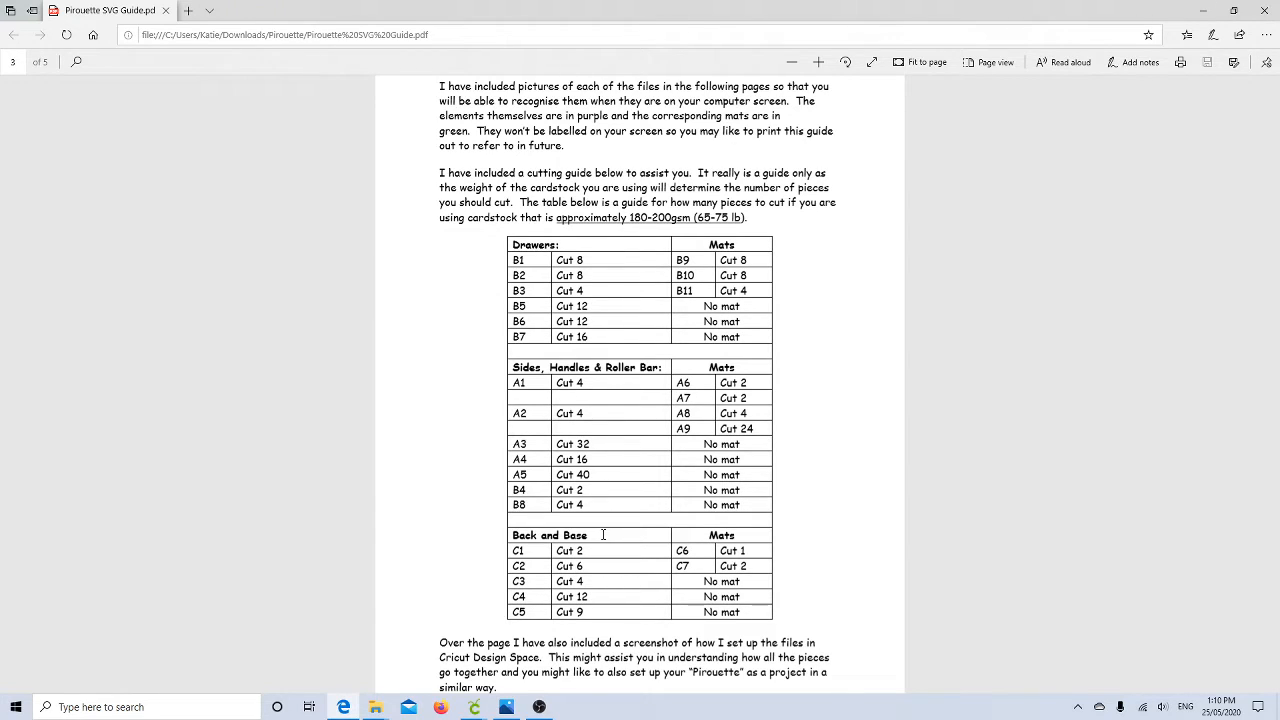
# - Examine the guide's assembled layout diagram and the labelled pieces of each SVG file, comparing them with the cutting guide table
pyautogui.scroll(-6, 603, 535)
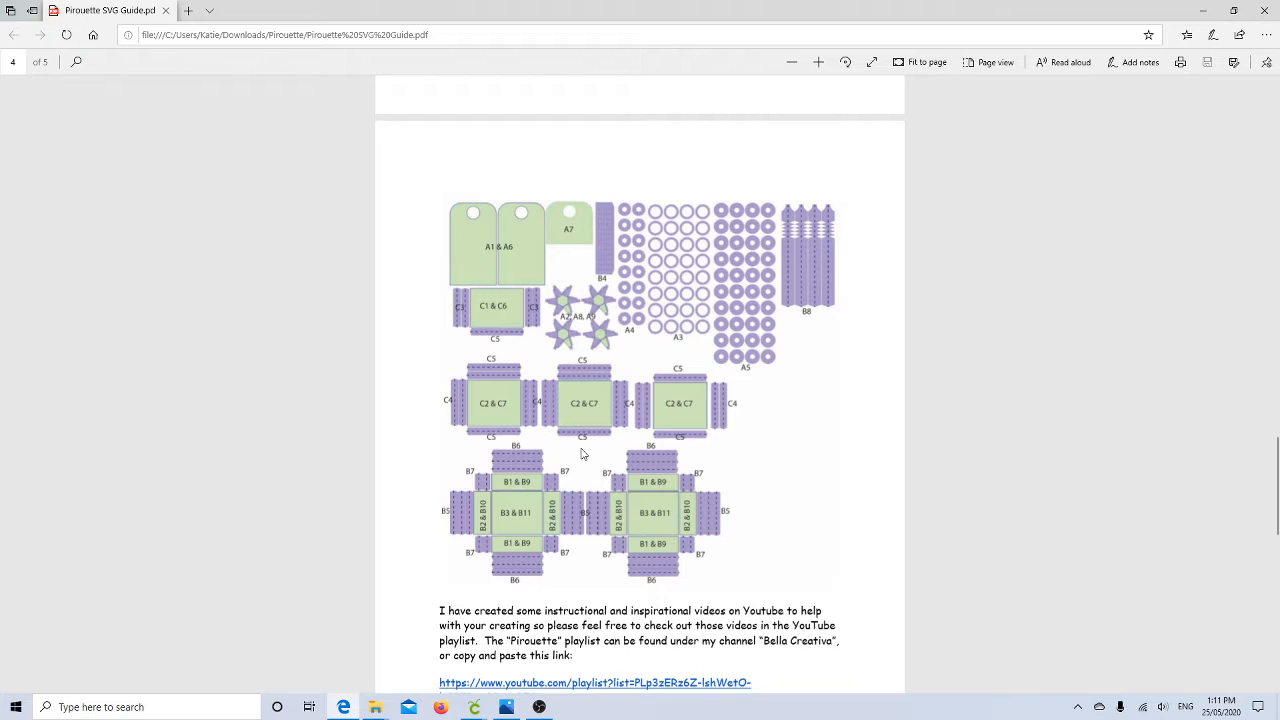
pyautogui.scroll(-2, 583, 454)
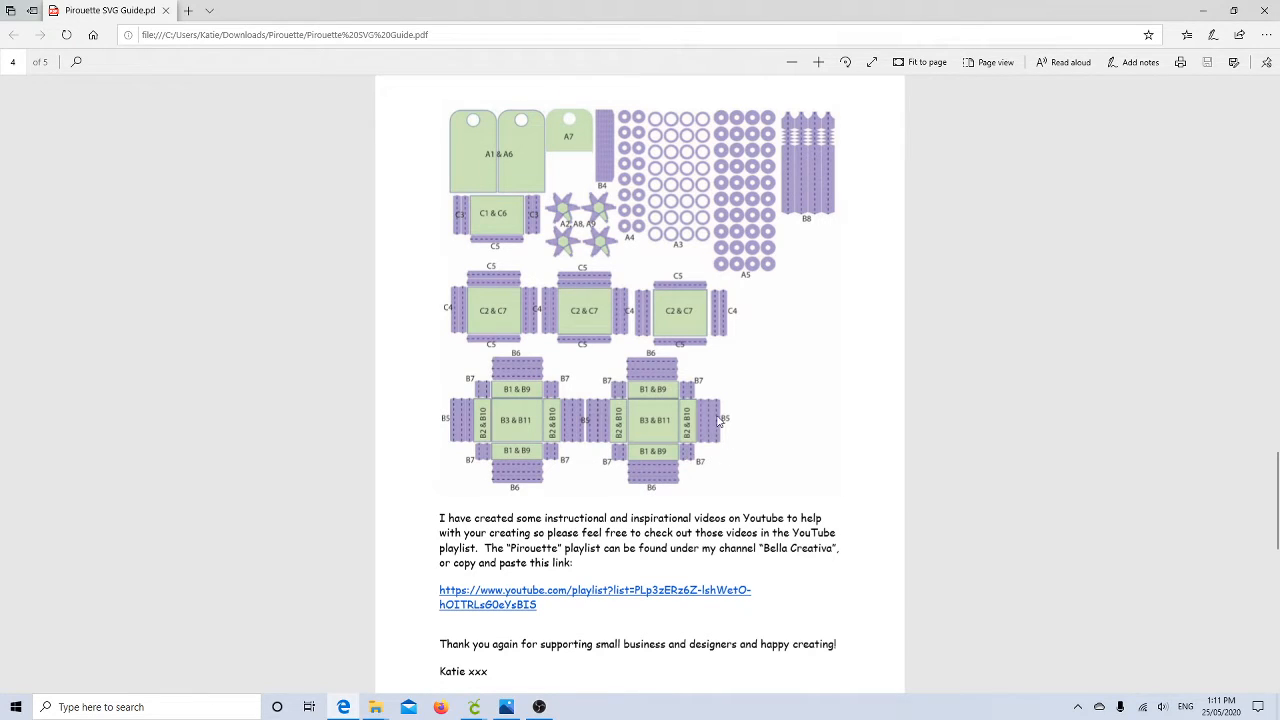
pyautogui.scroll(-2, 761, 480)
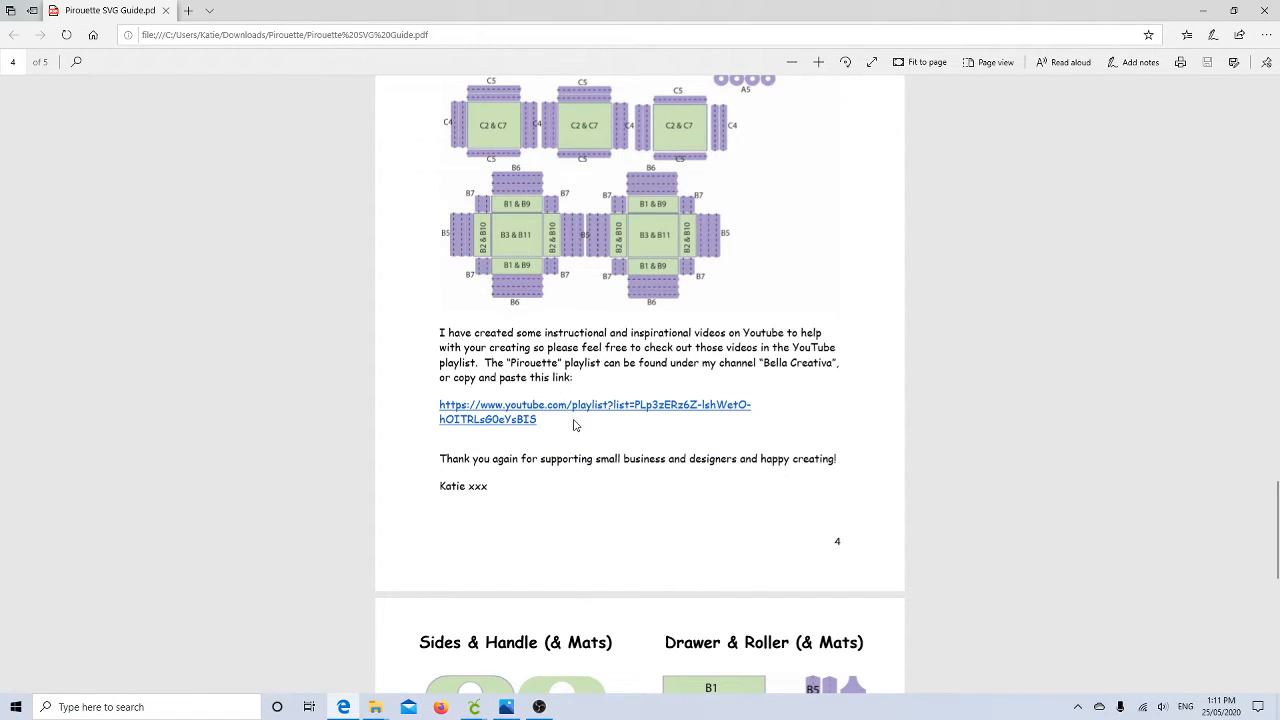
pyautogui.scroll(-1, 574, 425)
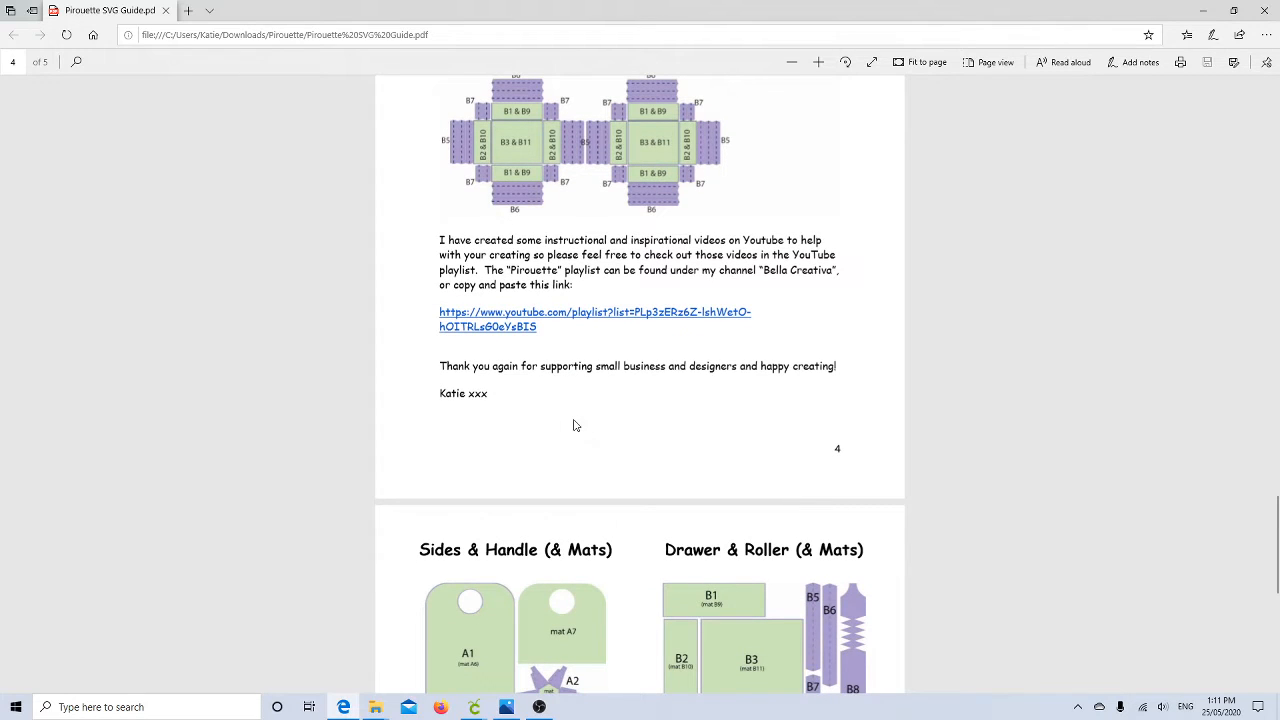
pyautogui.scroll(-4, 574, 425)
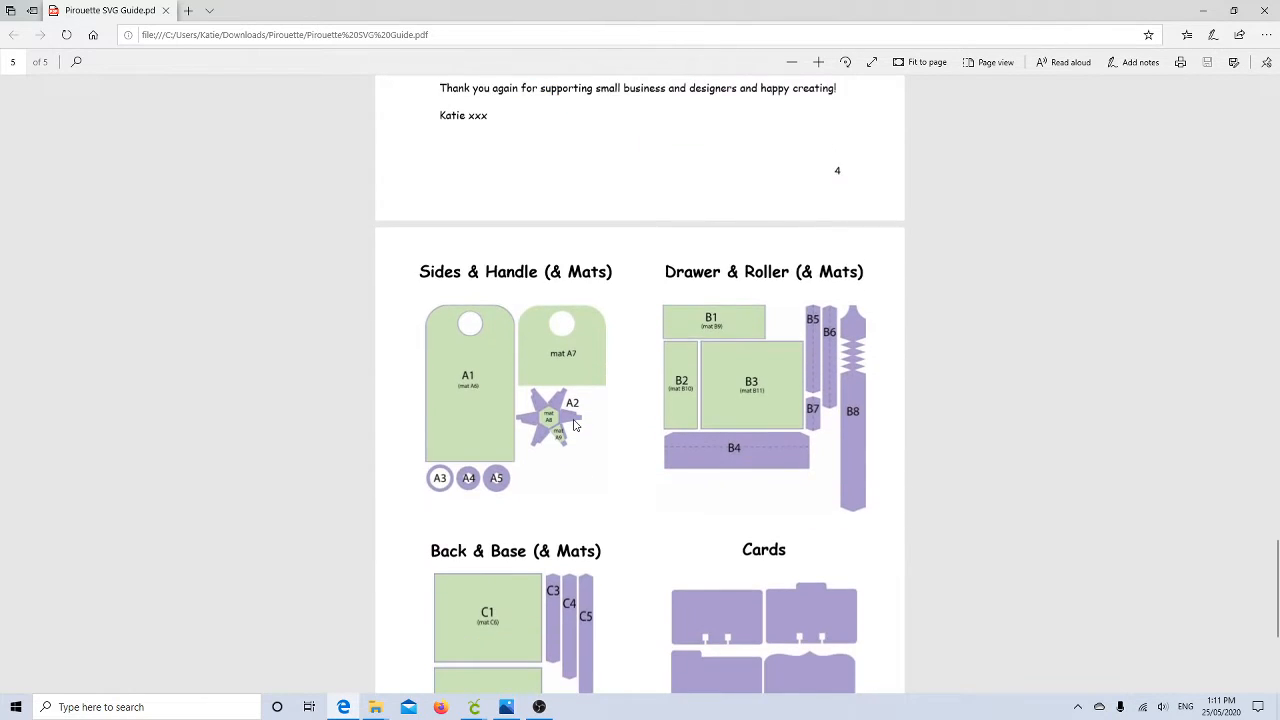
pyautogui.scroll(-1, 574, 425)
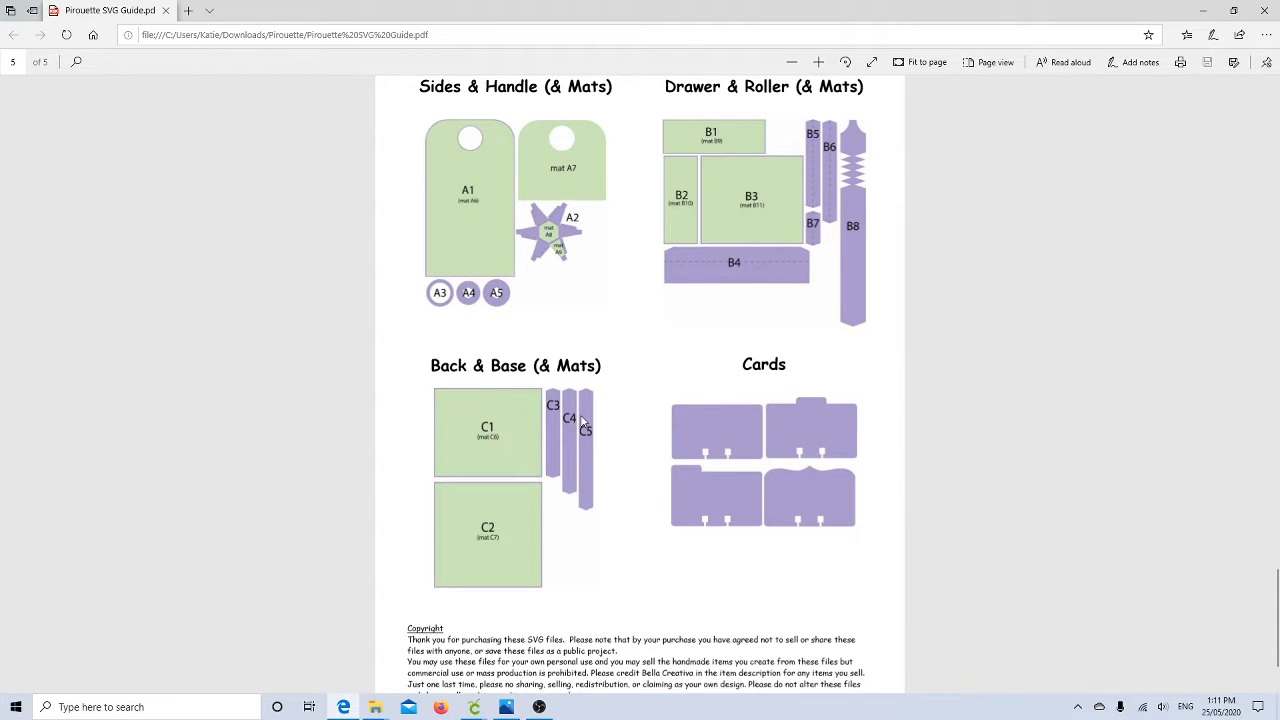
pyautogui.scroll(15, 583, 422)
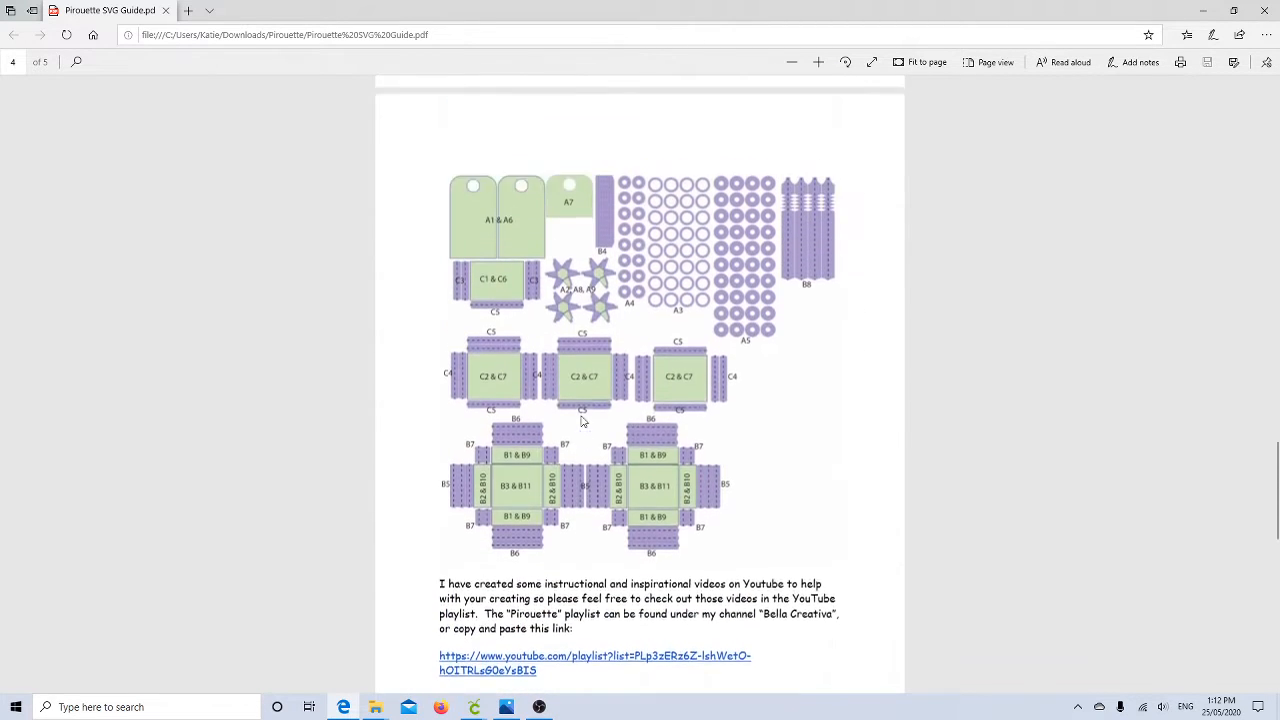
pyautogui.scroll(5, 583, 422)
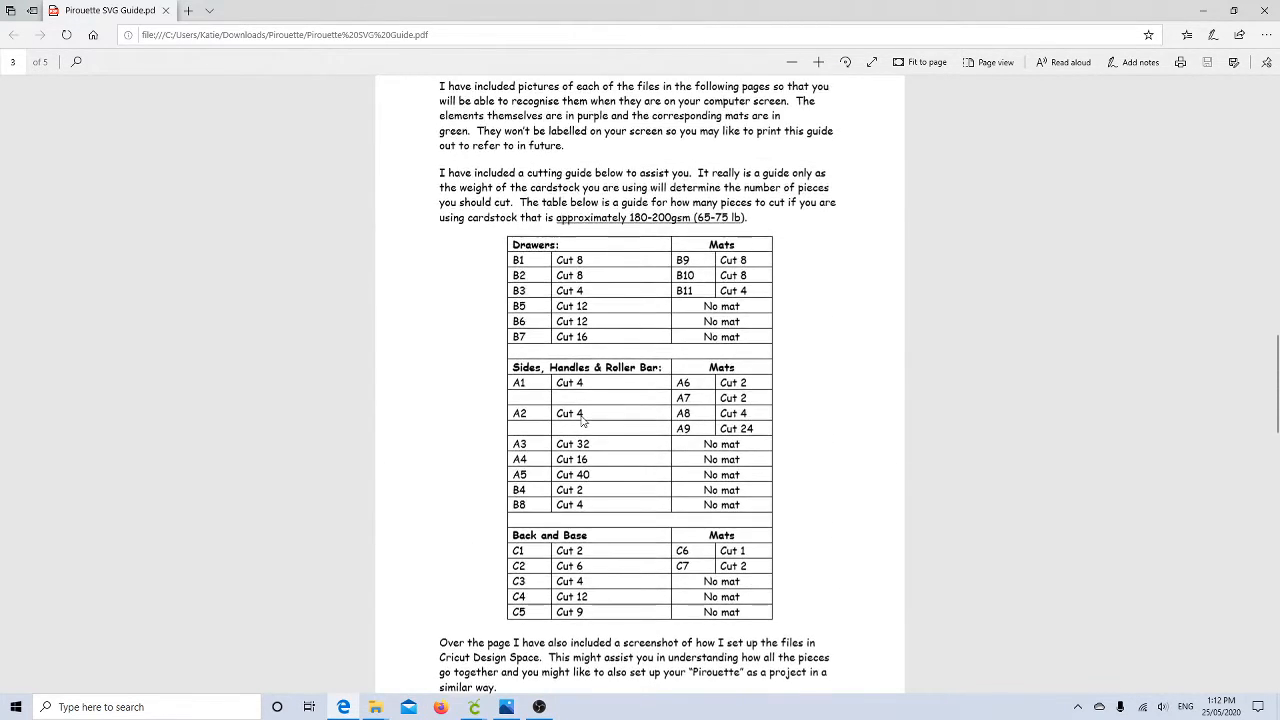
pyautogui.scroll(2, 583, 422)
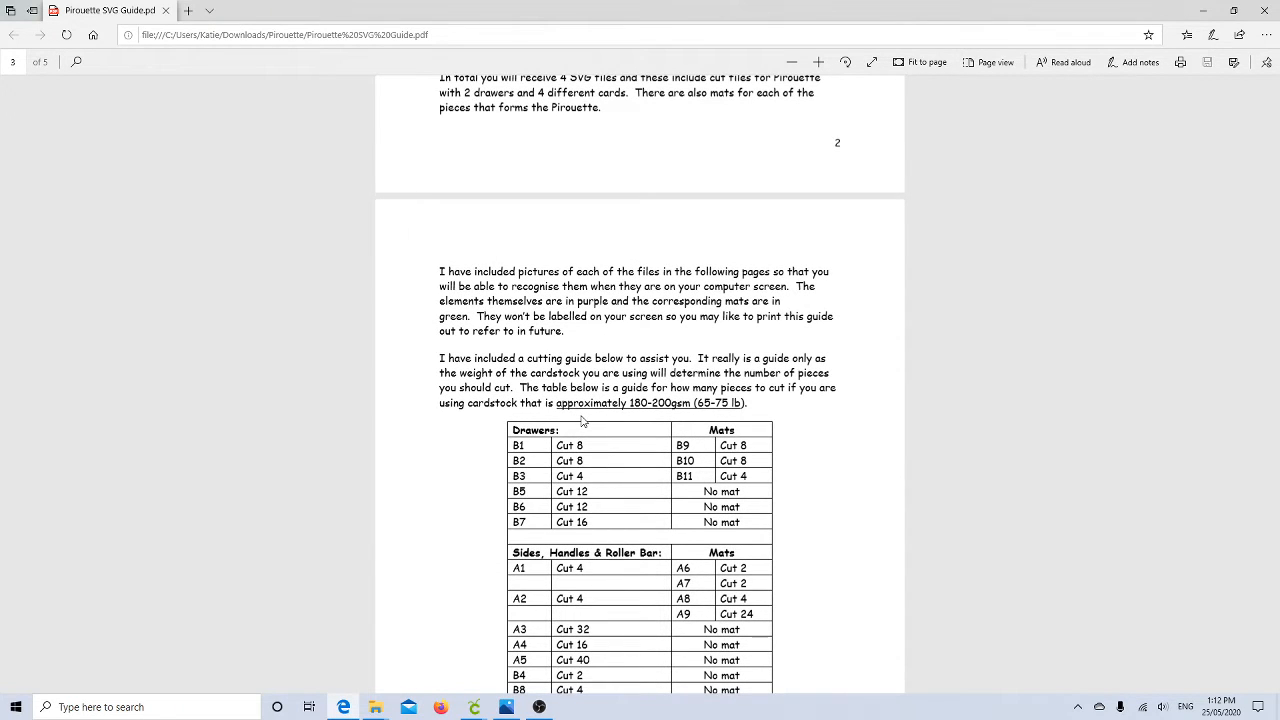
pyautogui.scroll(-2, 583, 422)
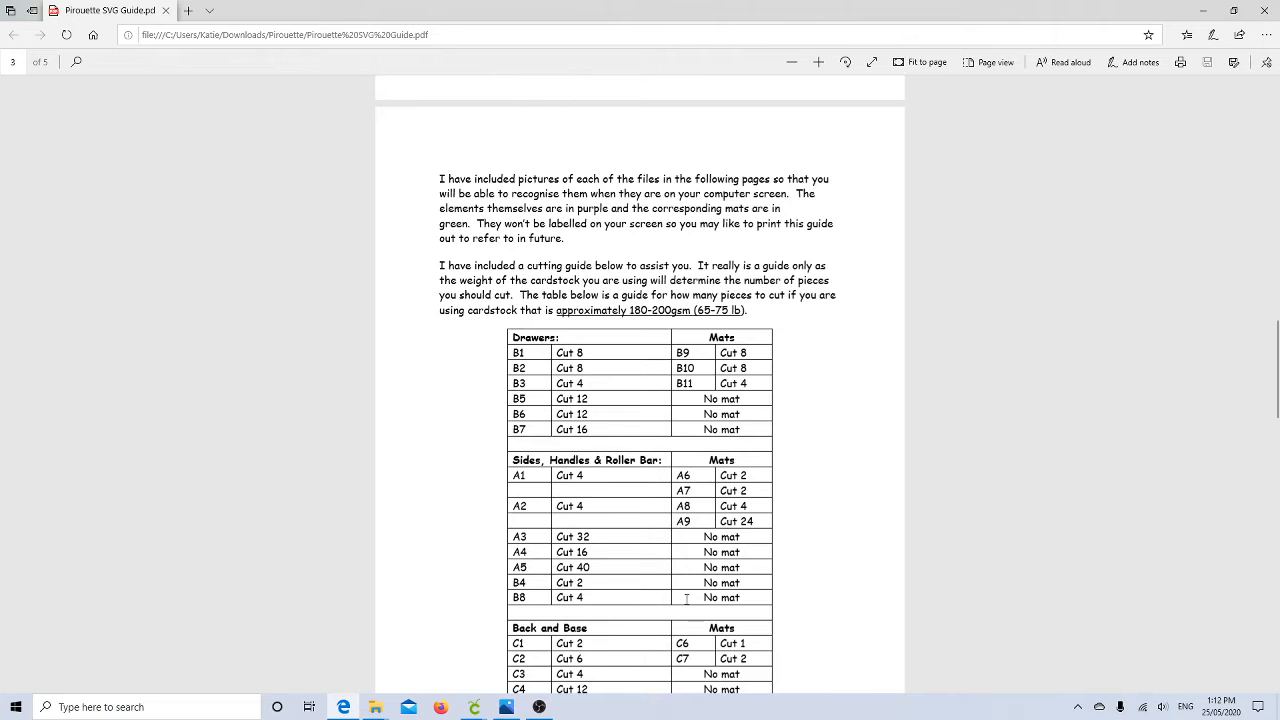
pyautogui.scroll(-14, 659, 475)
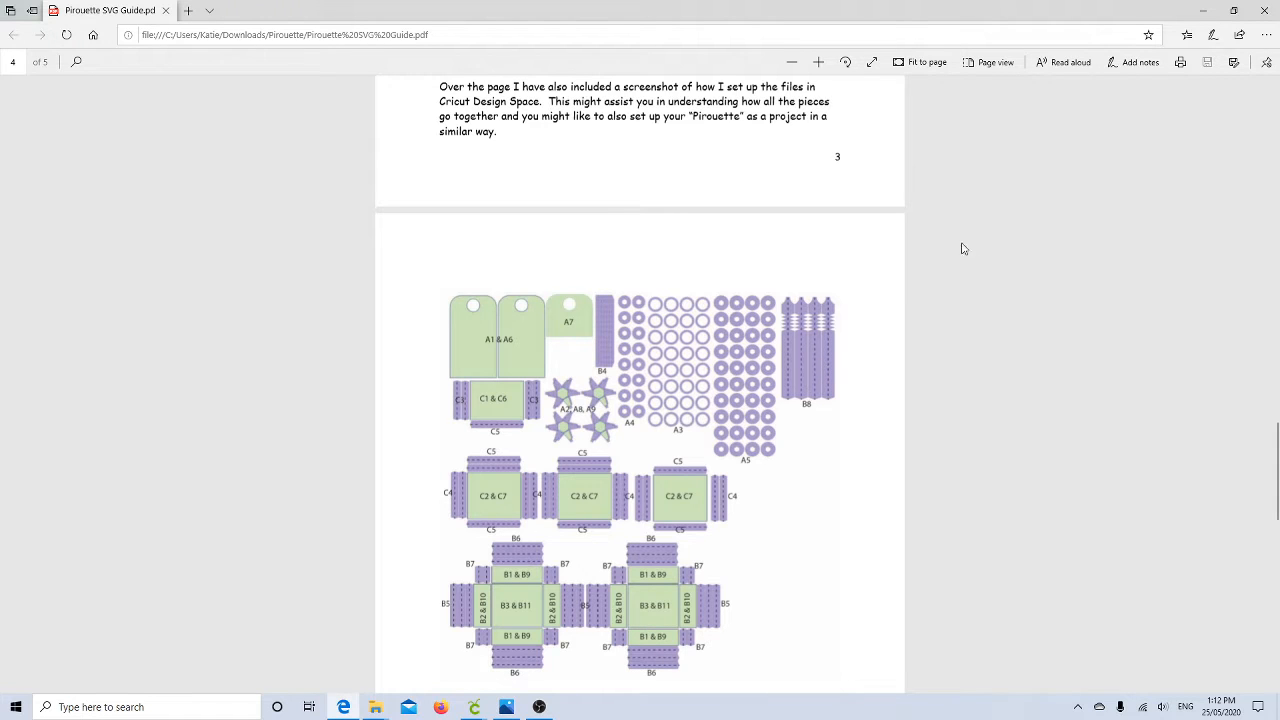
# - Minimize the guide and folder windows, view the Pirouette project in Cricut Design Space, and switch to its blank untitled canvas
pyautogui.click(1202, 12)
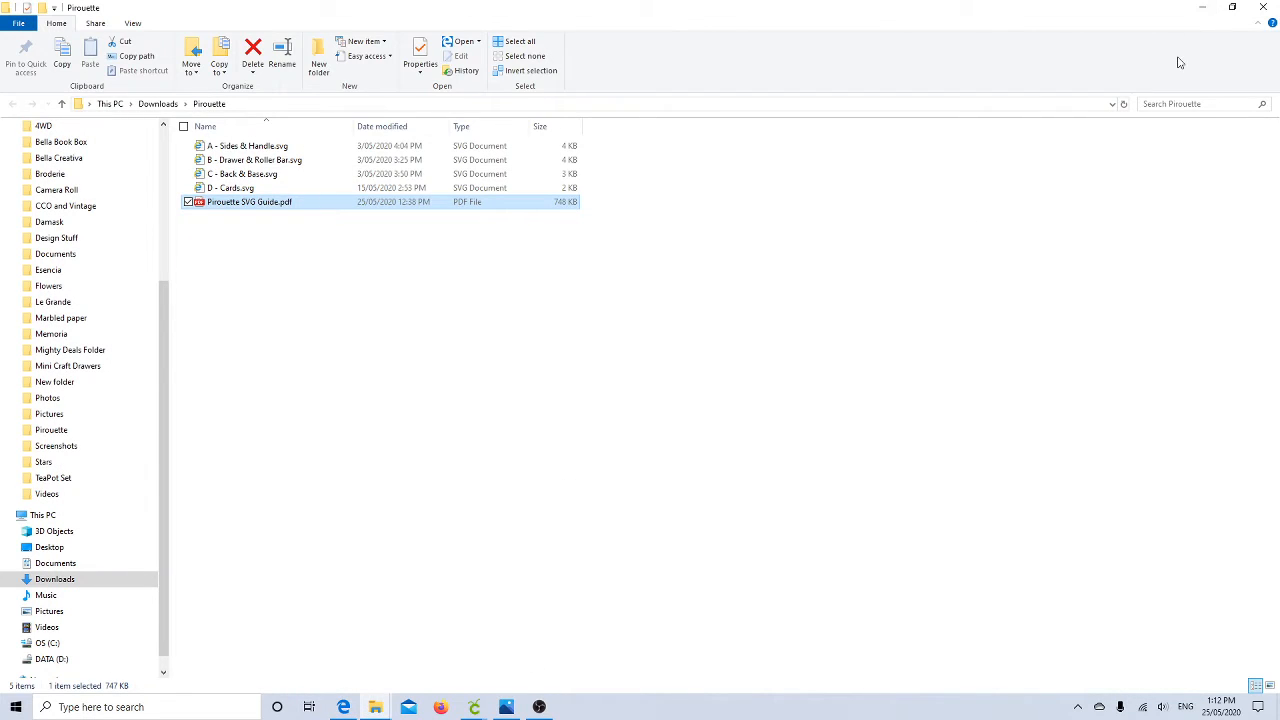
pyautogui.click(1204, 10)
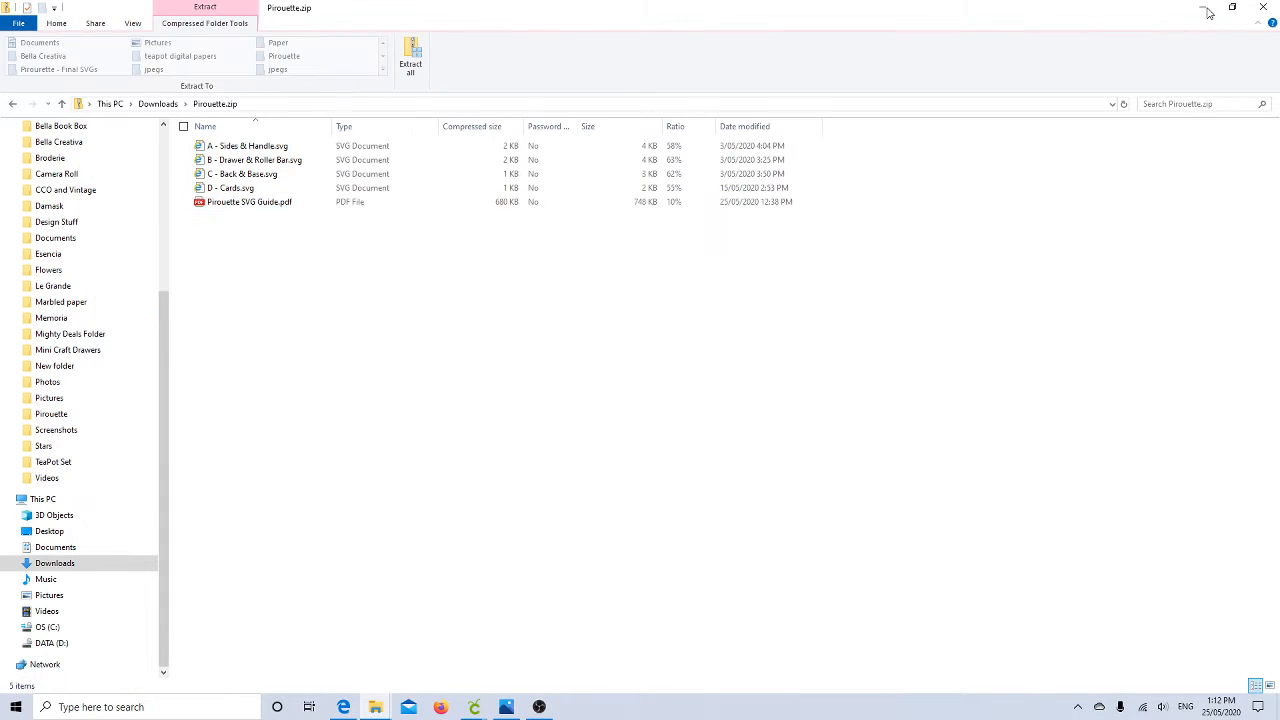
pyautogui.click(1204, 10)
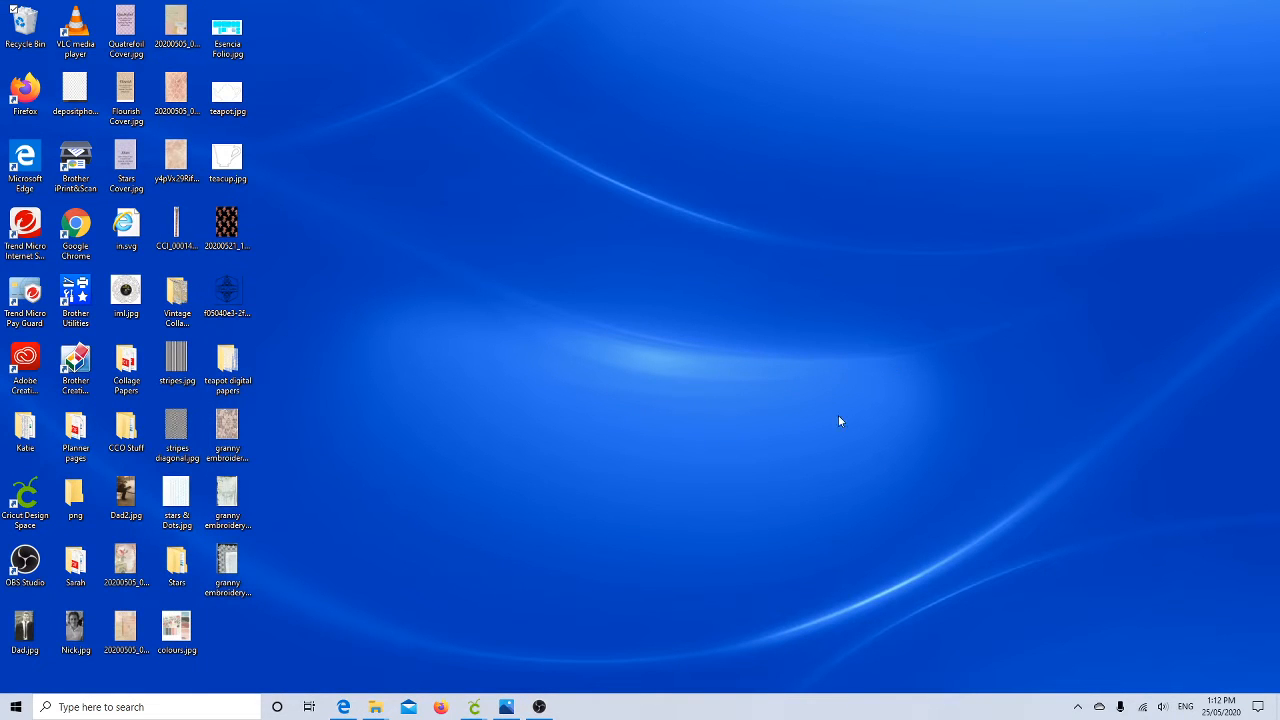
pyautogui.moveTo(476, 704)
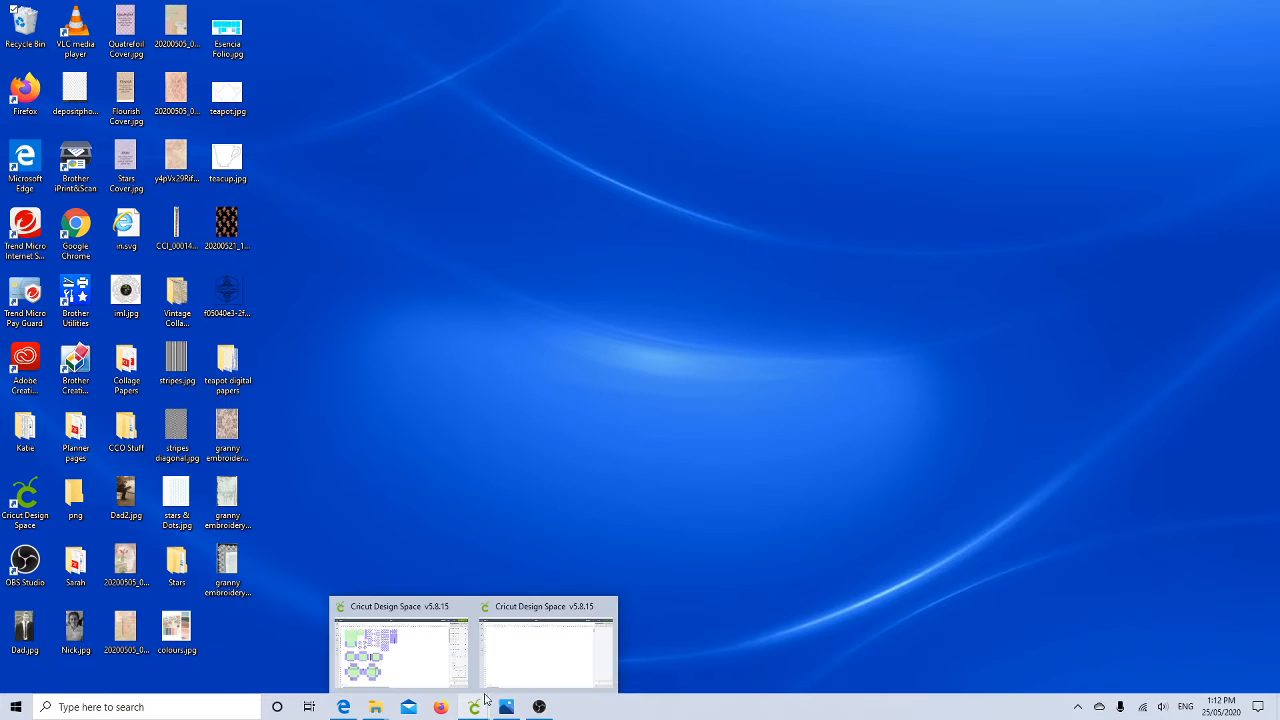
pyautogui.click(420, 674)
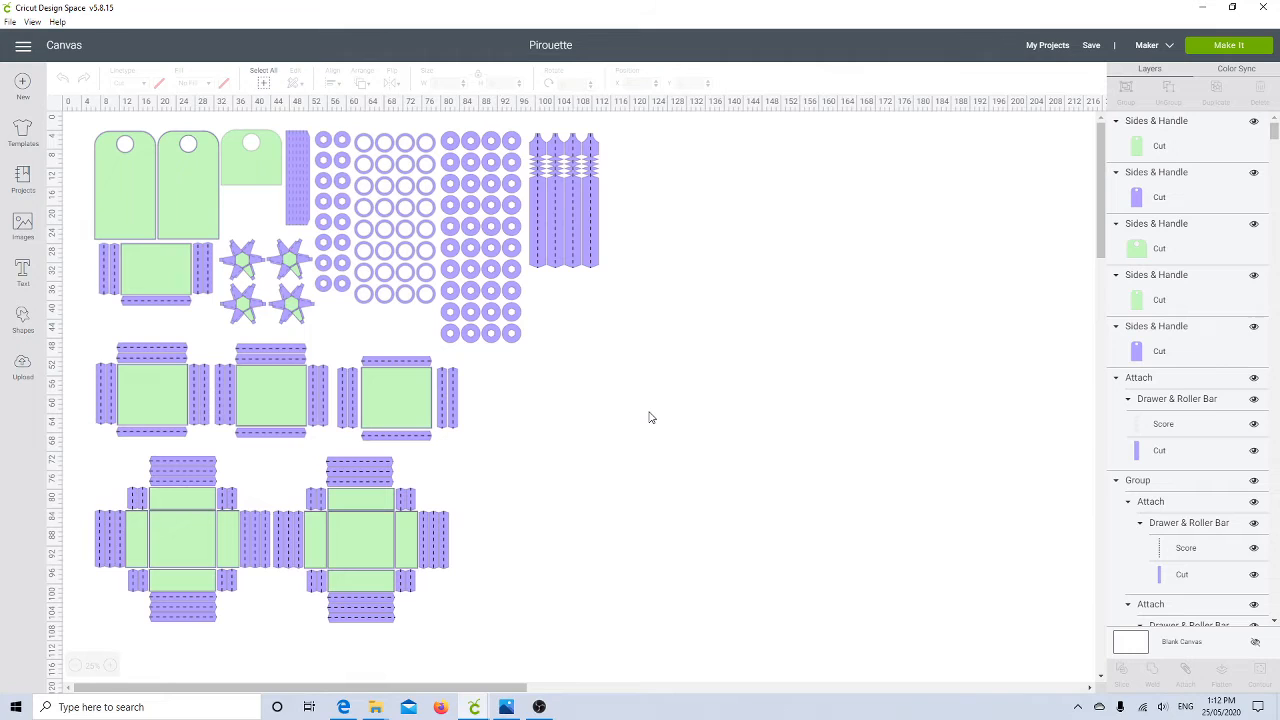
pyautogui.moveTo(478, 710)
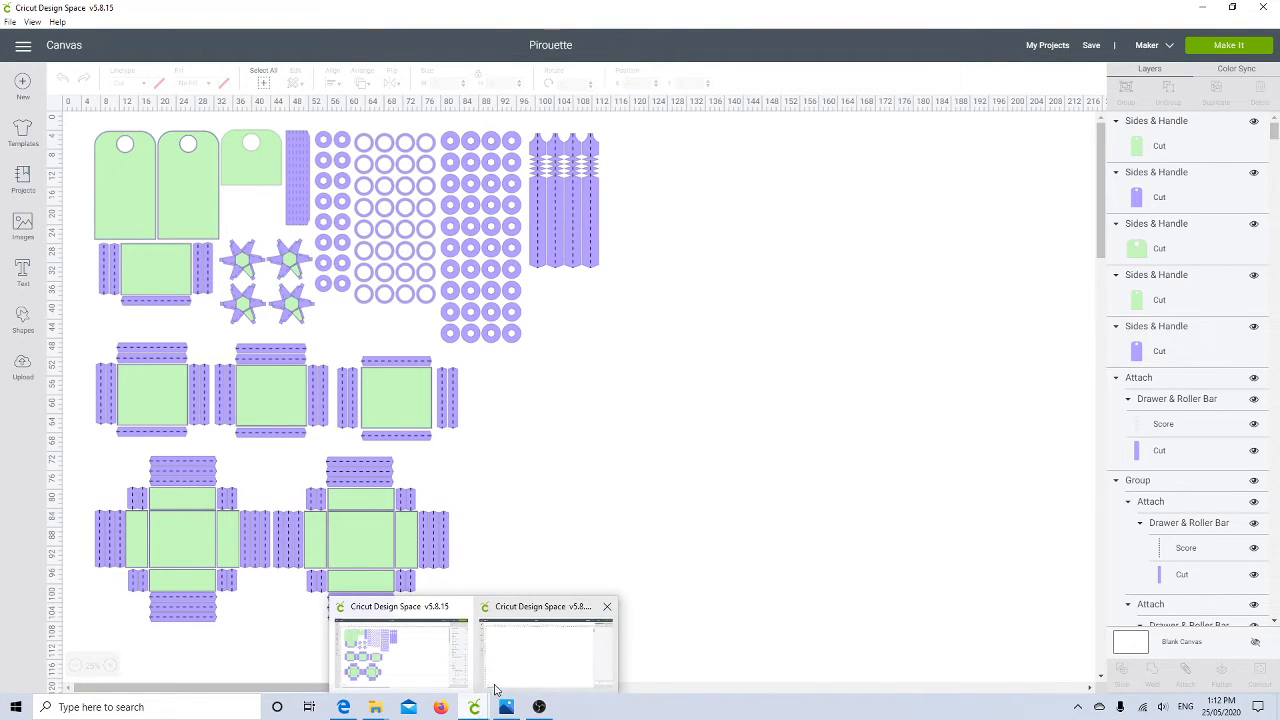
pyautogui.click(509, 675)
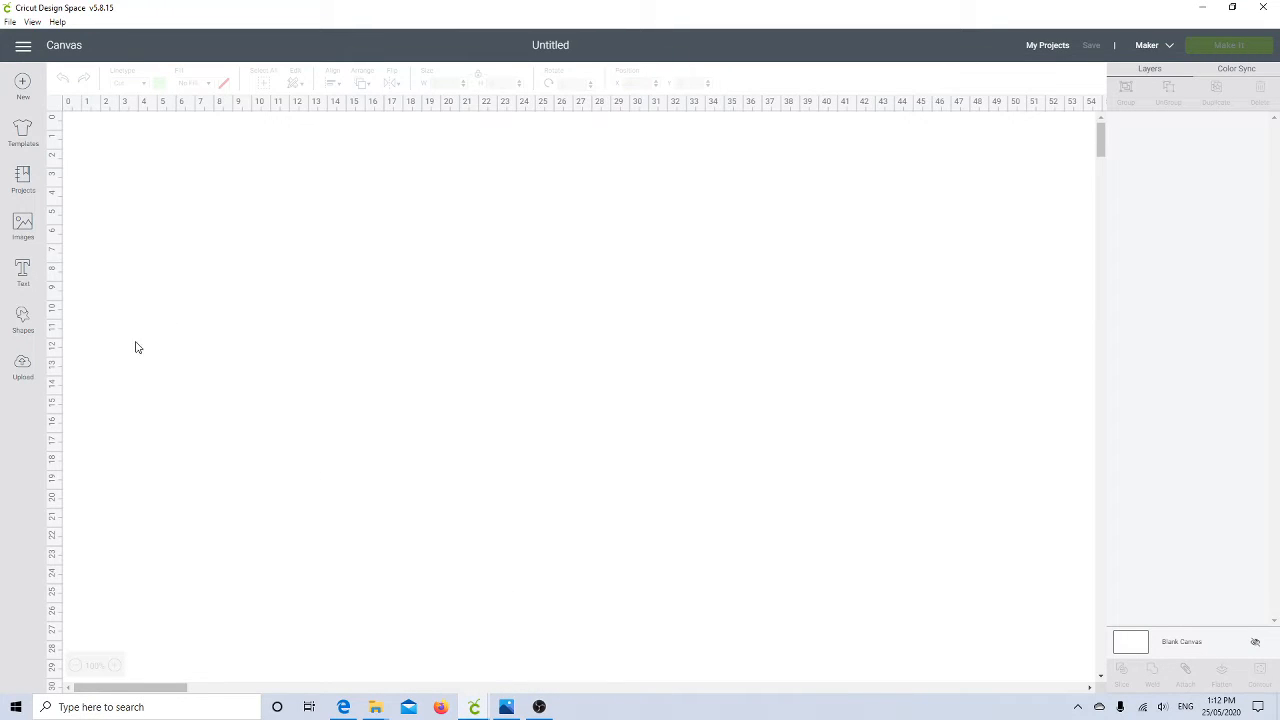
# - Upload A - Sides & Handle.svg from the Pirouette folder in Downloads as an image and save it under its own name
pyautogui.click(23, 366)
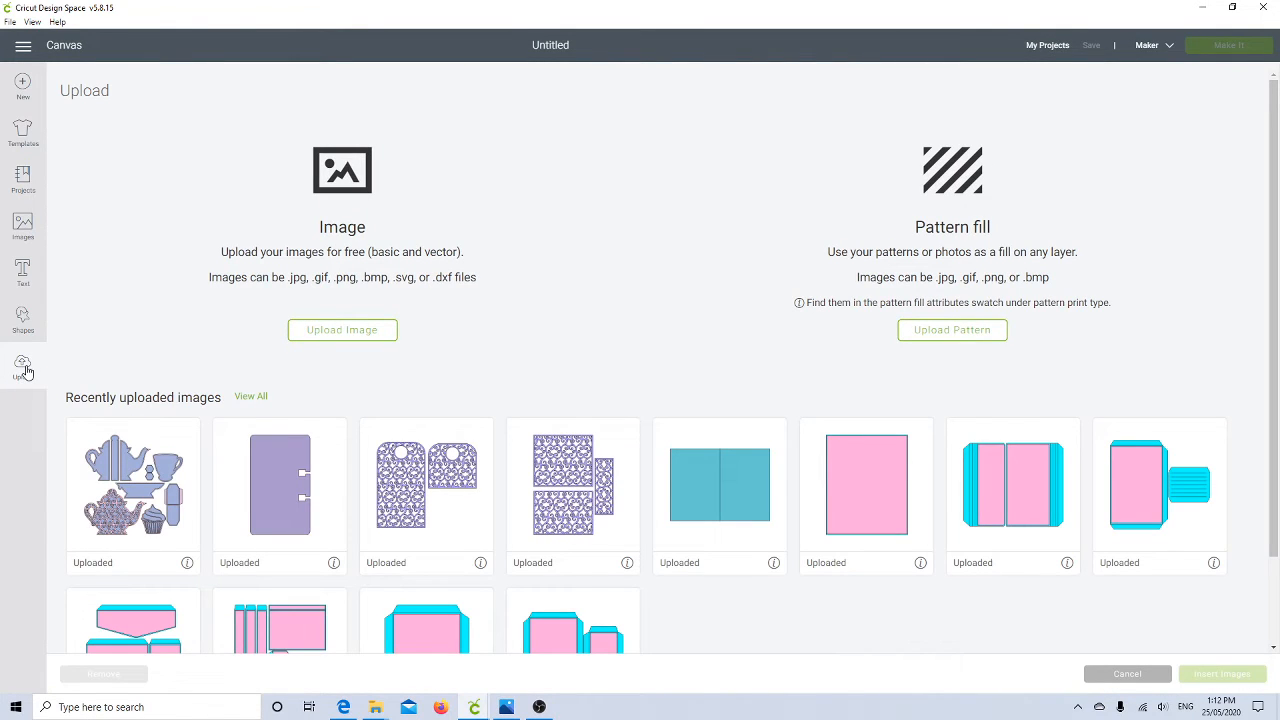
pyautogui.click(330, 333)
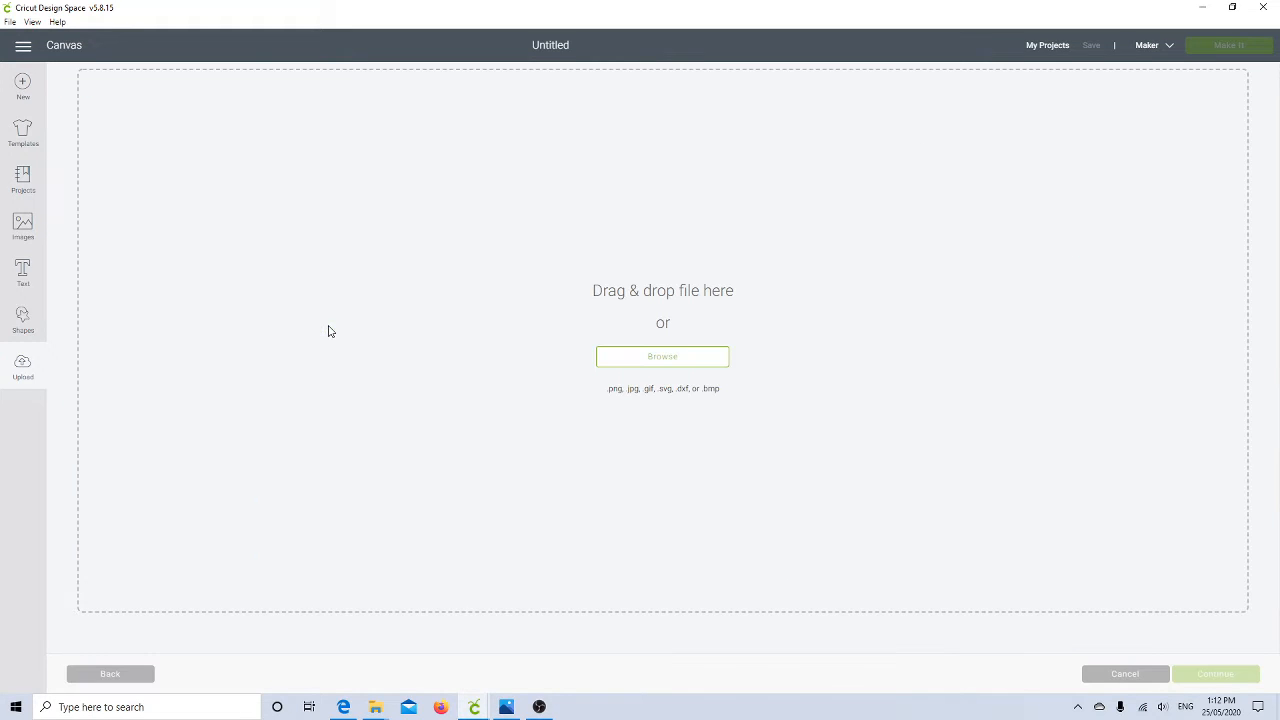
pyautogui.click(645, 362)
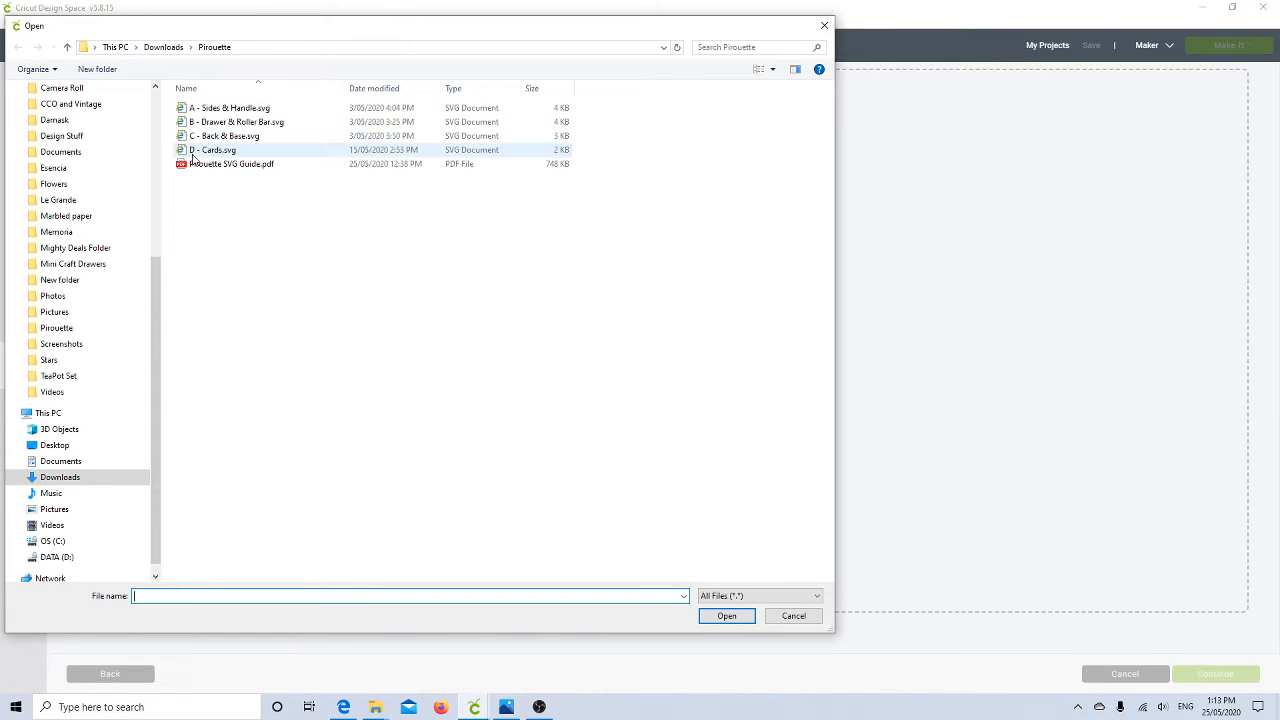
pyautogui.doubleClick(224, 110)
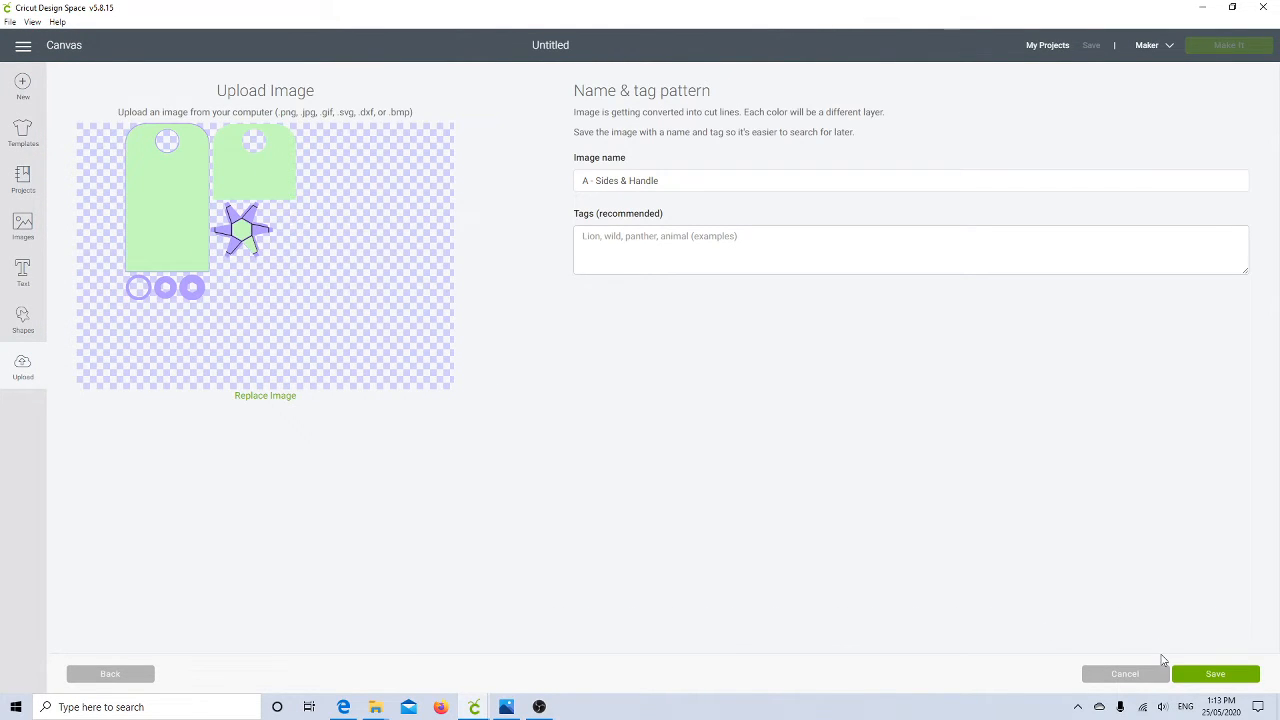
pyautogui.click(1190, 679)
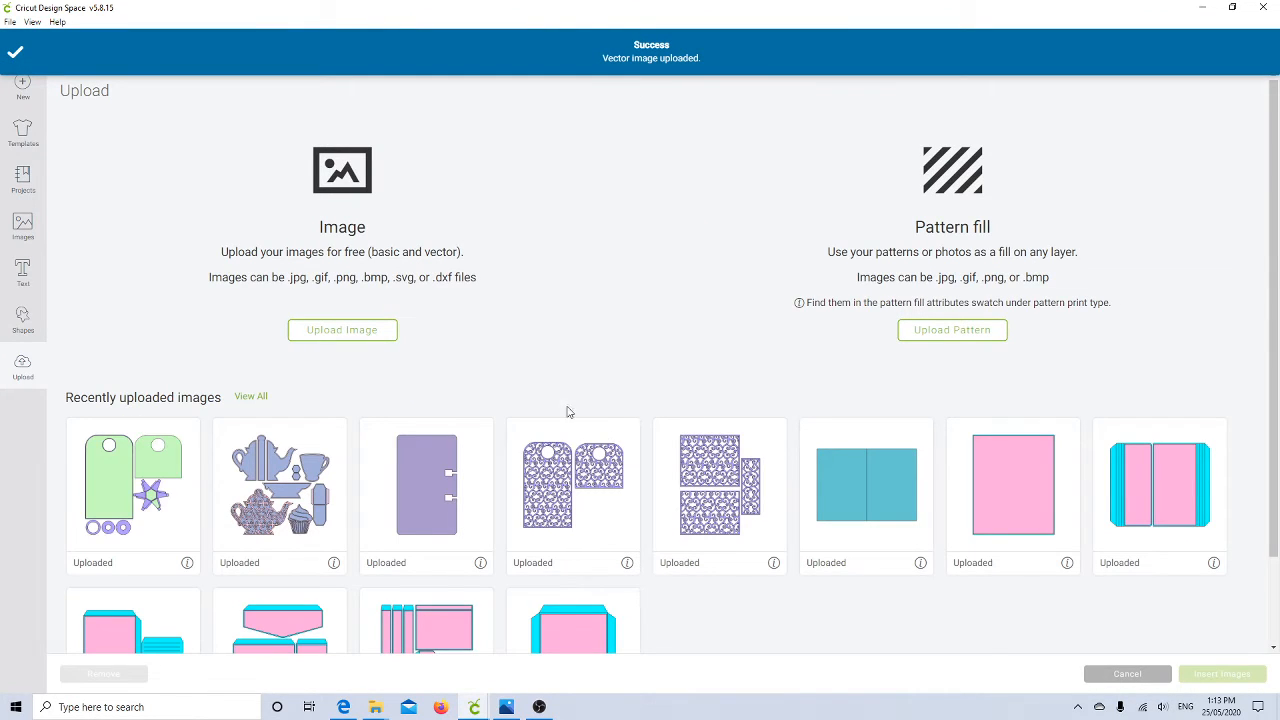
# - Upload B - Drawer & Roller Bar.svg from the Pirouette folder and save it to the uploaded images
pyautogui.click(358, 336)
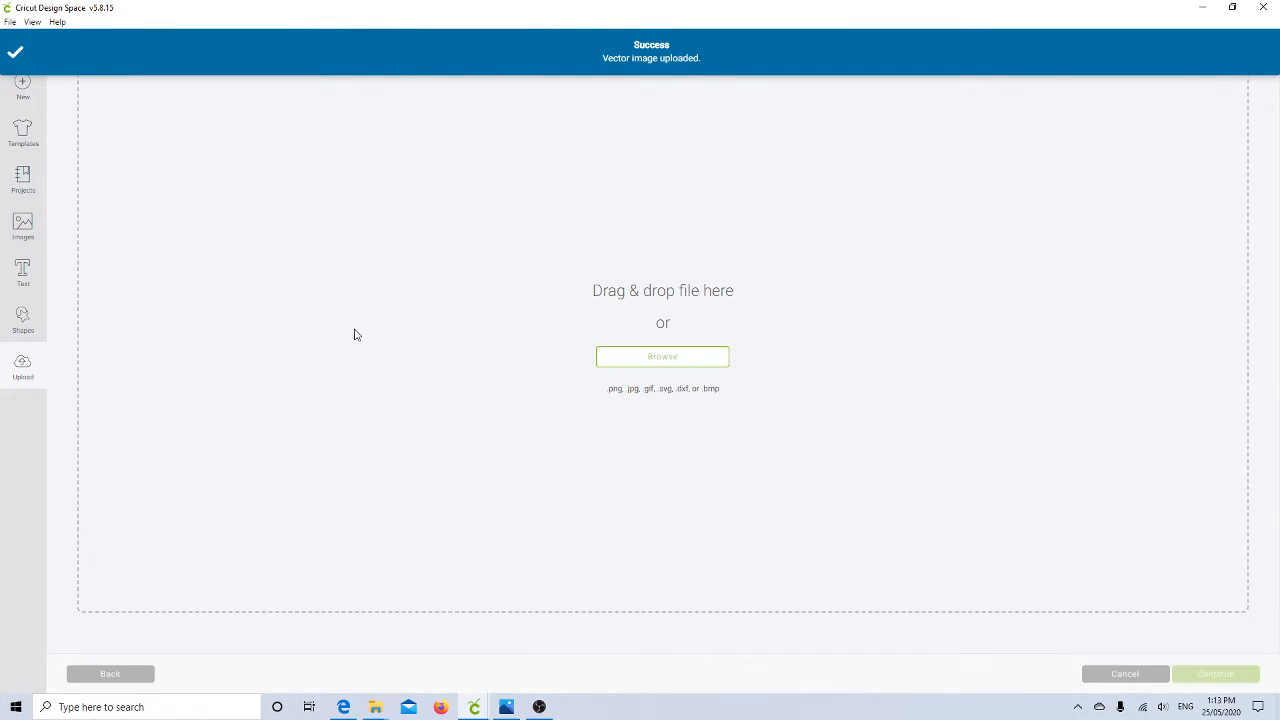
pyautogui.click(647, 364)
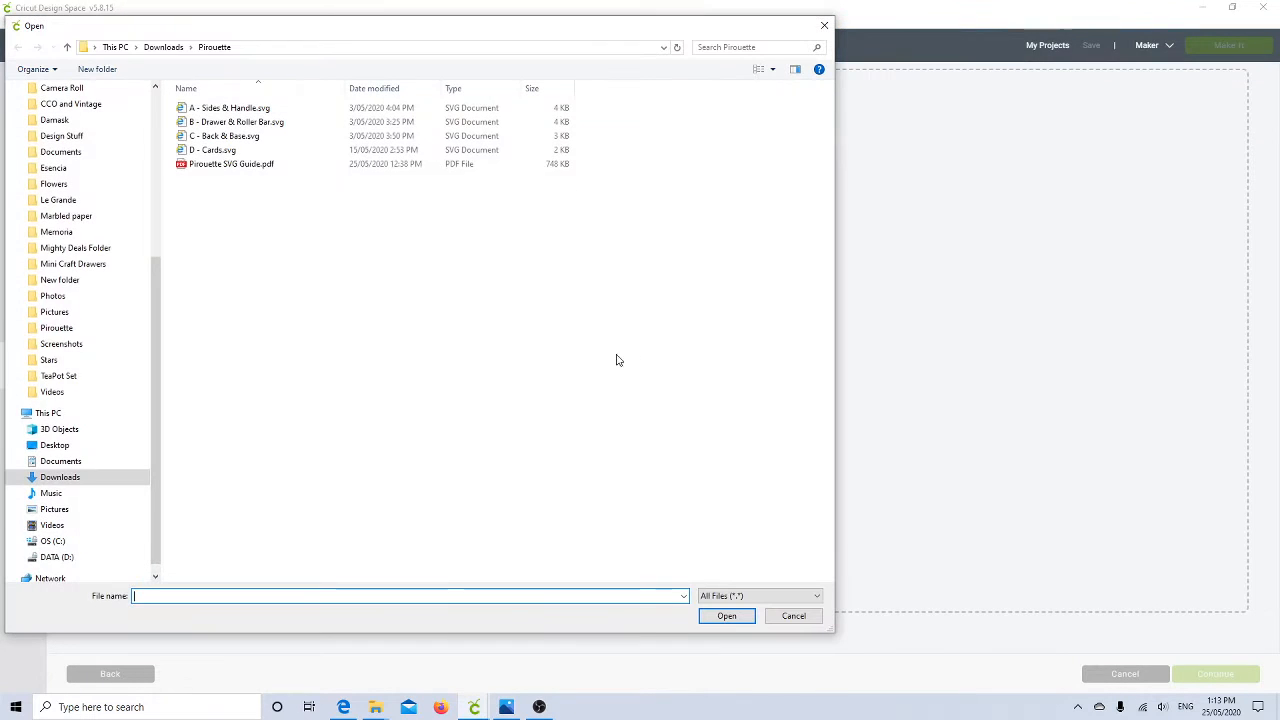
pyautogui.doubleClick(232, 124)
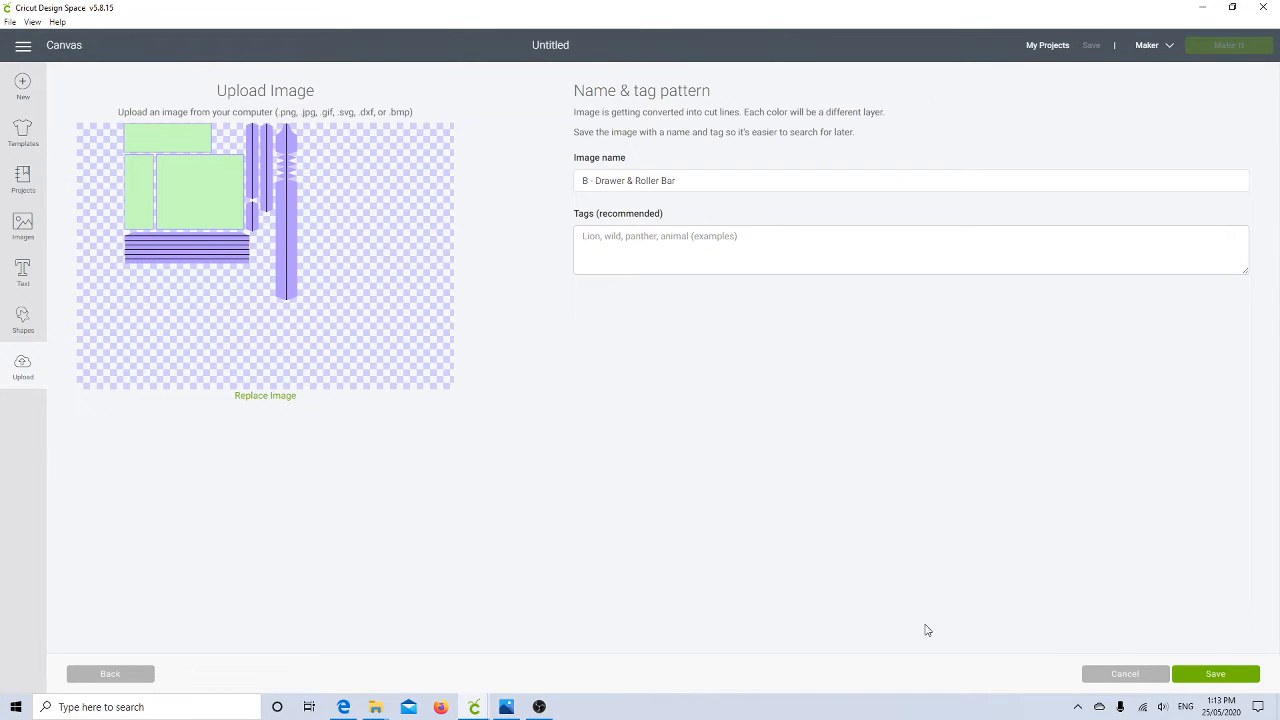
pyautogui.click(1192, 674)
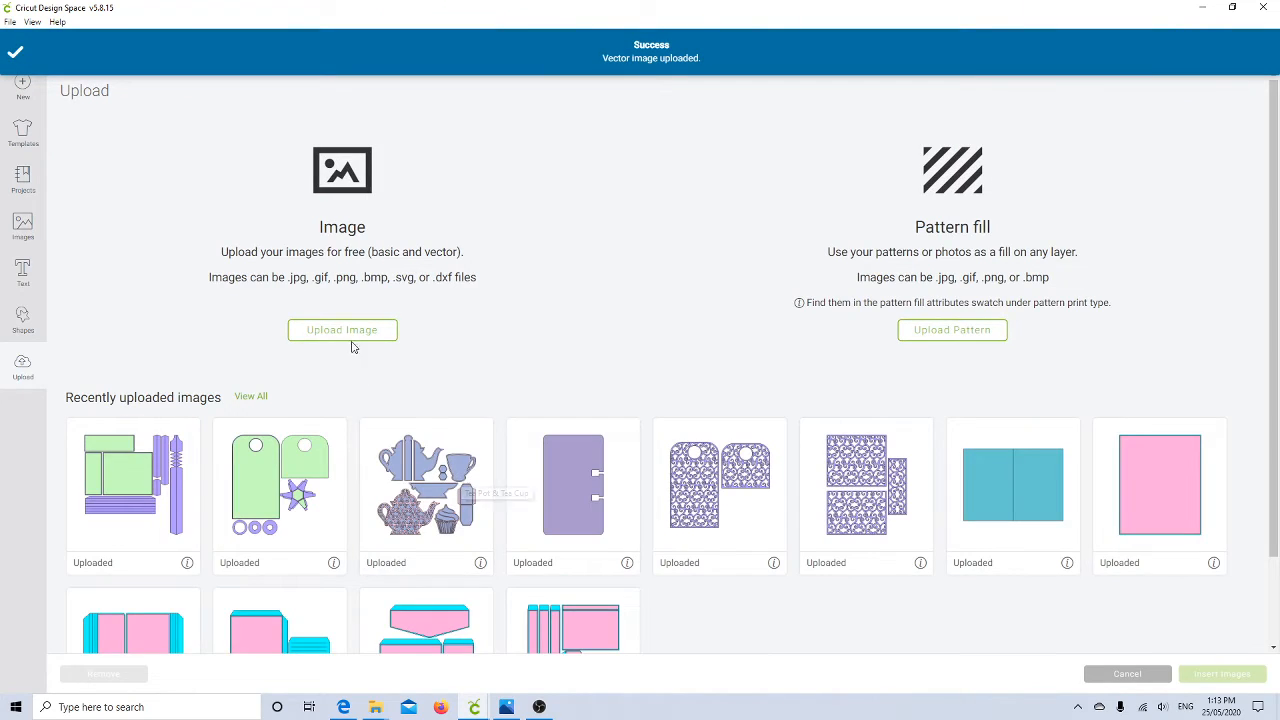
# - Upload C - Back & Base.svg from the Pirouette folder and save it to the uploaded images
pyautogui.click(349, 336)
pyautogui.click(641, 362)
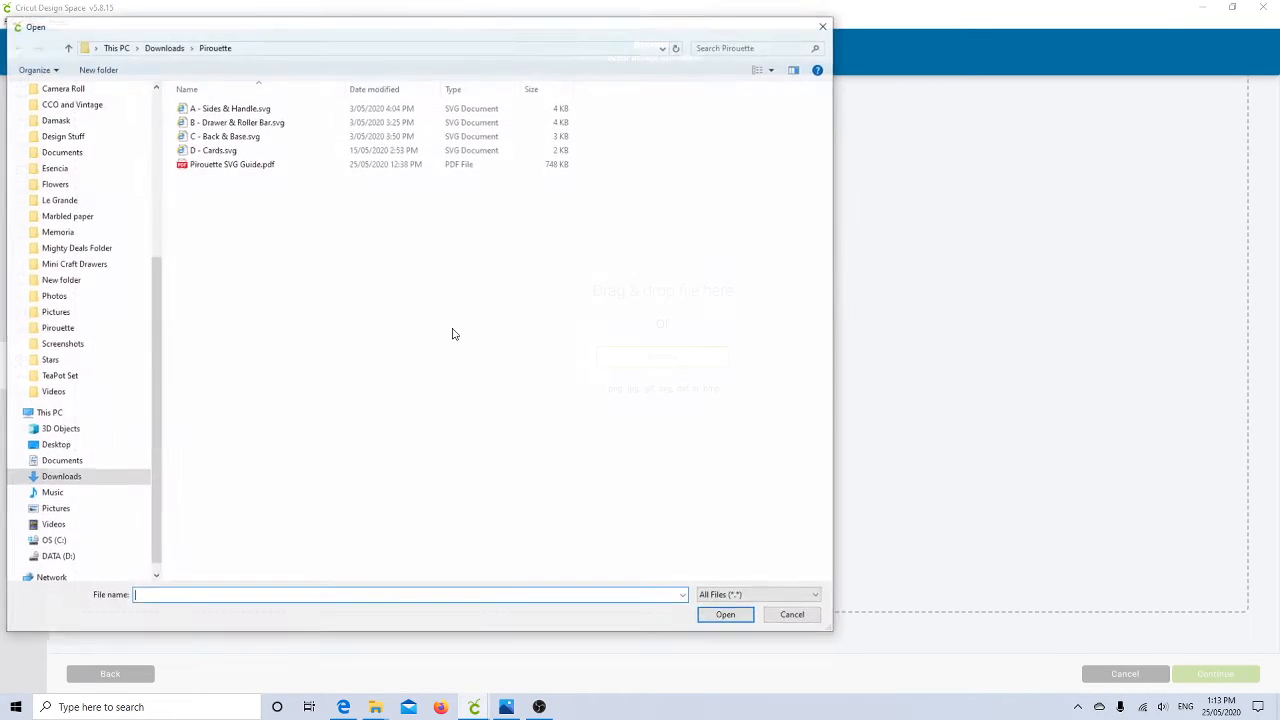
pyautogui.doubleClick(220, 140)
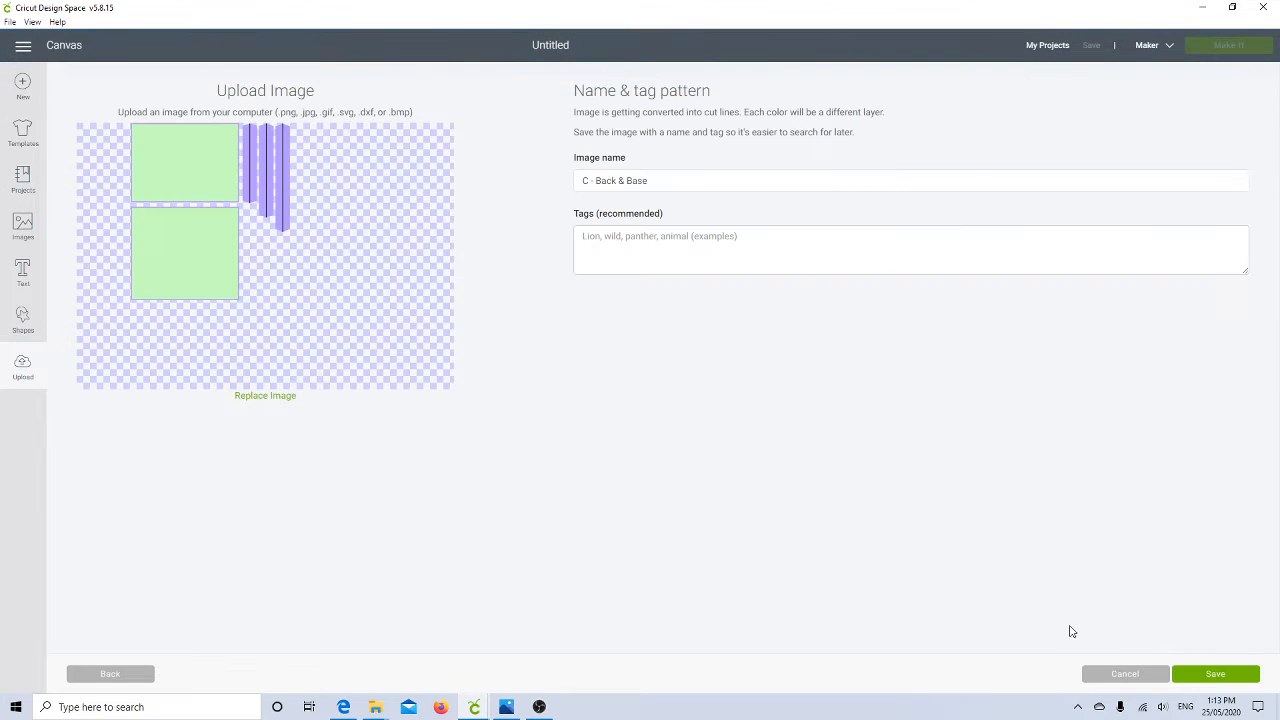
pyautogui.click(1229, 680)
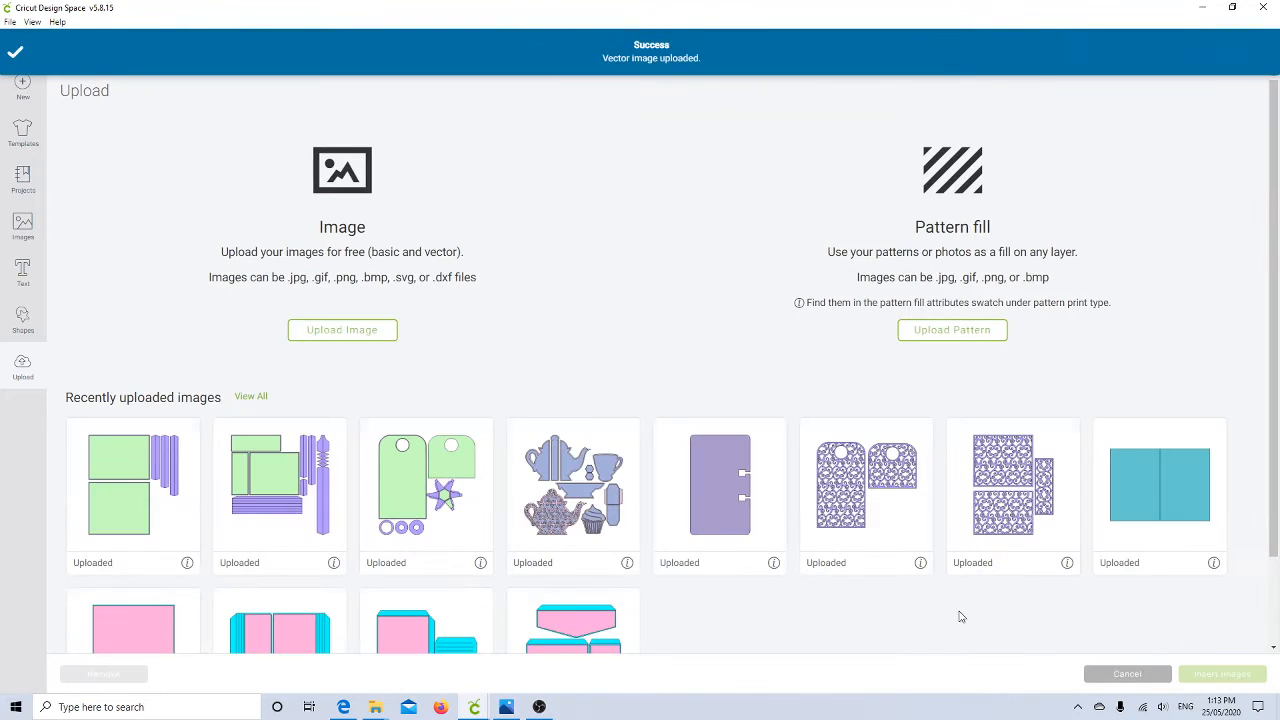
# - Upload D - Cards.svg from the Pirouette folder and save it to the uploaded images
pyautogui.click(372, 335)
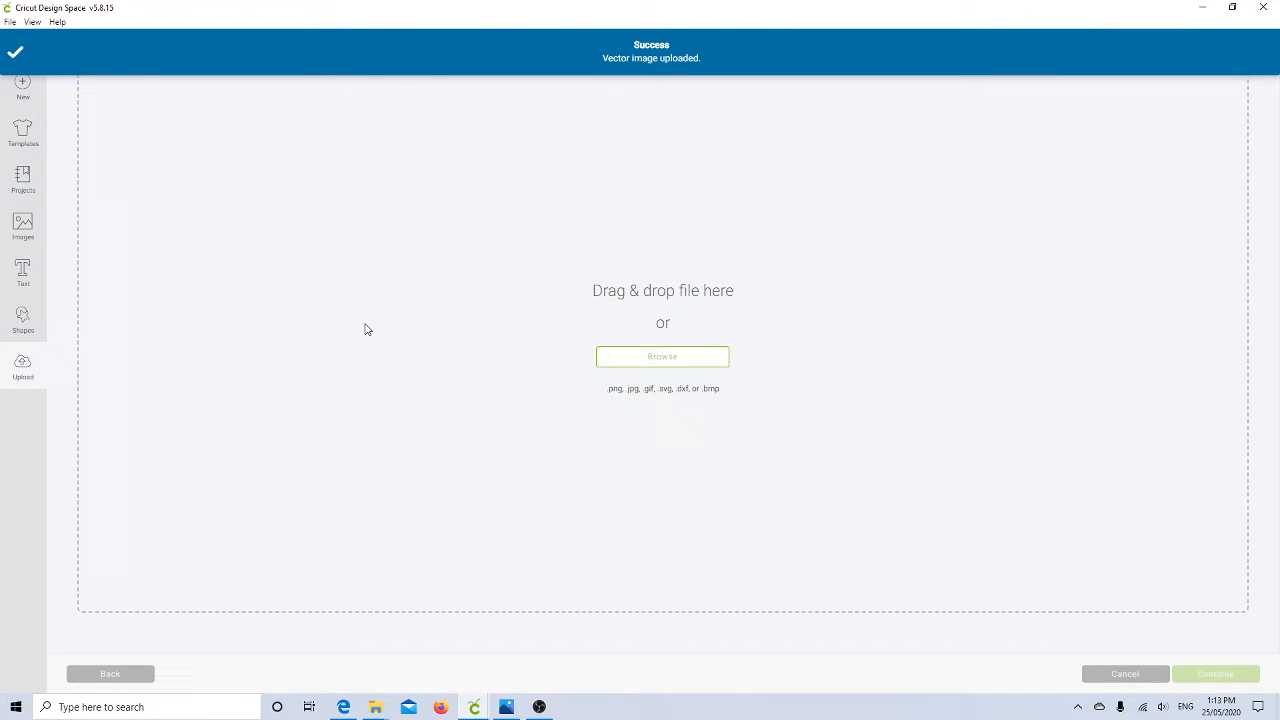
pyautogui.click(673, 357)
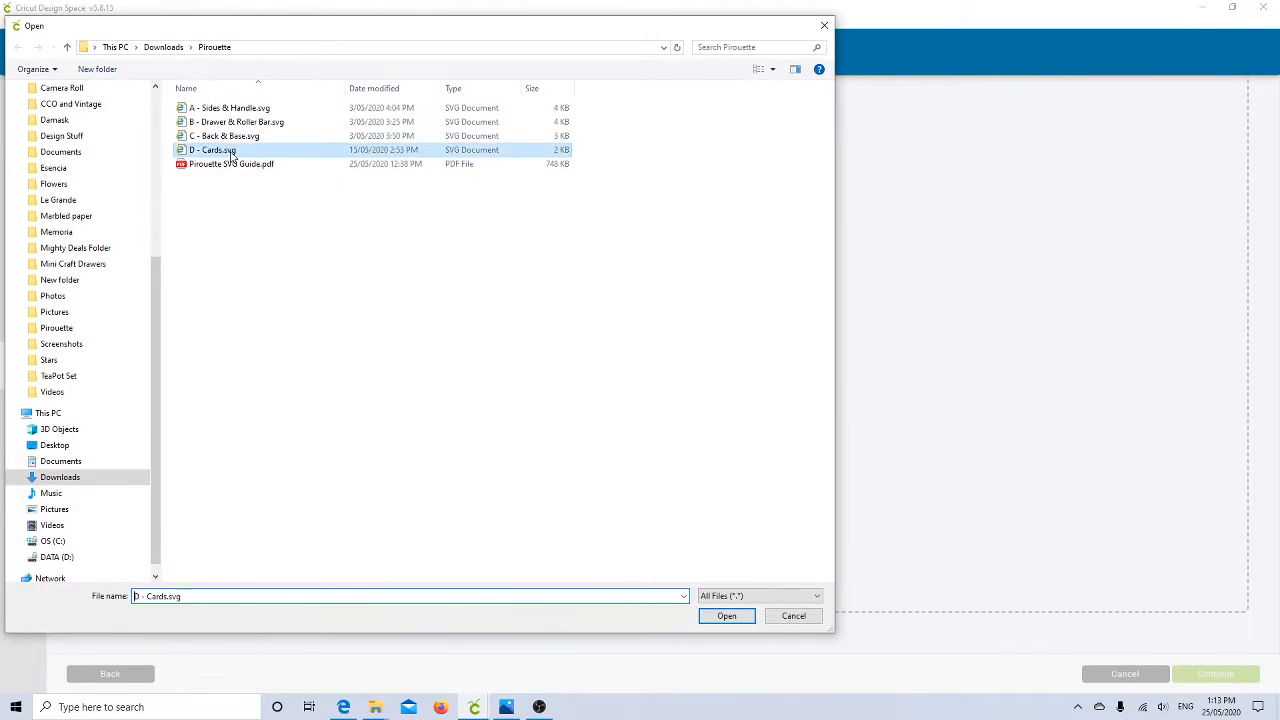
pyautogui.doubleClick(240, 150)
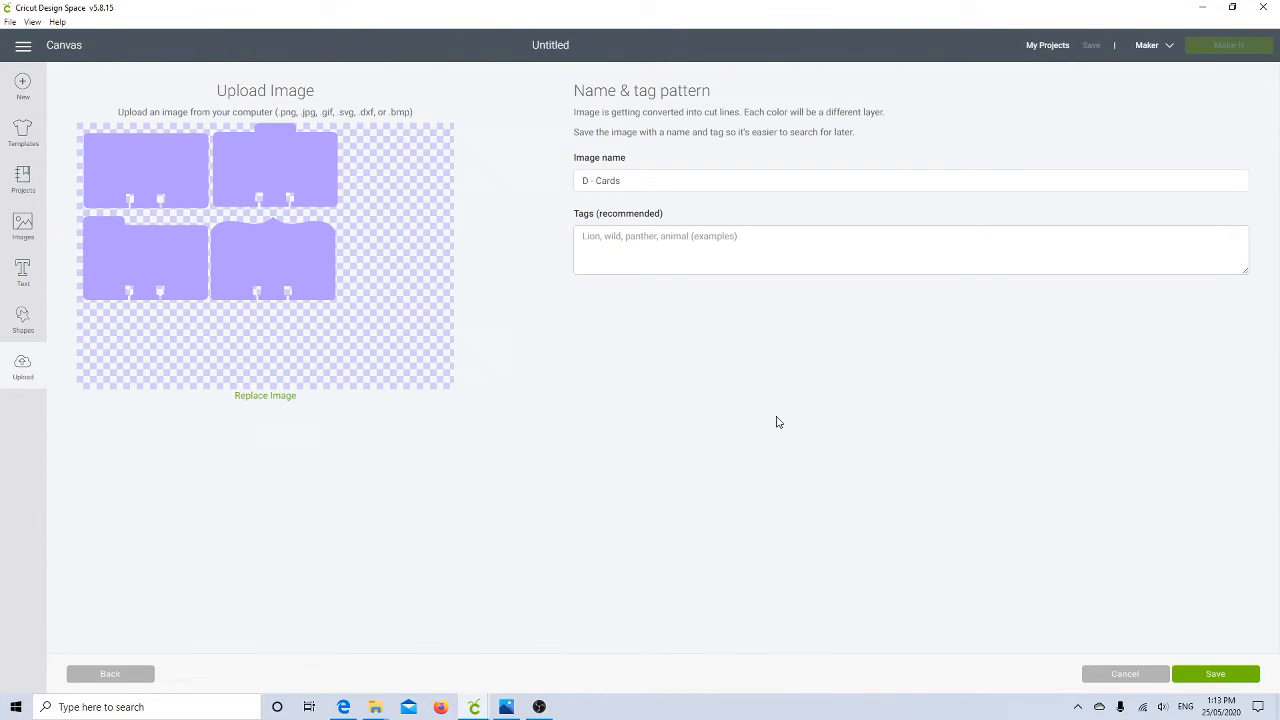
pyautogui.click(1214, 676)
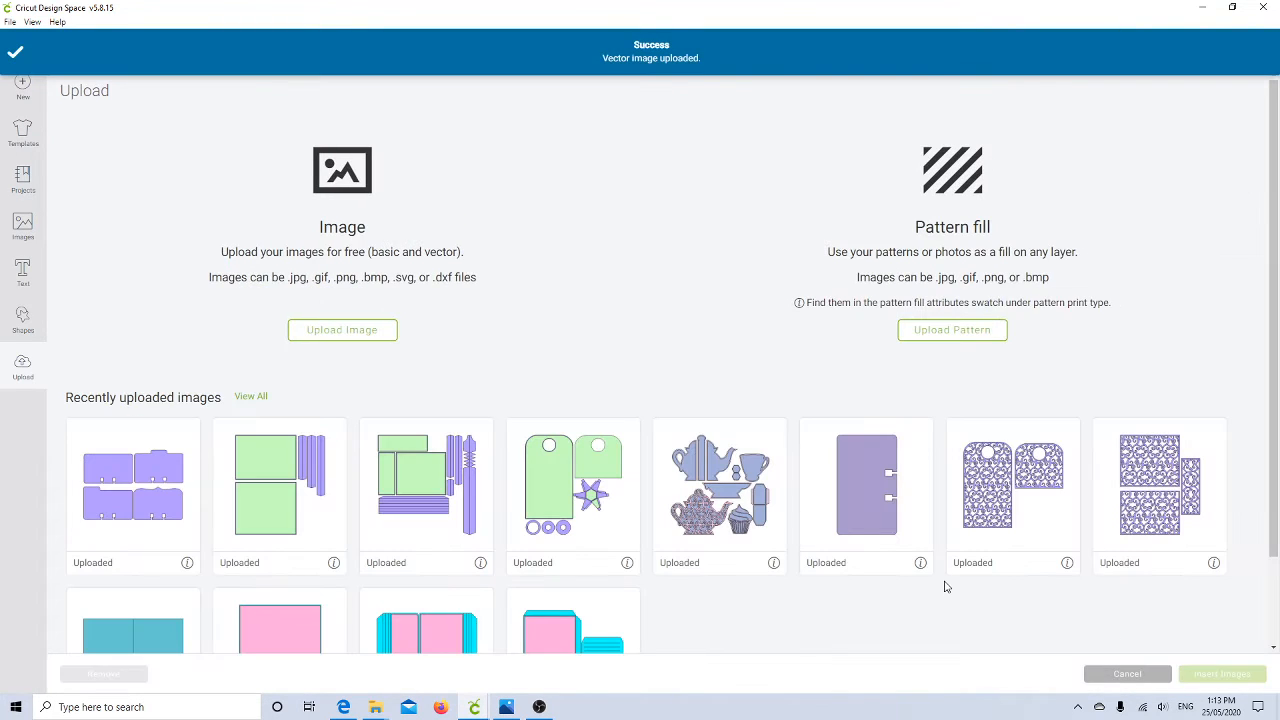
# - Insert the uploaded Sides & Handle, Drawer & Roller Bar, Back & Base and Cards images together onto the canvas
pyautogui.click(579, 524)
pyautogui.click(430, 510)
pyautogui.click(302, 502)
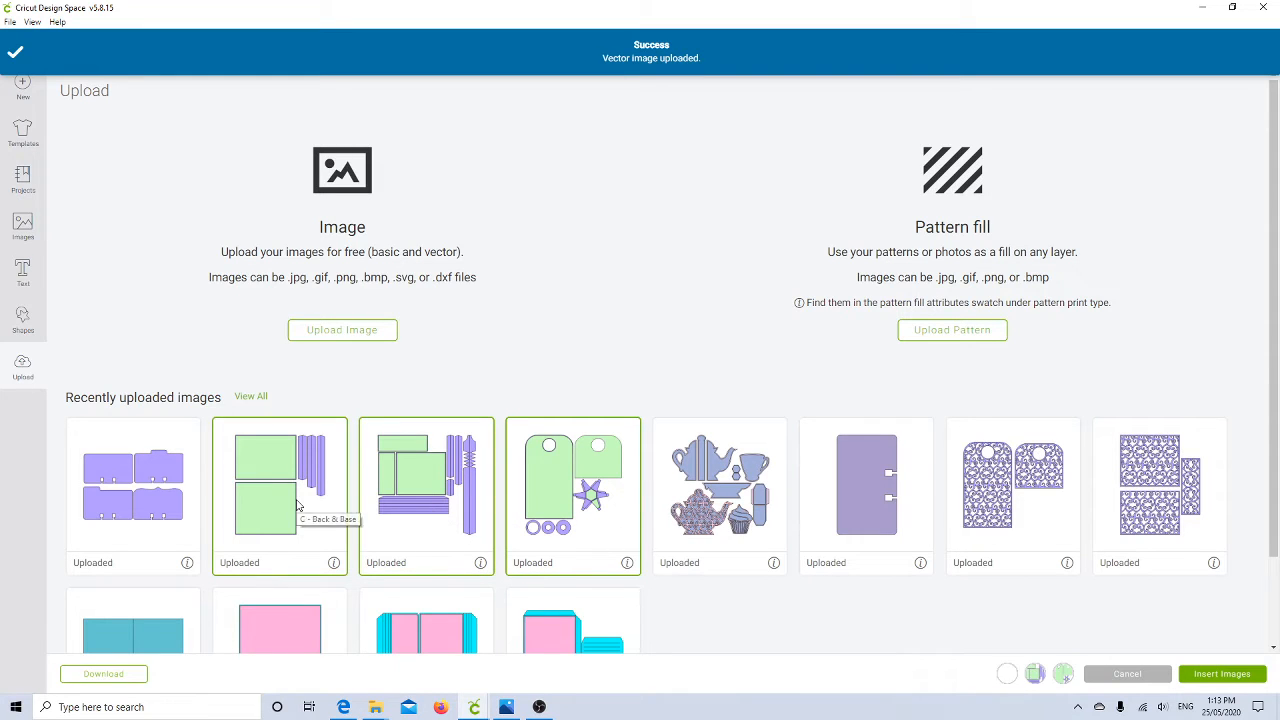
pyautogui.click(153, 493)
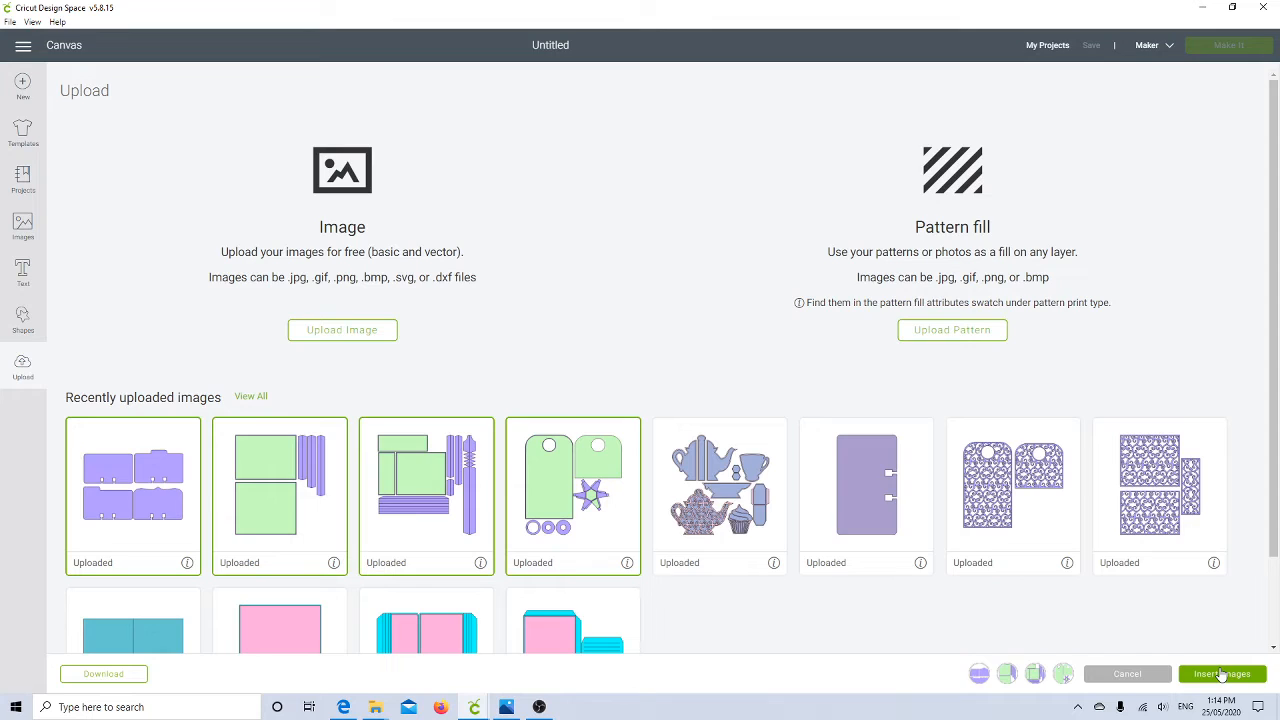
pyautogui.click(1222, 674)
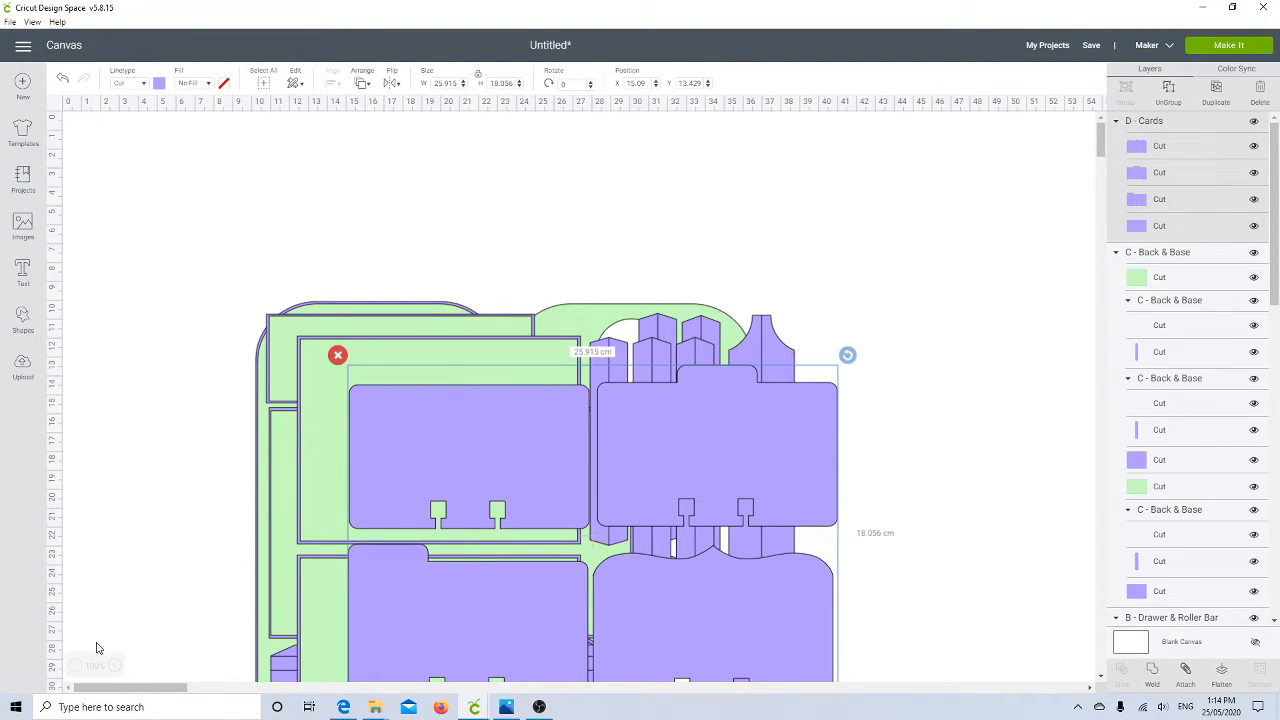
# - Spread the overlapping groups apart: Cards at about X 166 cm, Back & Base 111, Drawer & Roller Bar 72, Sides & Handle 8
pyautogui.click(74, 665)
pyautogui.click(74, 665)
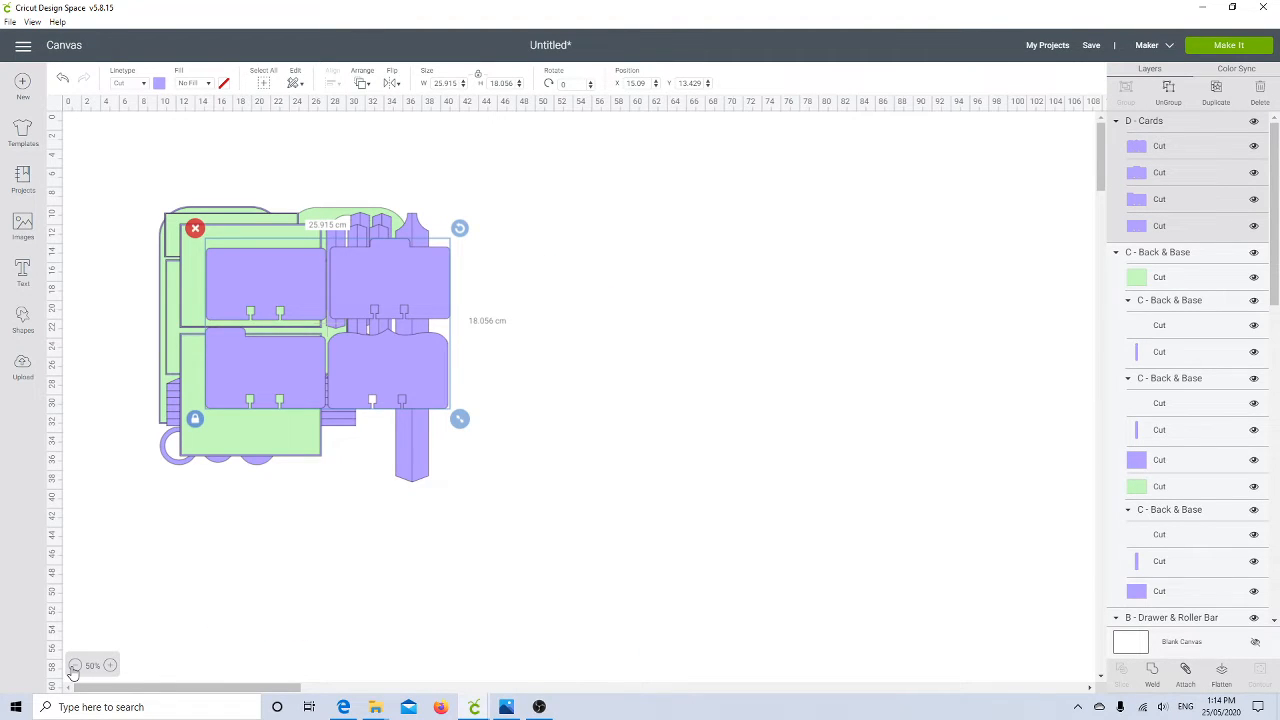
pyautogui.click(74, 665)
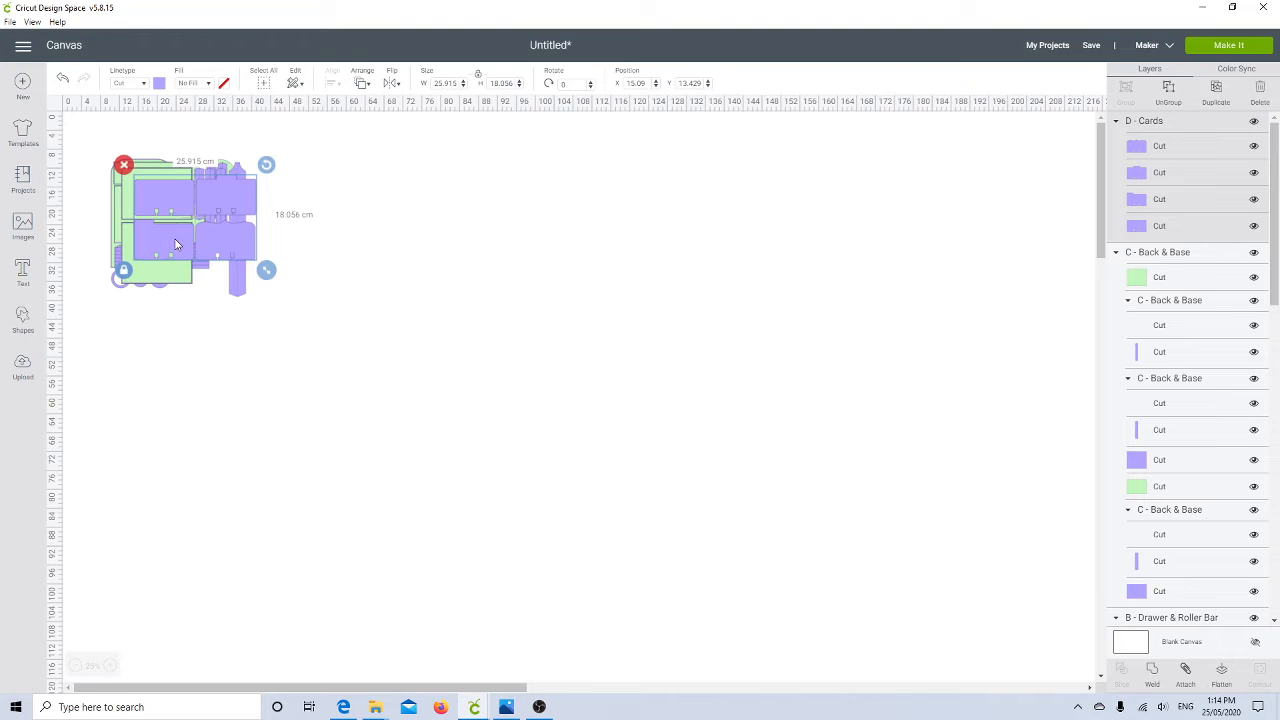
pyautogui.moveTo(175, 244); pyautogui.dragTo(908, 267)
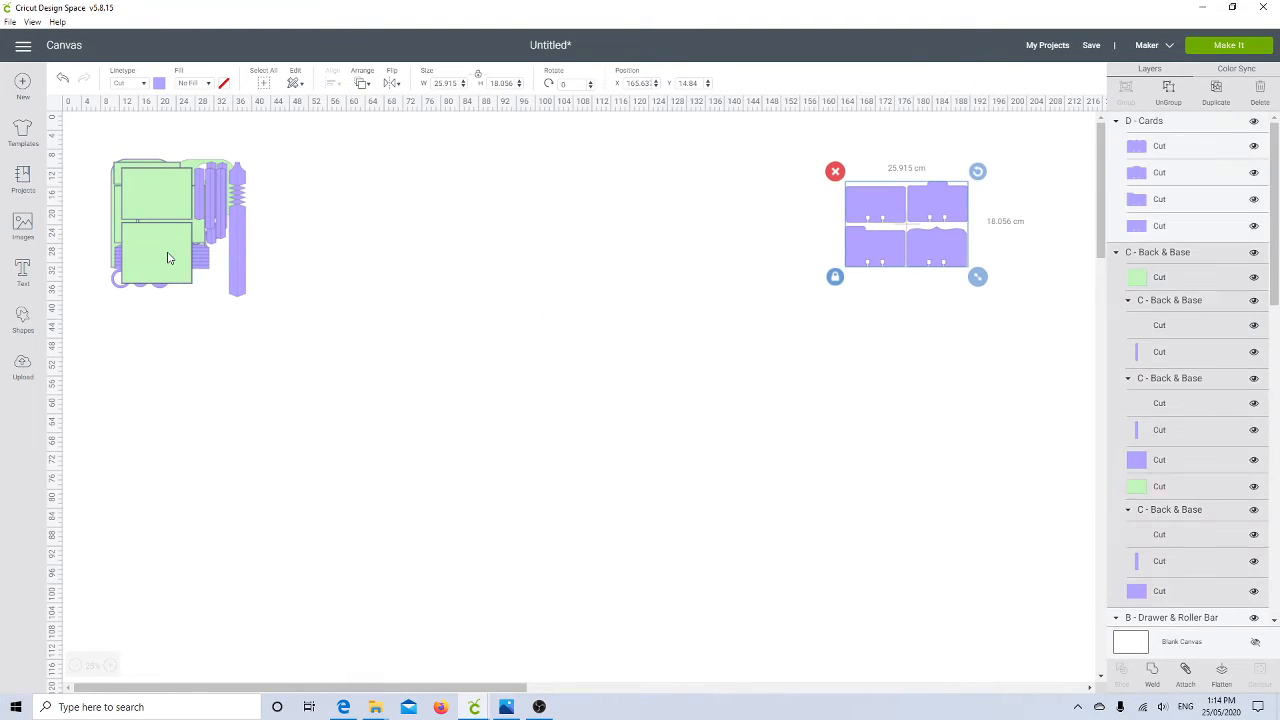
pyautogui.moveTo(168, 258); pyautogui.dragTo(636, 269)
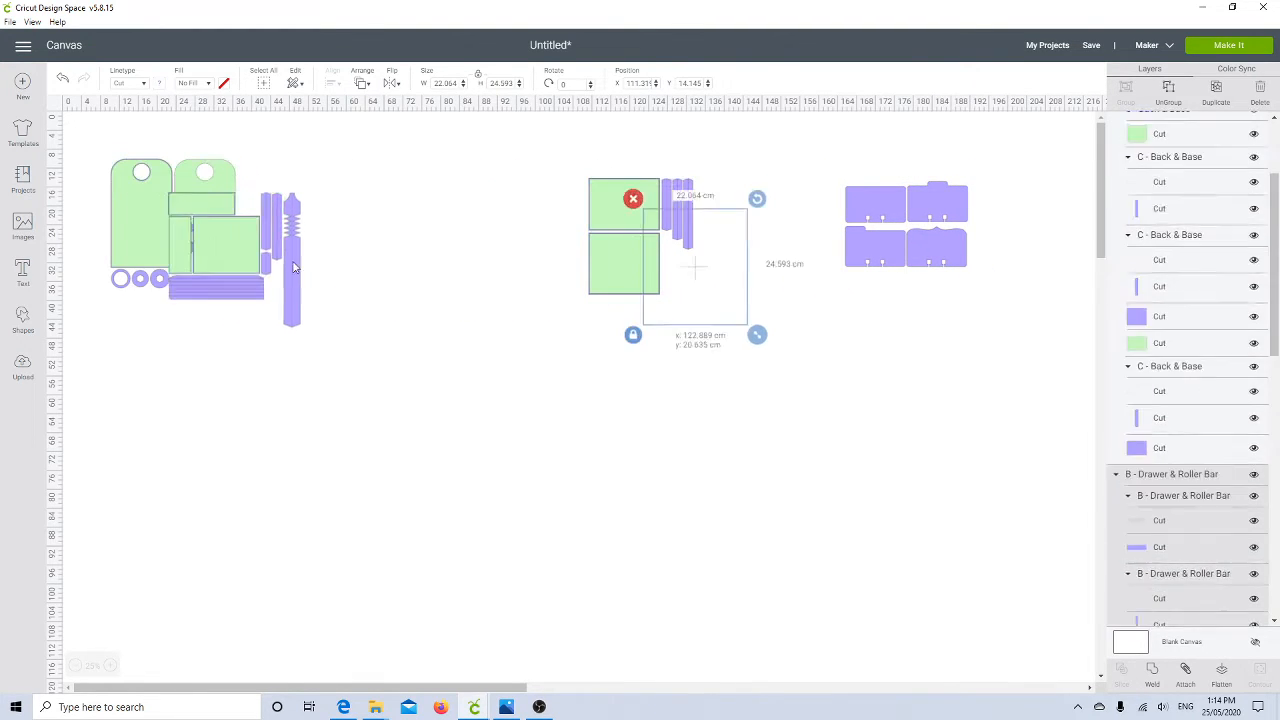
pyautogui.moveTo(293, 267); pyautogui.dragTo(529, 290)
pyautogui.click(142, 237)
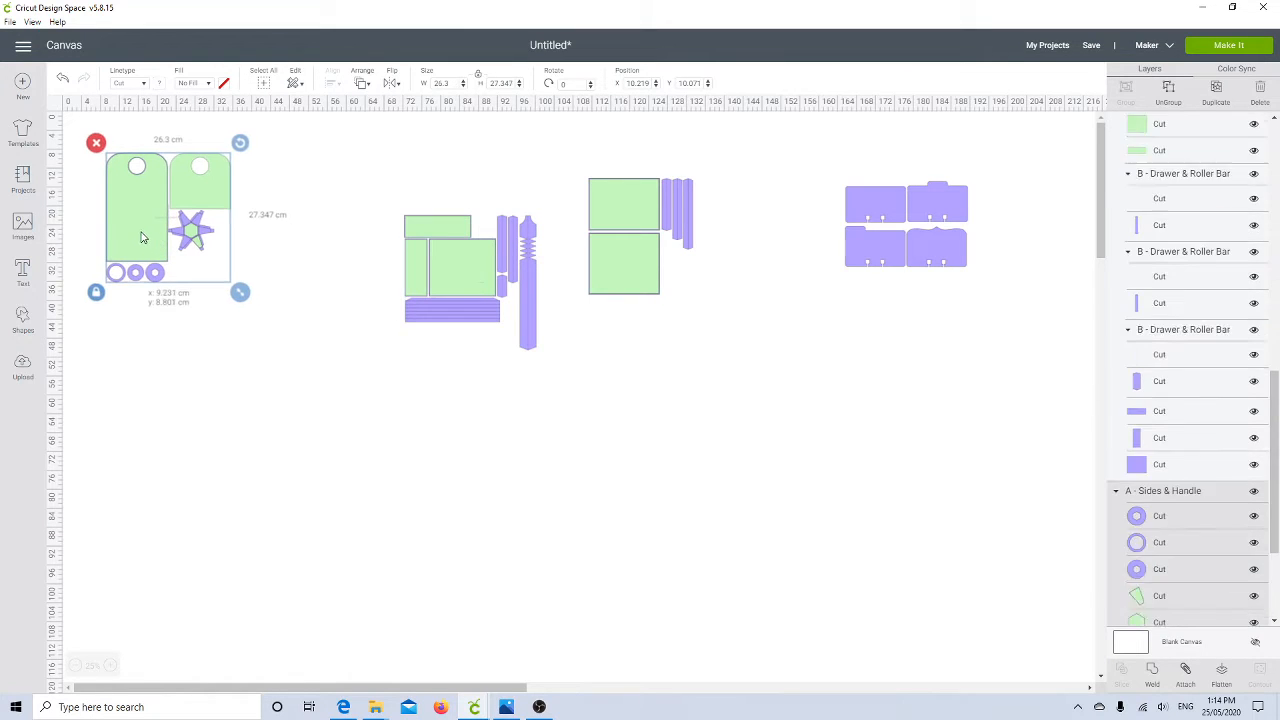
pyautogui.moveTo(142, 237); pyautogui.dragTo(140, 226)
pyautogui.click(258, 374)
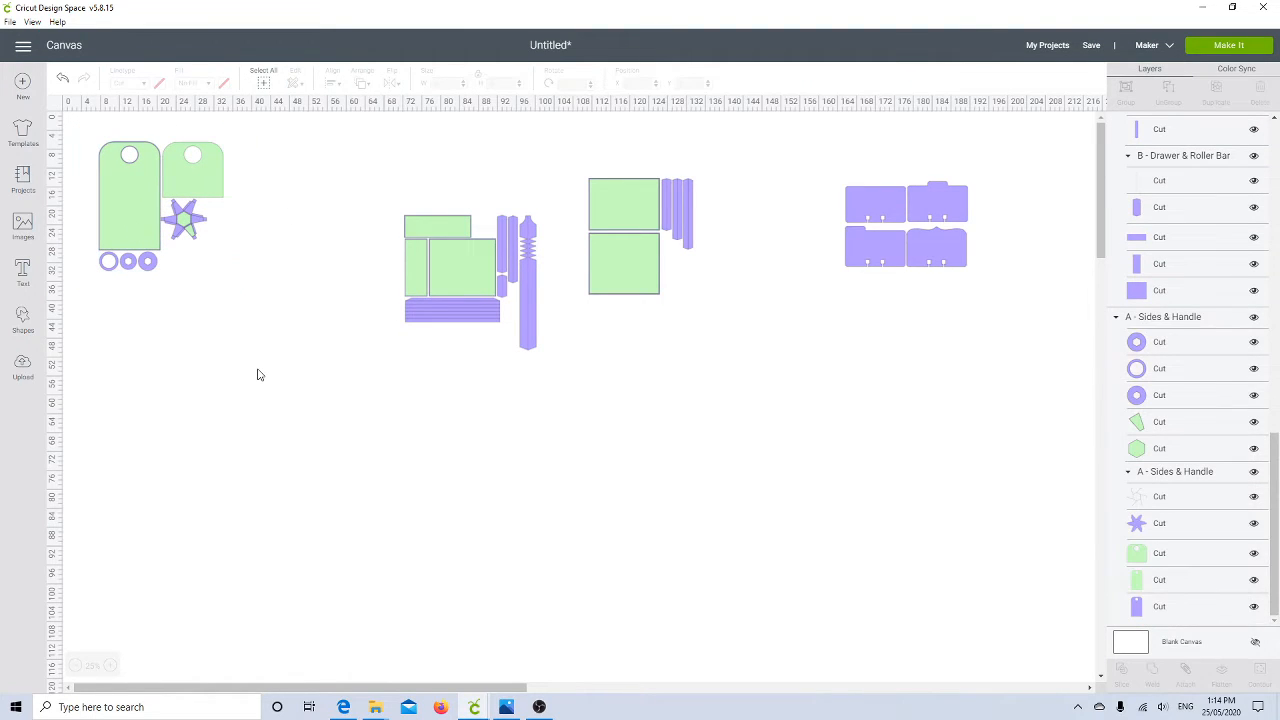
# - Ungroup the Sides & Handle pieces, move the tall green panel off its purple panel to about X 35 cm, and place it back
pyautogui.click(138, 216)
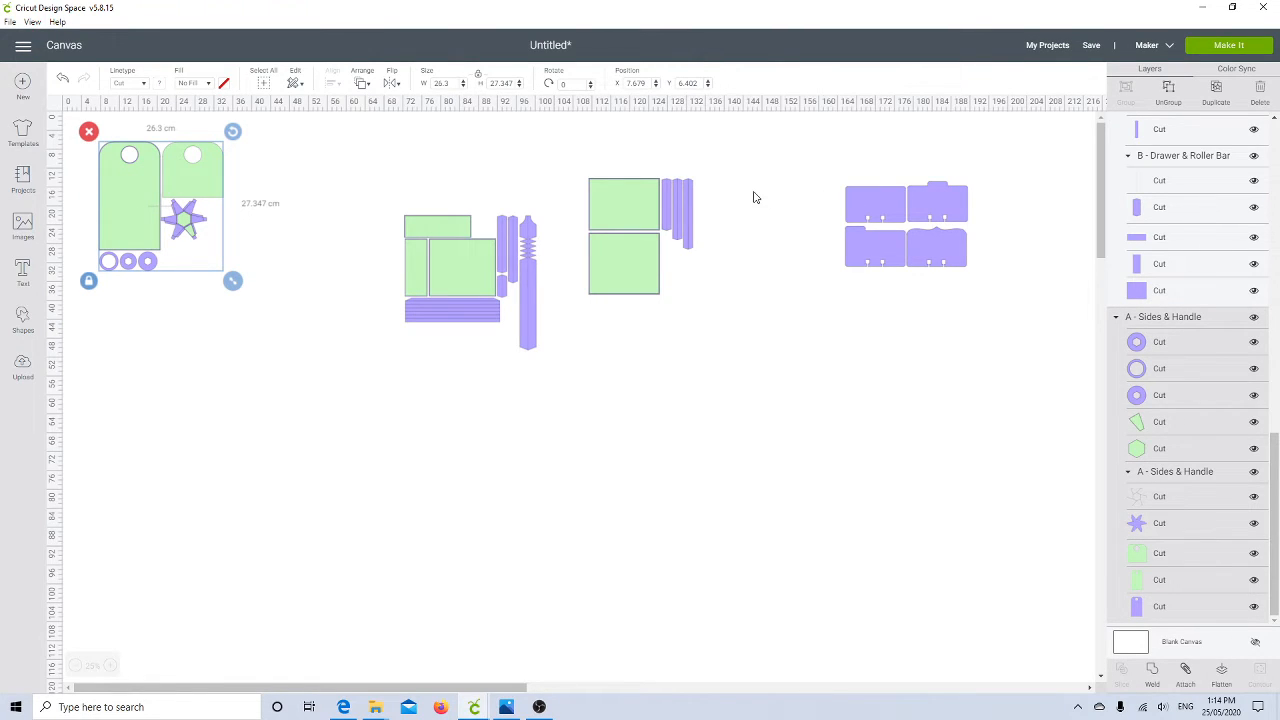
pyautogui.click(1178, 96)
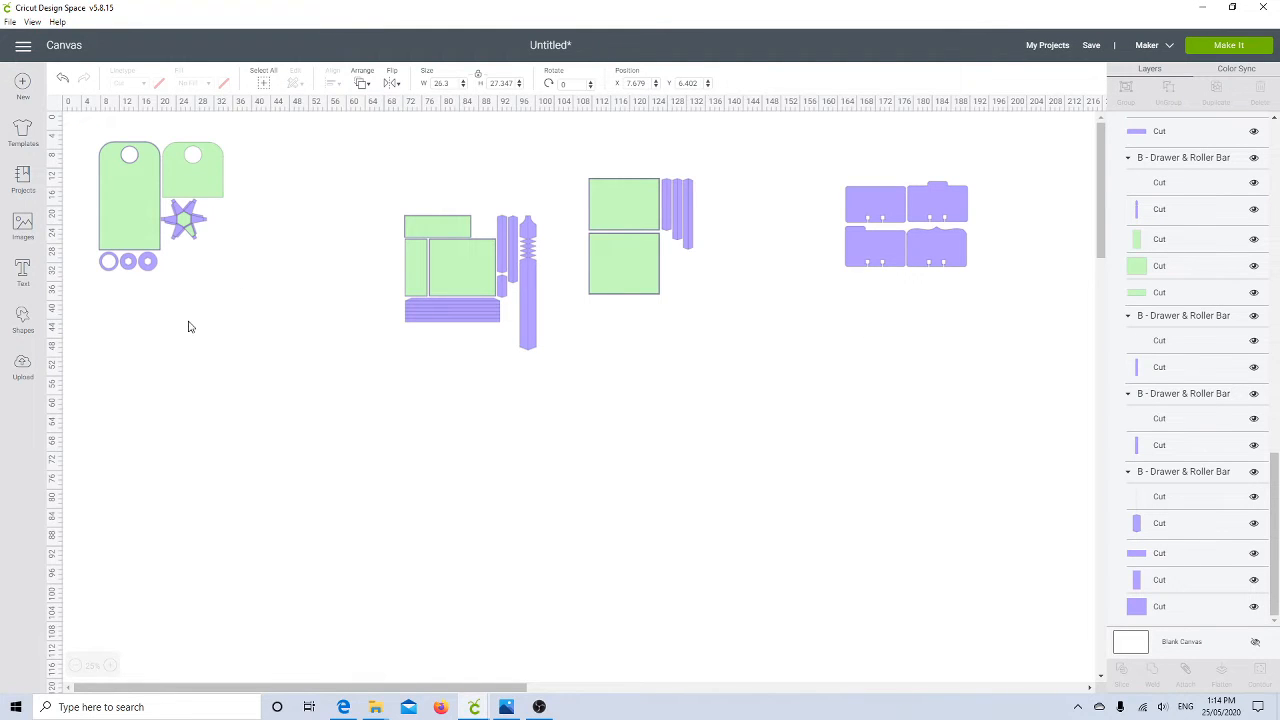
pyautogui.click(133, 232)
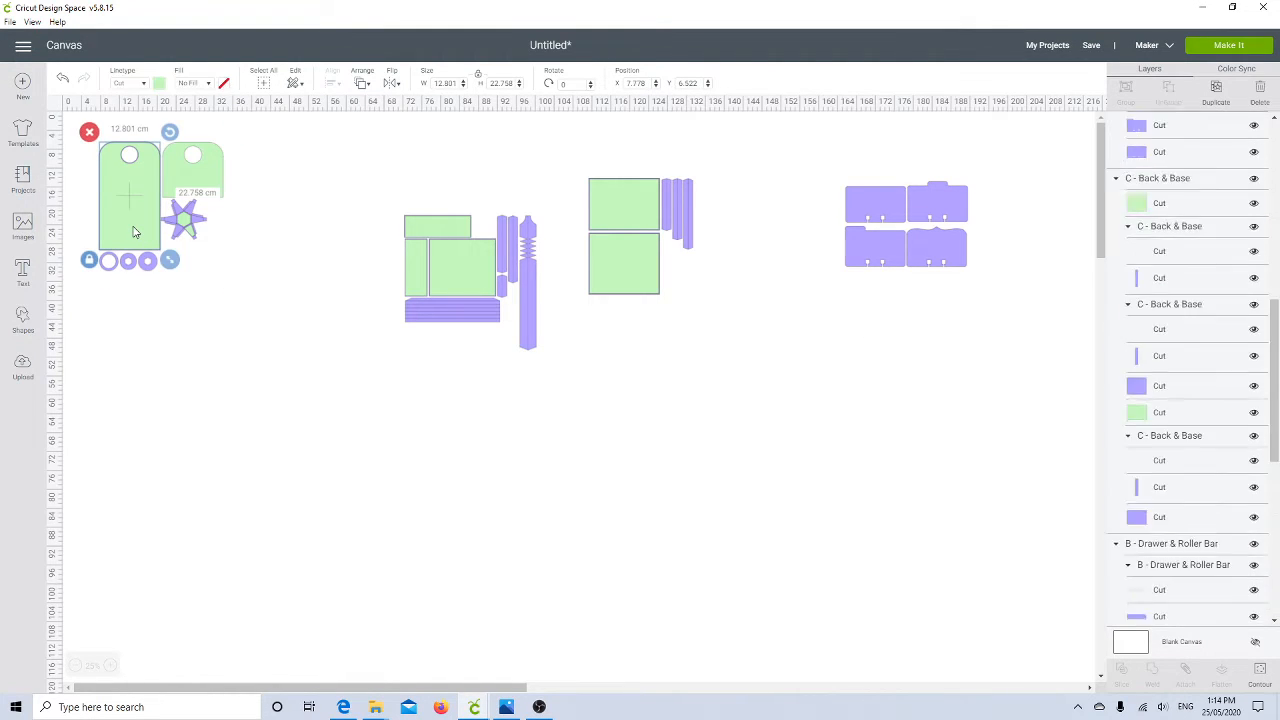
pyautogui.moveTo(133, 232); pyautogui.dragTo(261, 232)
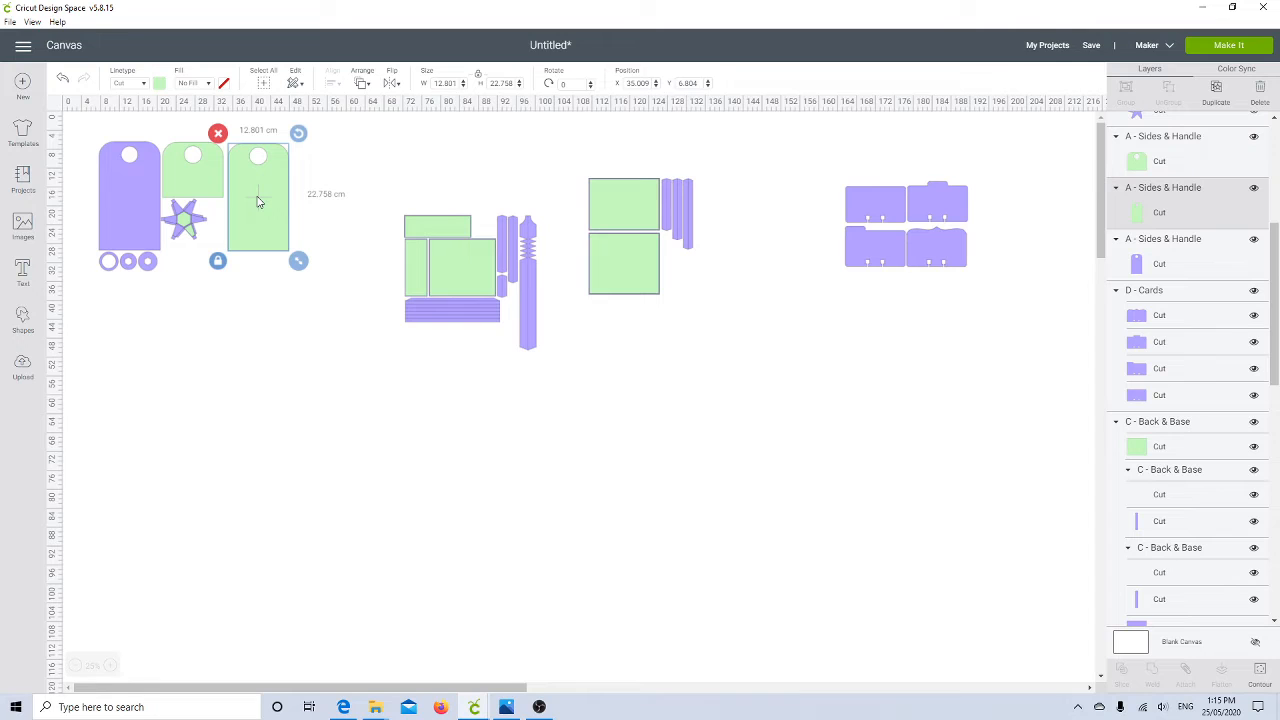
pyautogui.moveTo(258, 201); pyautogui.dragTo(127, 198)
pyautogui.click(171, 296)
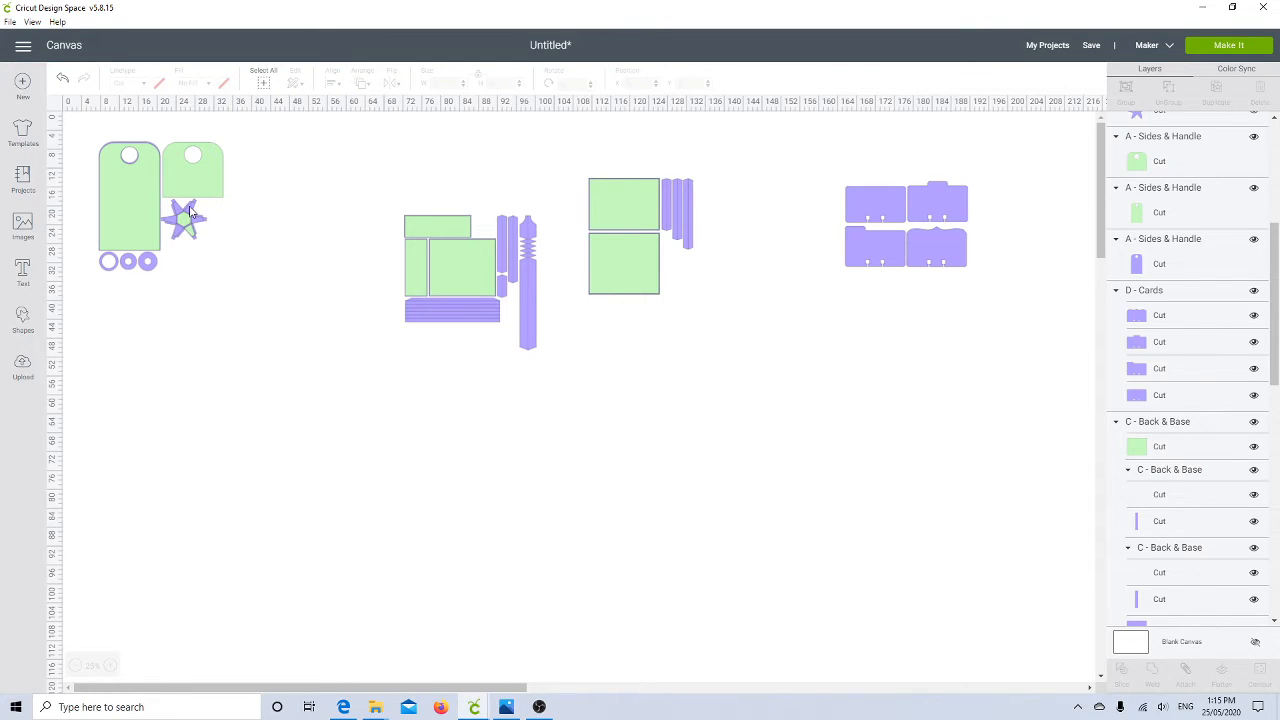
# - Move the Drawer & Roller Bar group closer to the side pieces, at about X 55, Y 8 cm, and select the Back & Base group
pyautogui.click(410, 281)
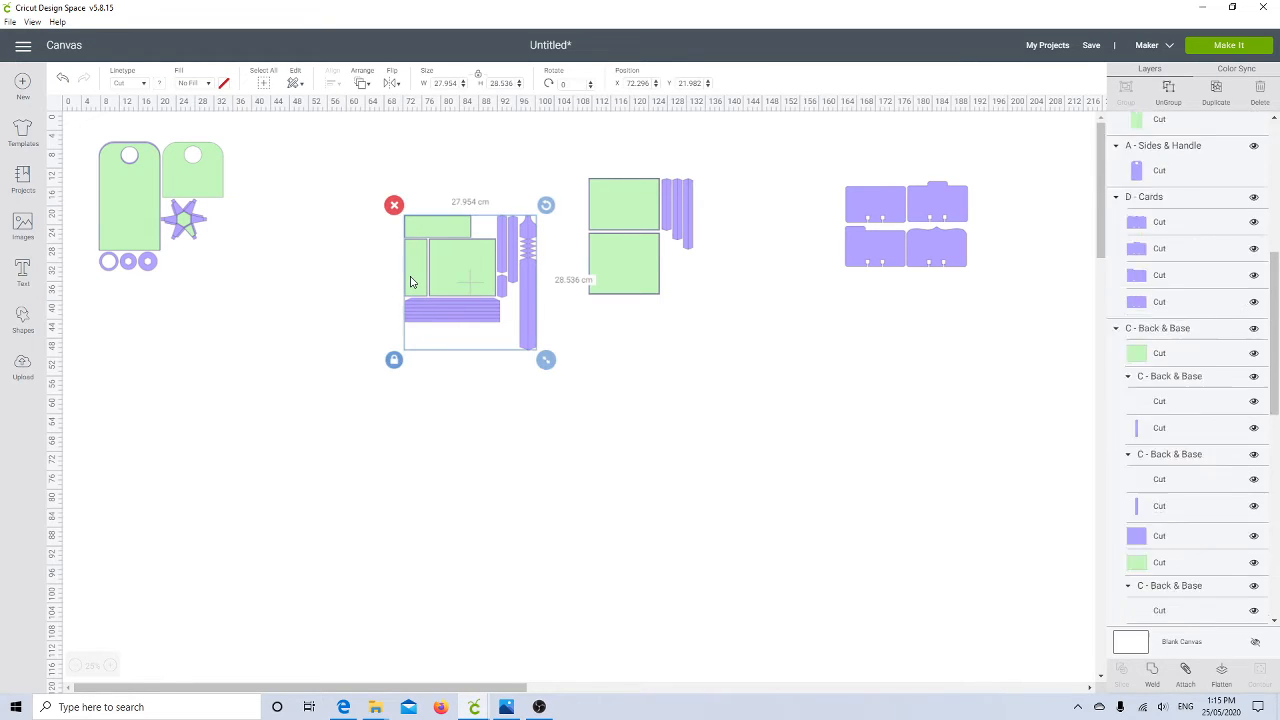
pyautogui.moveTo(410, 281); pyautogui.dragTo(328, 214)
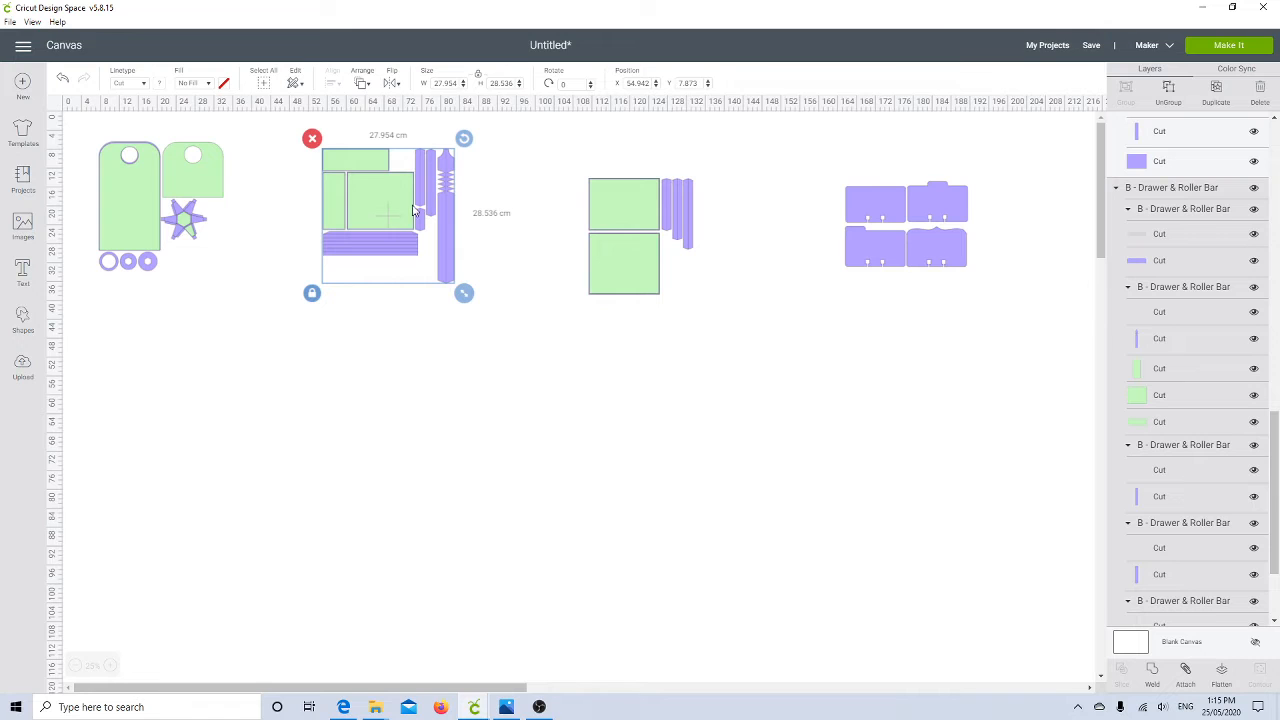
pyautogui.click(621, 279)
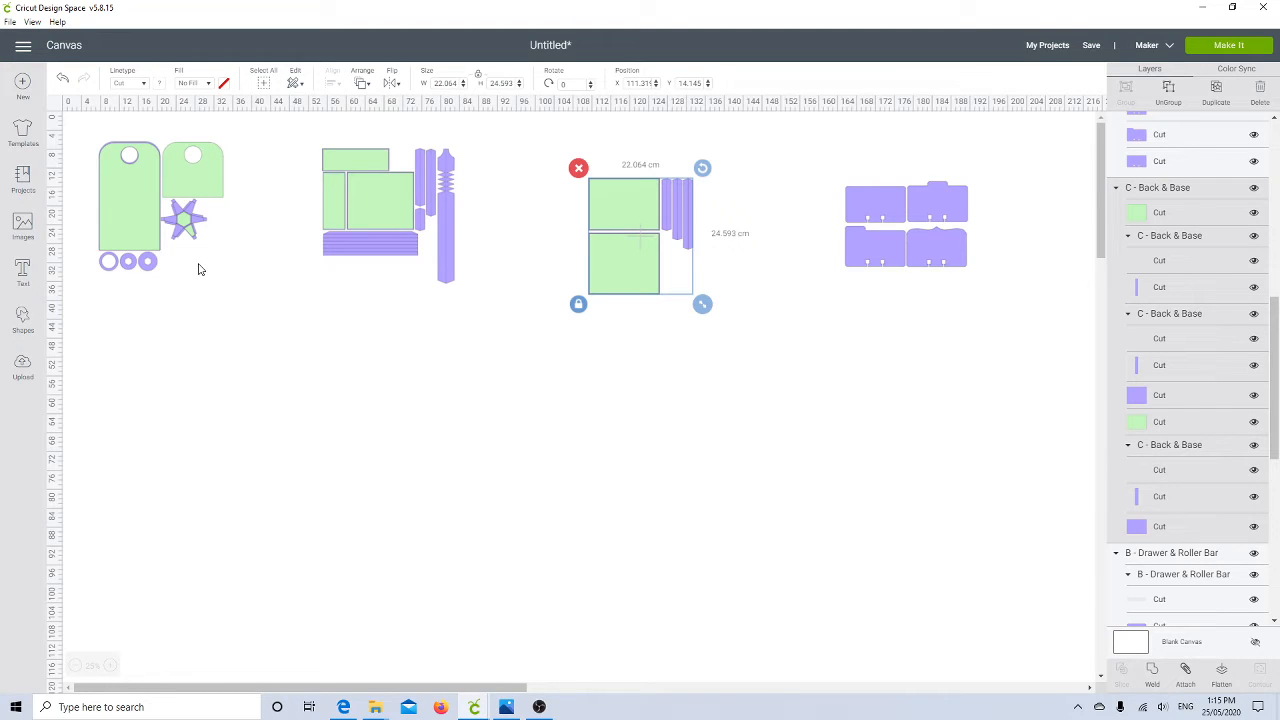
pyautogui.click(112, 665)
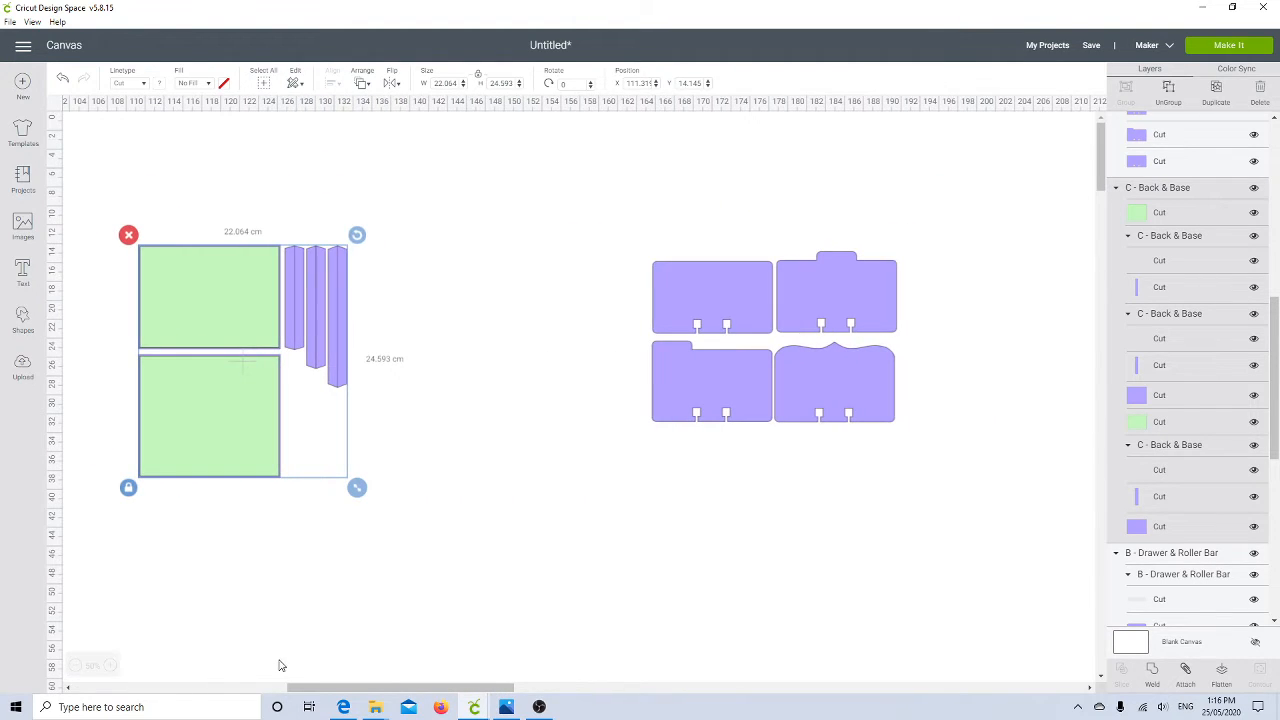
pyautogui.moveTo(330, 688); pyautogui.dragTo(160, 690)
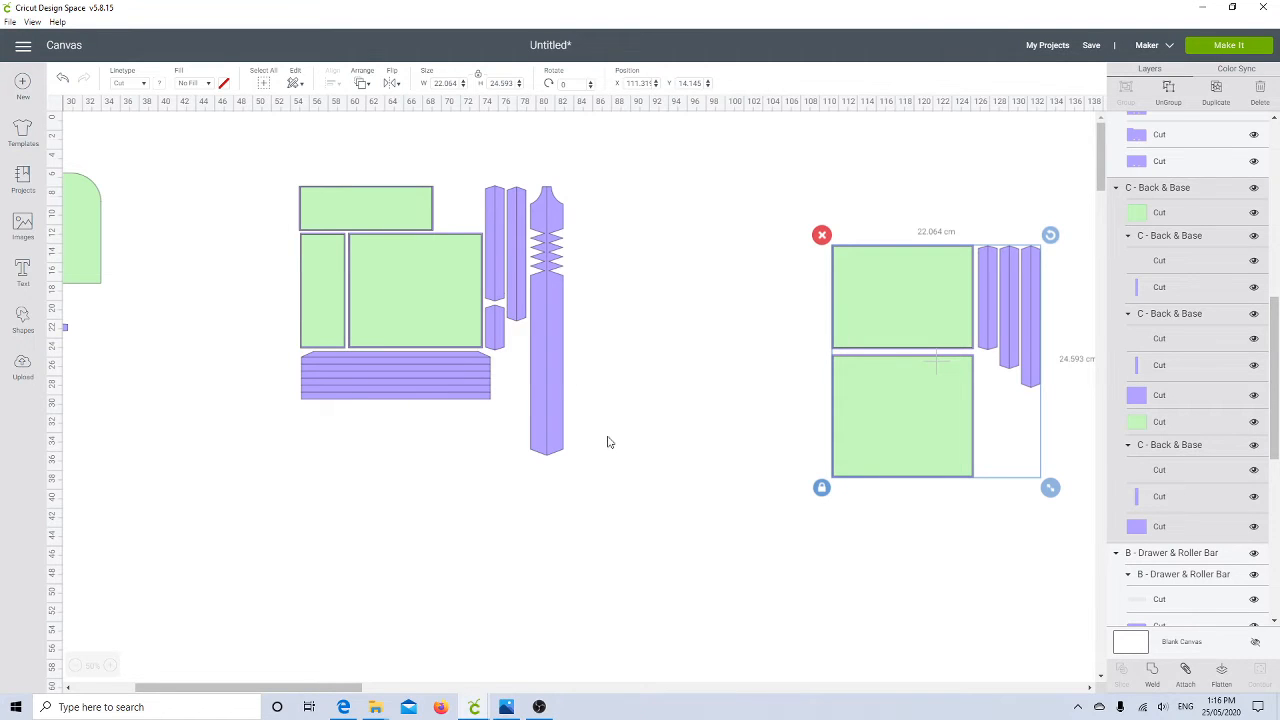
# - Ungroup the Drawer & Roller Bar image into its separate pieces
pyautogui.click(517, 379)
pyautogui.click(466, 319)
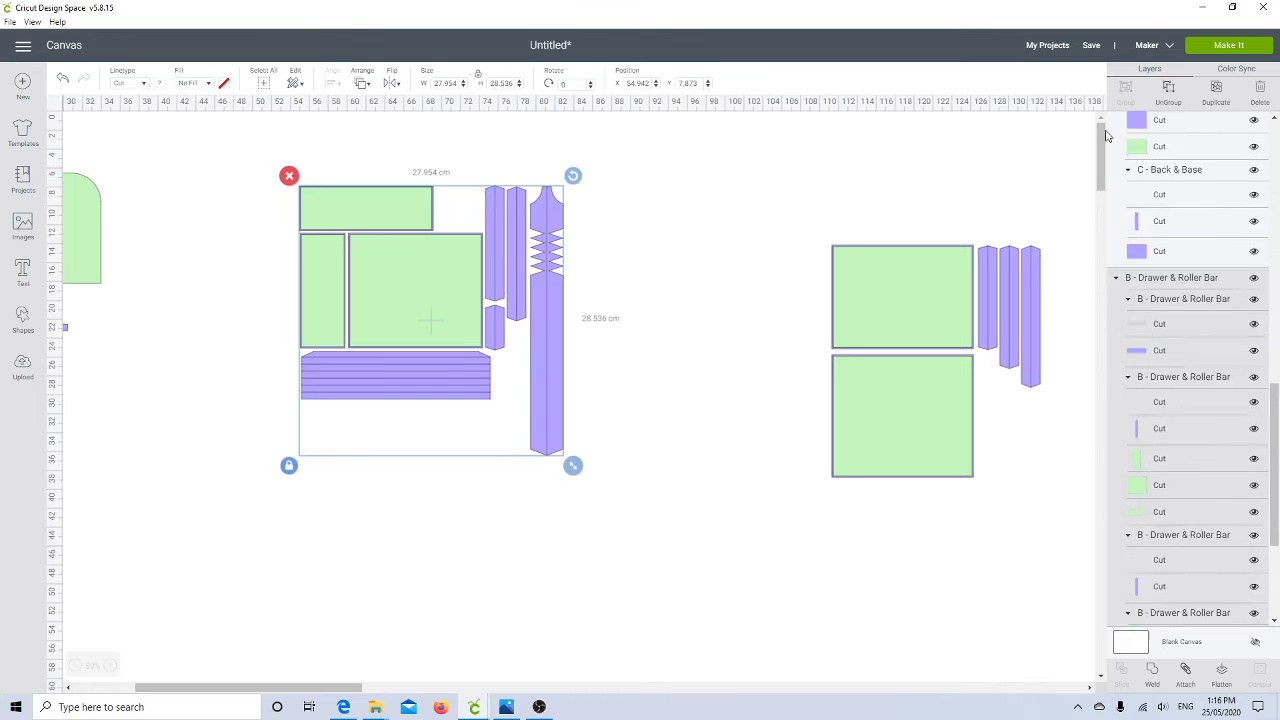
pyautogui.click(1169, 93)
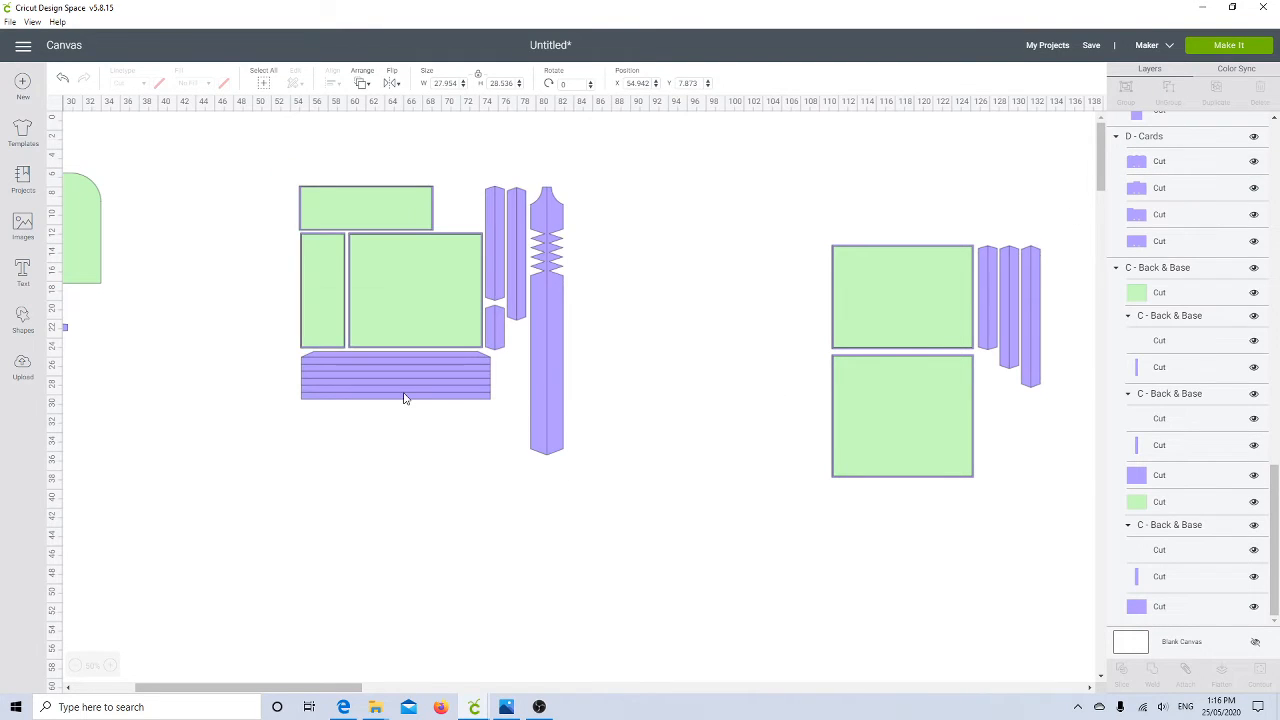
# - Change the horizontal fold lines of the wide purple Drawer & Roller Bar piece from Cut to Score
pyautogui.click(397, 396)
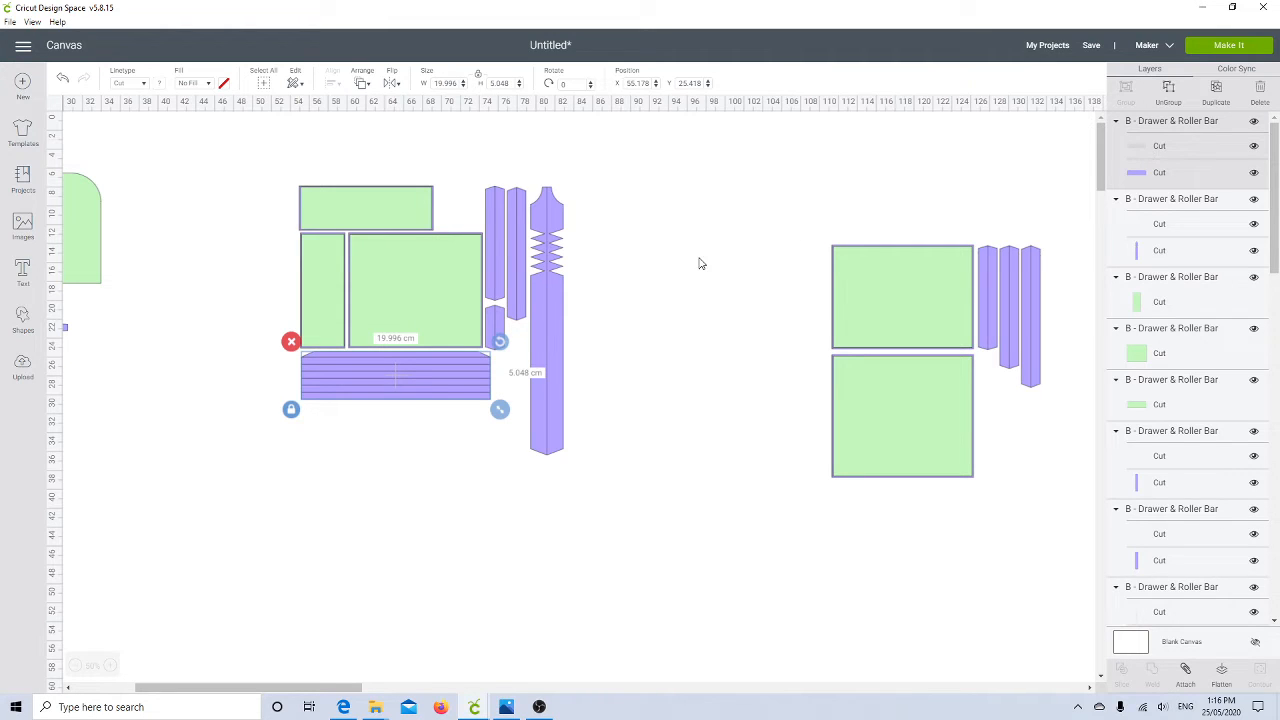
pyautogui.click(1155, 149)
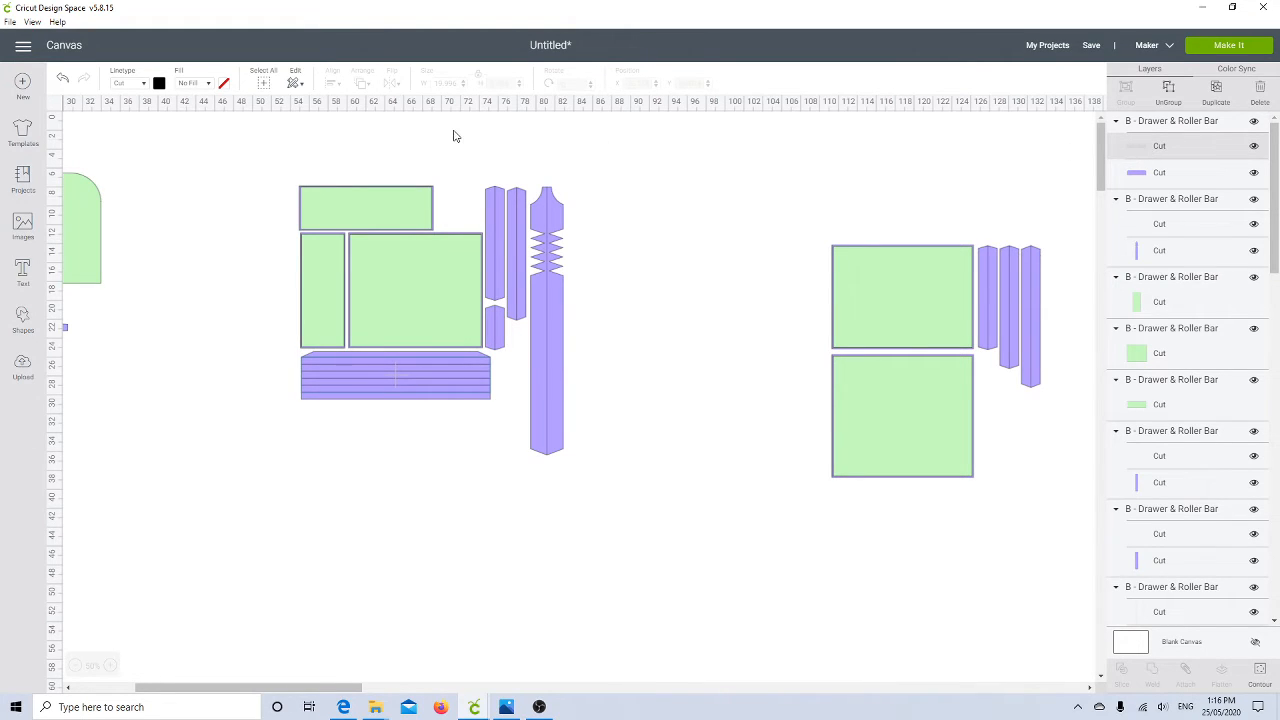
pyautogui.click(144, 86)
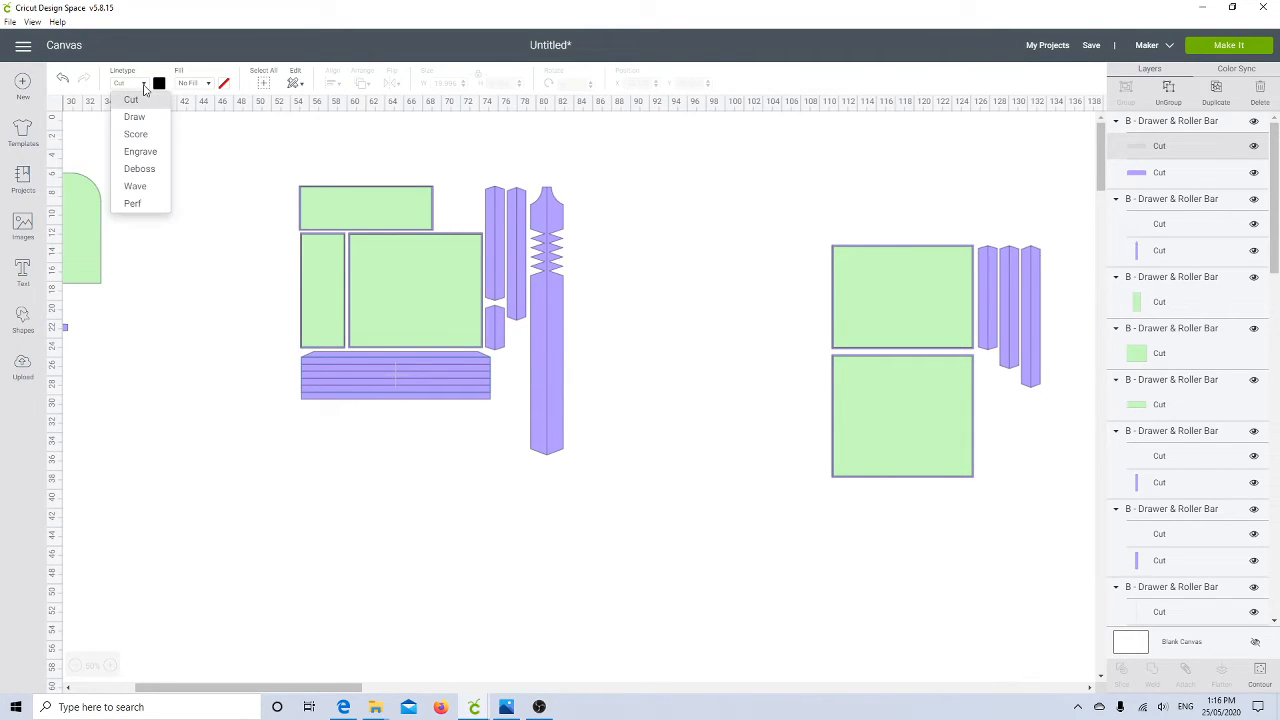
pyautogui.click(141, 136)
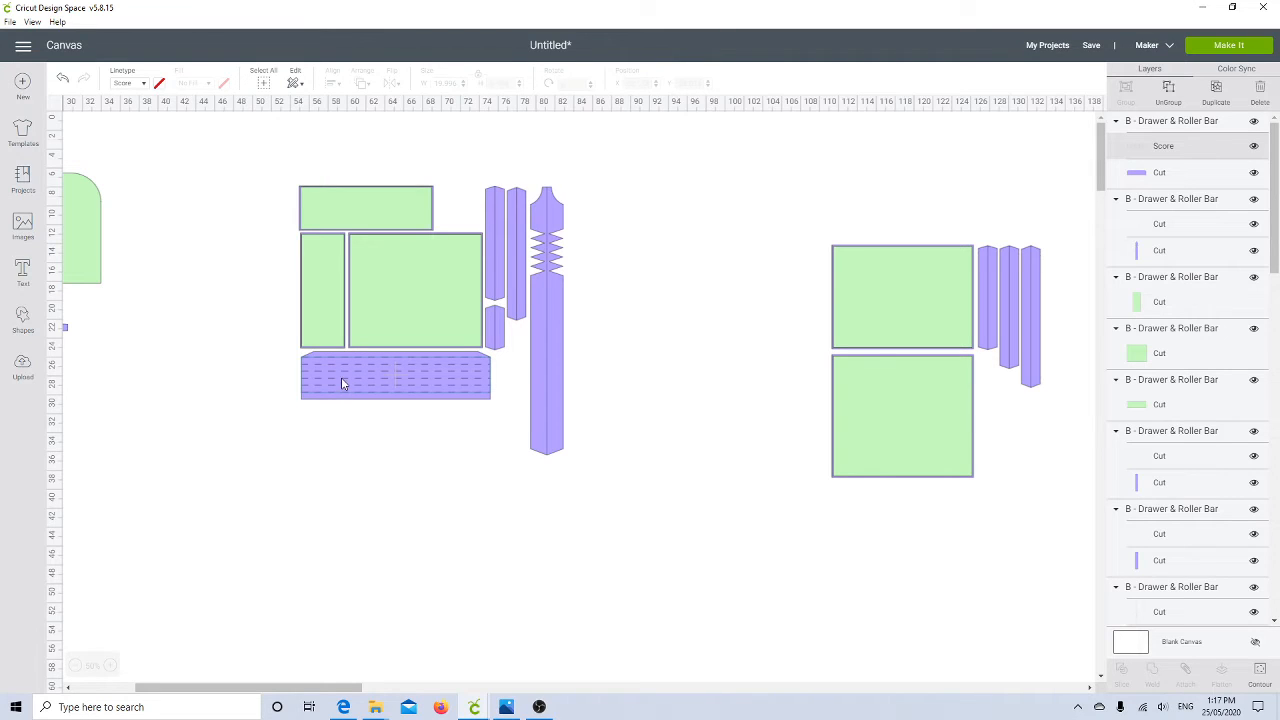
# - Select the whole wide purple piece with its horizontal score lines and attach the score and cut layers together
pyautogui.click(324, 414)
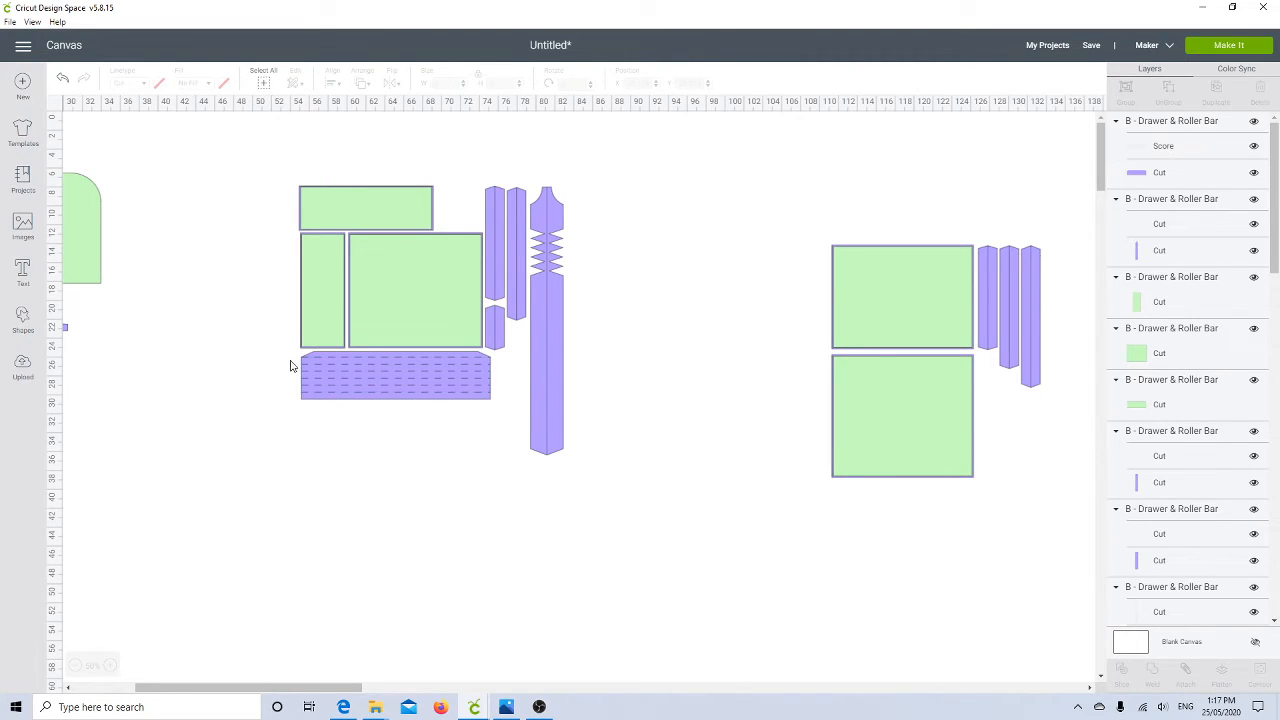
pyautogui.moveTo(293, 357); pyautogui.dragTo(505, 416)
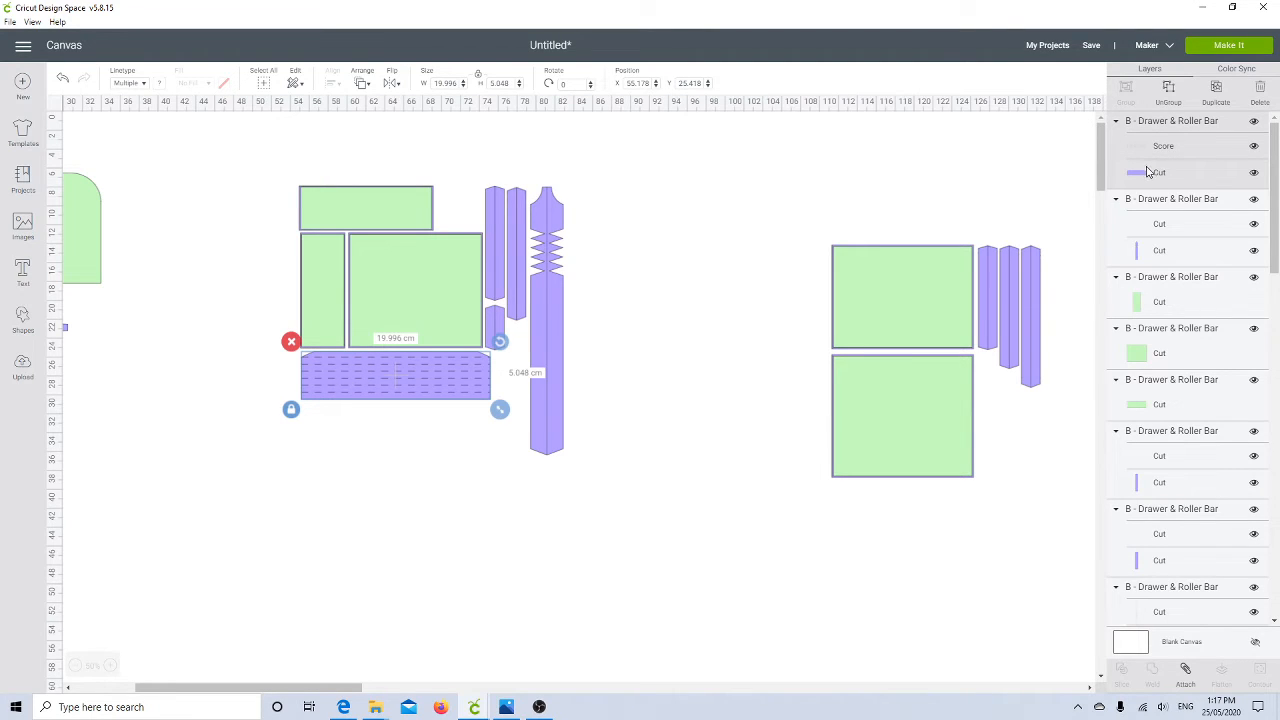
pyautogui.click(474, 500)
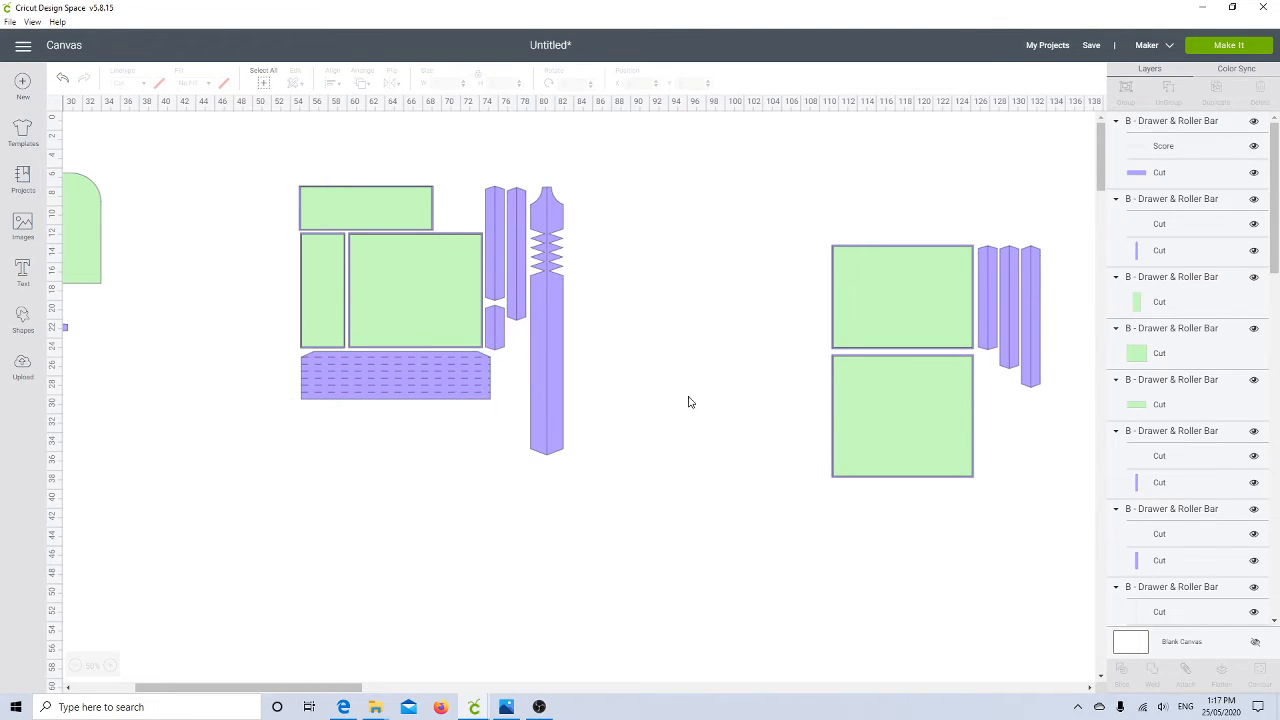
pyautogui.click(1130, 122)
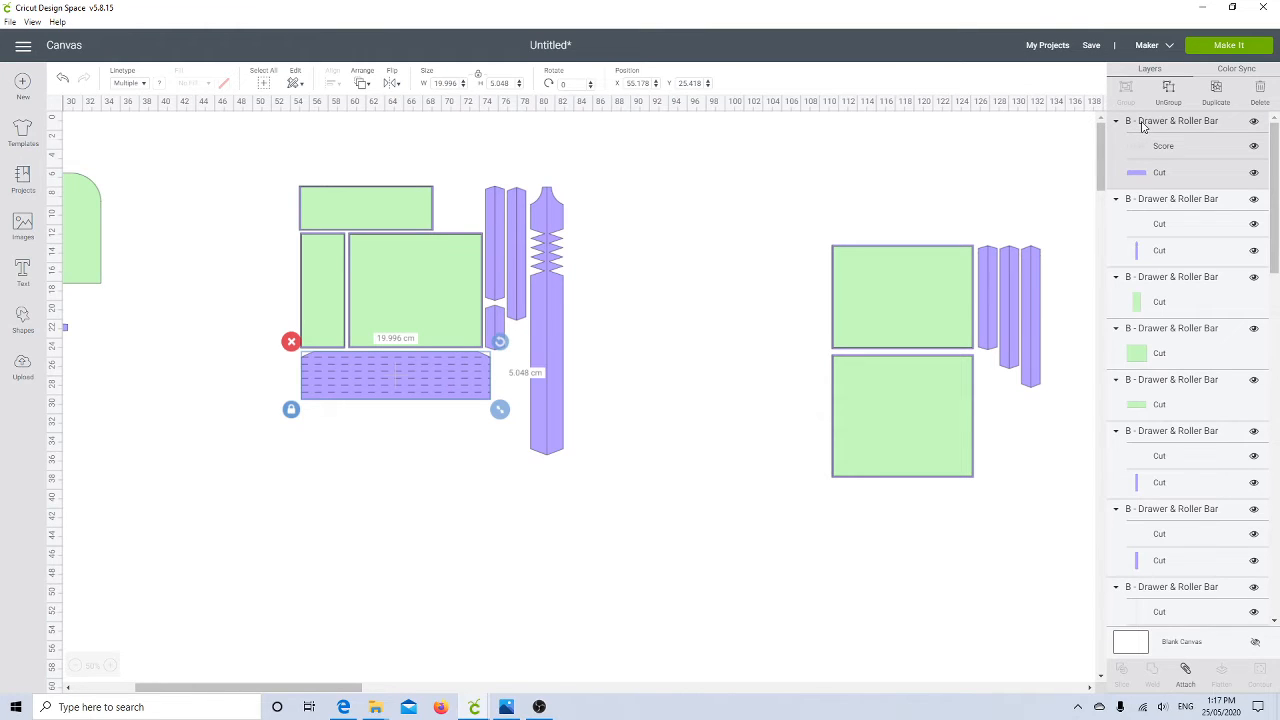
pyautogui.click(1185, 668)
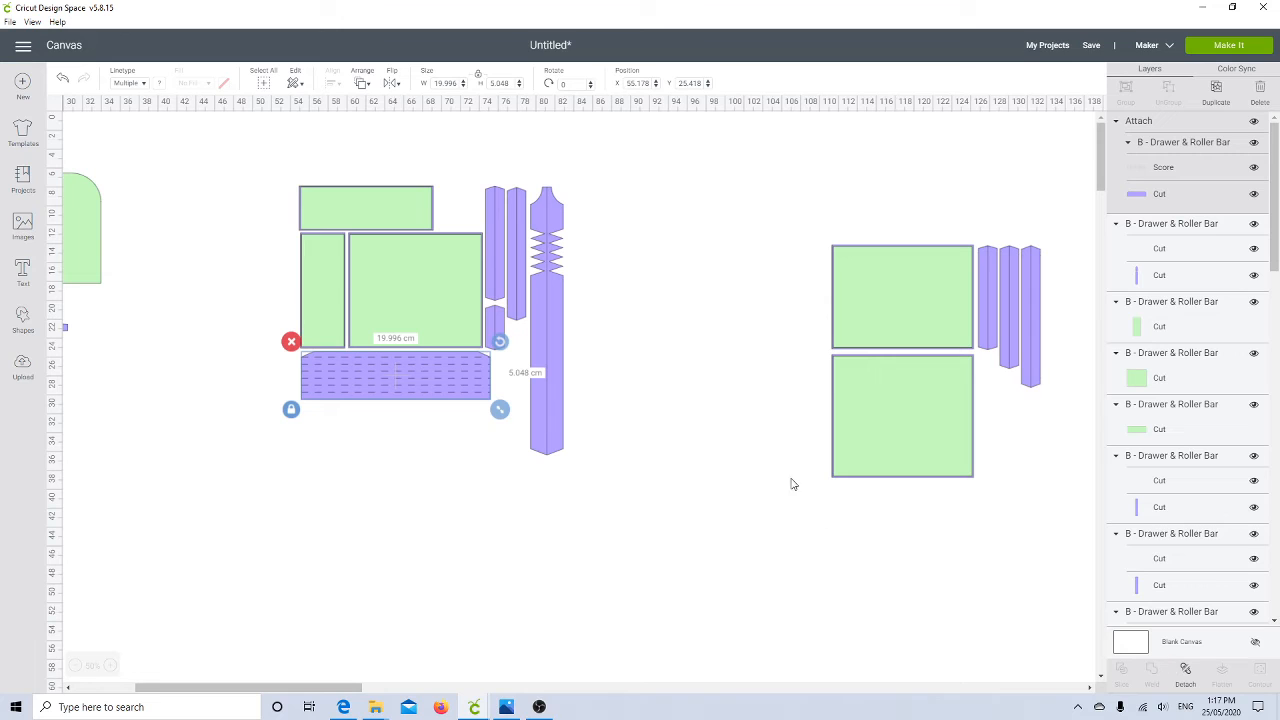
# - Set the centre line of the tallest purple strip, the one with zigzag notches, to Score and attach it to its cut layer
pyautogui.click(548, 293)
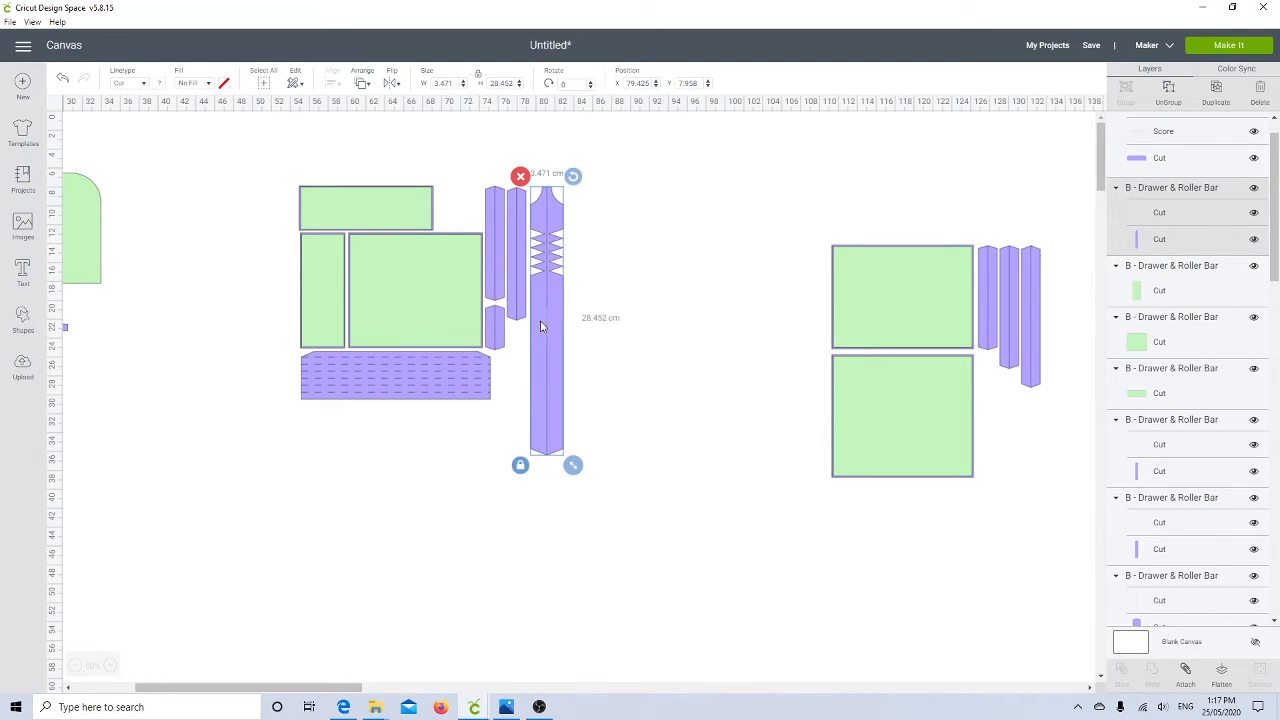
pyautogui.click(1155, 212)
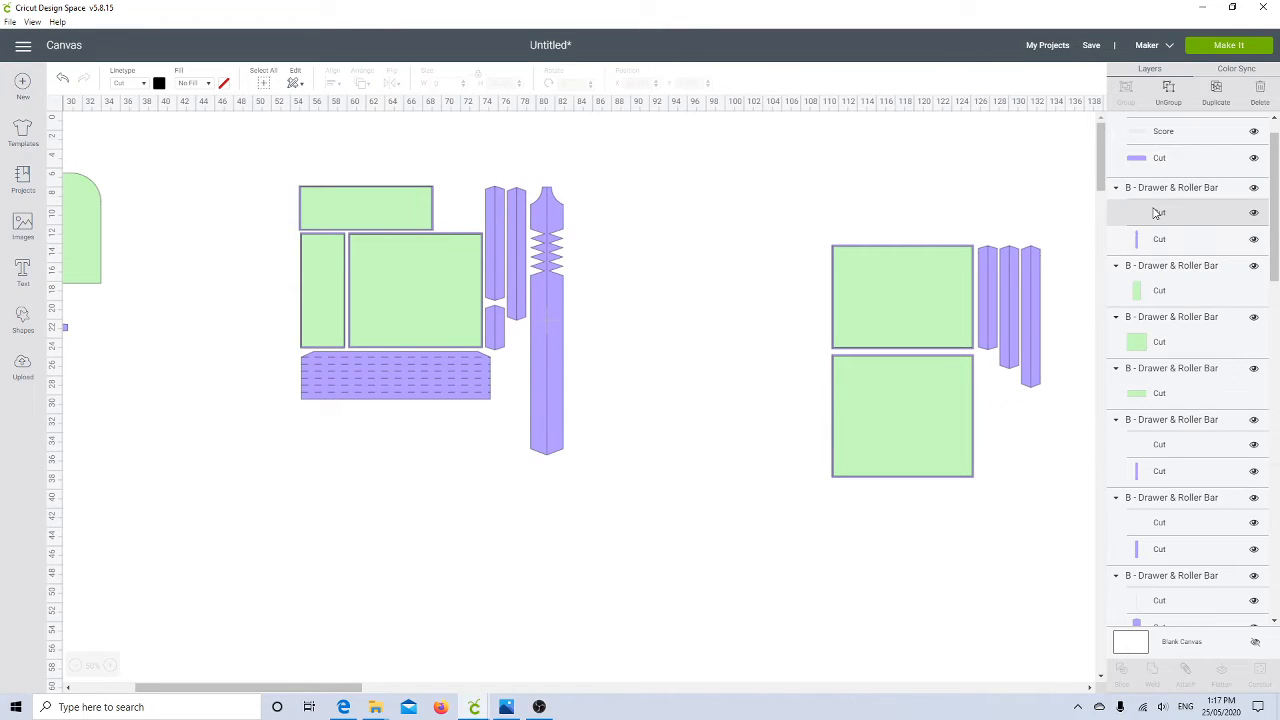
pyautogui.click(145, 87)
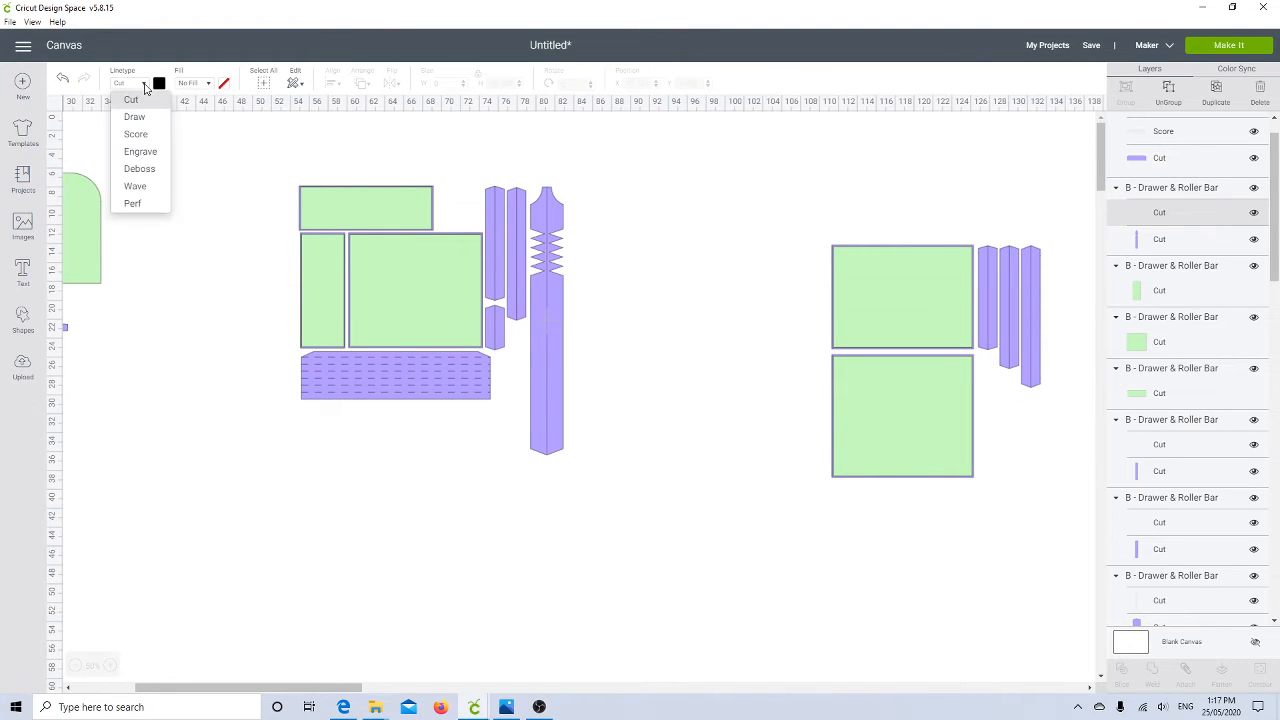
pyautogui.click(143, 132)
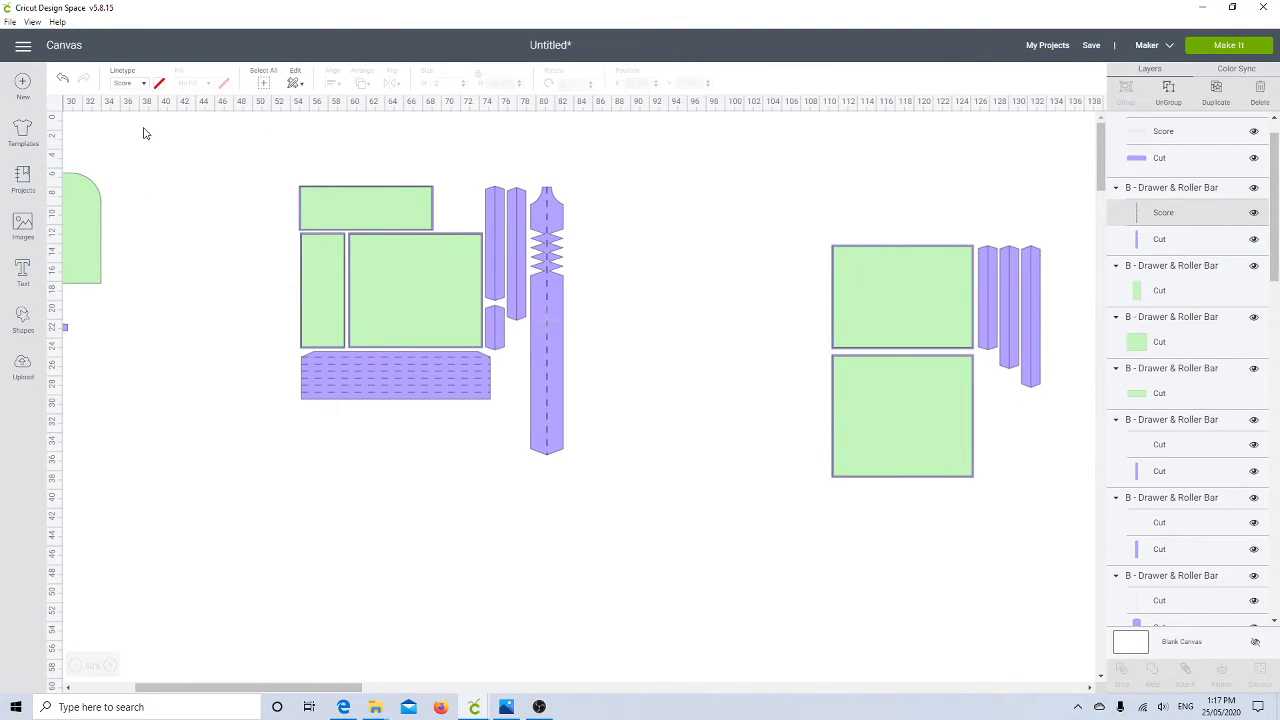
pyautogui.click(1180, 192)
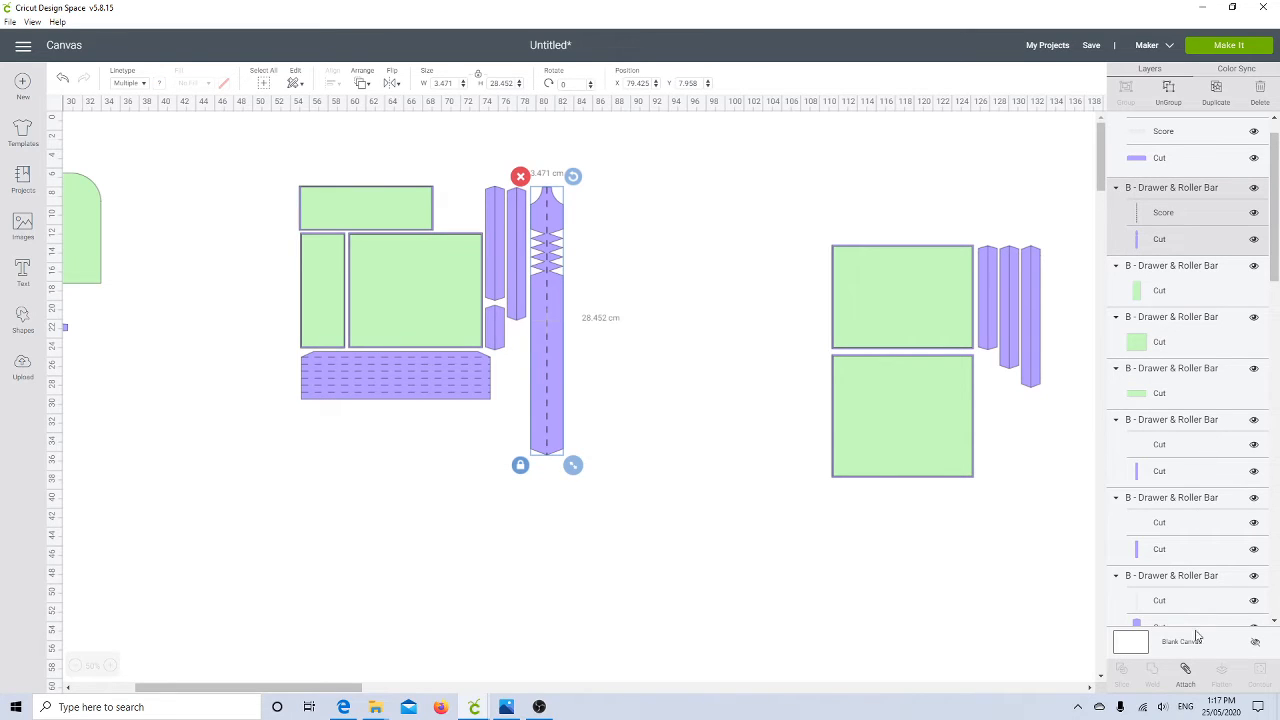
pyautogui.click(1186, 678)
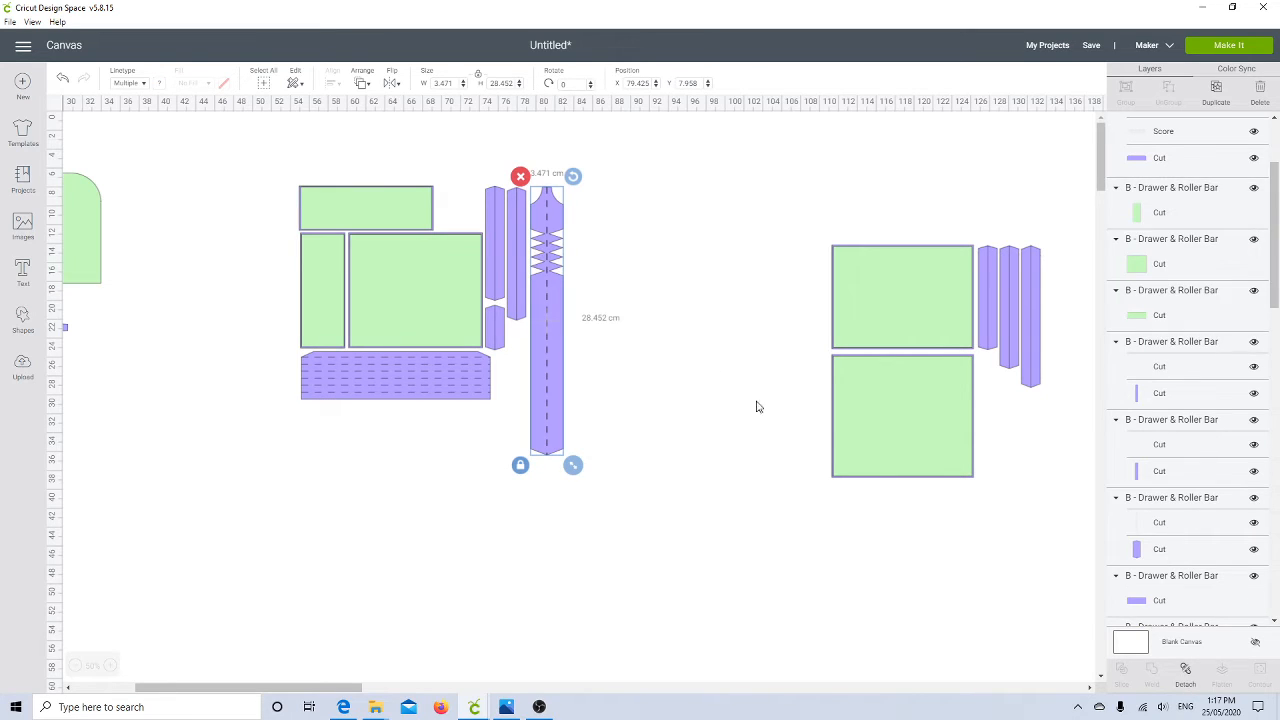
# - Set the centre line of the narrow purple strip next to the tall notched one to Score and attach it to its cut layer
pyautogui.click(518, 235)
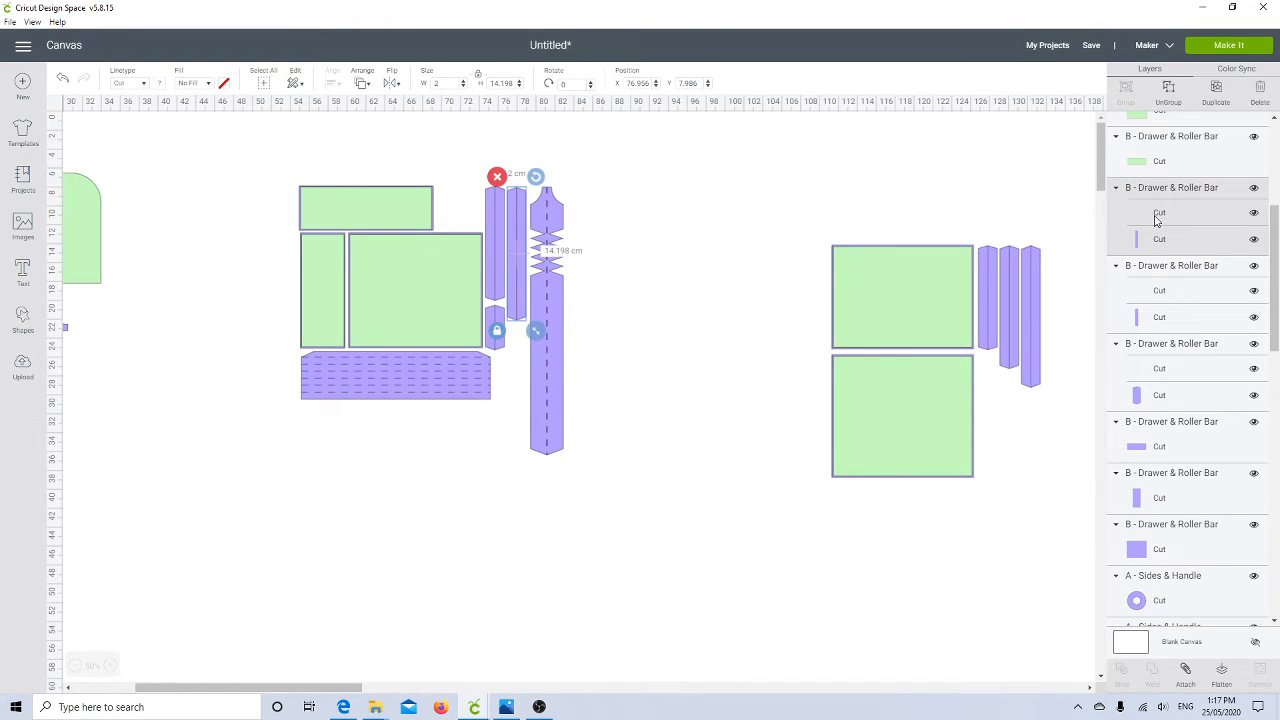
pyautogui.click(1157, 215)
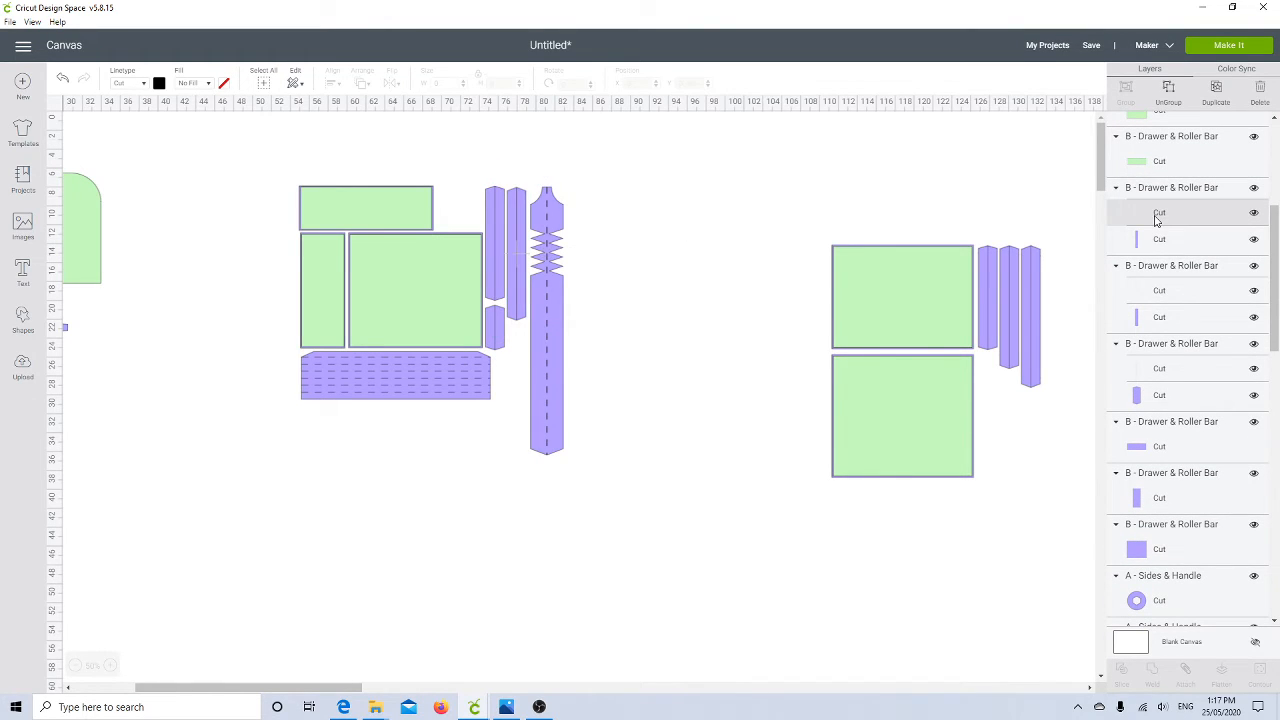
pyautogui.click(139, 86)
pyautogui.click(130, 134)
pyautogui.click(1143, 190)
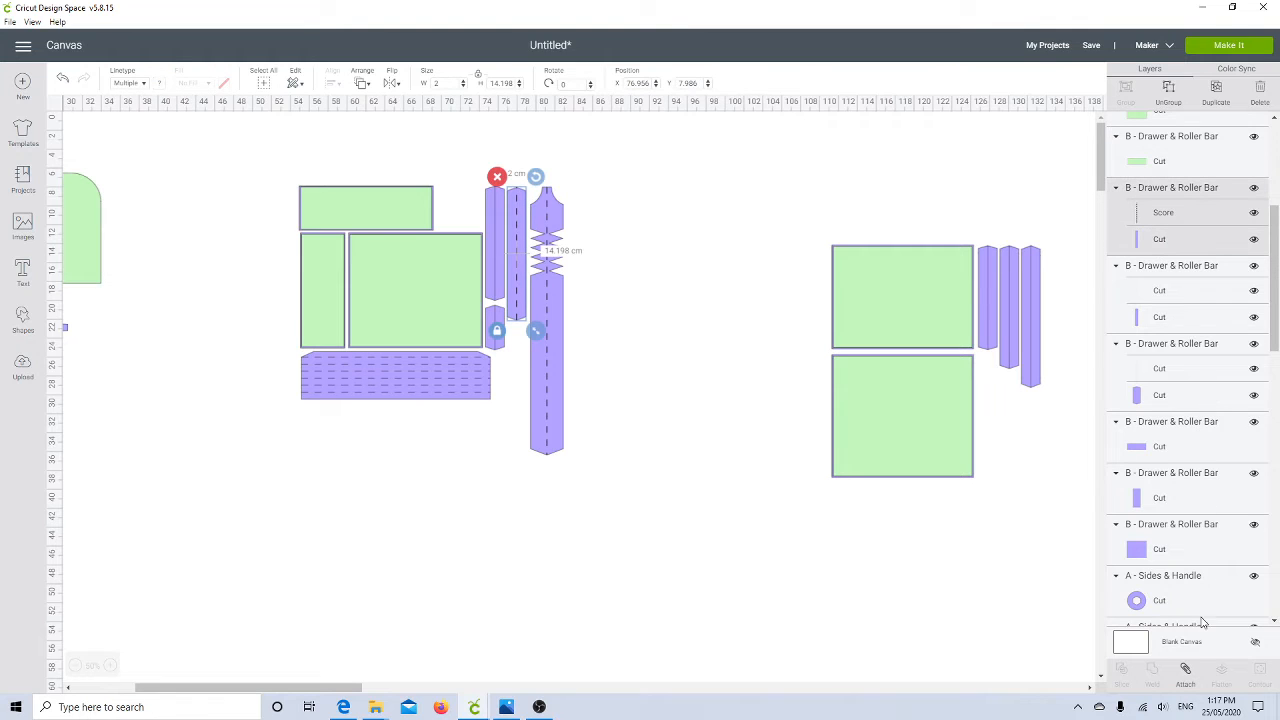
pyautogui.click(1187, 670)
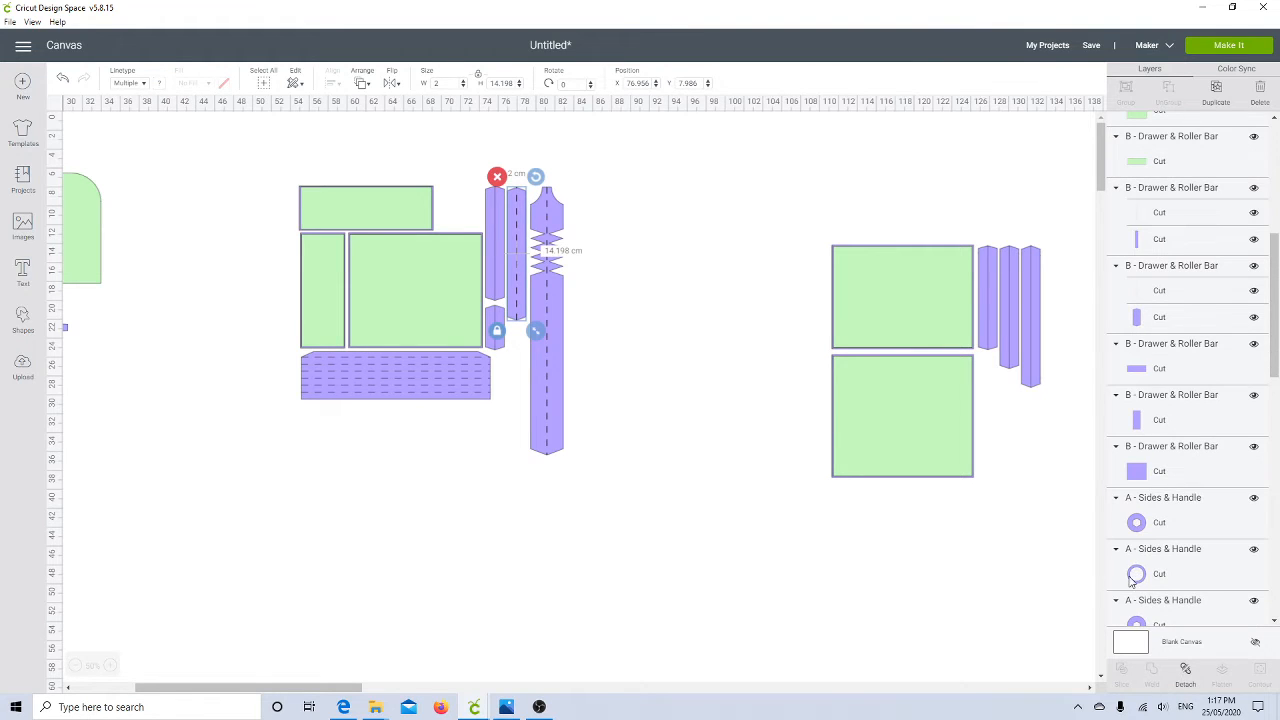
# - Set the centre line of the upper narrow purple strip beside the green panels to Score and attach it to its cut layer
pyautogui.click(494, 243)
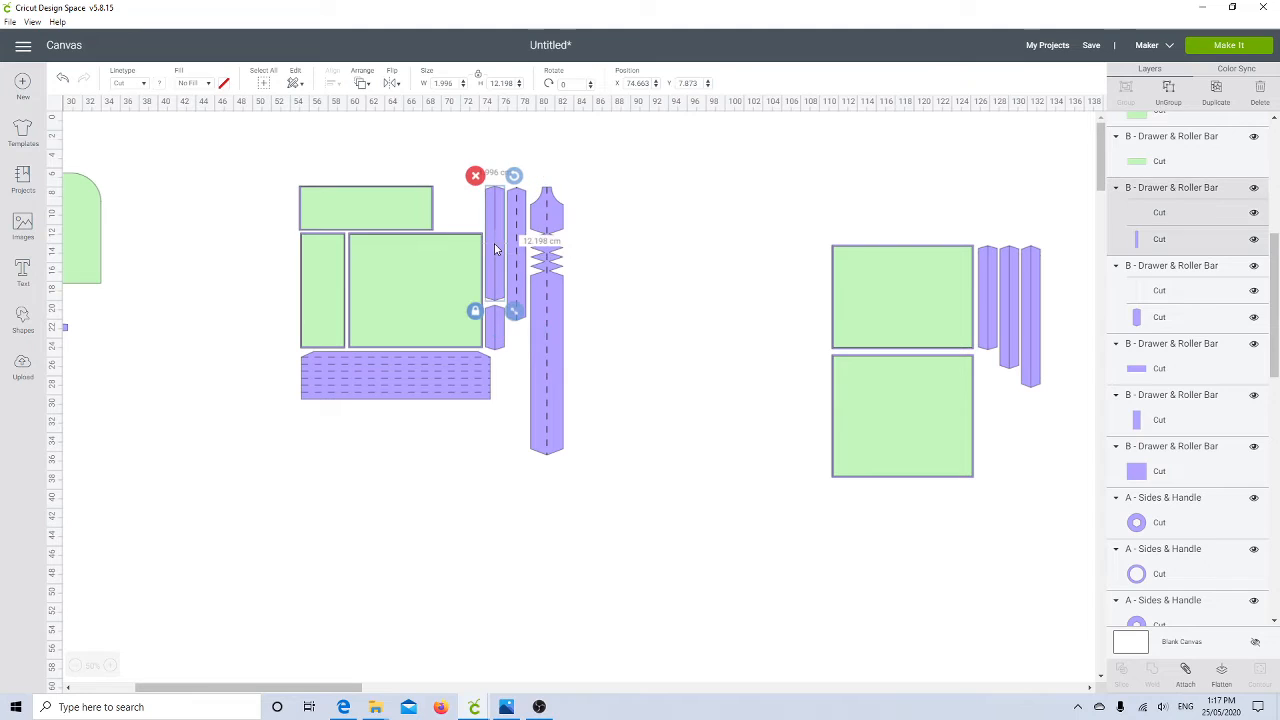
pyautogui.click(1182, 212)
pyautogui.click(115, 88)
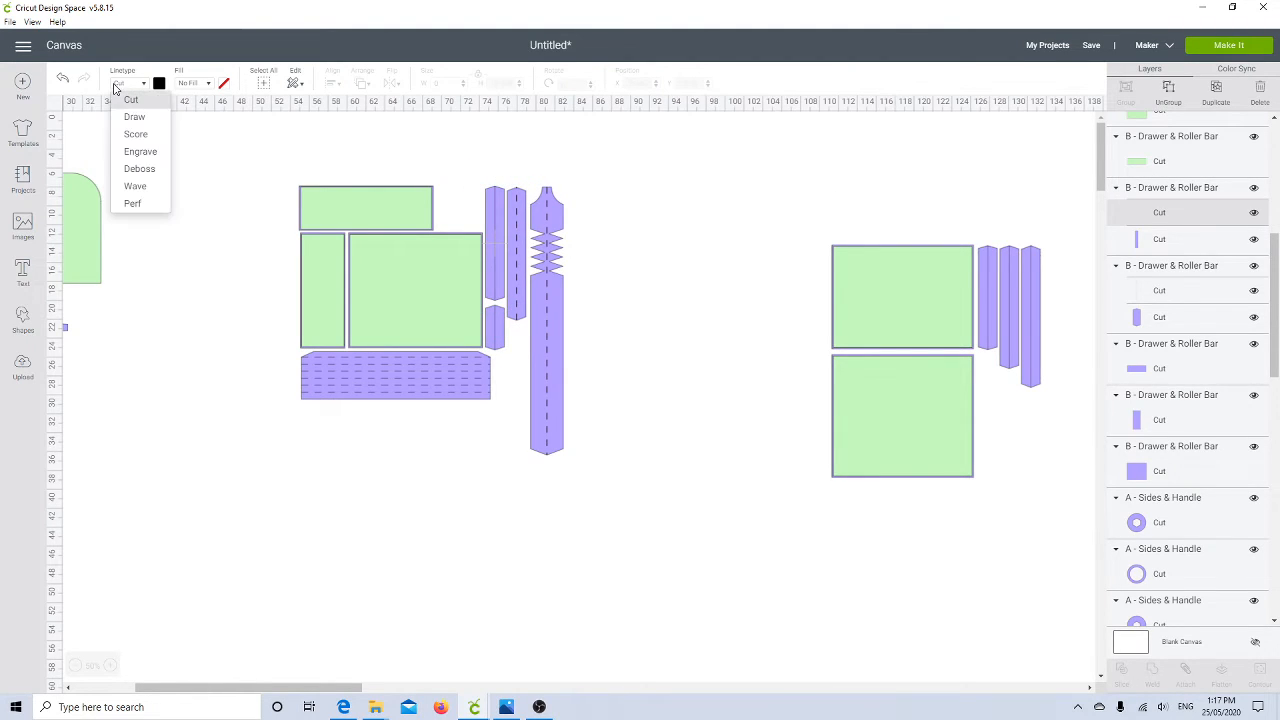
pyautogui.click(131, 135)
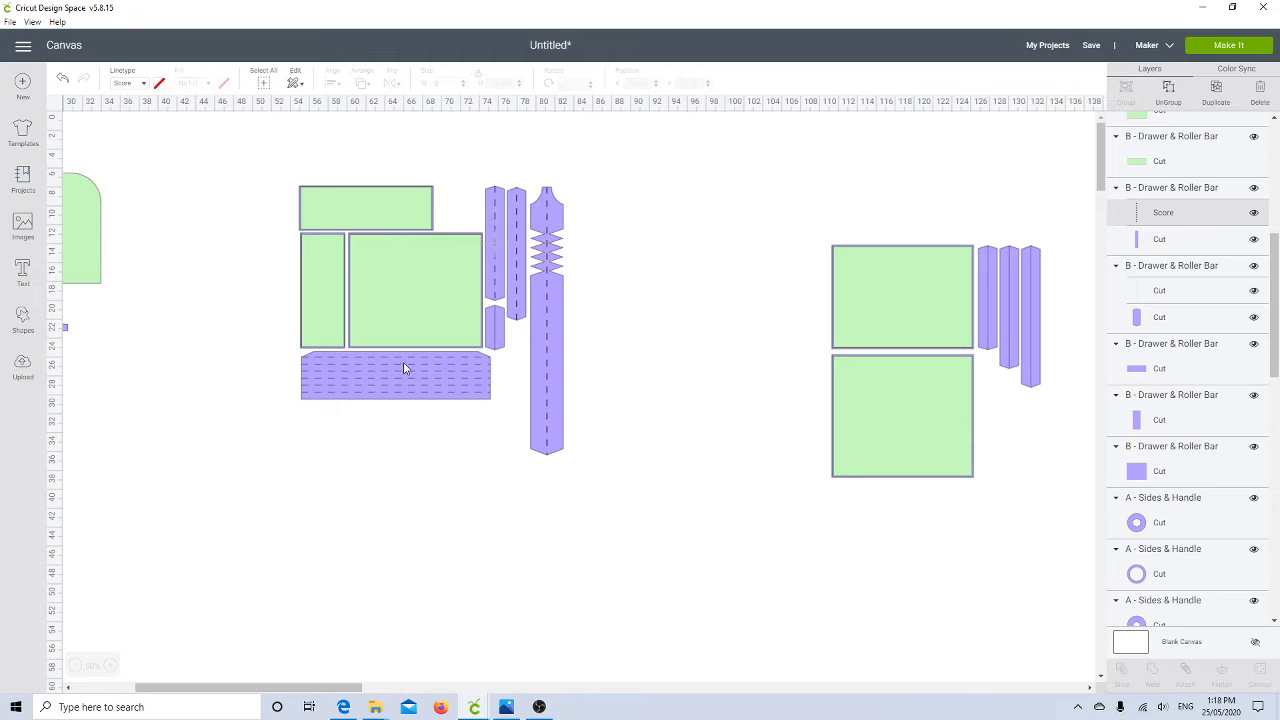
pyautogui.click(1166, 188)
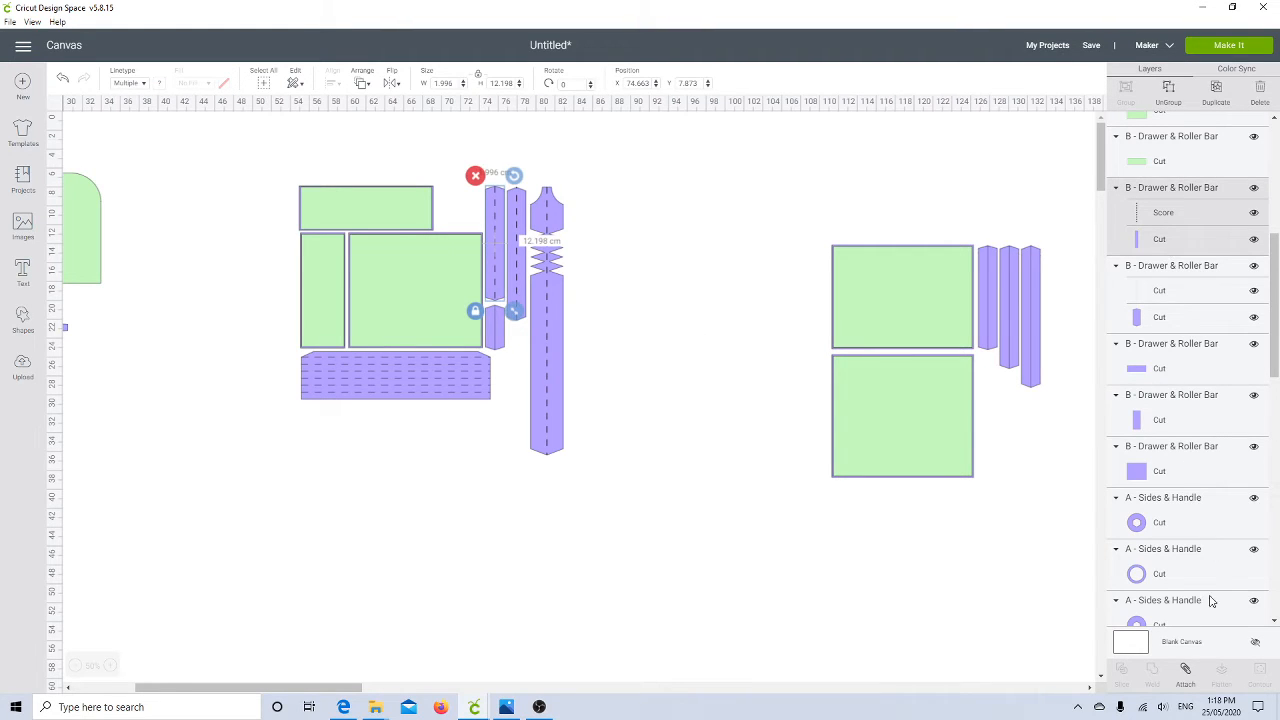
pyautogui.click(1185, 672)
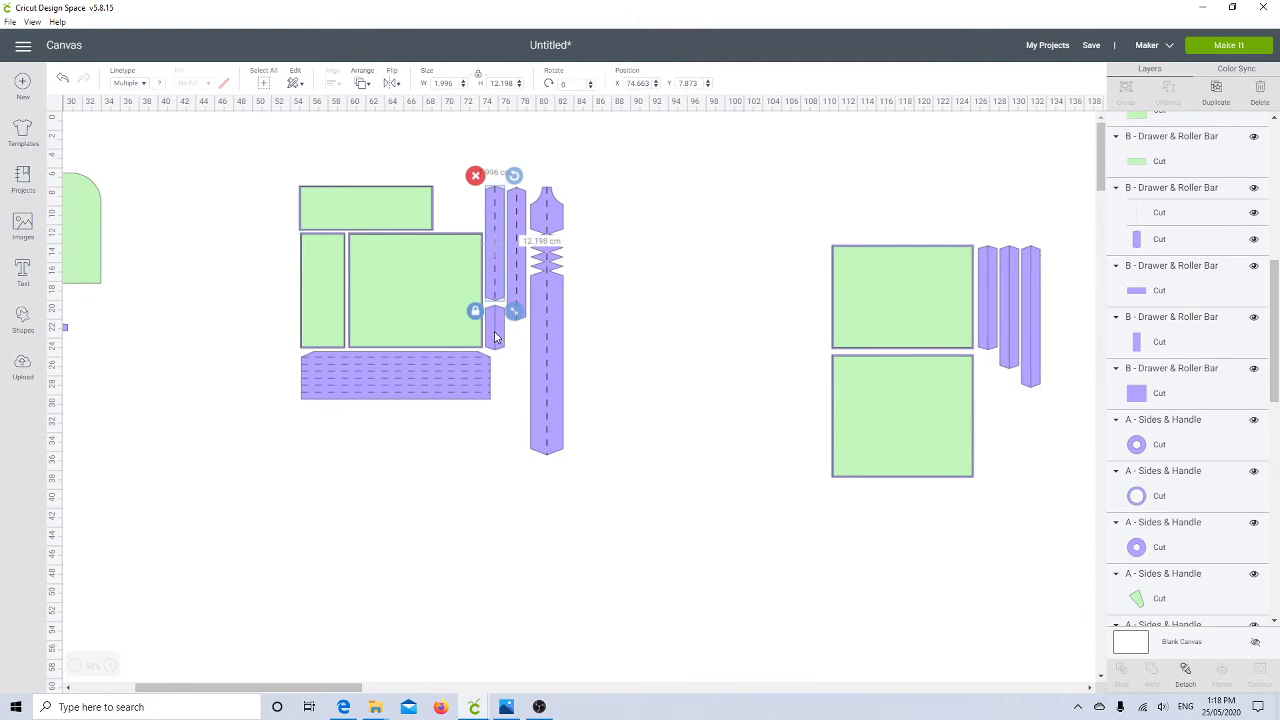
# - Set the centre line of the shortest purple strip in the Drawer & Roller Bar set to Score and attach it to its cut layer
pyautogui.click(1166, 213)
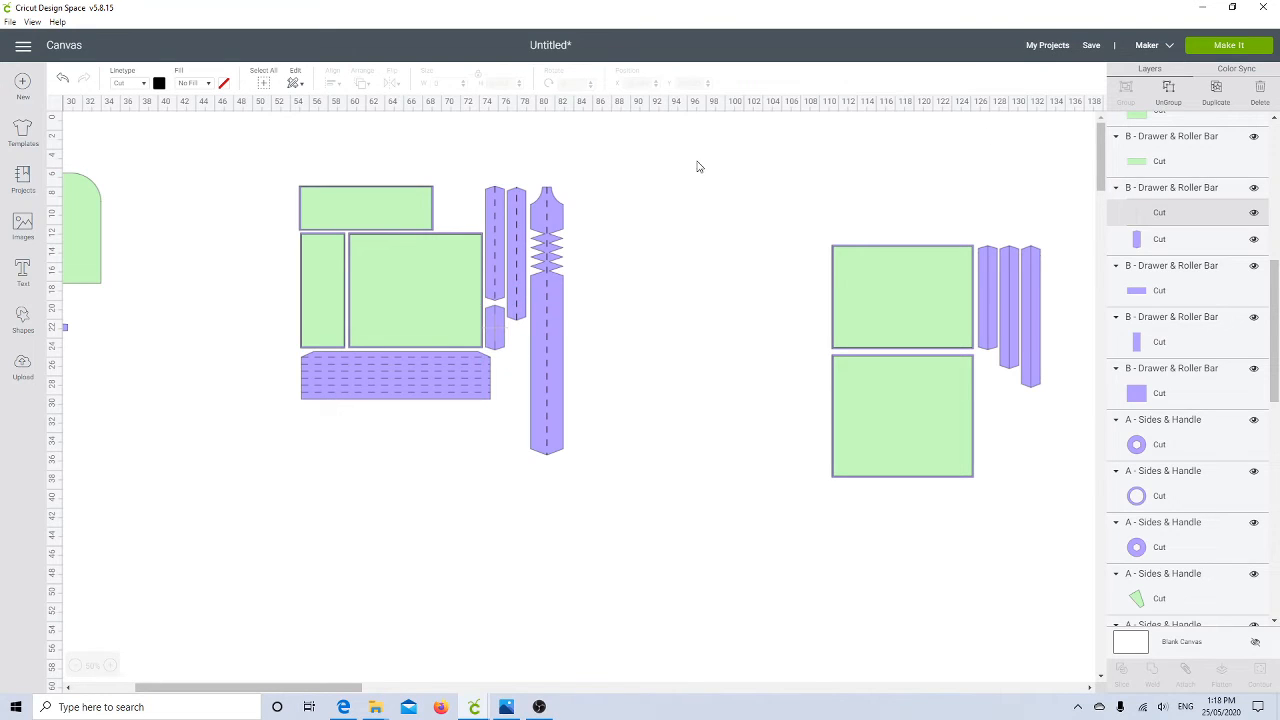
pyautogui.click(135, 86)
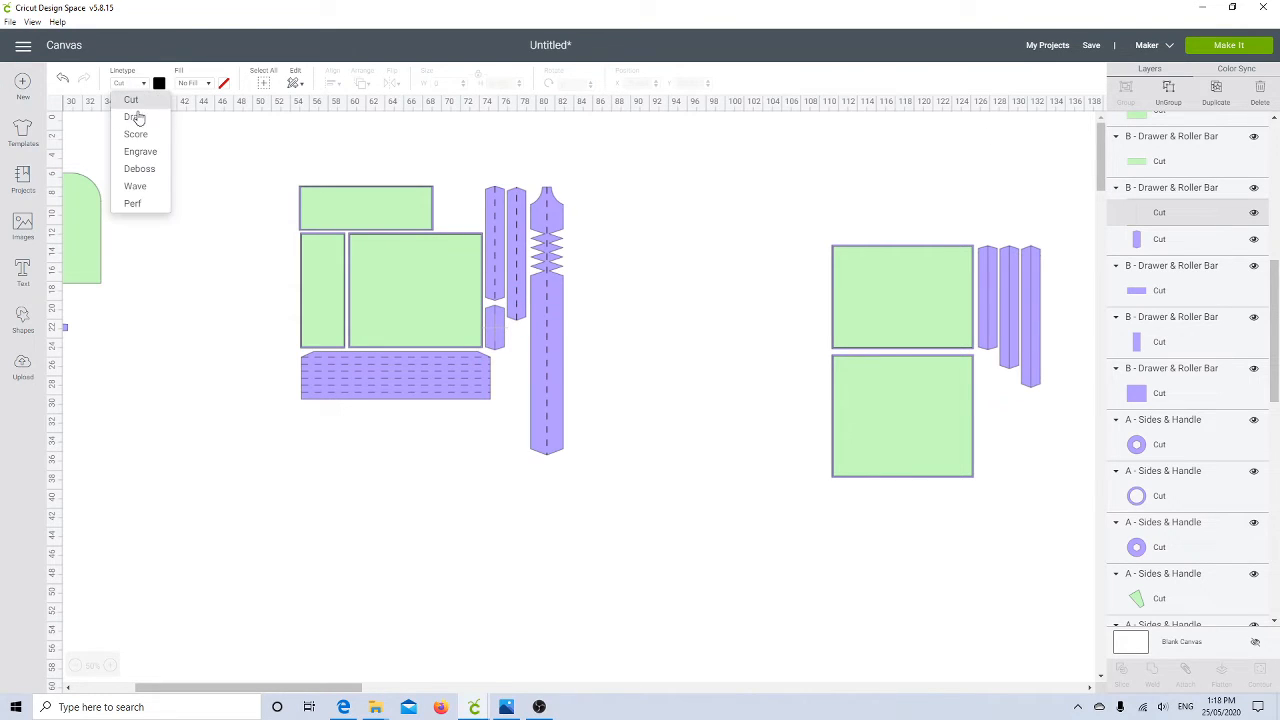
pyautogui.click(140, 130)
pyautogui.click(1125, 190)
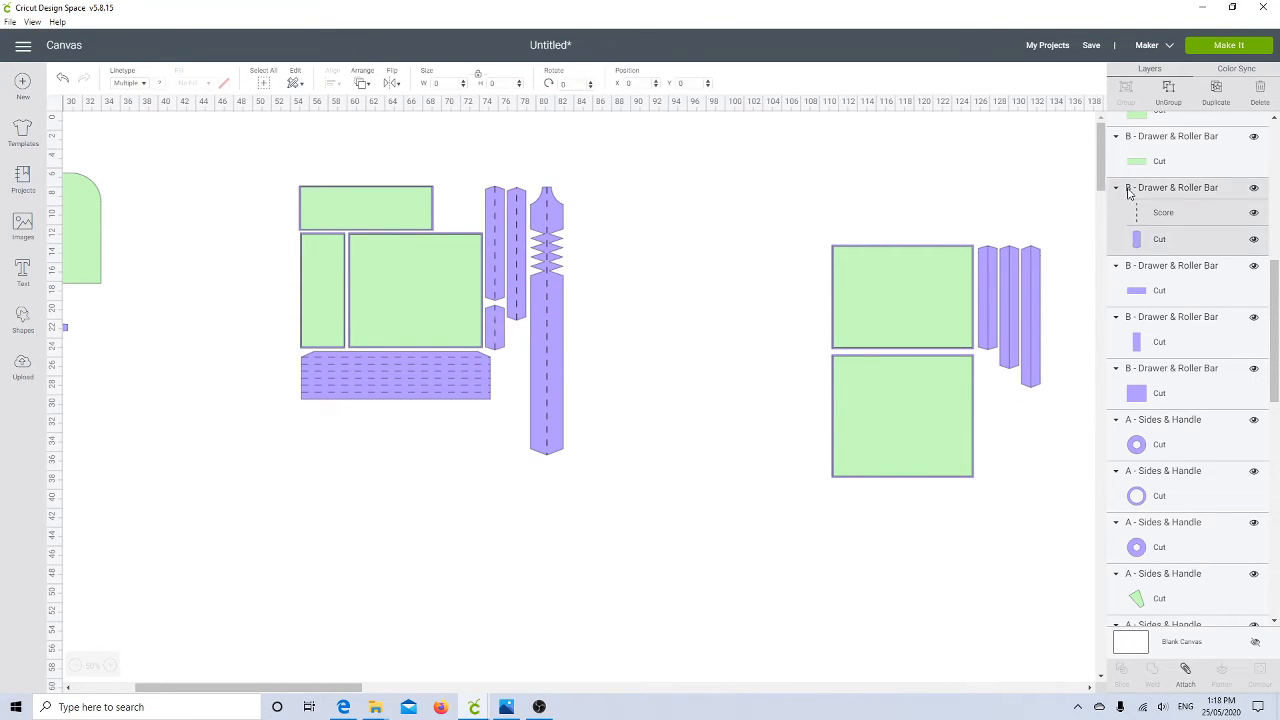
pyautogui.click(1187, 675)
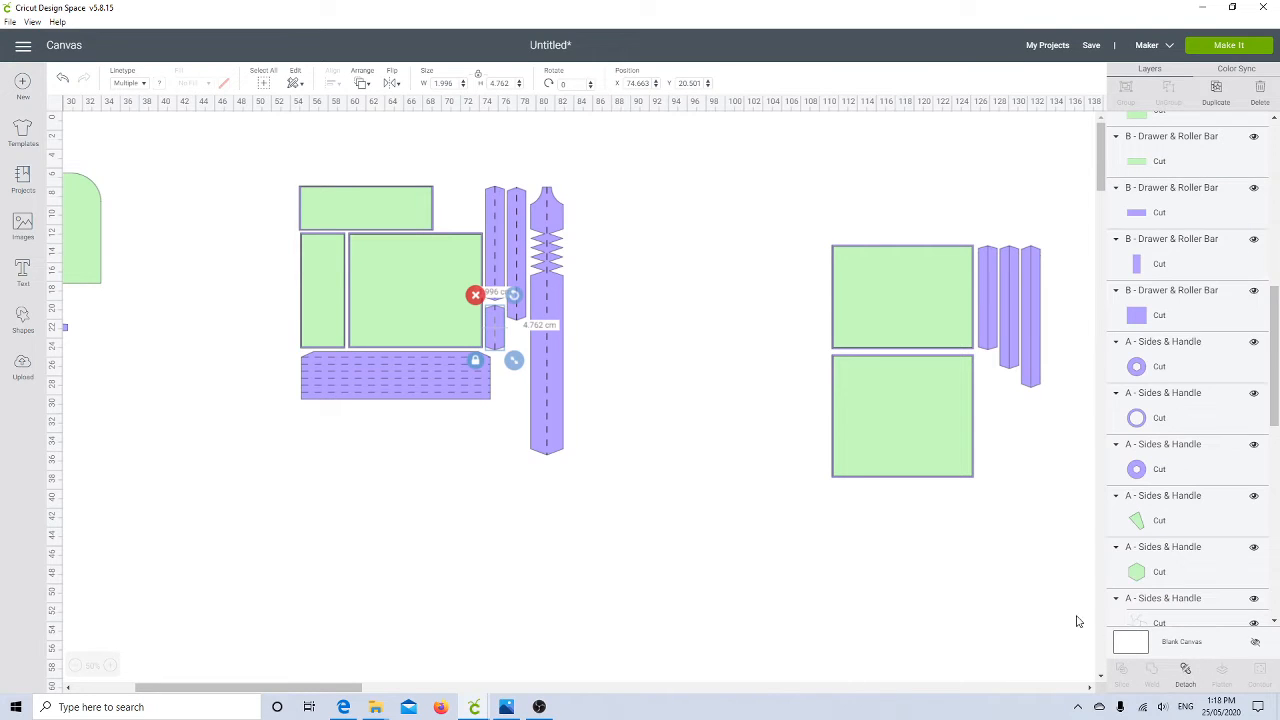
# - Set the fold lines of the purple star in the Sides & Handle set to Score and attach them to its cut layer
pyautogui.moveTo(352, 688); pyautogui.dragTo(283, 688)
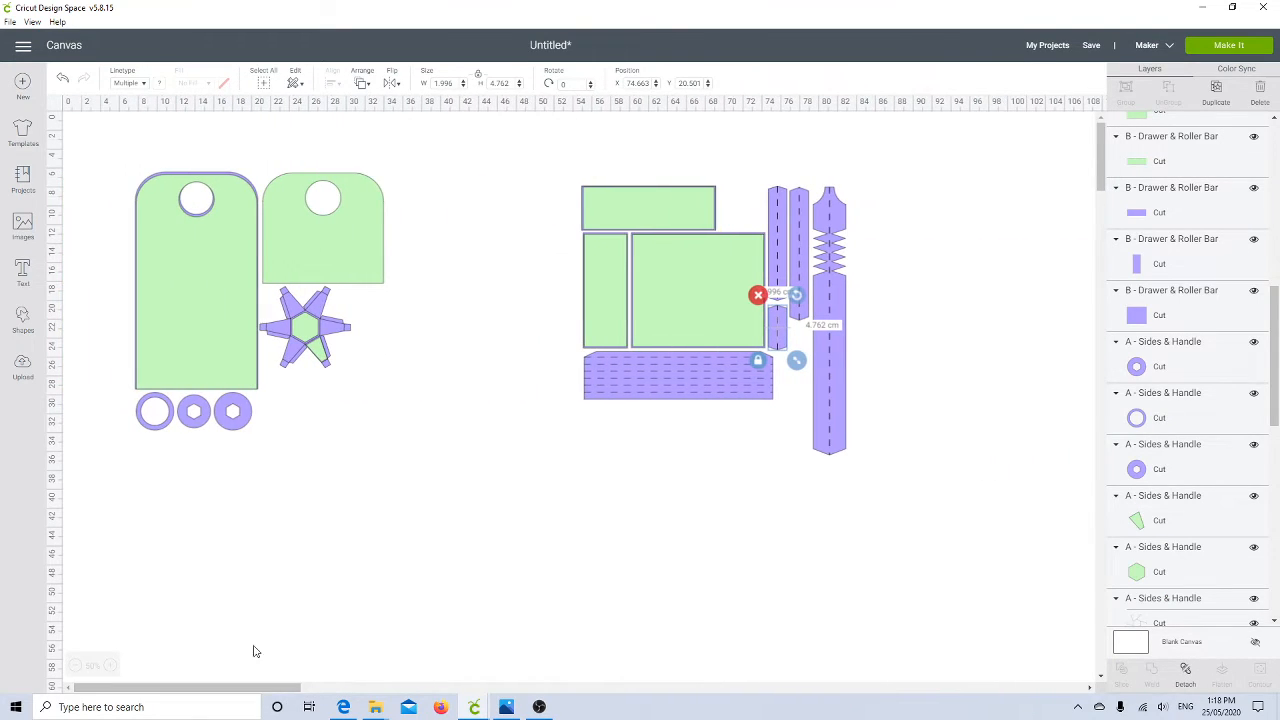
pyautogui.click(289, 305)
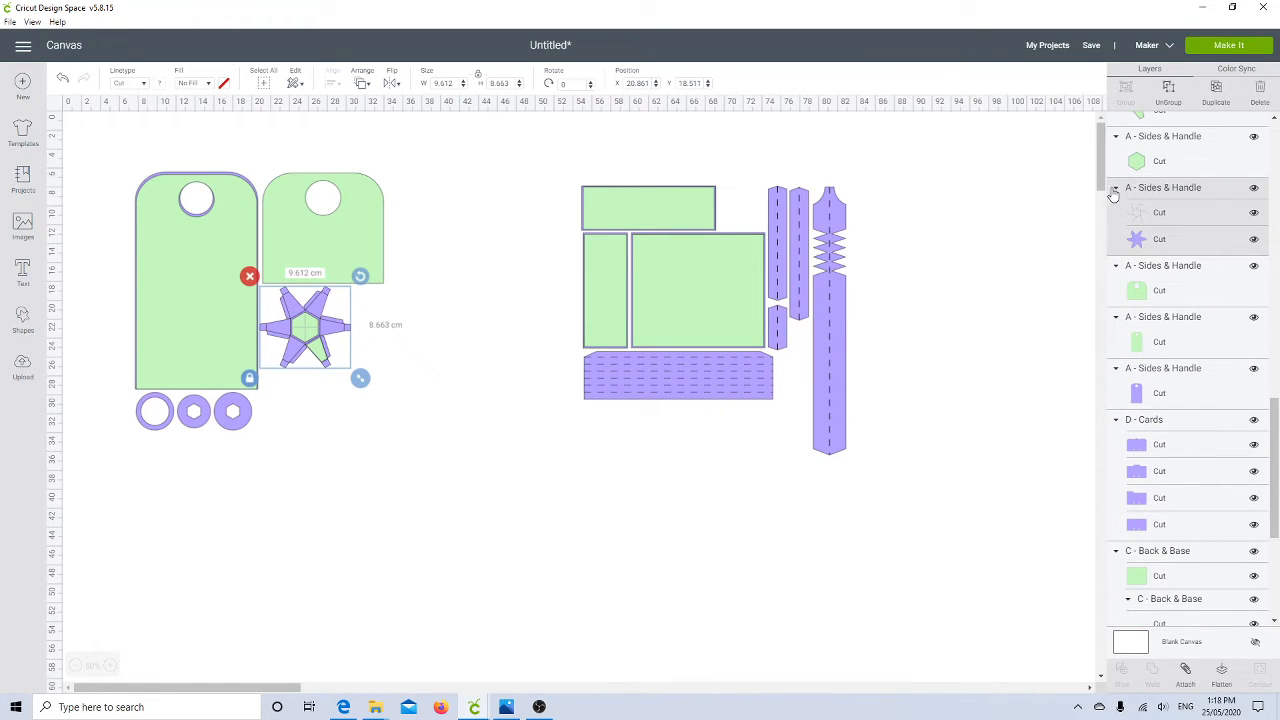
pyautogui.click(1160, 214)
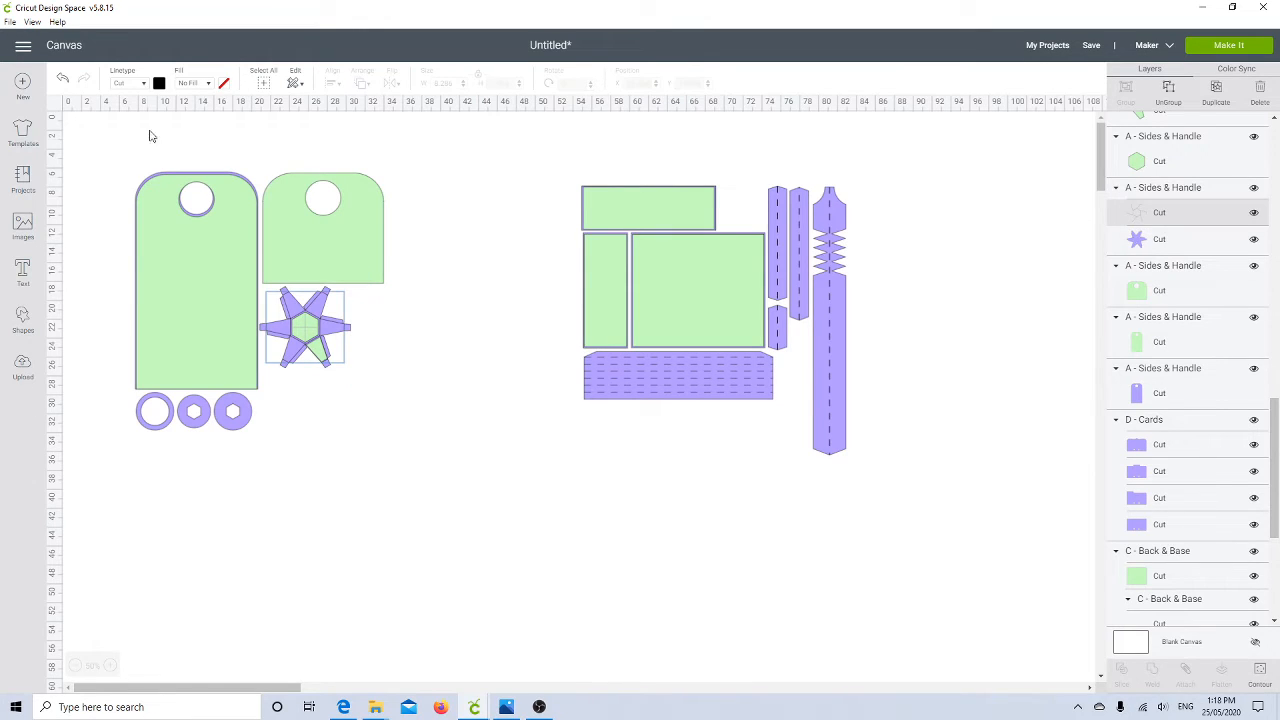
pyautogui.click(140, 85)
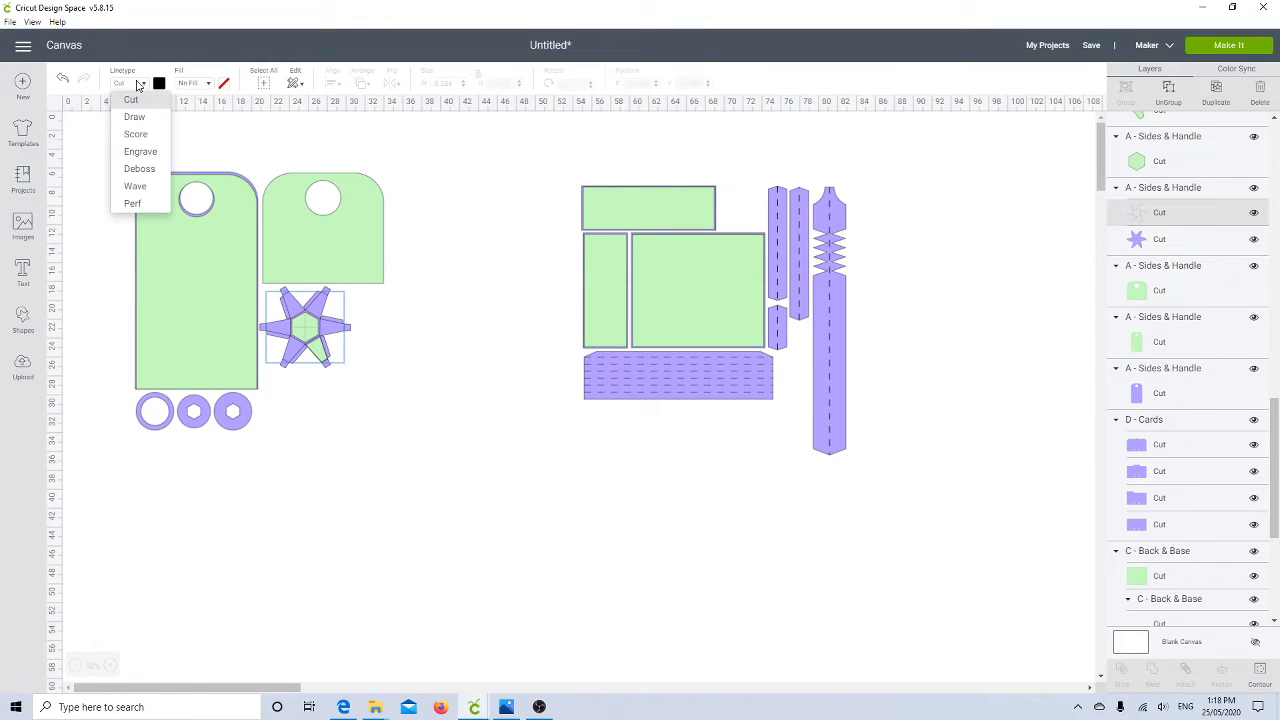
pyautogui.click(134, 135)
pyautogui.click(1143, 190)
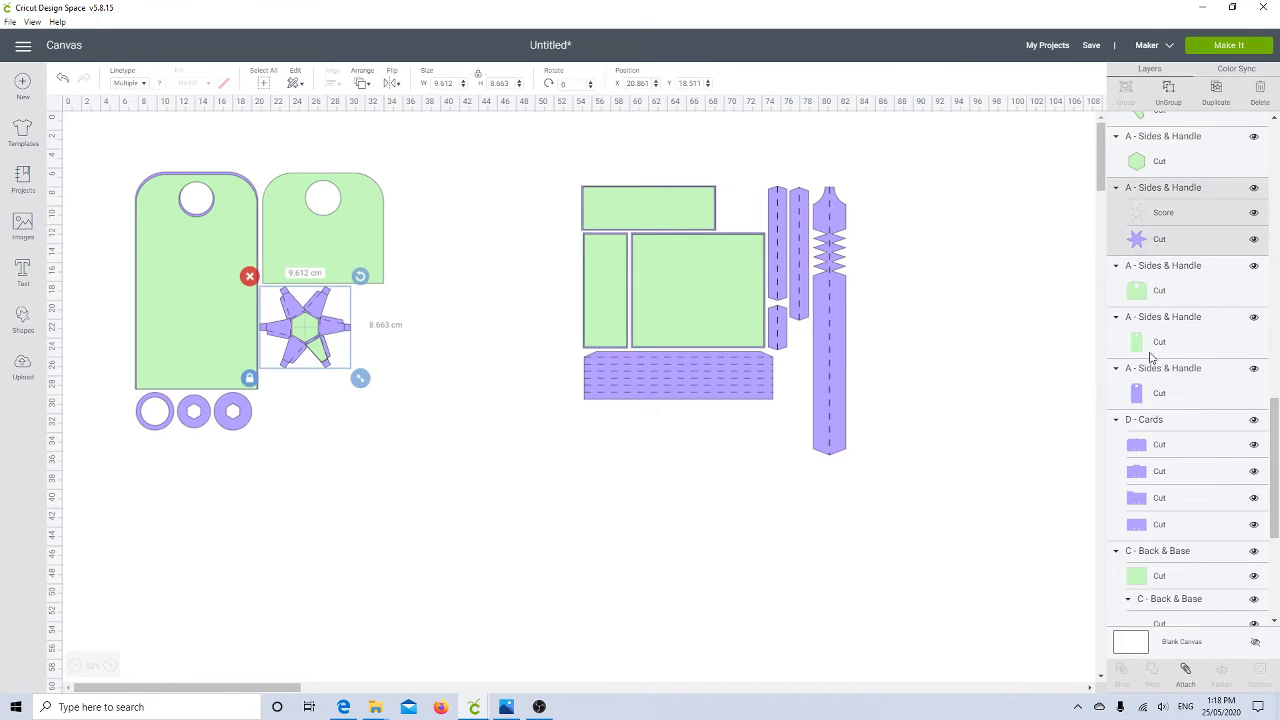
pyautogui.click(1187, 677)
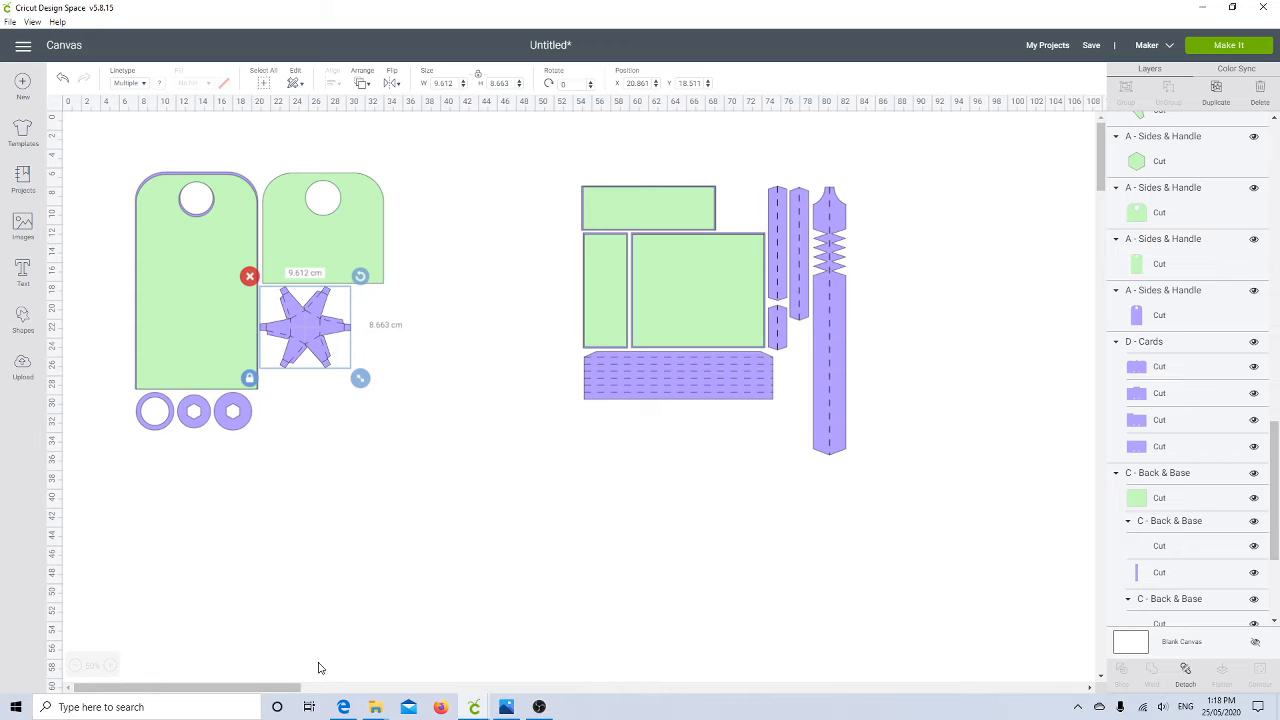
# - Ungroup the C - Back & Base set into its separate pieces
pyautogui.moveTo(295, 687); pyautogui.dragTo(466, 666)
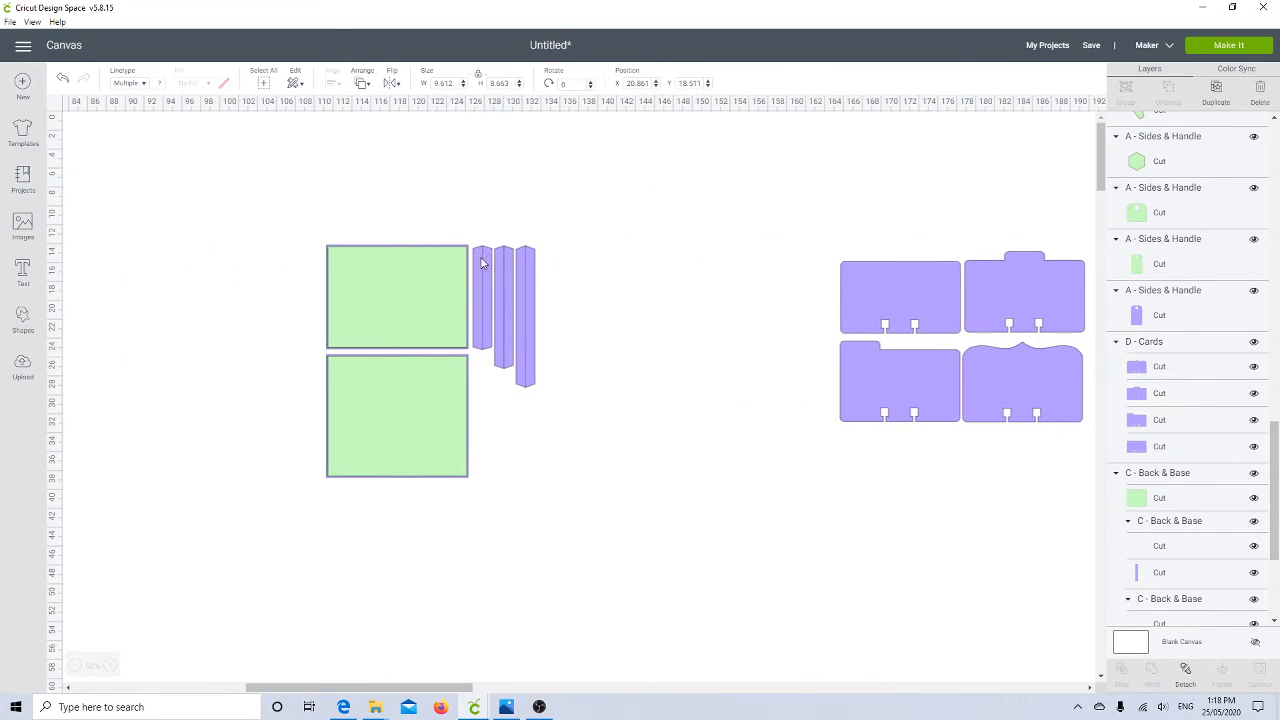
pyautogui.click(372, 288)
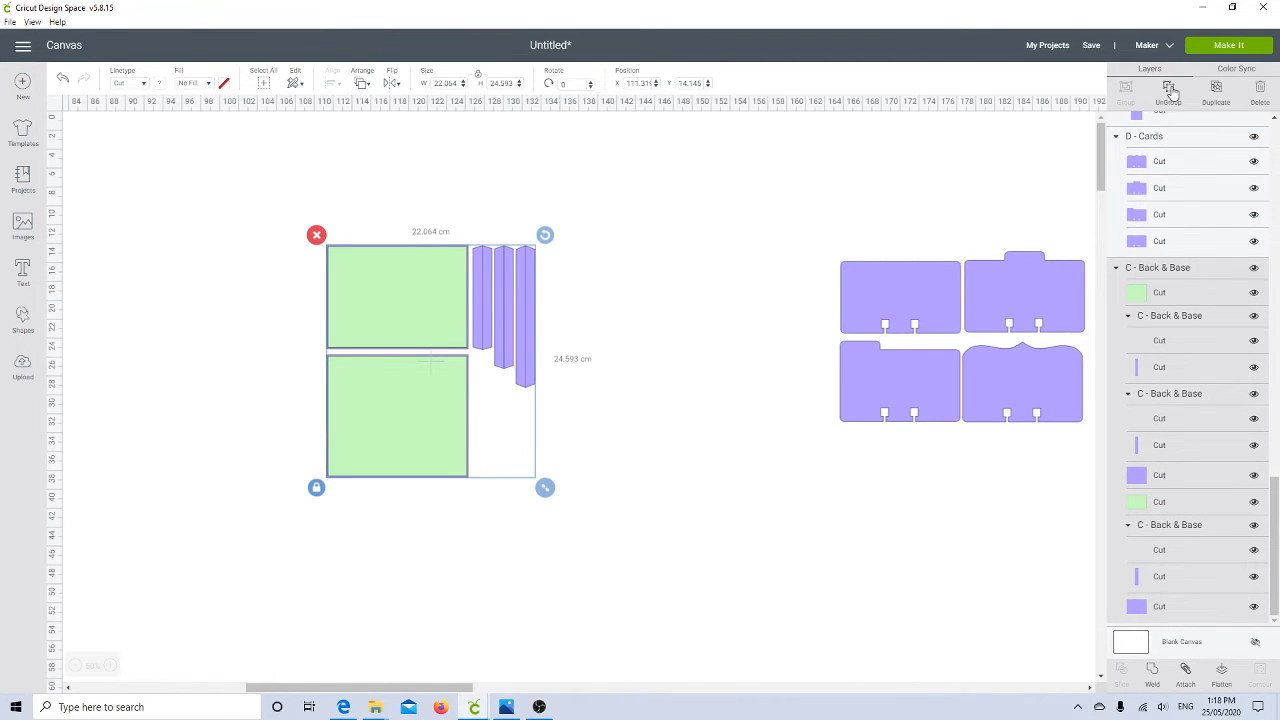
pyautogui.click(1172, 90)
# - Set the centre line of the longest purple strip in the Back & Base set to Score and attach it to its cut layer
pyautogui.click(530, 293)
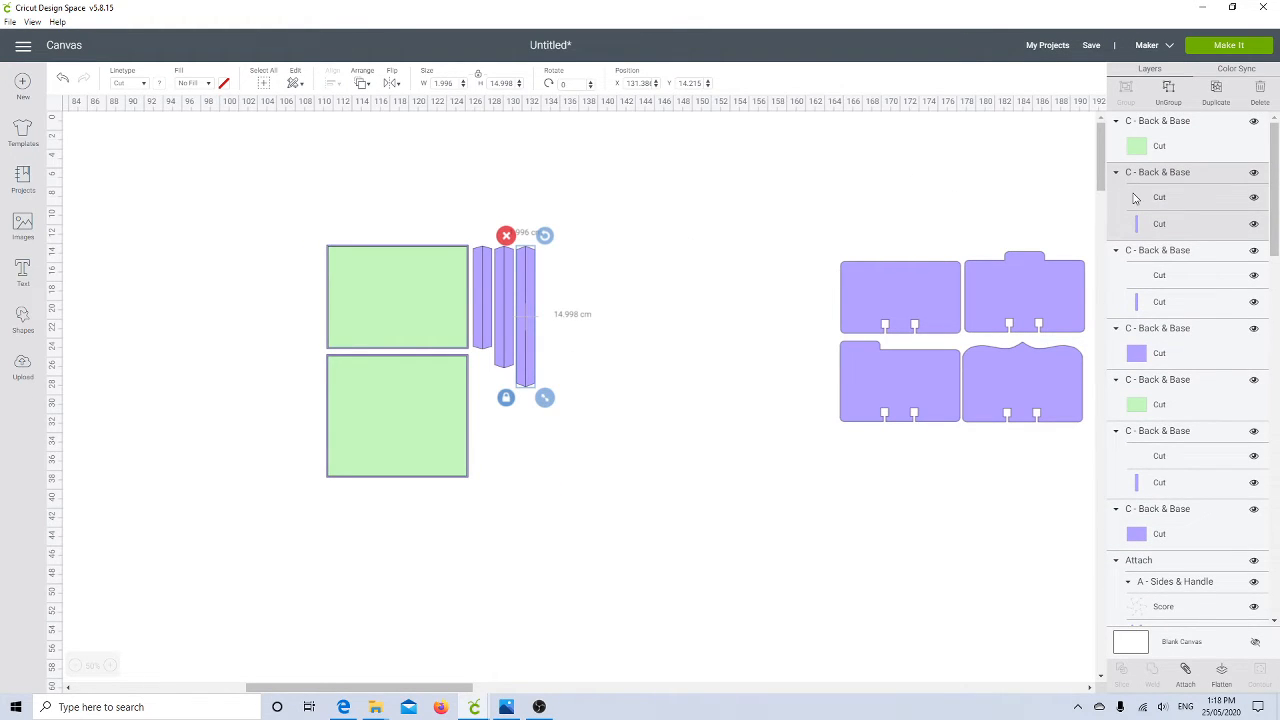
pyautogui.click(1135, 198)
pyautogui.click(143, 84)
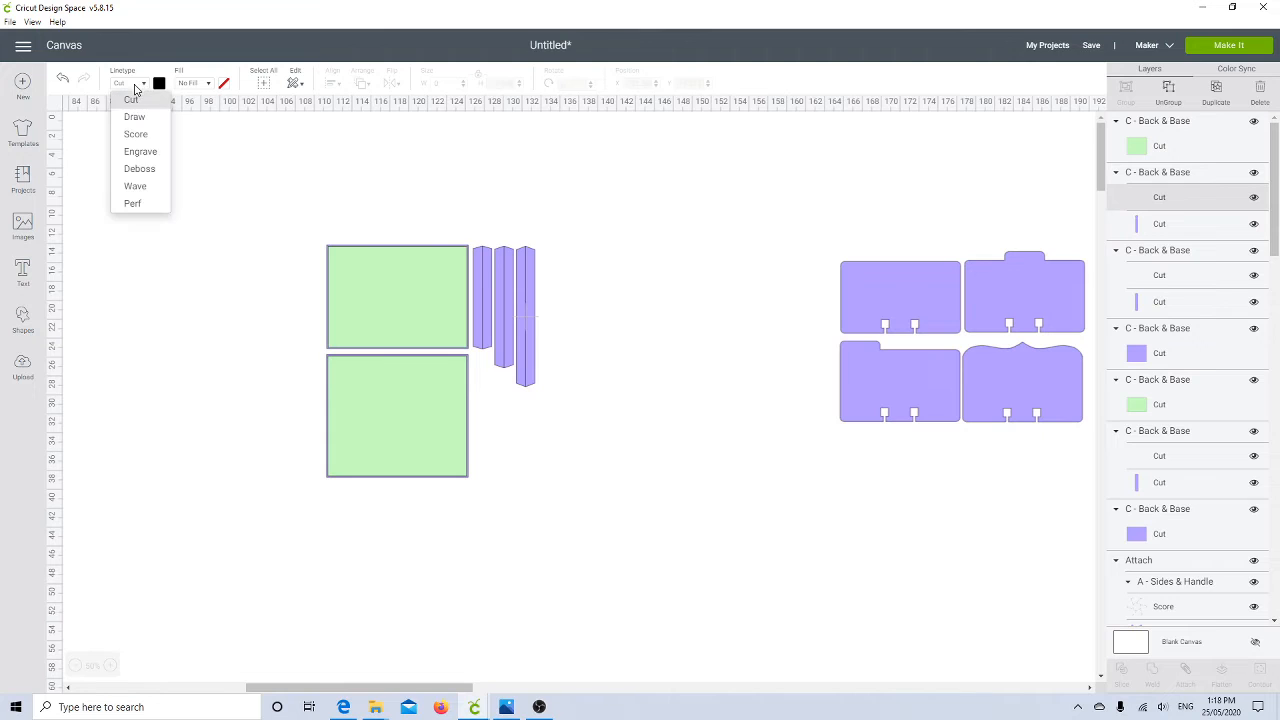
pyautogui.click(138, 132)
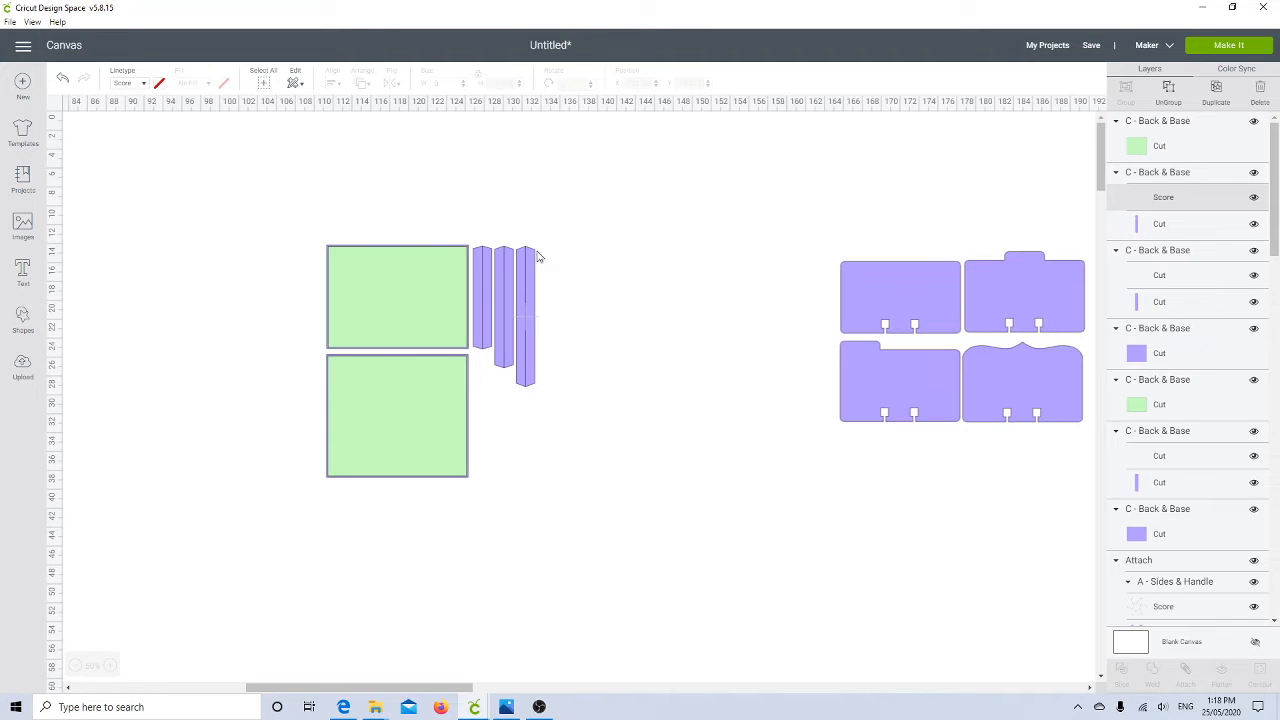
pyautogui.click(1142, 178)
pyautogui.click(1186, 672)
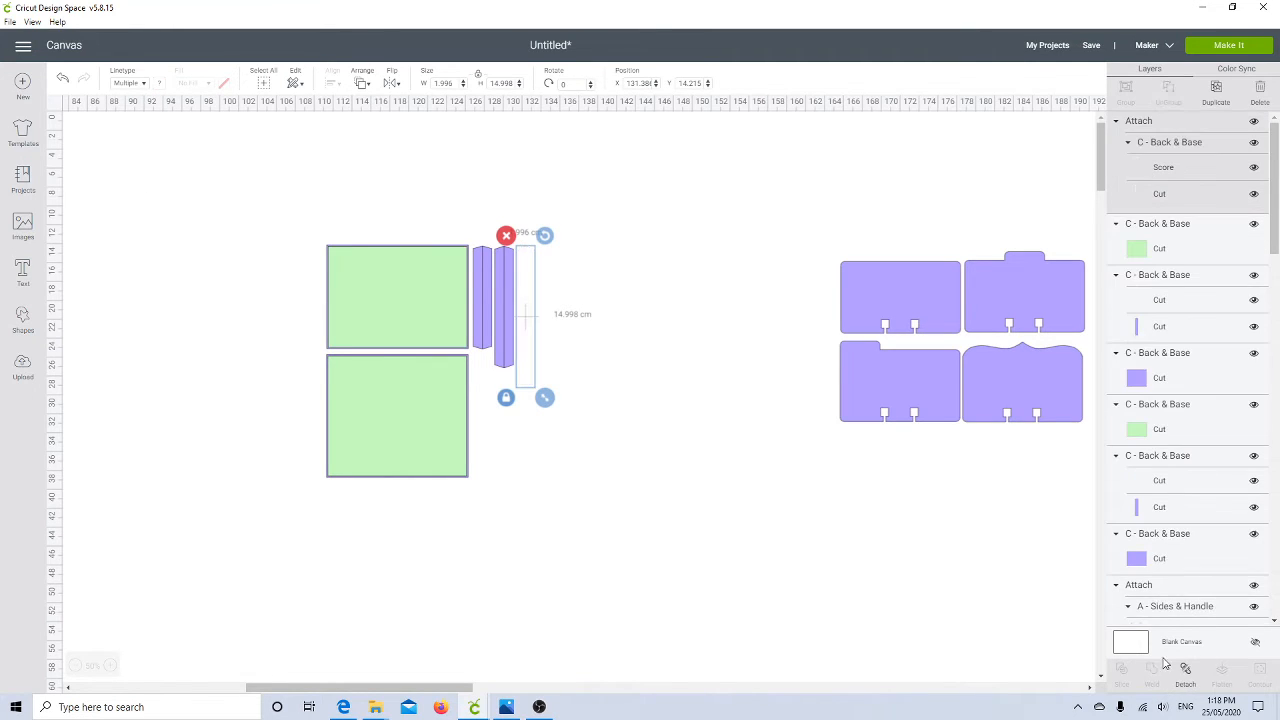
# - Set the centre line of the middle purple strip in the Back & Base set to Score and attach it to its cut layer
pyautogui.click(503, 286)
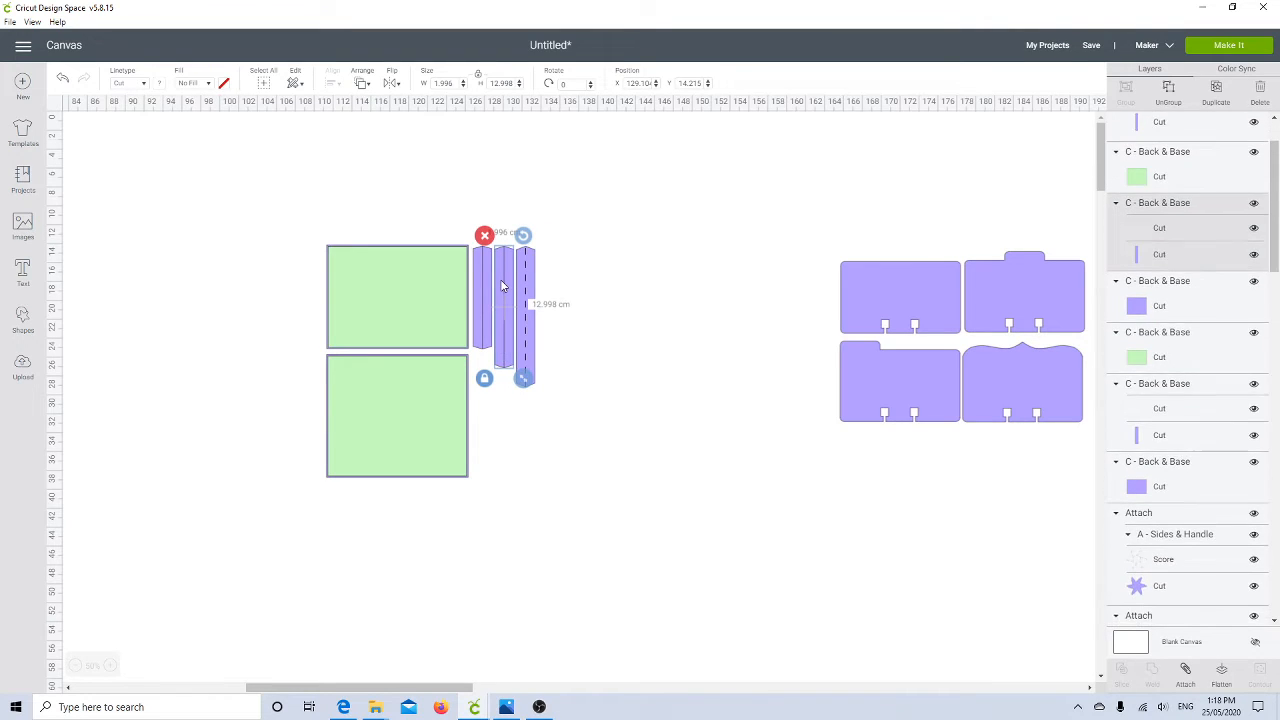
pyautogui.click(1135, 207)
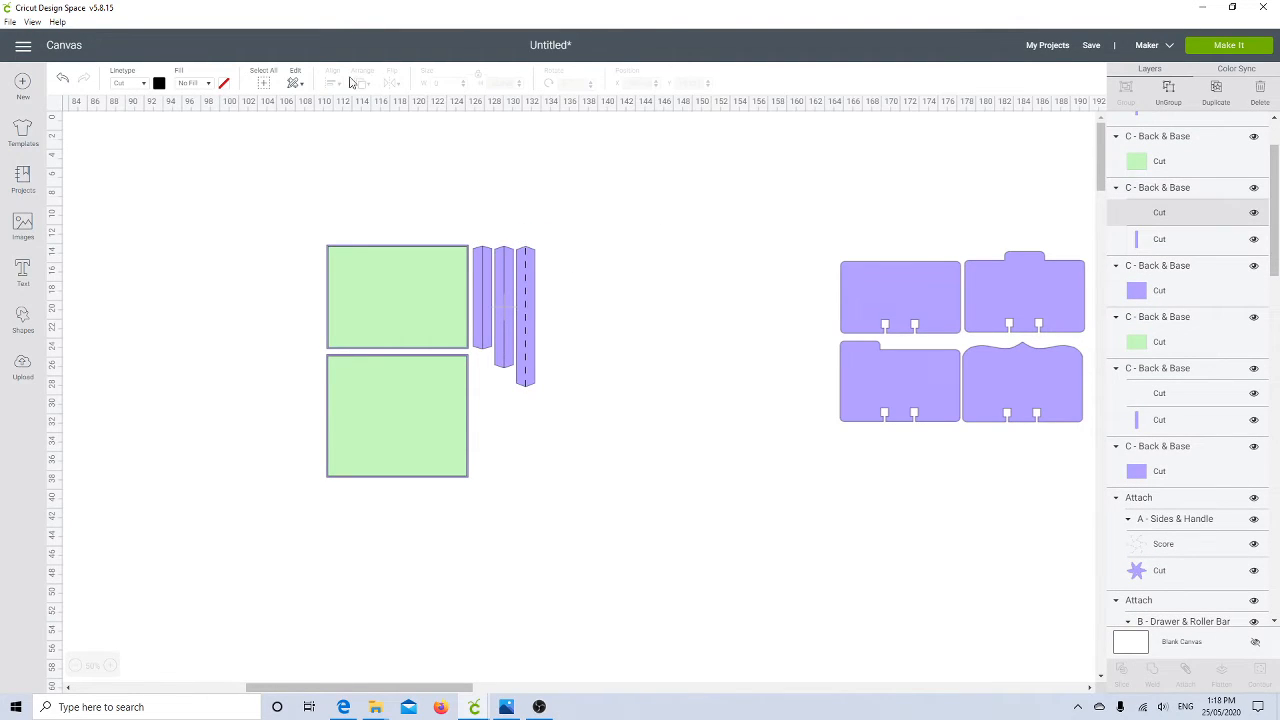
pyautogui.click(132, 84)
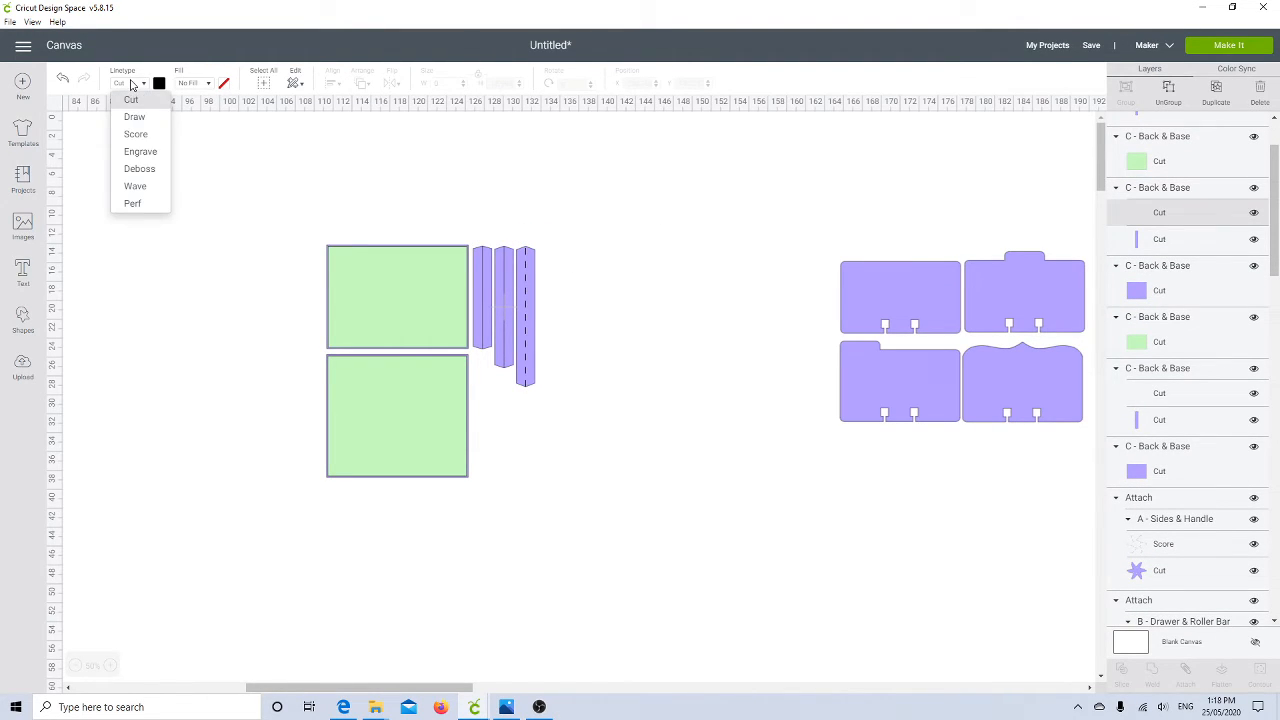
pyautogui.click(131, 130)
pyautogui.click(1163, 196)
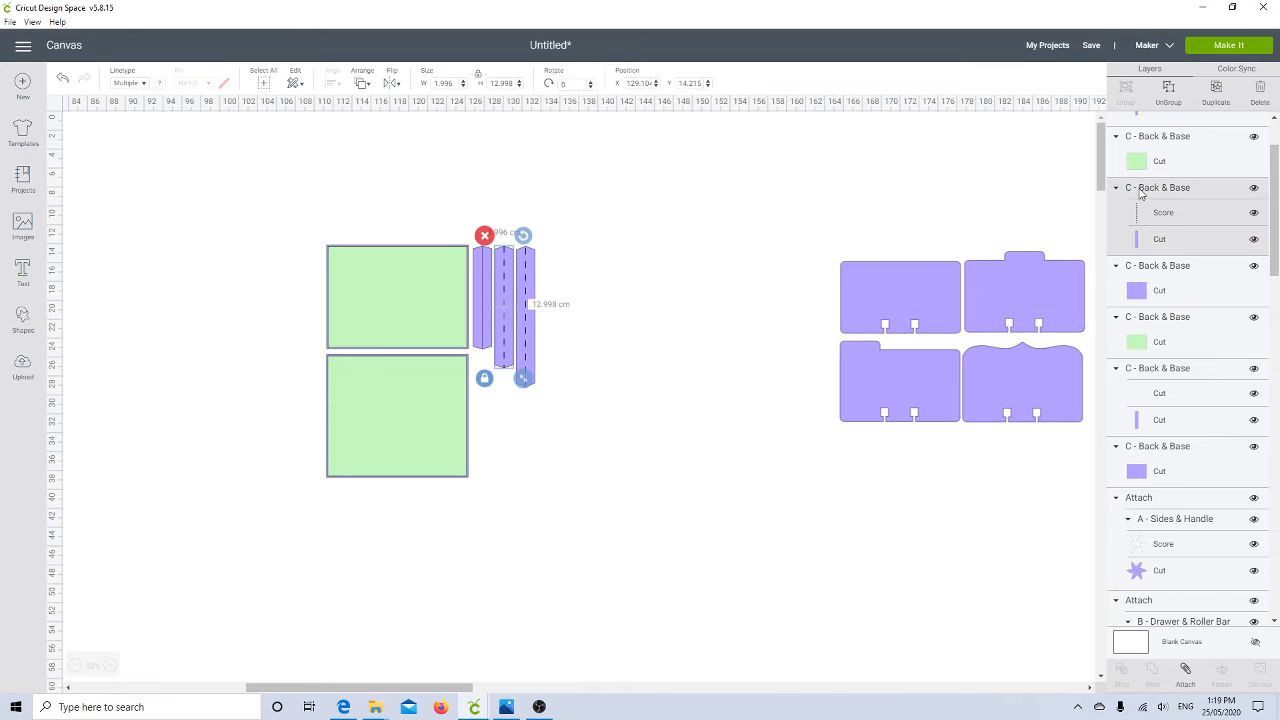
pyautogui.click(1185, 672)
# - Set the centre line of the shortest purple strip in the Back & Base set to Score and attach it to its cut layer
pyautogui.click(478, 307)
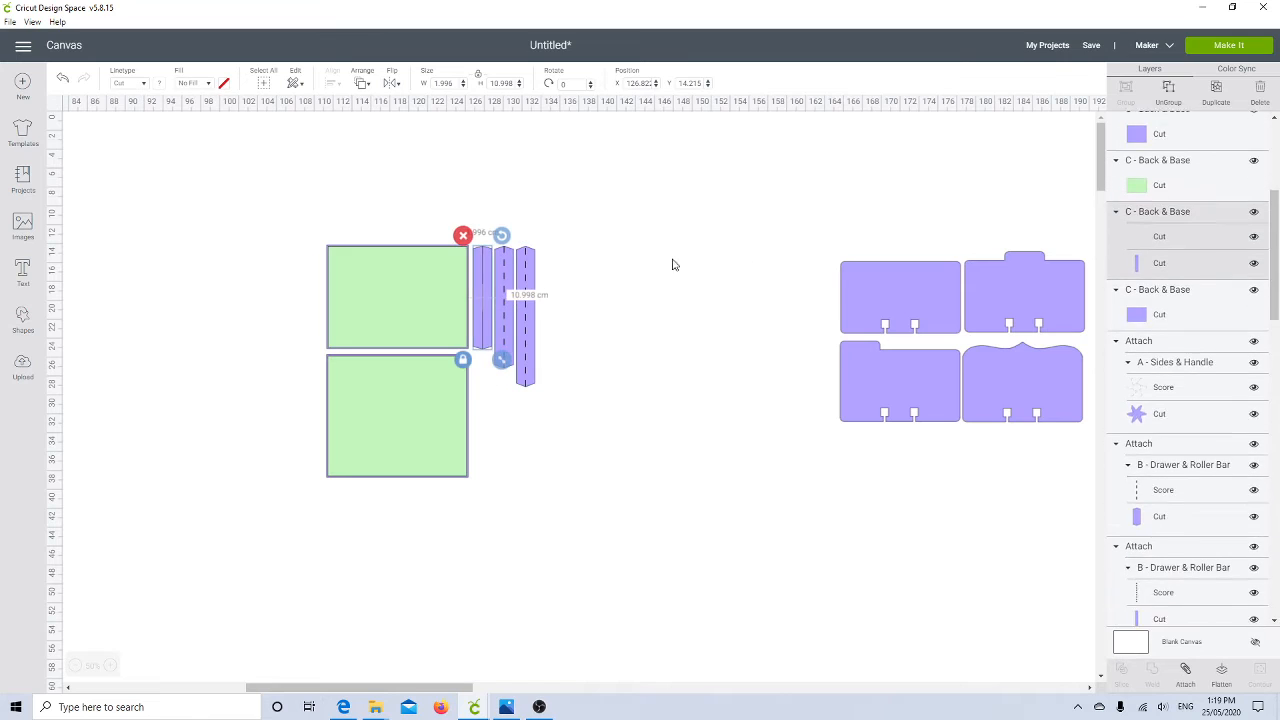
pyautogui.click(1177, 219)
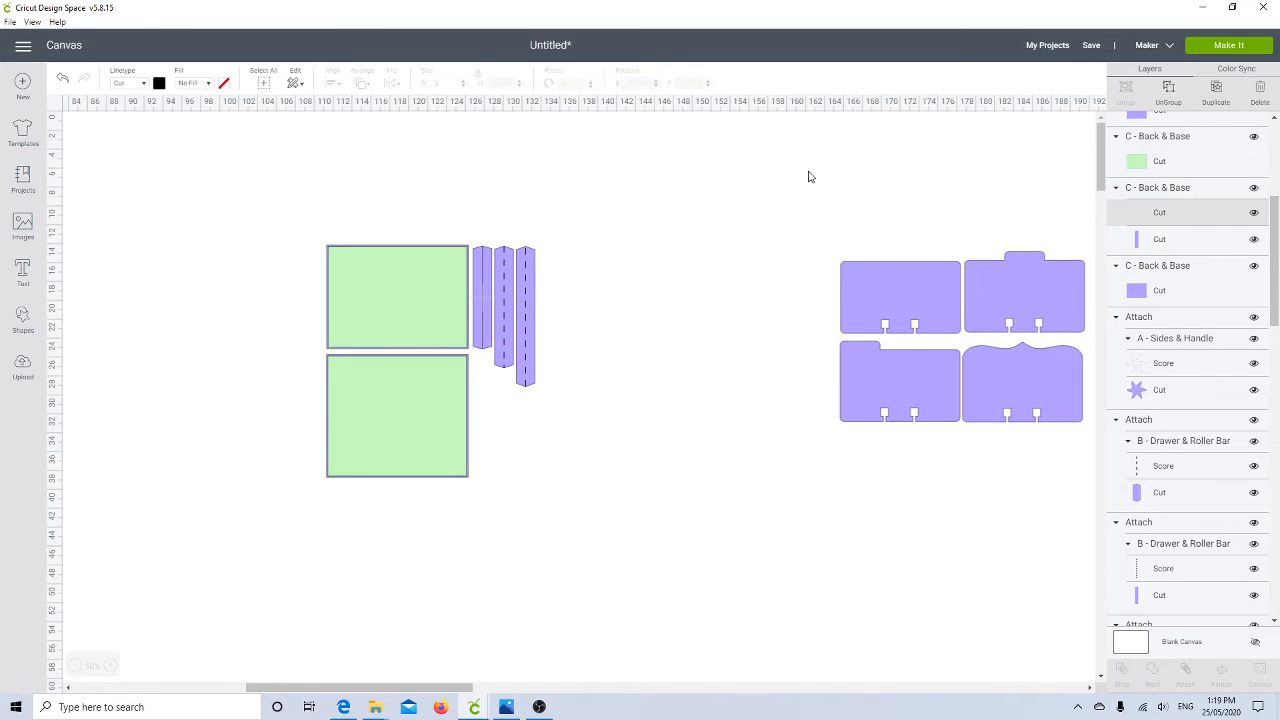
pyautogui.click(125, 84)
pyautogui.click(132, 132)
pyautogui.click(1150, 196)
pyautogui.click(1187, 675)
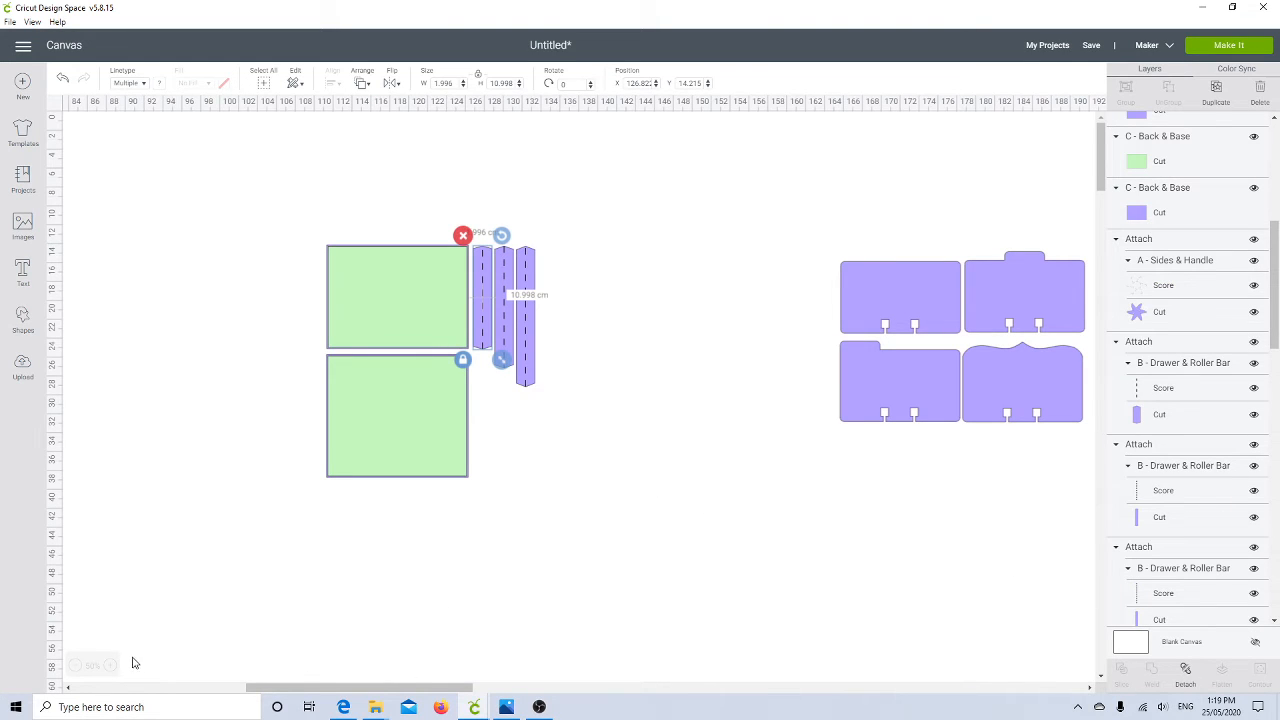
# - Switch to the Pirouette SVG Guide in Edge and check the cutting quantities table and the project layout diagram
pyautogui.click(78, 665)
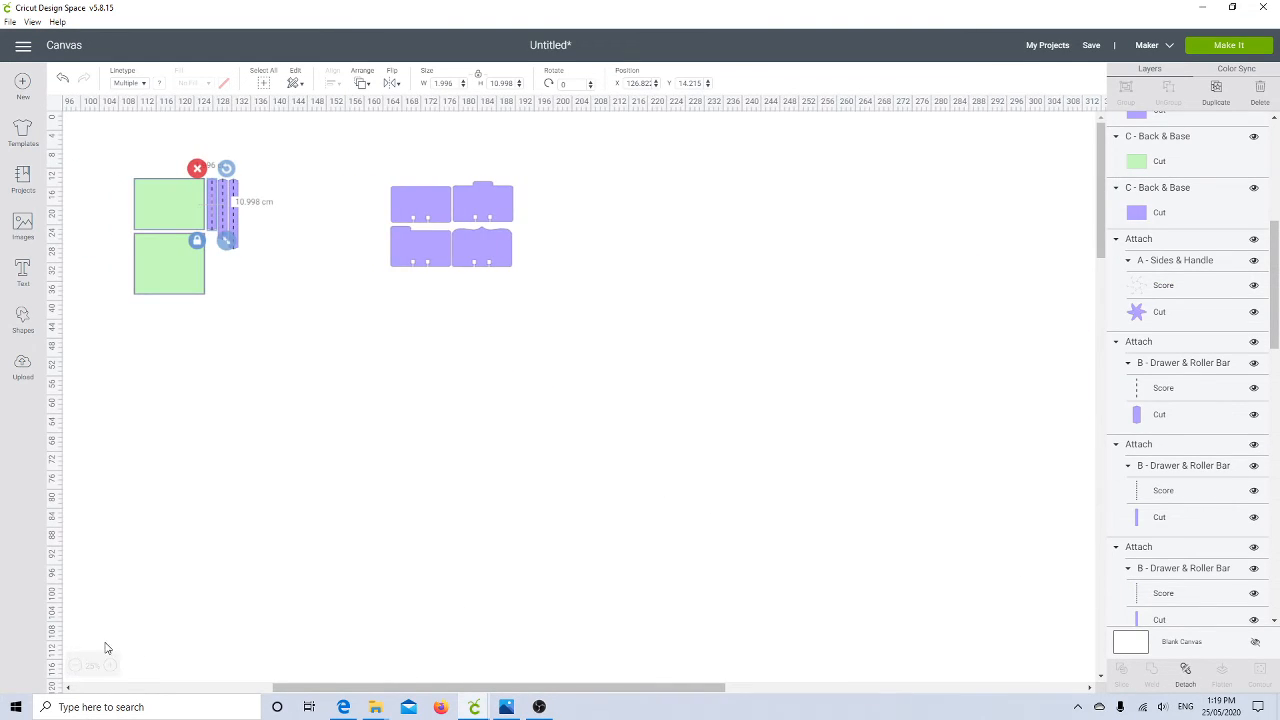
pyautogui.moveTo(290, 688); pyautogui.dragTo(92, 688)
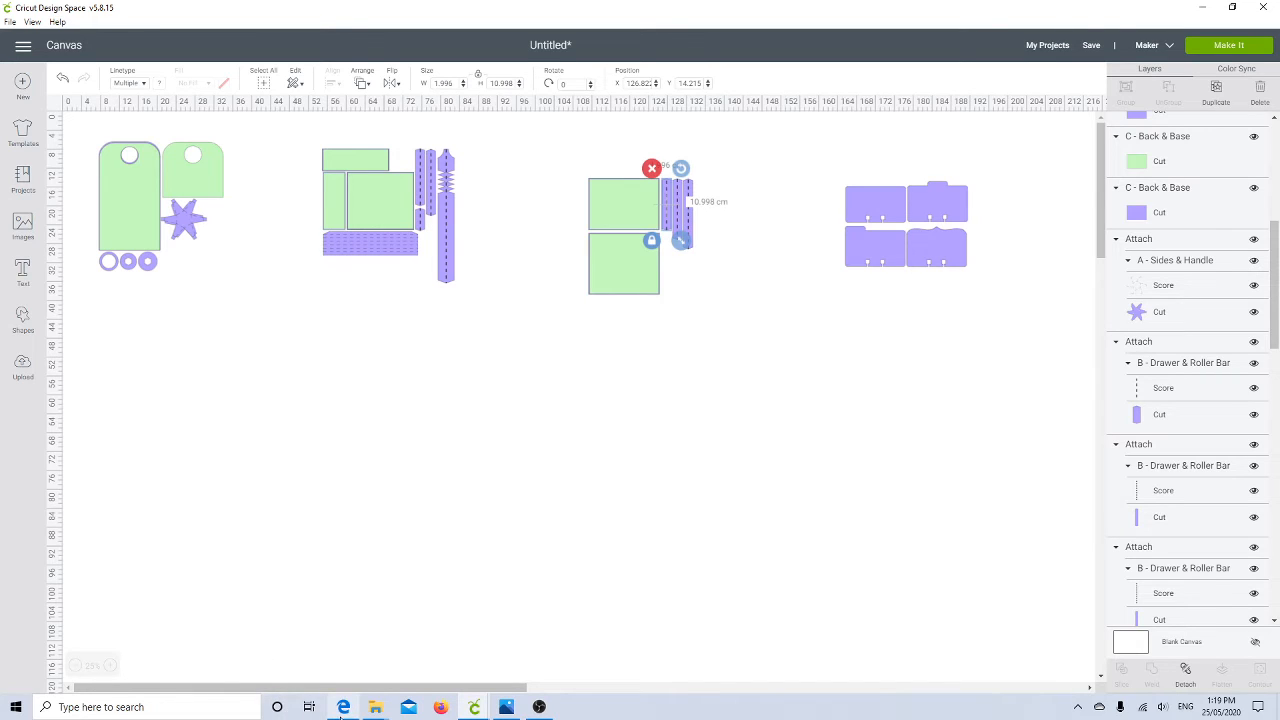
pyautogui.moveTo(342, 712)
pyautogui.click(350, 663)
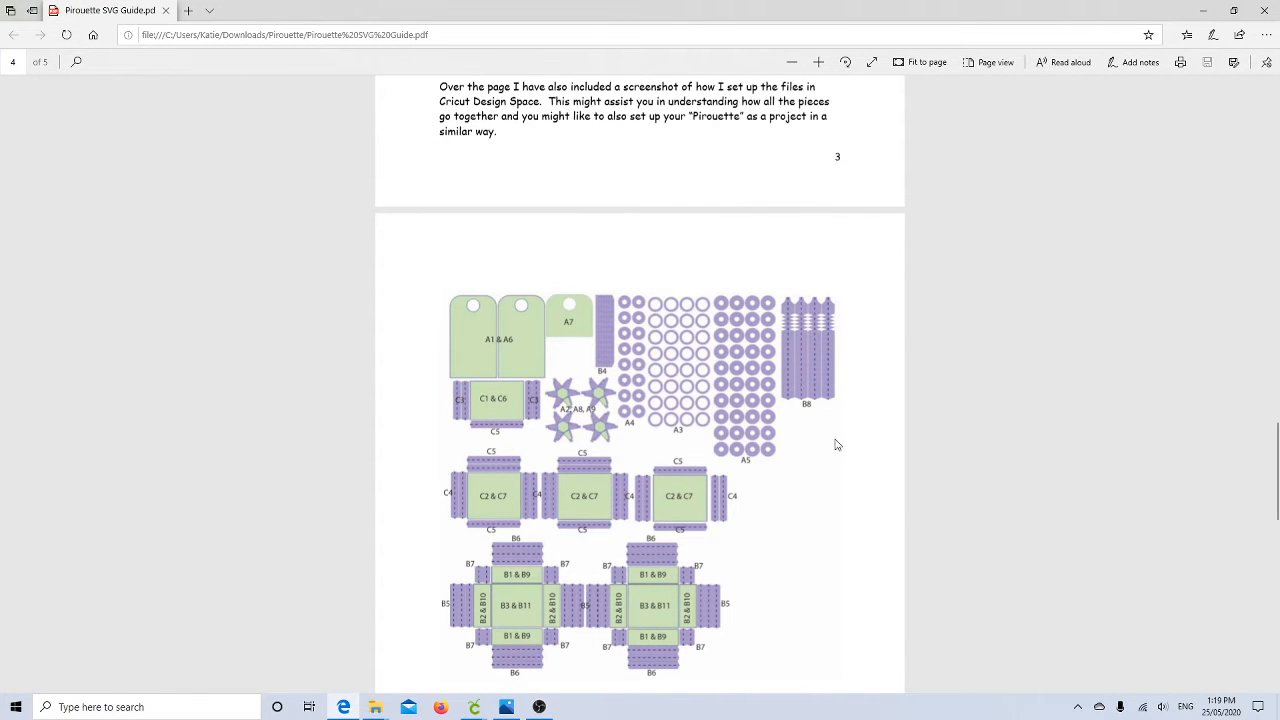
pyautogui.scroll(5, 614, 490)
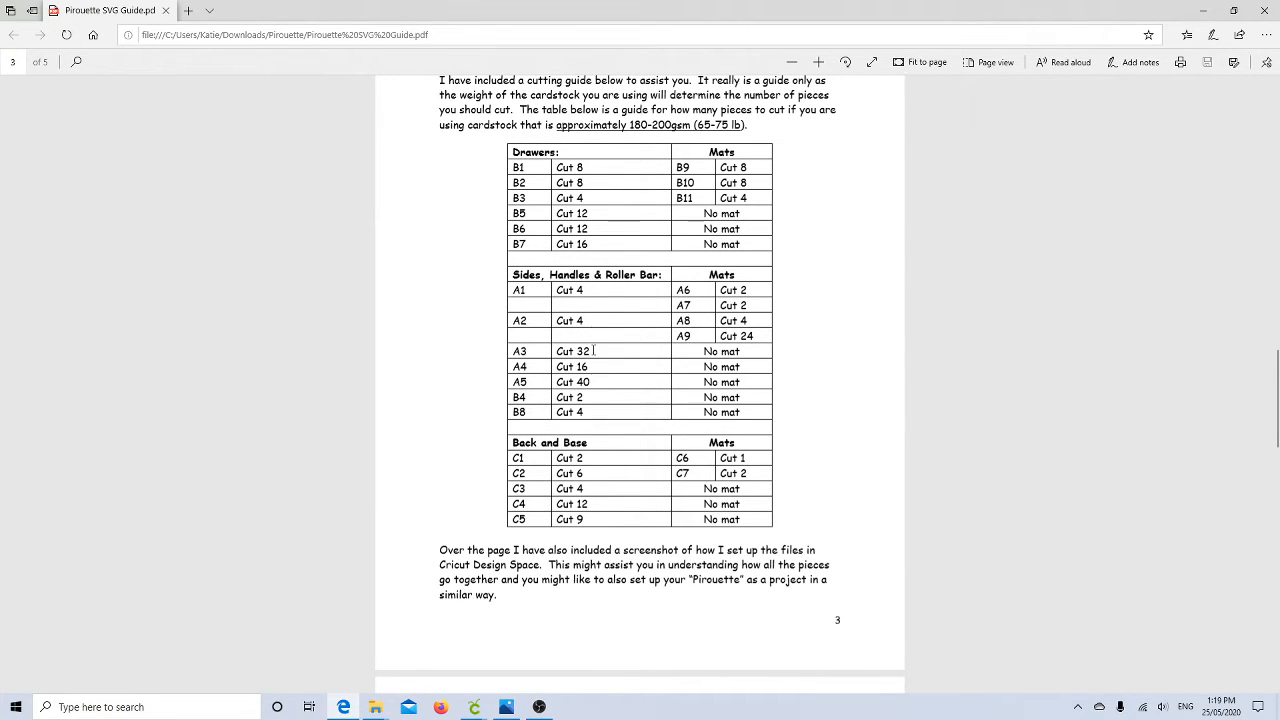
pyautogui.scroll(-5, 580, 519)
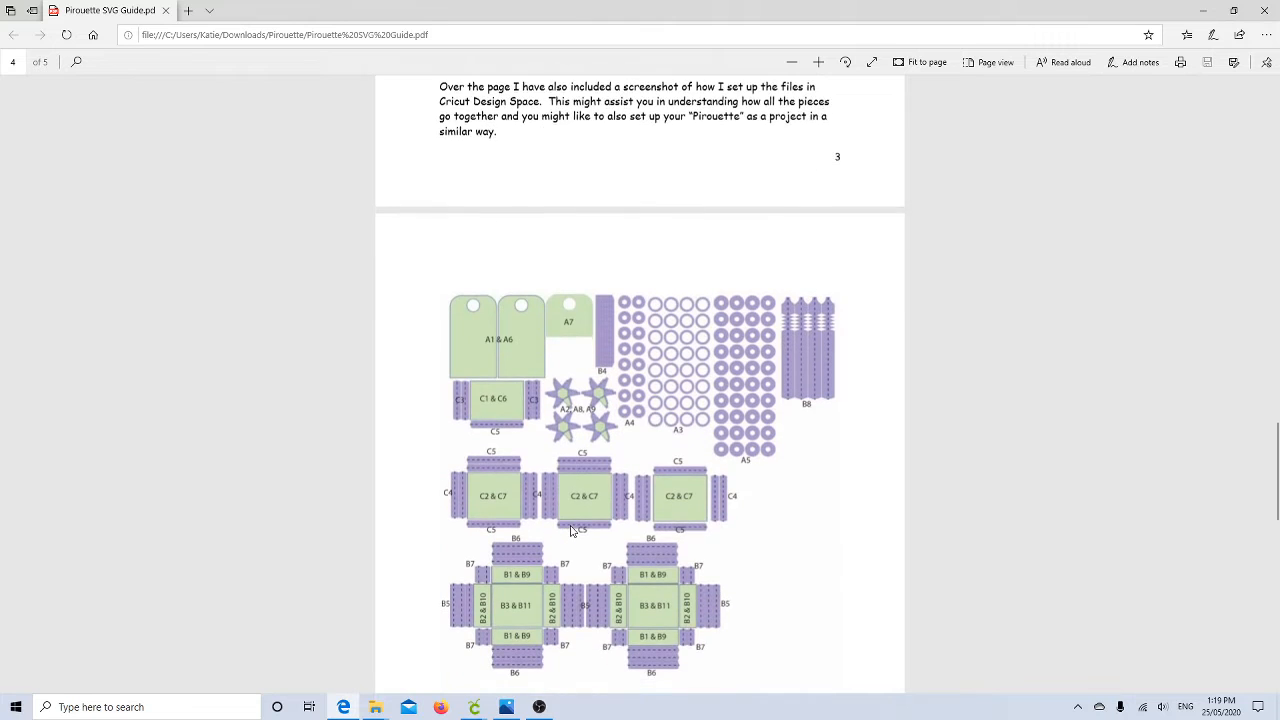
pyautogui.click(1202, 16)
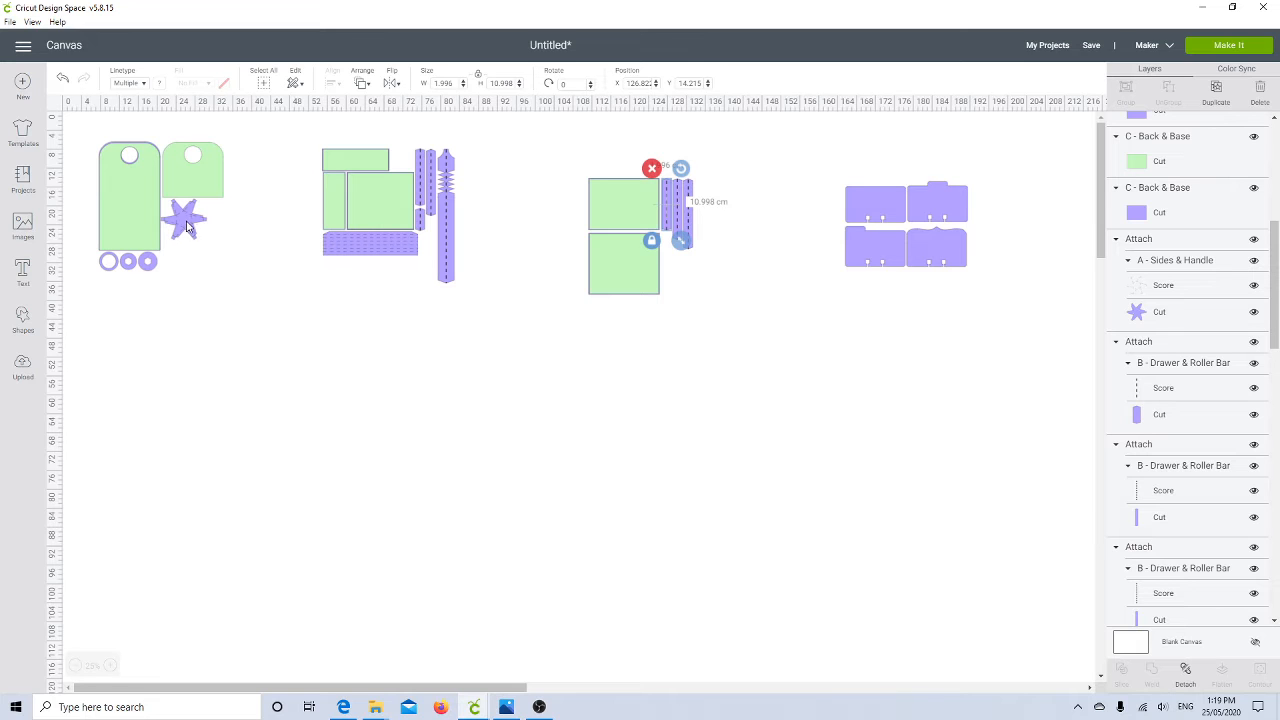
# - Send the attached purple star to the back, behind its green hexagon and arm mats
pyautogui.click(110, 666)
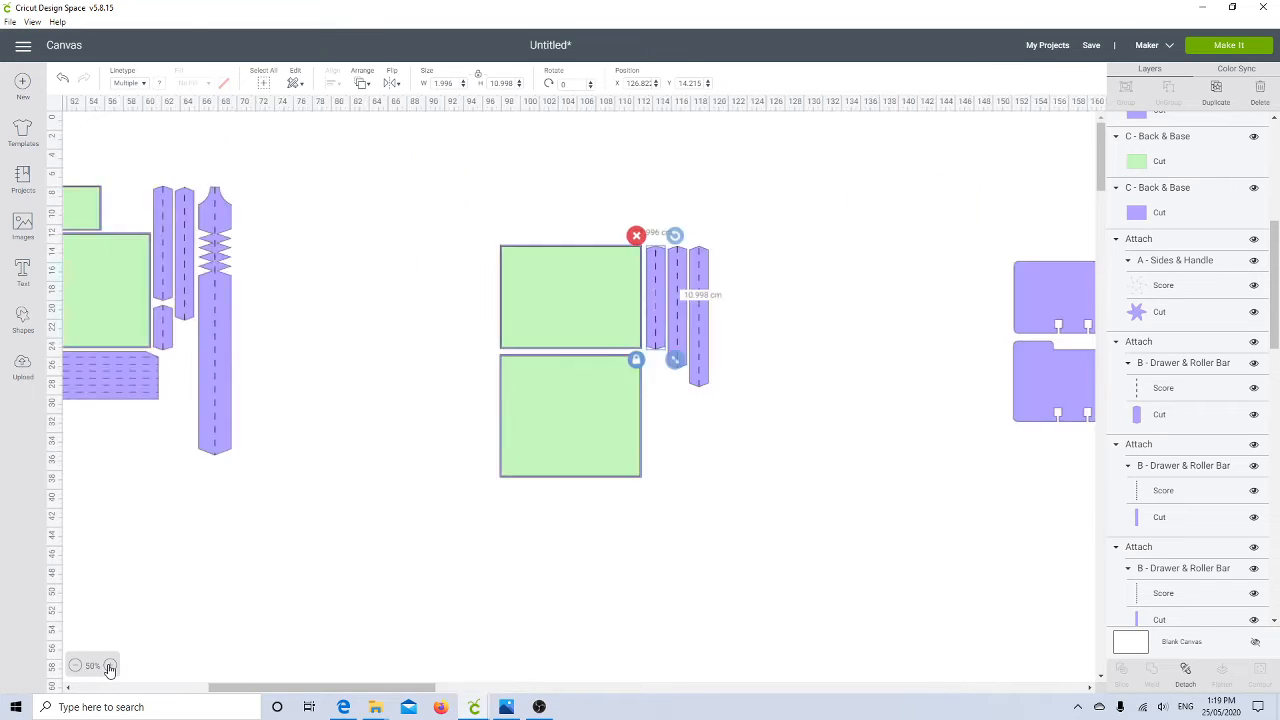
pyautogui.moveTo(300, 689); pyautogui.dragTo(86, 690)
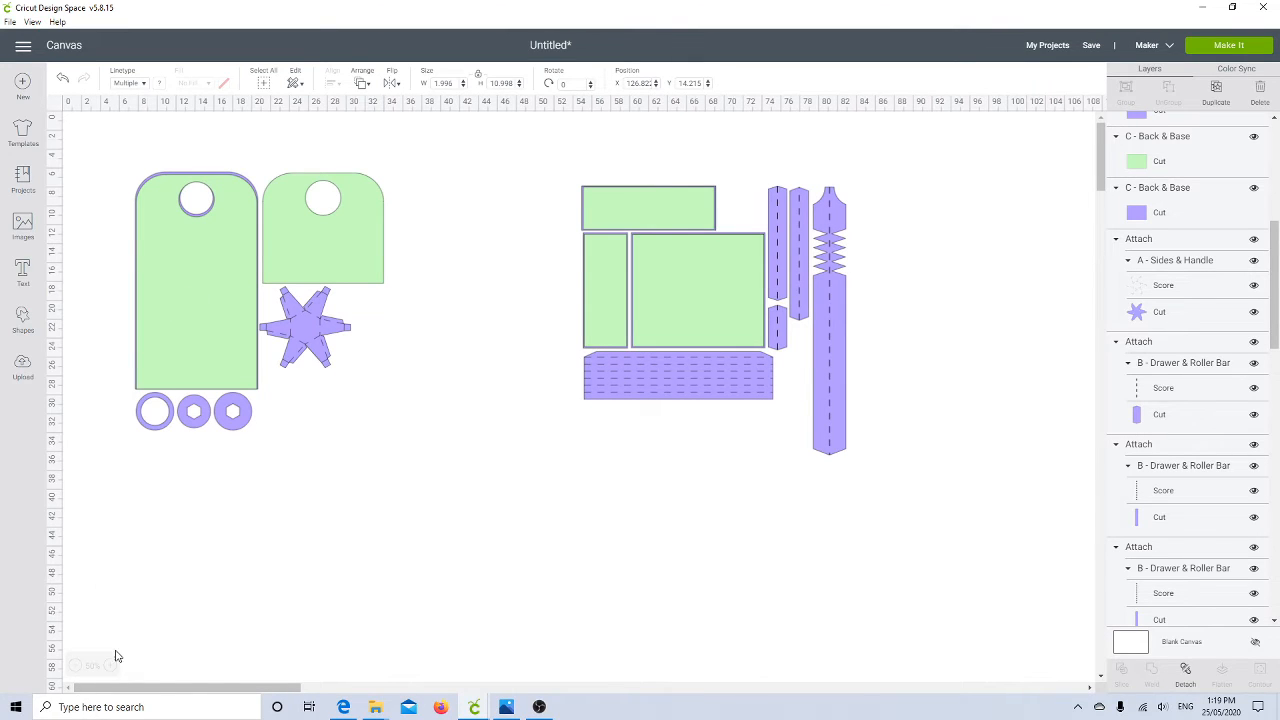
pyautogui.click(307, 319)
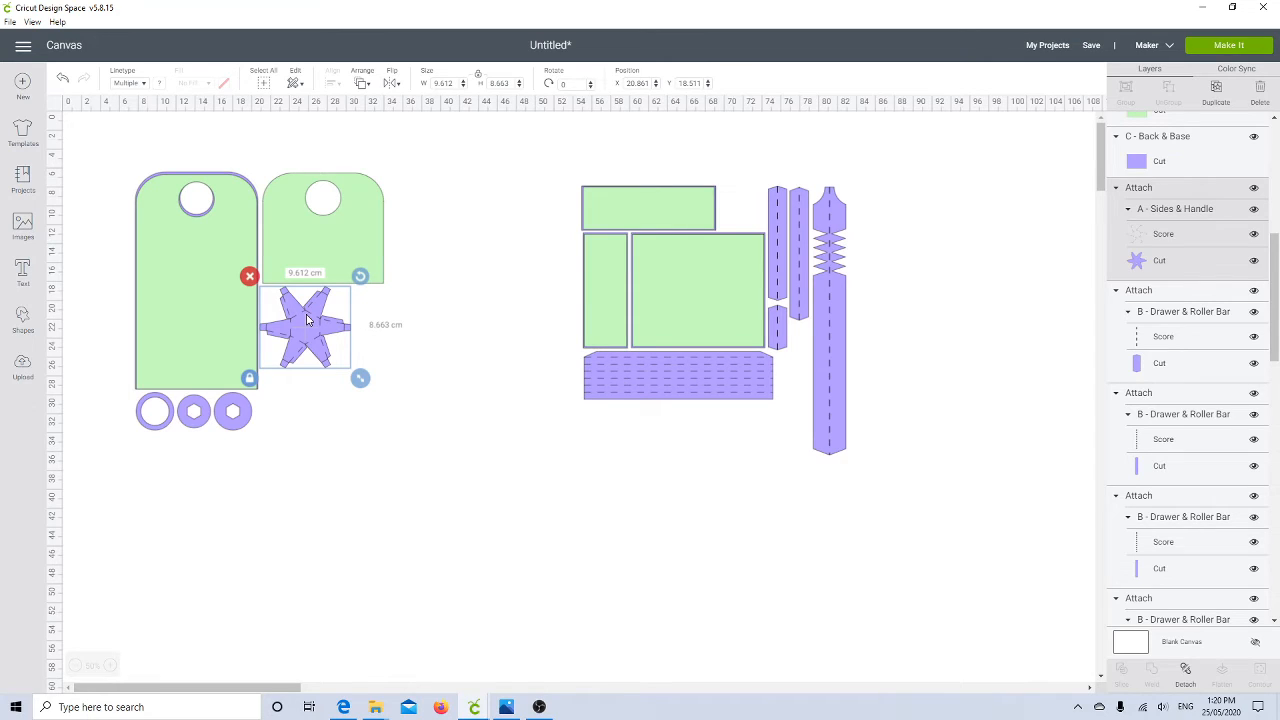
pyautogui.rightClick(308, 319)
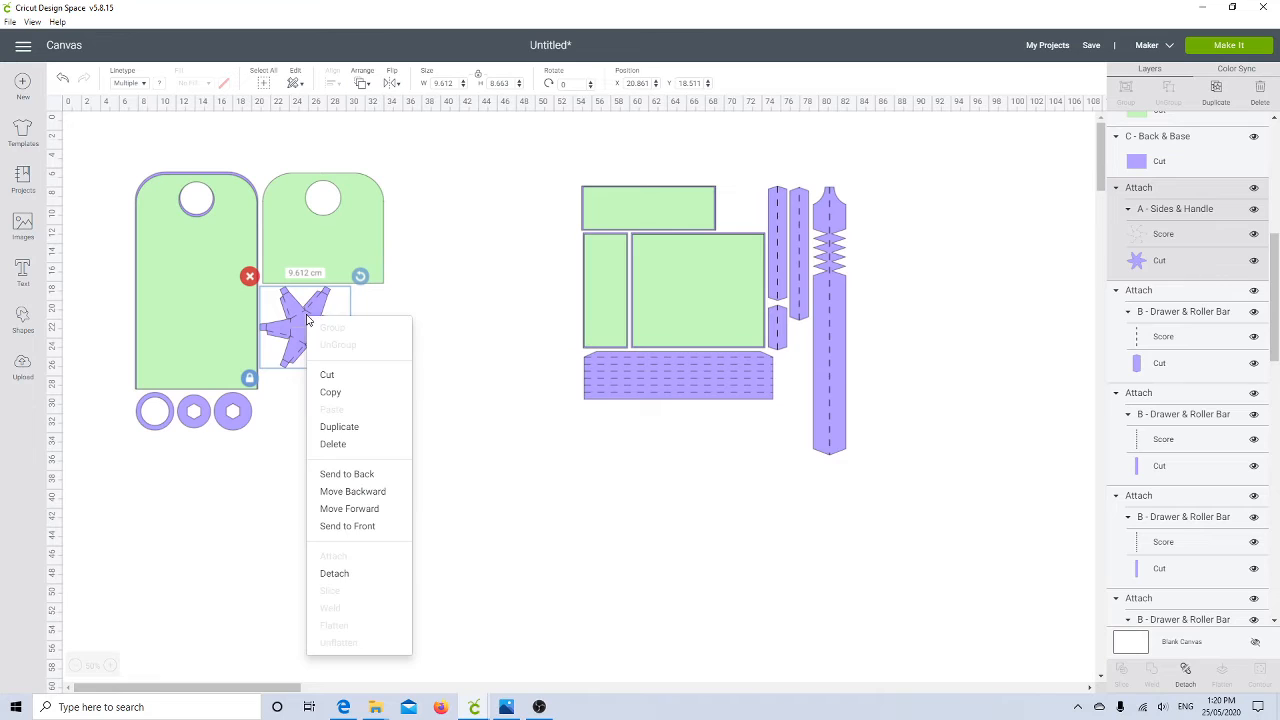
pyautogui.click(340, 475)
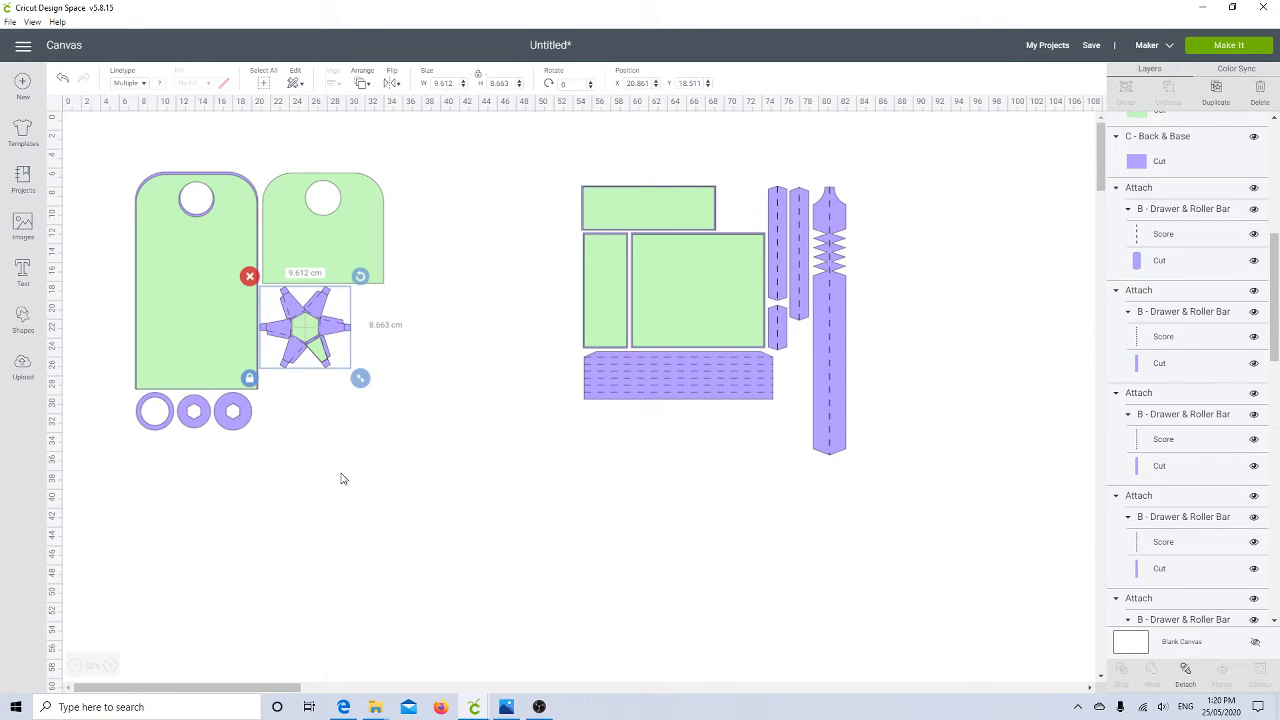
pyautogui.click(314, 420)
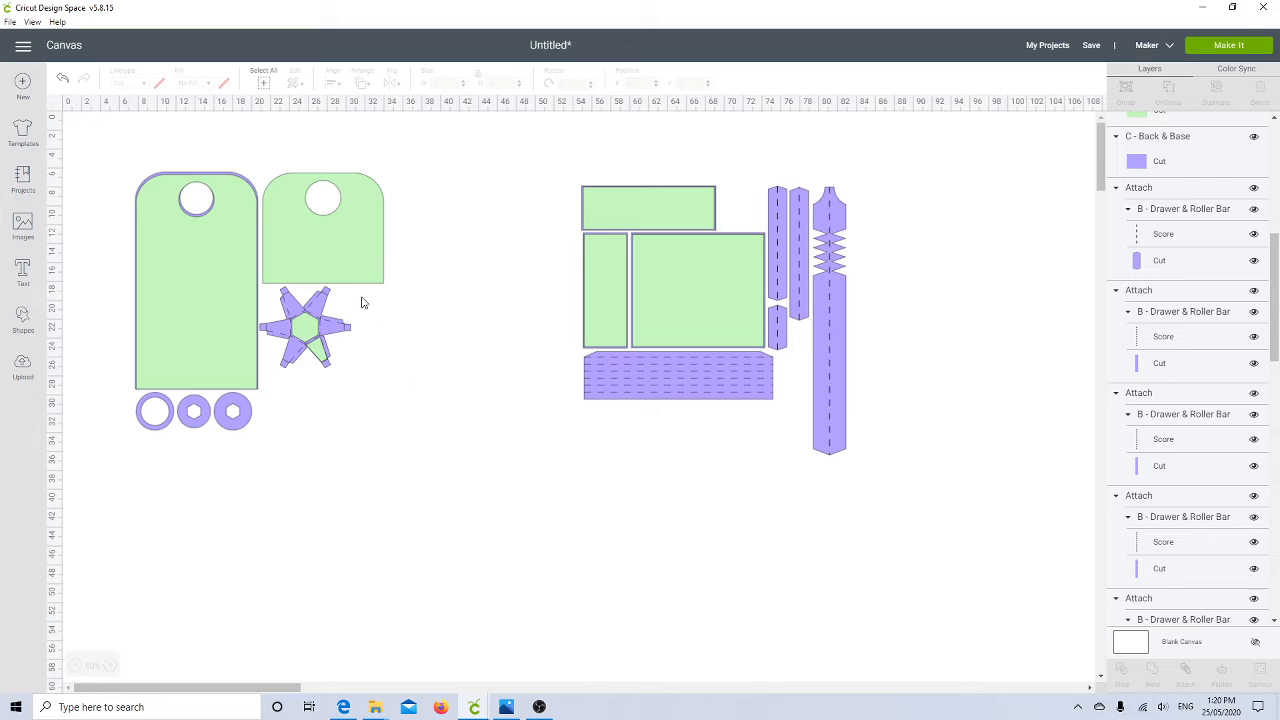
# - Group the purple star with its green mats and move the group into the empty area below the side panels
pyautogui.moveTo(372, 319); pyautogui.dragTo(277, 380)
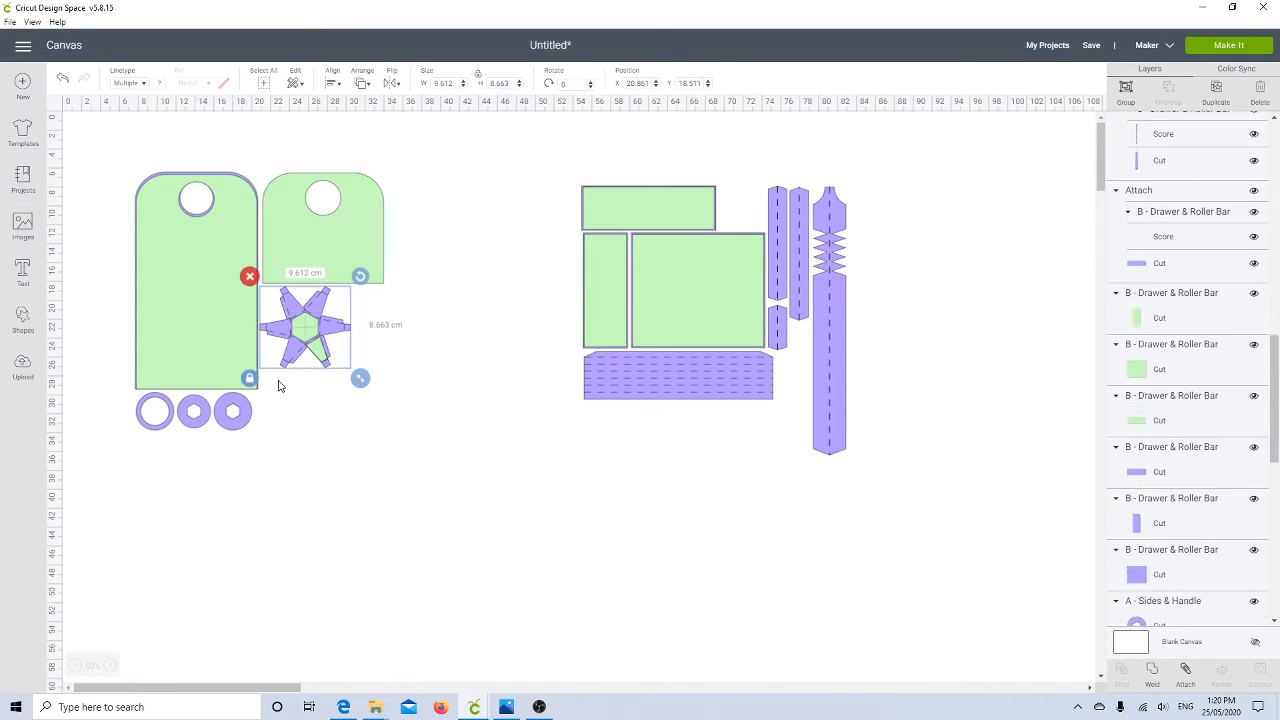
pyautogui.click(1125, 92)
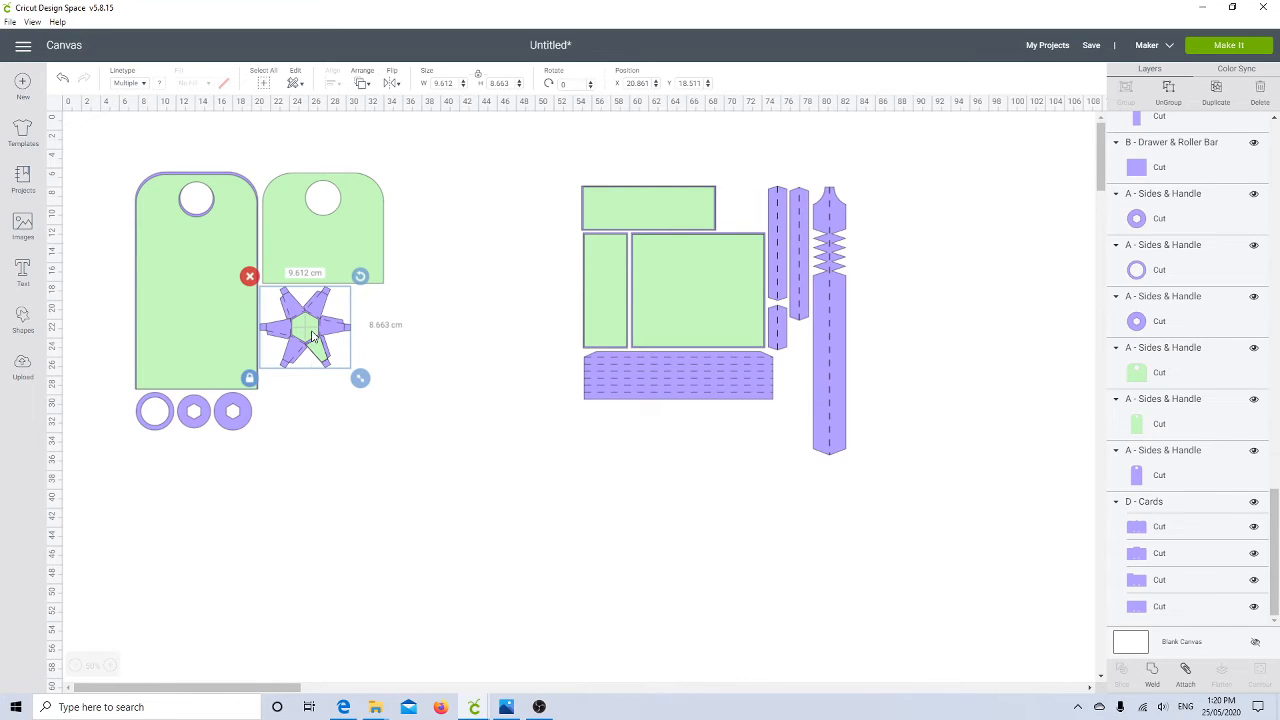
pyautogui.moveTo(310, 338); pyautogui.dragTo(368, 448)
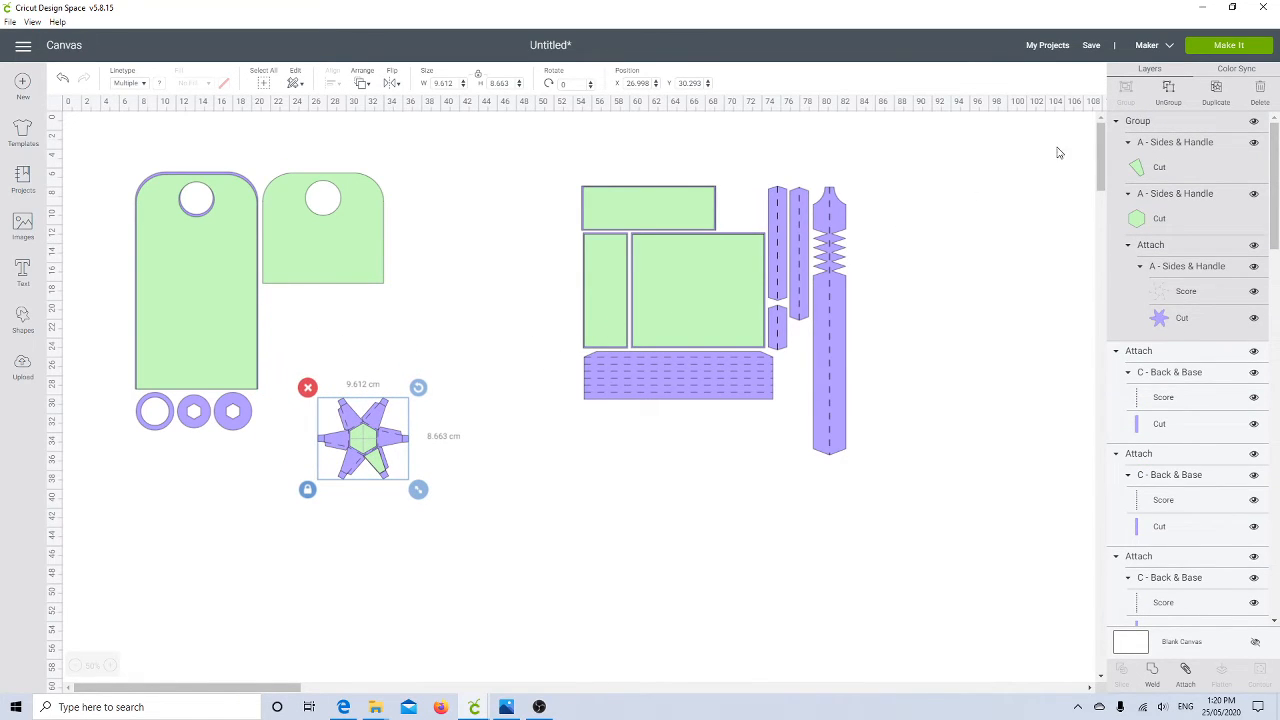
# - Duplicate the star group, placing the copy beside the original, and select both stars together
pyautogui.click(1217, 90)
pyautogui.moveTo(376, 459); pyautogui.dragTo(453, 446)
pyautogui.click(363, 520)
pyautogui.moveTo(306, 425); pyautogui.dragTo(507, 480)
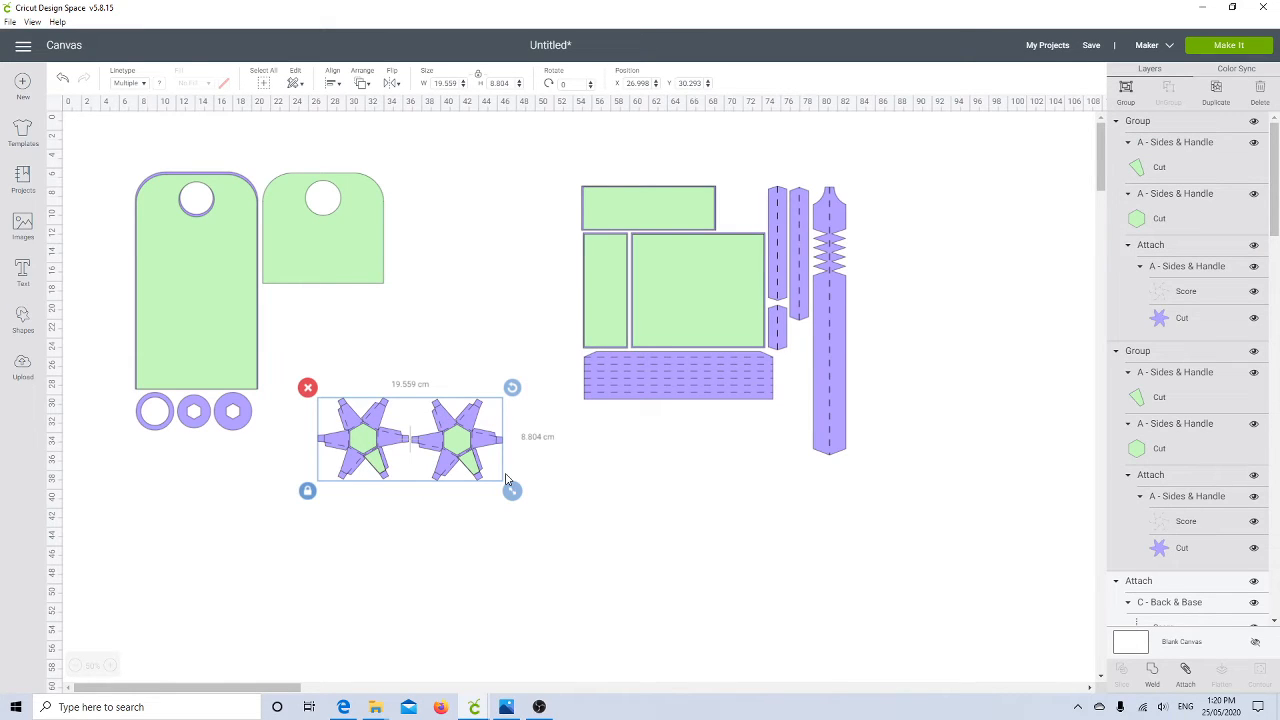
# - Duplicate the two selected stars and place the copies directly below the originals
pyautogui.click(1216, 89)
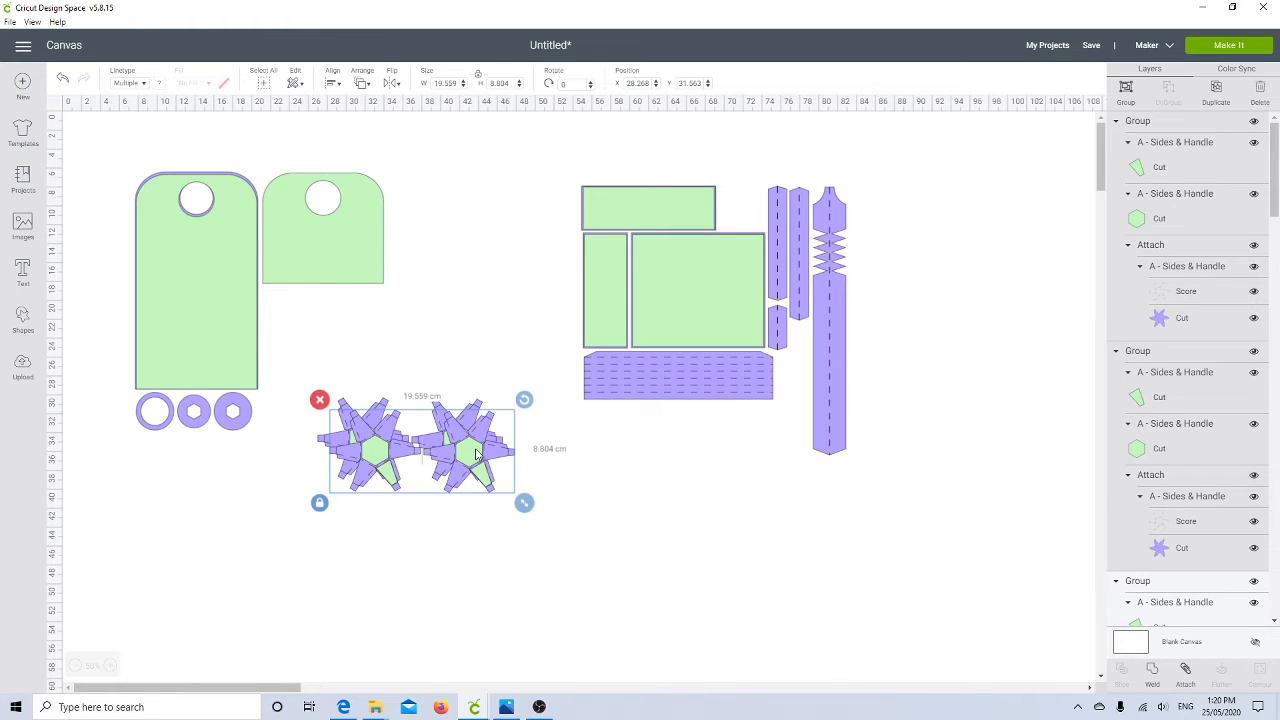
pyautogui.moveTo(478, 453); pyautogui.dragTo(464, 533)
pyautogui.click(595, 519)
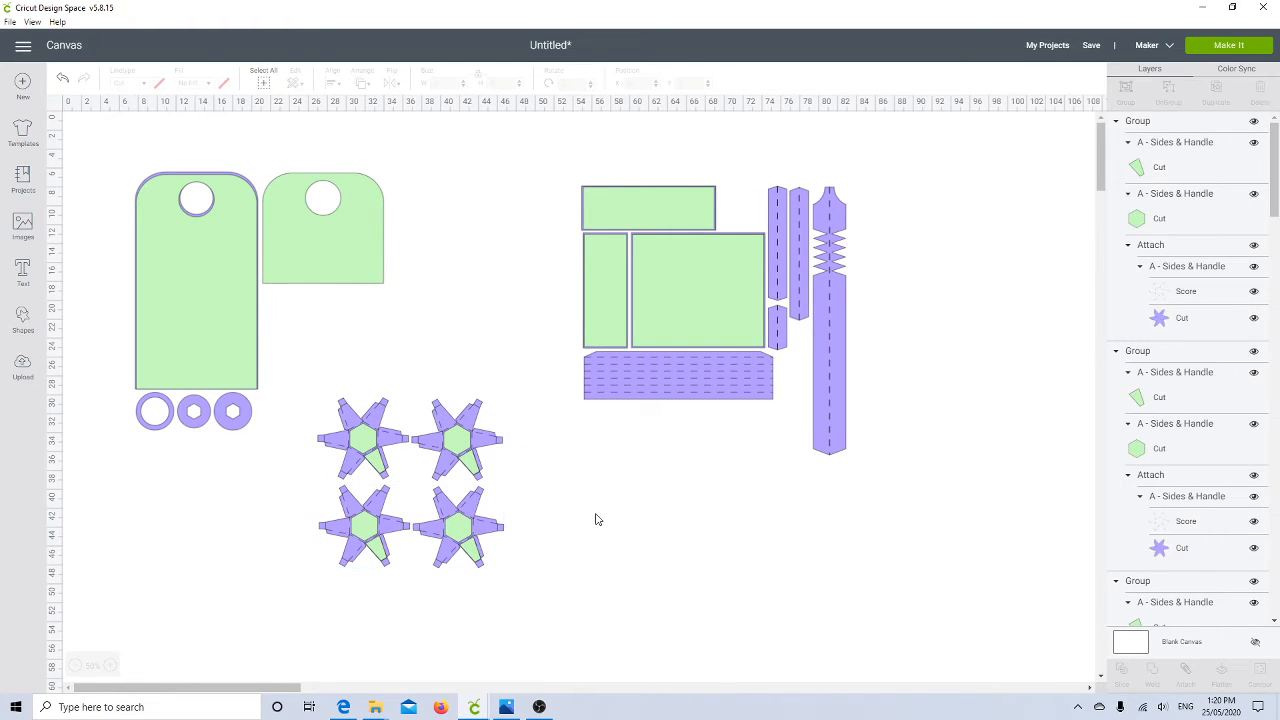
# - Ungroup the lower-right star and select its green arm mat
pyautogui.click(474, 557)
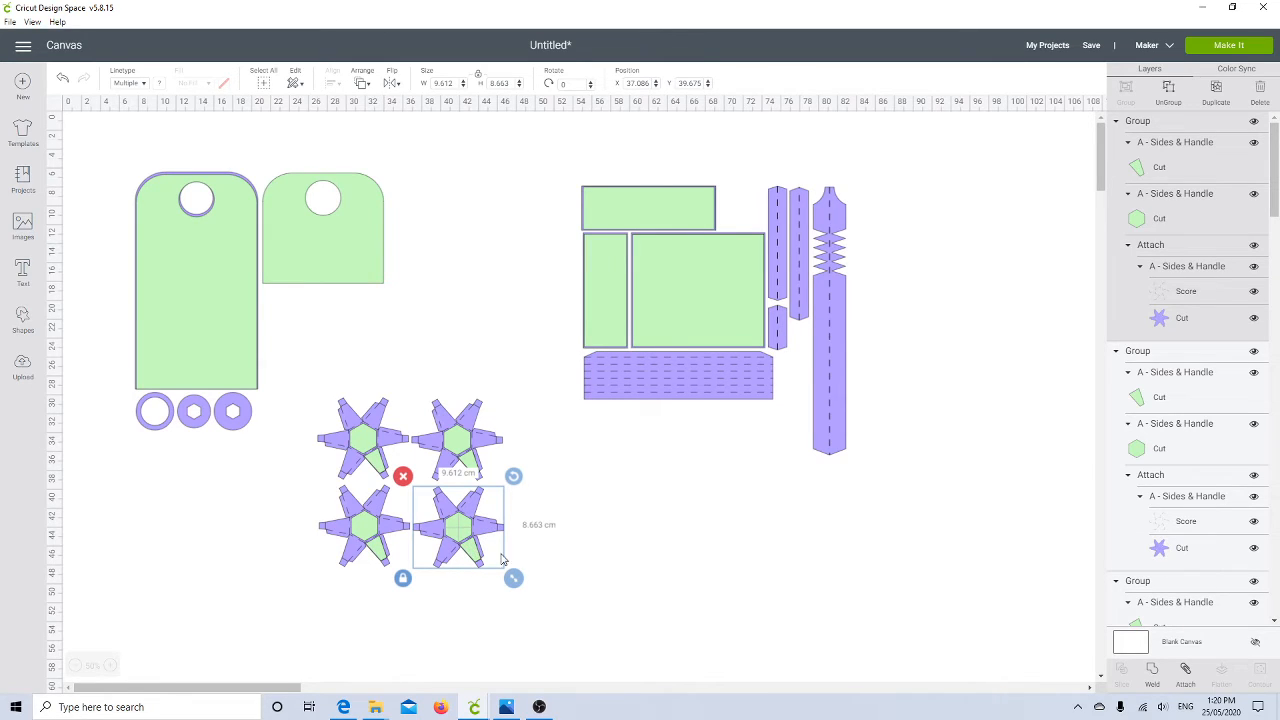
pyautogui.press('Delete')
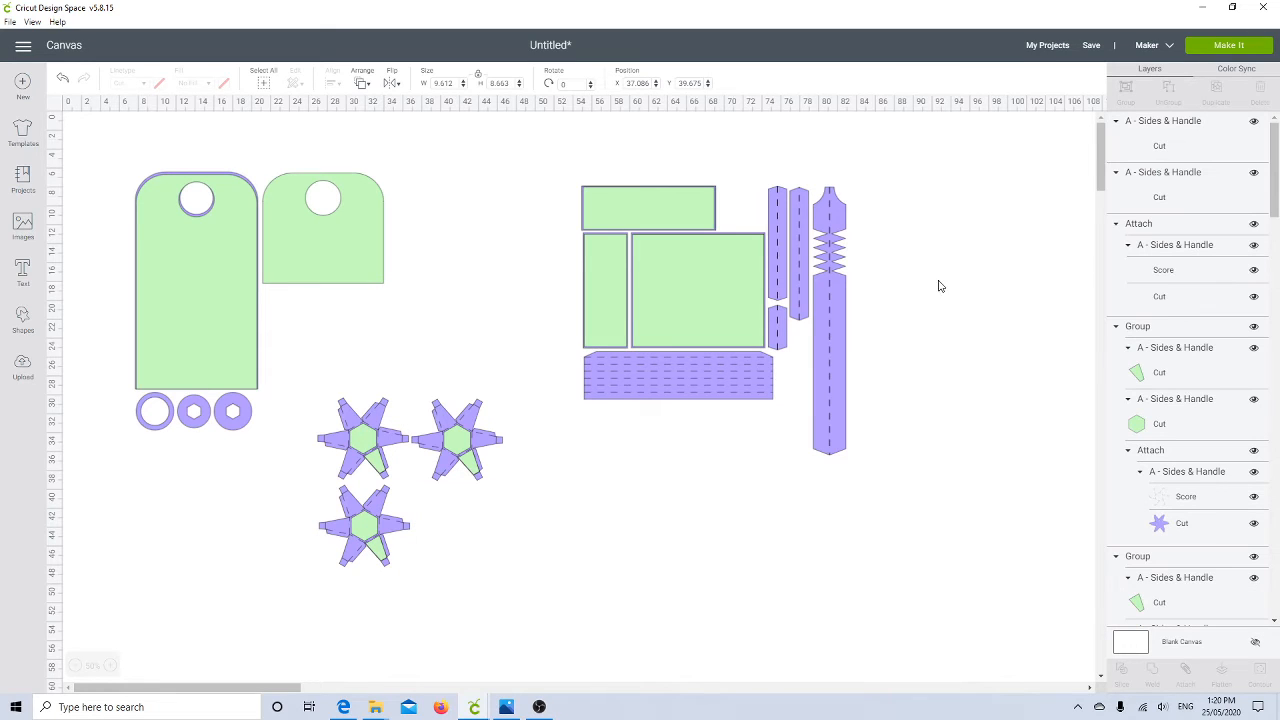
pyautogui.hotkey('ctrl', 'z')
pyautogui.click(476, 552)
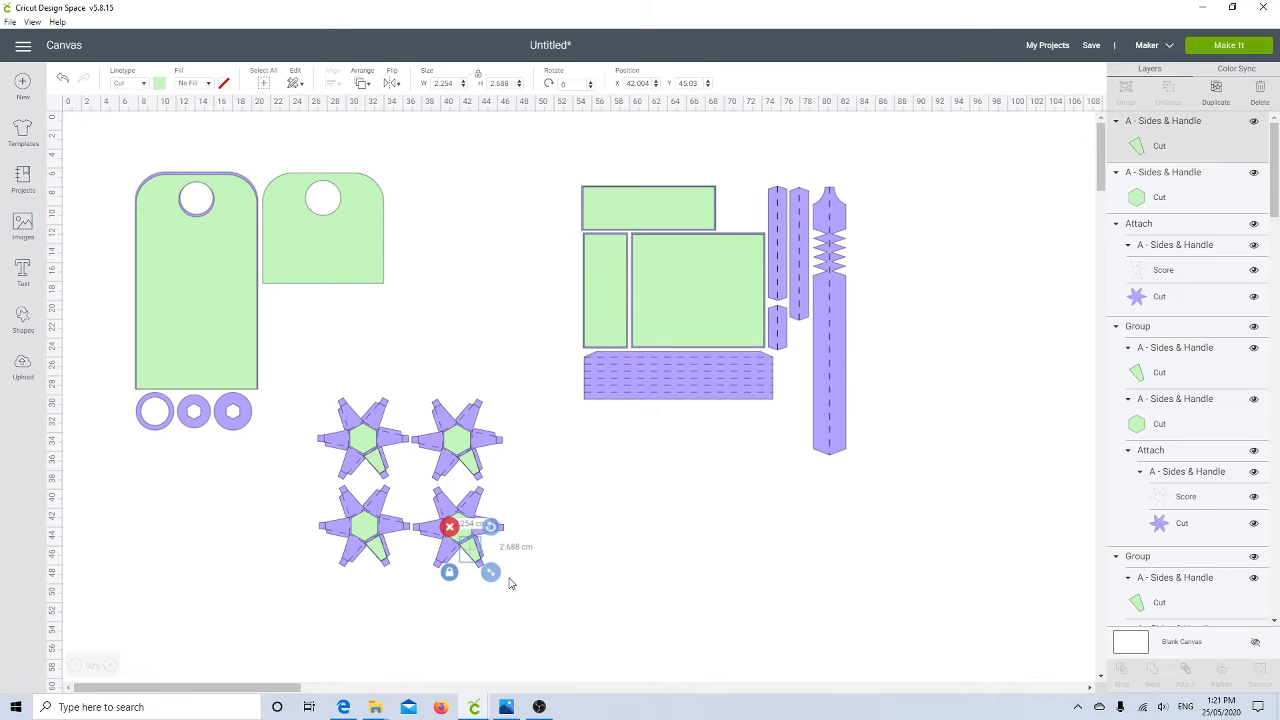
# - Switch to the other Cricut Design Space window, check the finished Pirouette layout, and return to the untitled project
pyautogui.moveTo(476, 707)
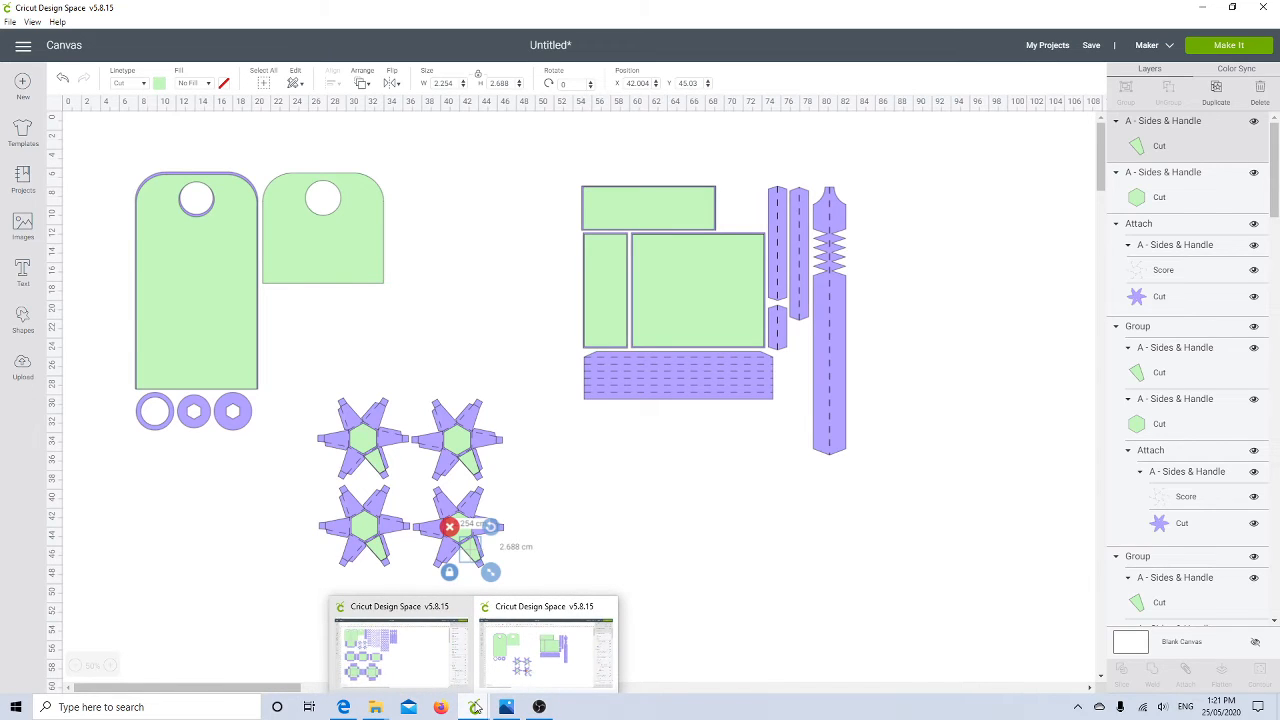
pyautogui.click(400, 665)
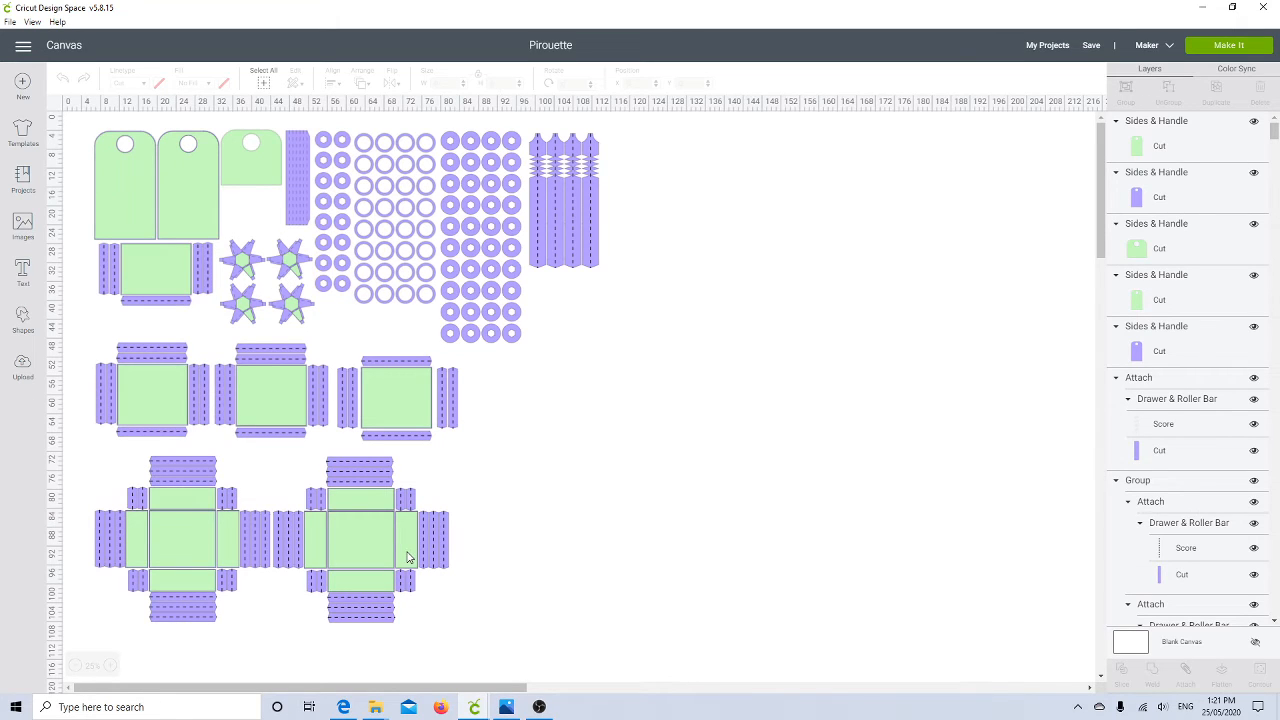
pyautogui.moveTo(481, 708)
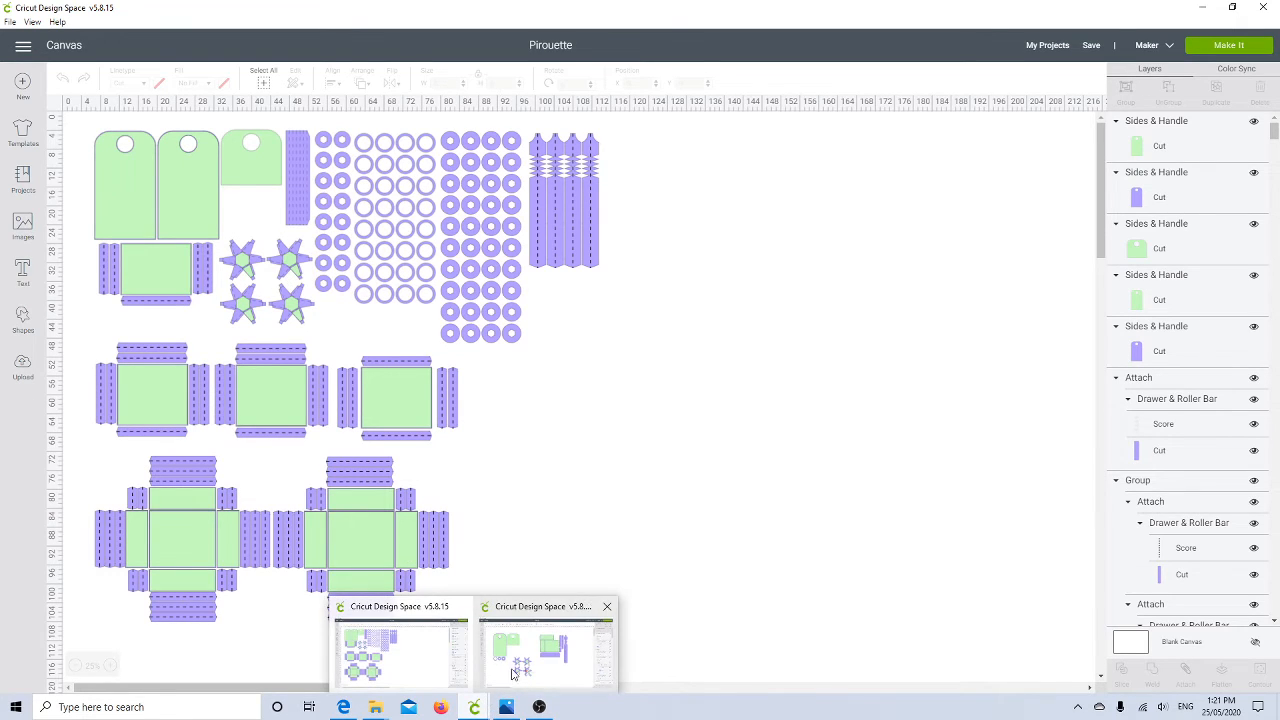
pyautogui.click(530, 653)
pyautogui.click(500, 620)
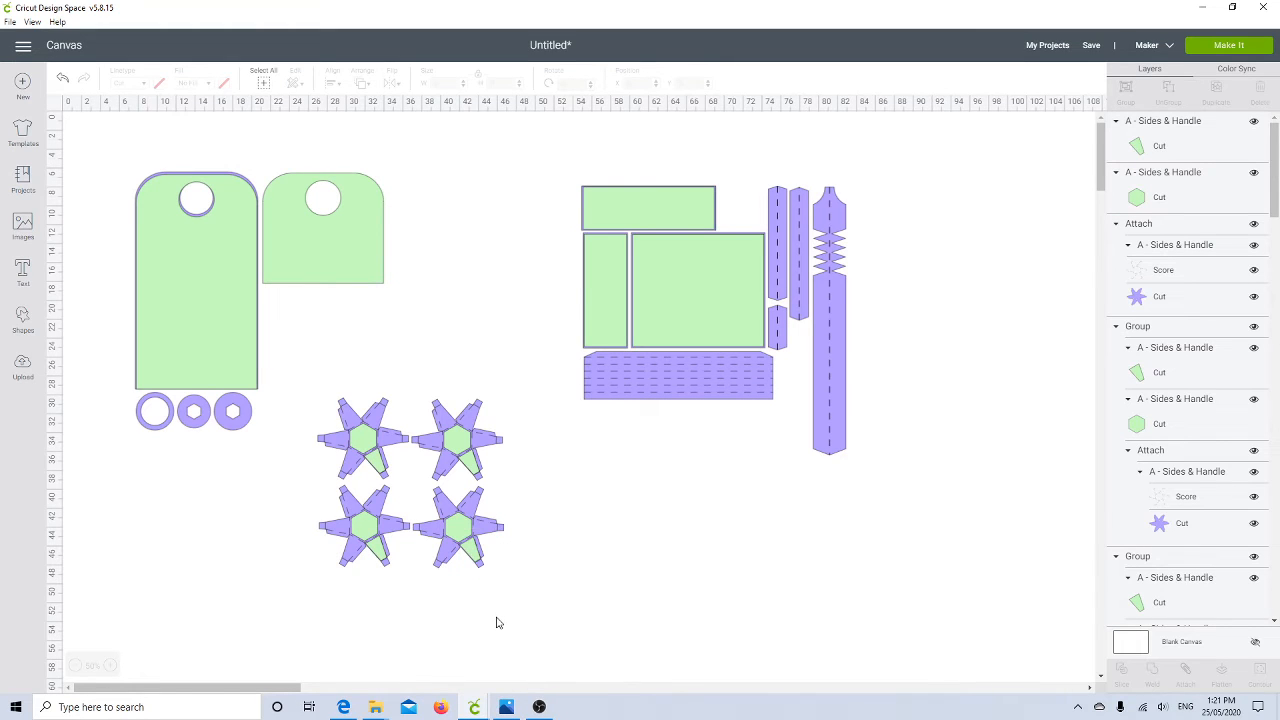
# - Group all four stars and move the star group and the short green panel rightward, clearing space beside the tall side panel
pyautogui.moveTo(304, 384); pyautogui.dragTo(532, 596)
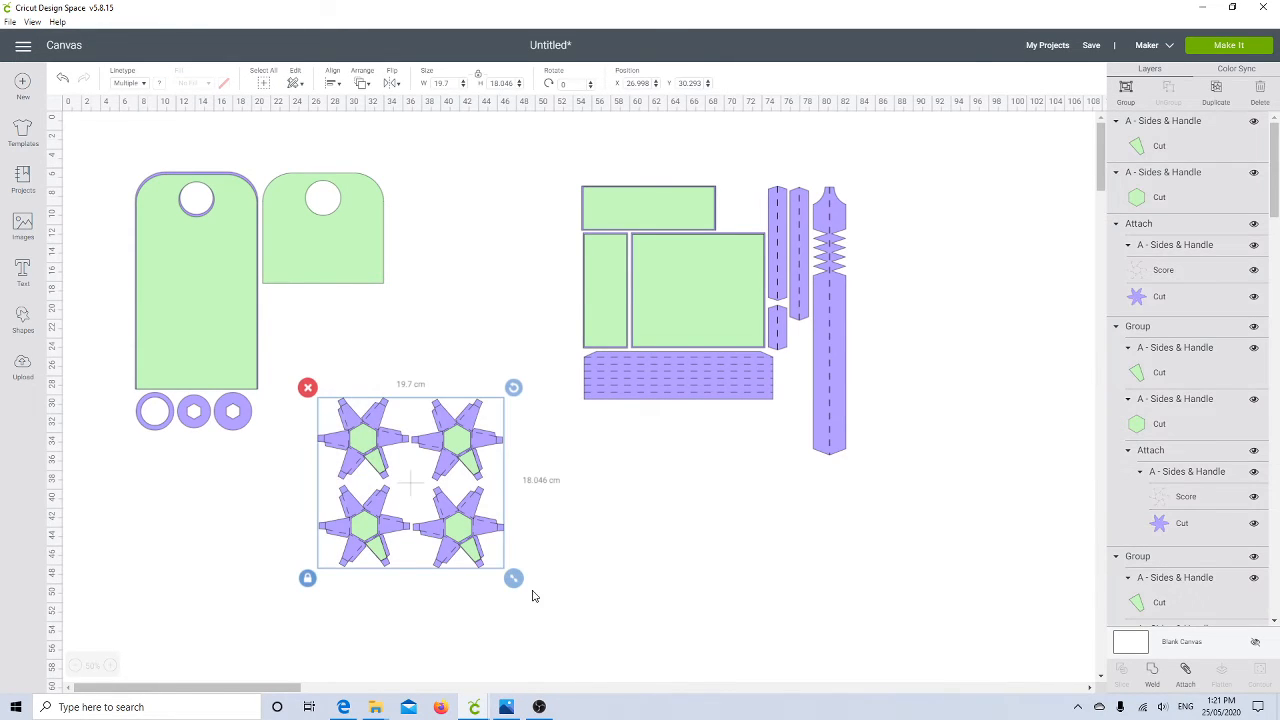
pyautogui.click(1130, 89)
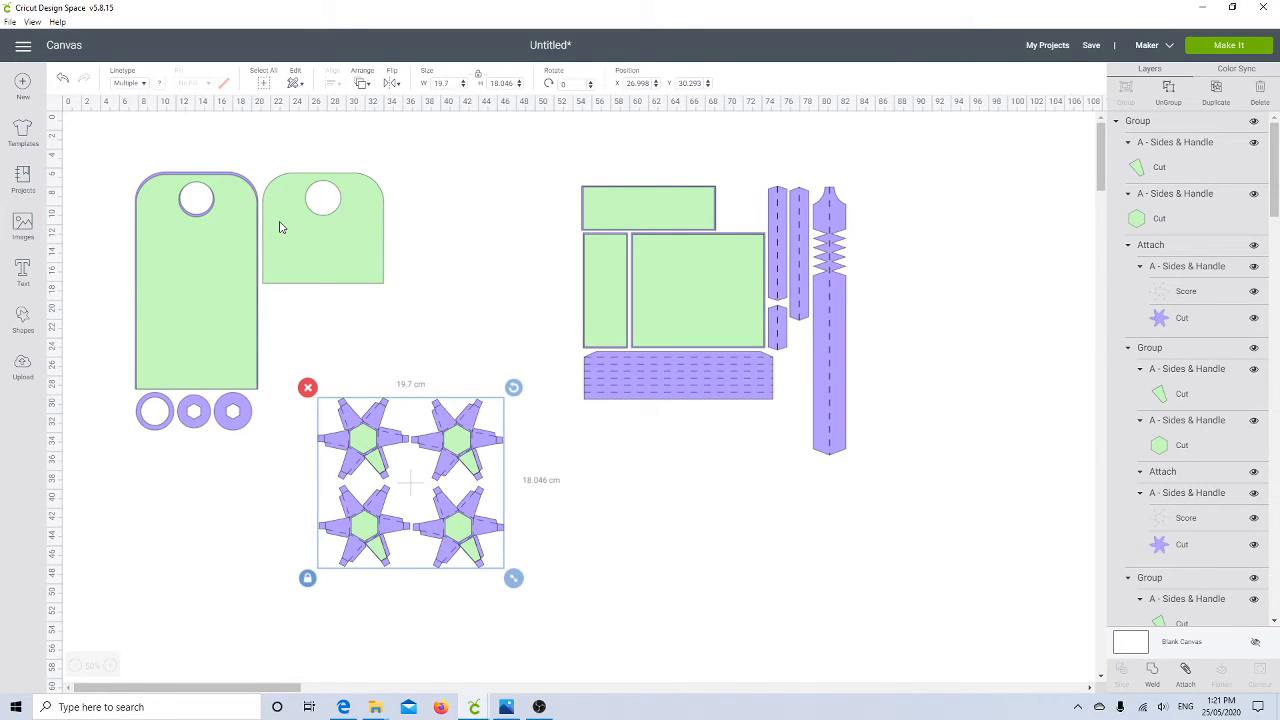
pyautogui.moveTo(282, 225); pyautogui.dragTo(444, 239)
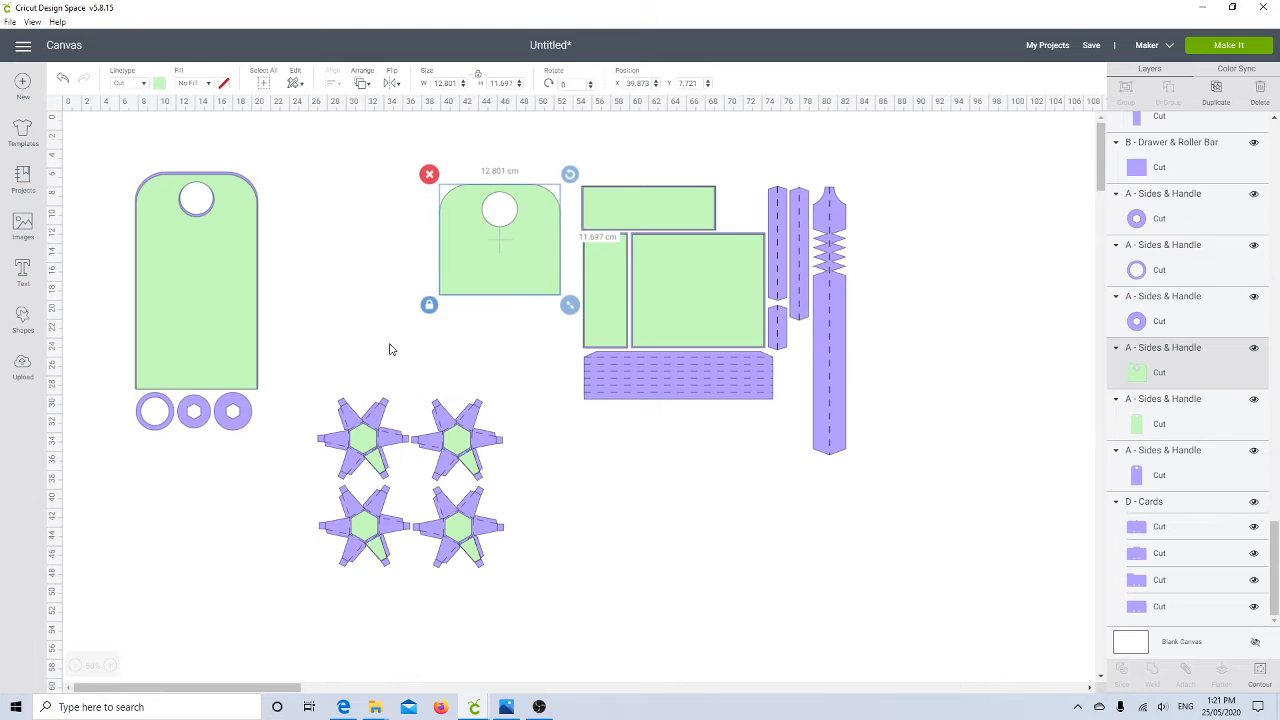
pyautogui.click(428, 448)
pyautogui.moveTo(428, 448); pyautogui.dragTo(532, 484)
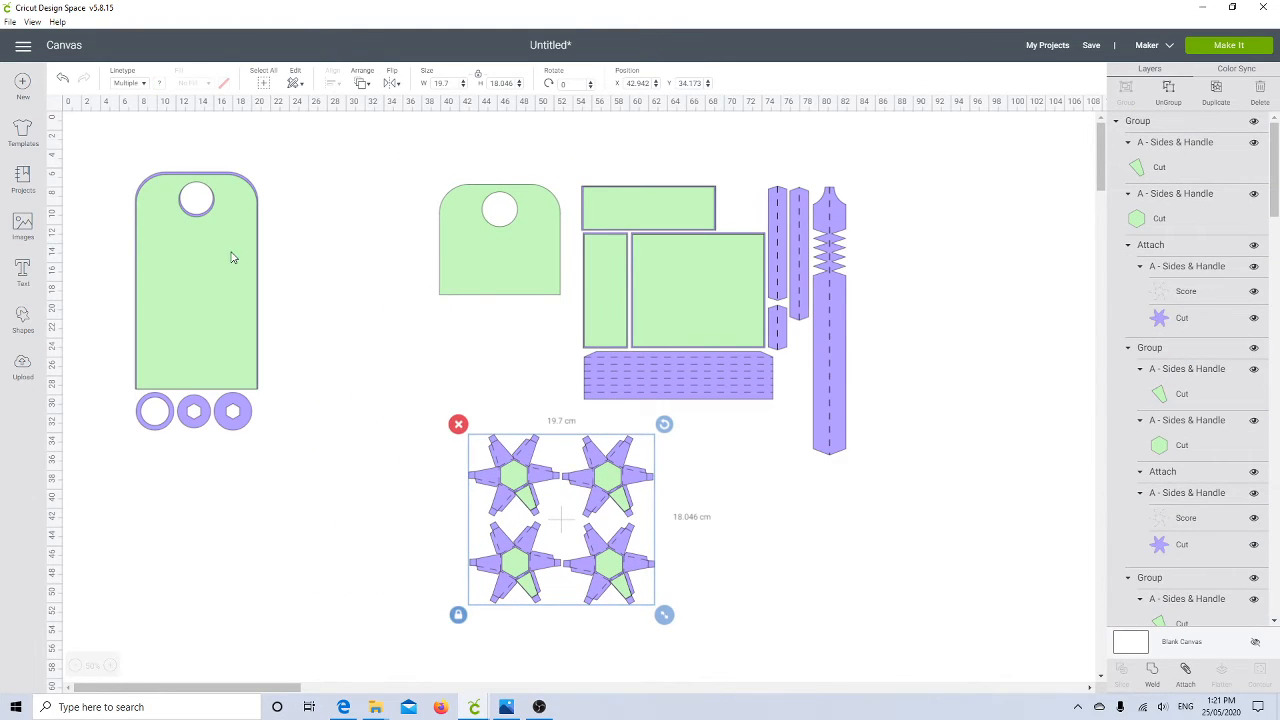
# - Reposition the tall green mat over its purple side panel
pyautogui.click(213, 269)
pyautogui.moveTo(213, 269); pyautogui.dragTo(211, 268)
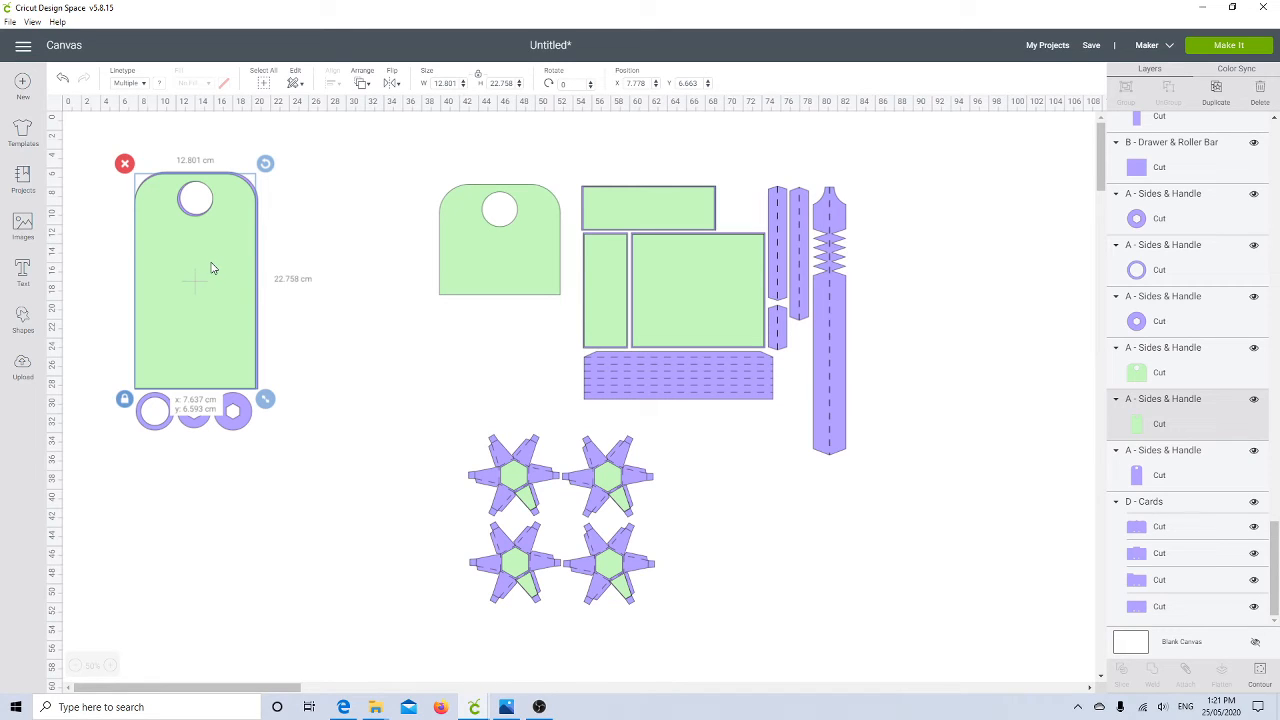
pyautogui.moveTo(211, 268); pyautogui.dragTo(187, 241)
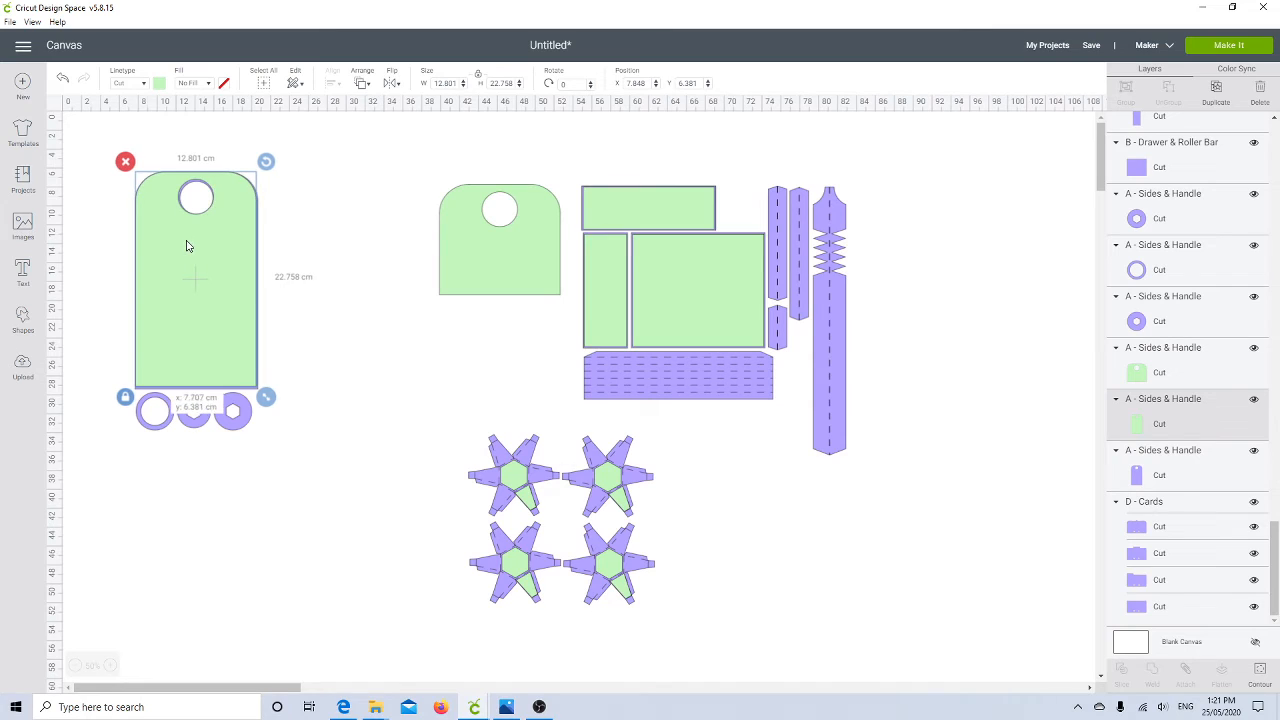
pyautogui.click(307, 319)
# - Duplicate the purple side panel together with its green mat and place the copies directly beside the originals
pyautogui.moveTo(137, 154); pyautogui.dragTo(220, 238)
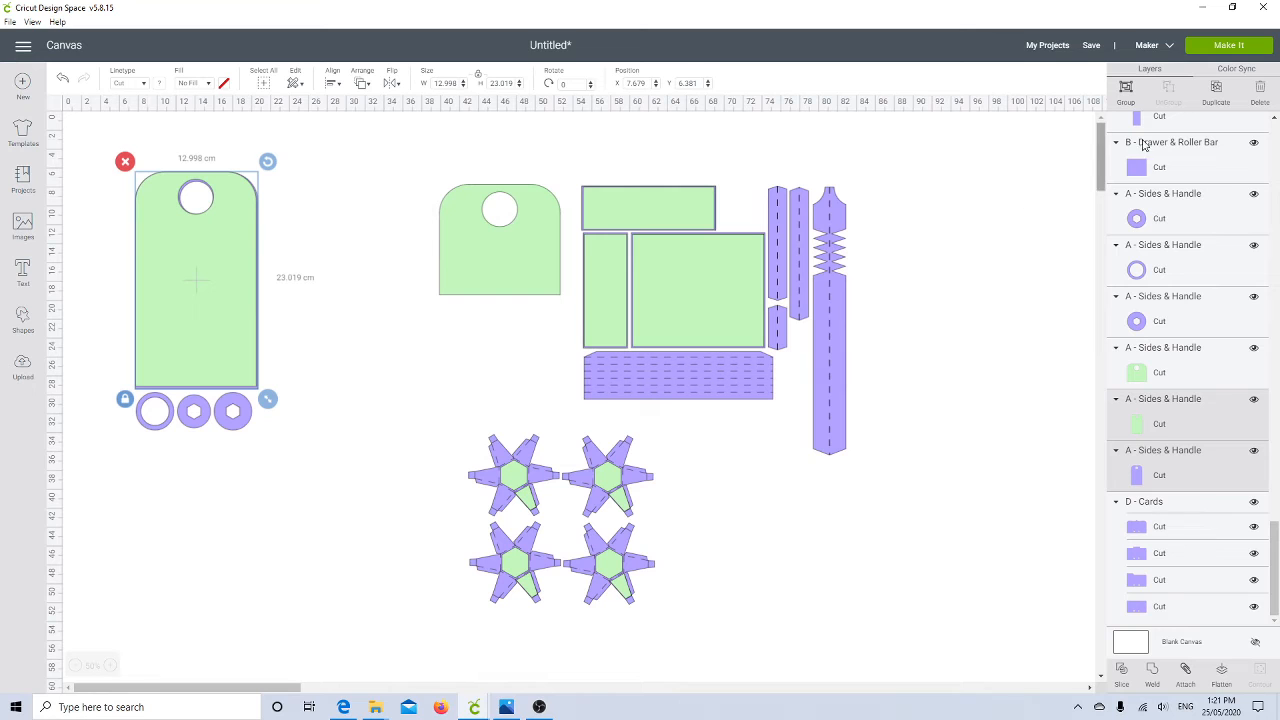
pyautogui.click(1216, 93)
pyautogui.moveTo(220, 355); pyautogui.dragTo(325, 330)
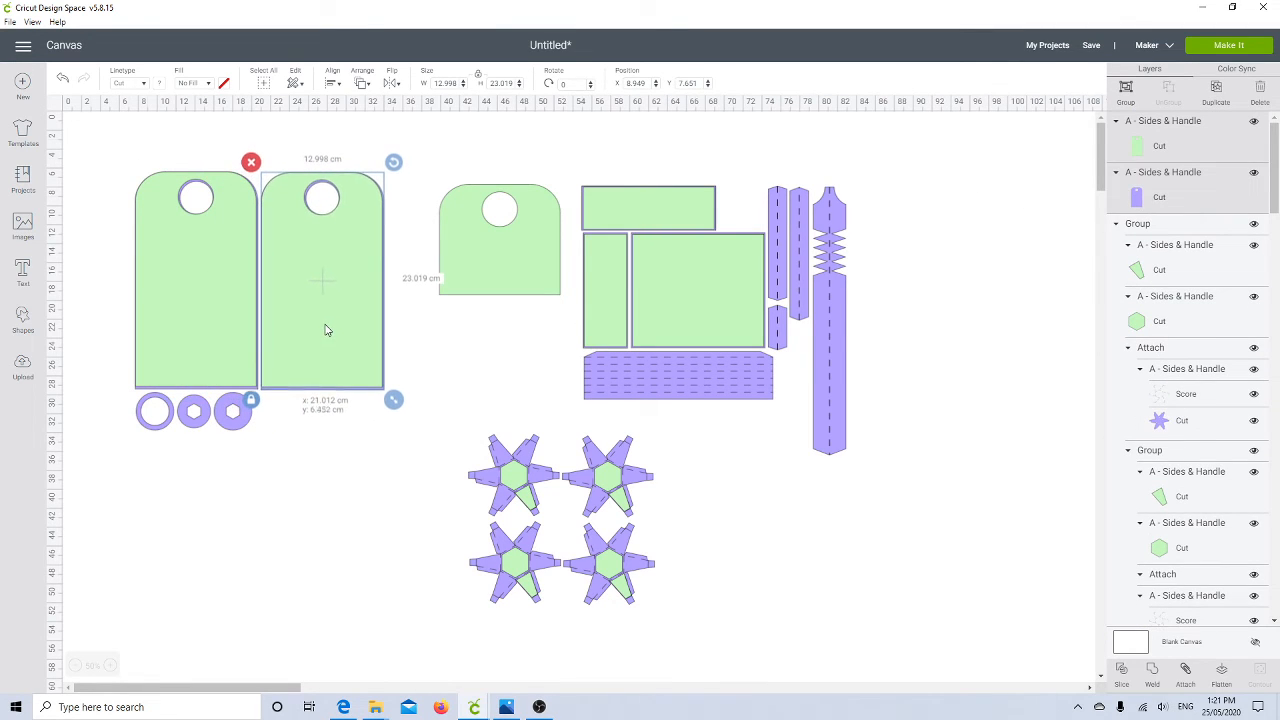
pyautogui.click(318, 455)
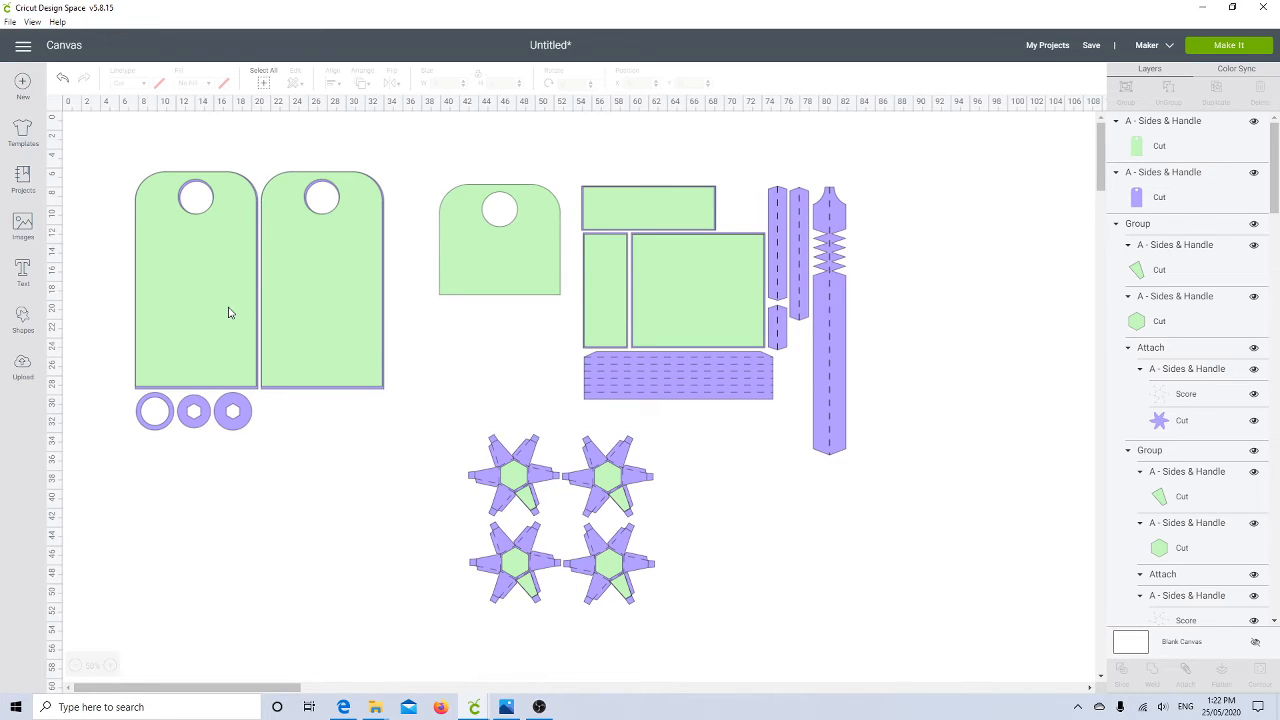
# - Move both tall green mats off the purple side panels and the three round pieces into the empty area beyond the stars
pyautogui.click(195, 215)
pyautogui.moveTo(194, 215); pyautogui.dragTo(303, 238)
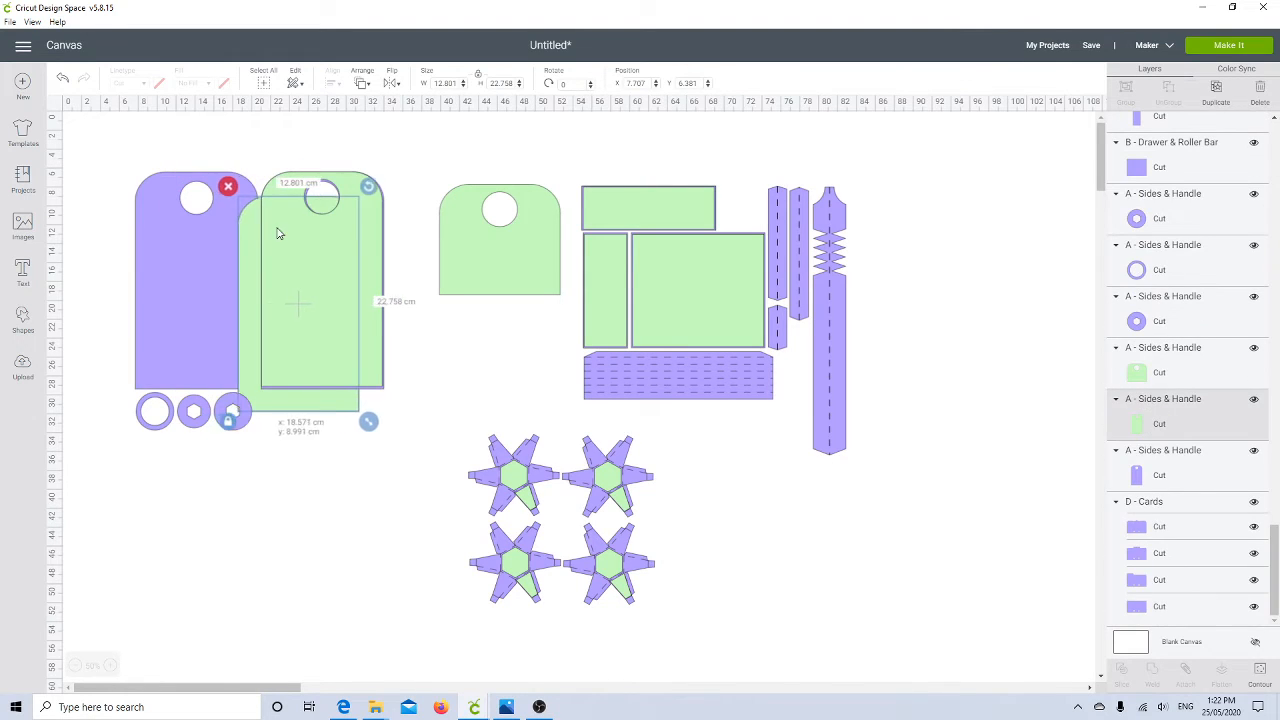
pyautogui.click(183, 220)
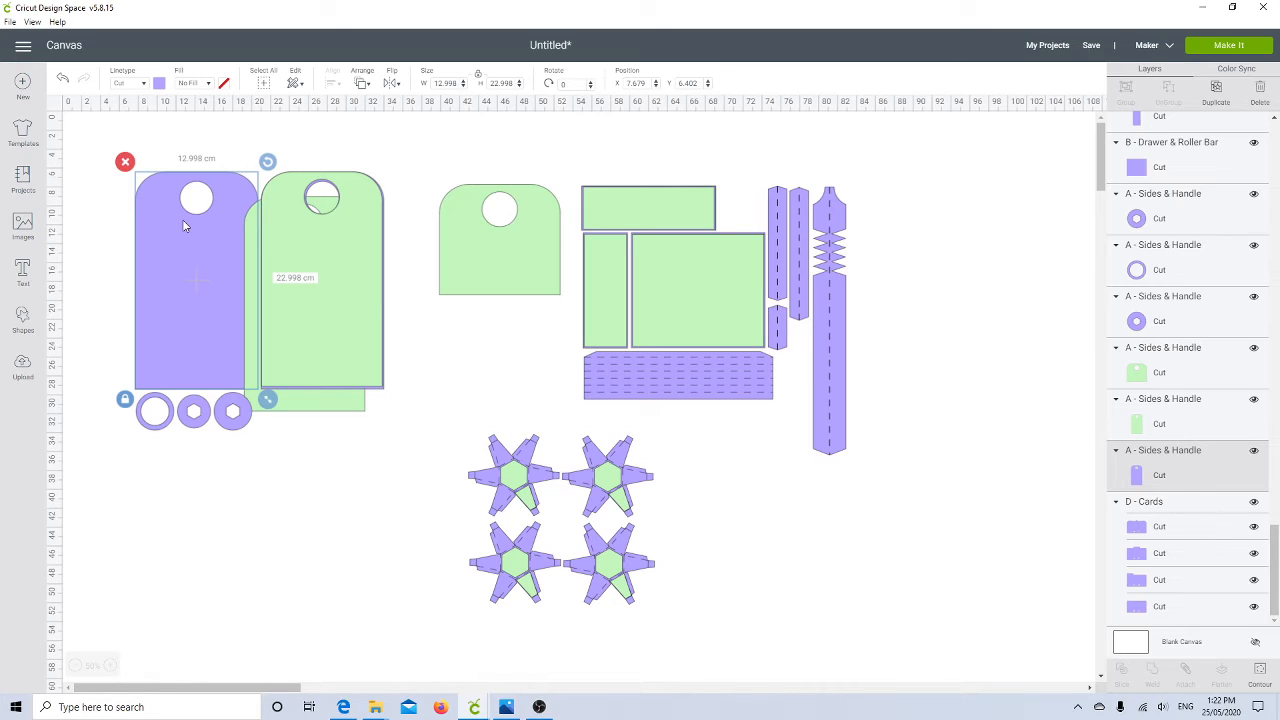
pyautogui.click(270, 472)
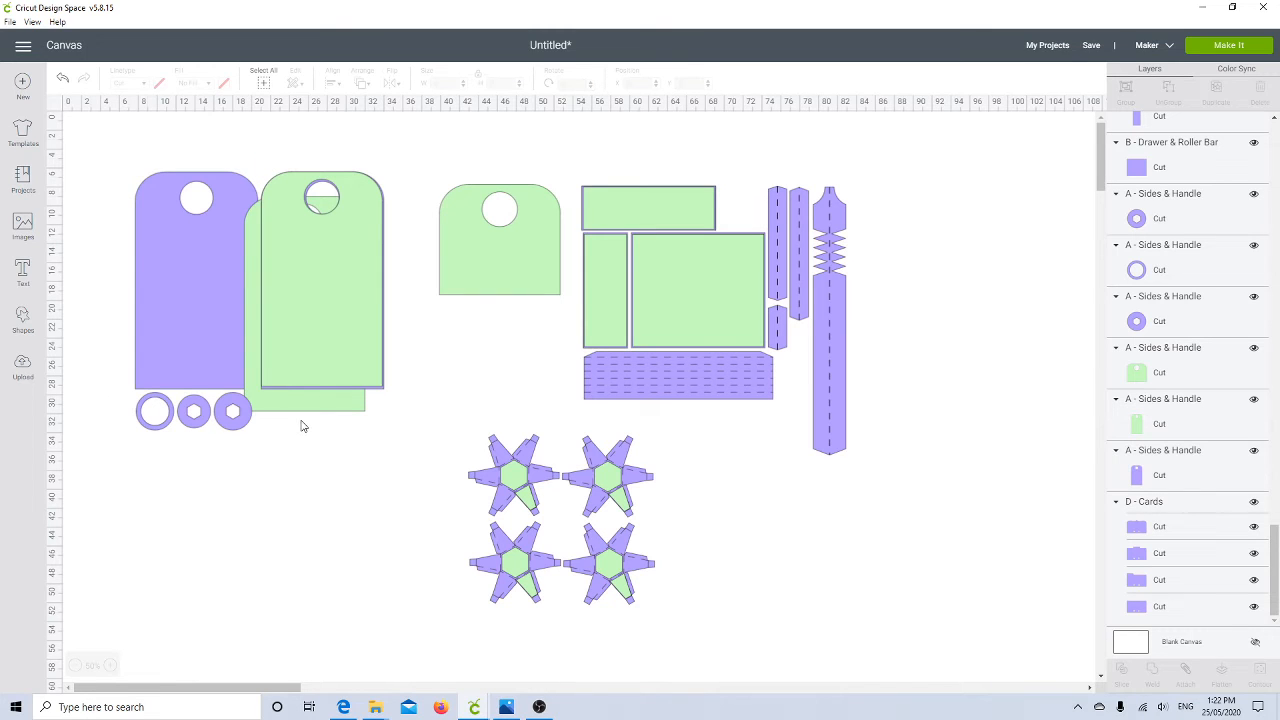
pyautogui.moveTo(305, 408); pyautogui.dragTo(495, 391)
pyautogui.moveTo(360, 349); pyautogui.dragTo(506, 337)
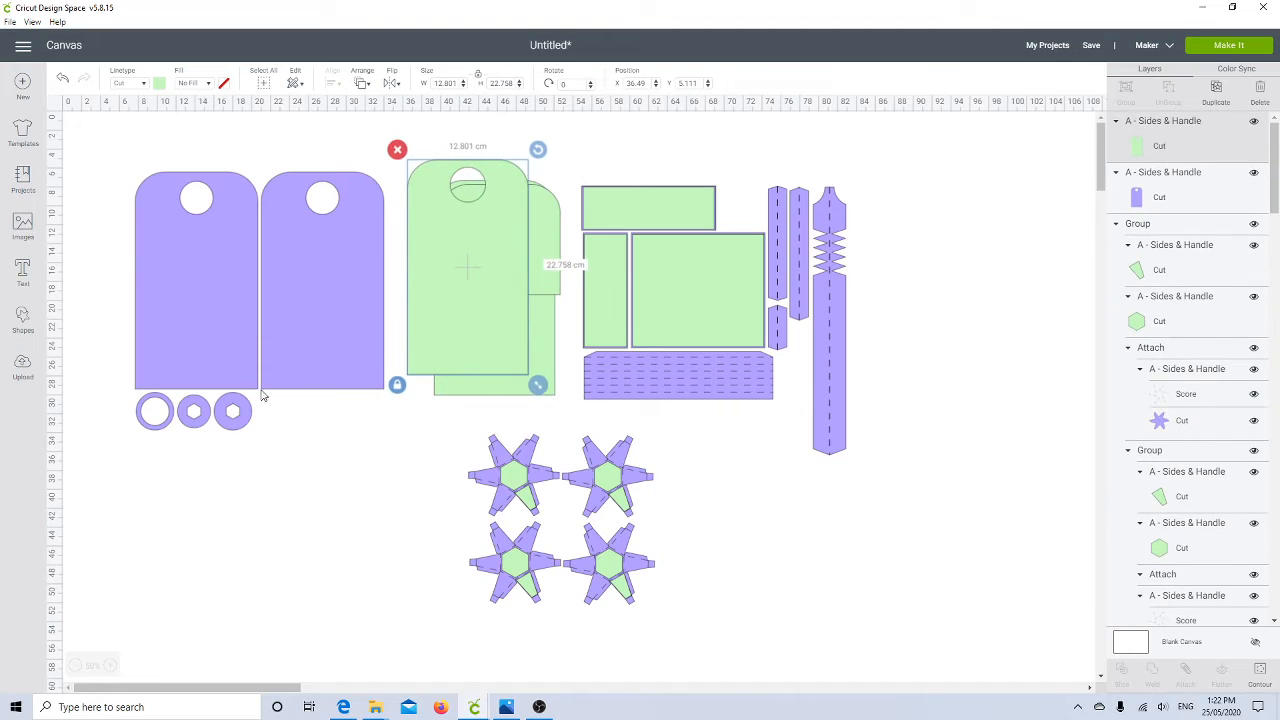
pyautogui.moveTo(112, 403); pyautogui.dragTo(824, 543)
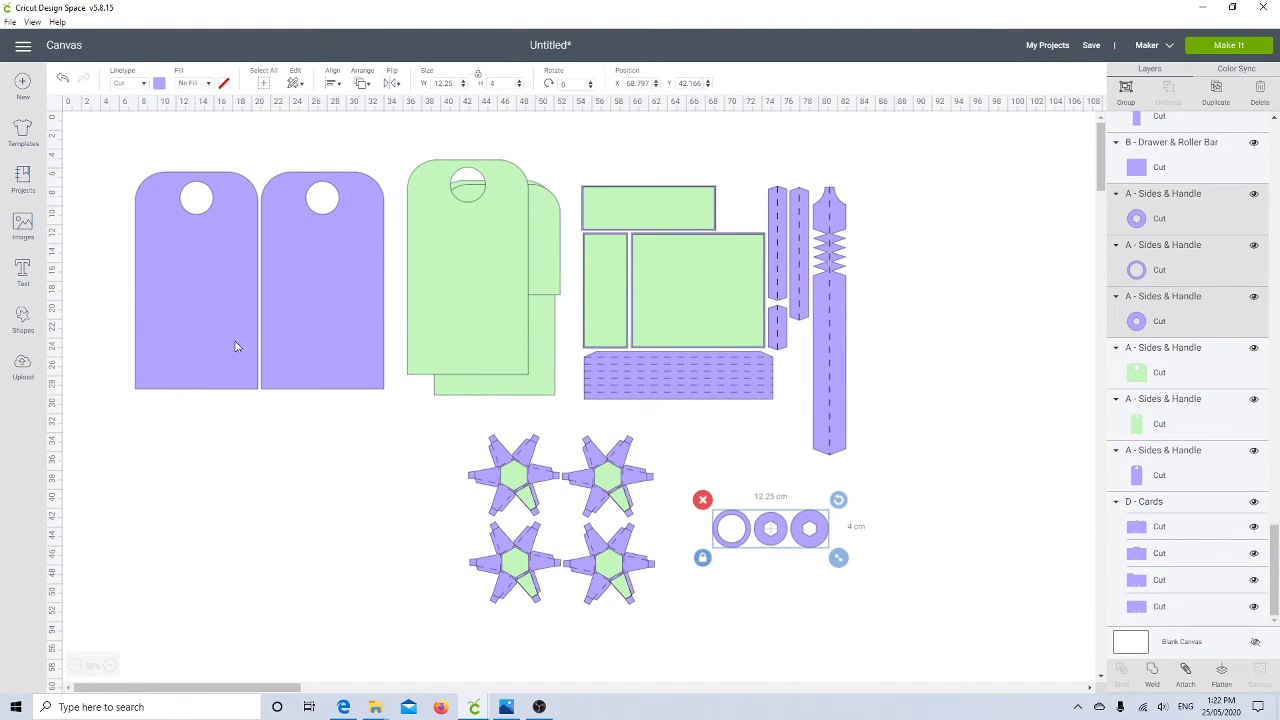
# - Duplicate the two purple side panels and place the copies directly below the originals
pyautogui.click(126, 216)
pyautogui.moveTo(104, 177); pyautogui.dragTo(393, 398)
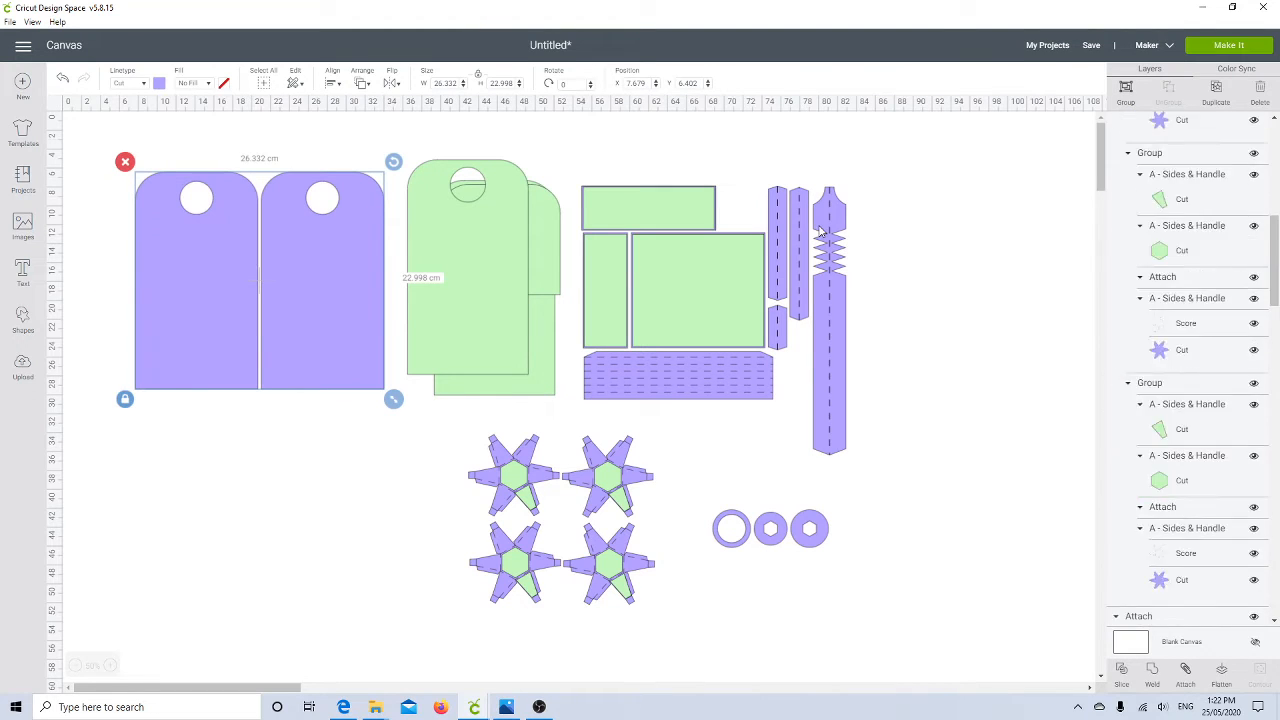
pyautogui.click(1216, 88)
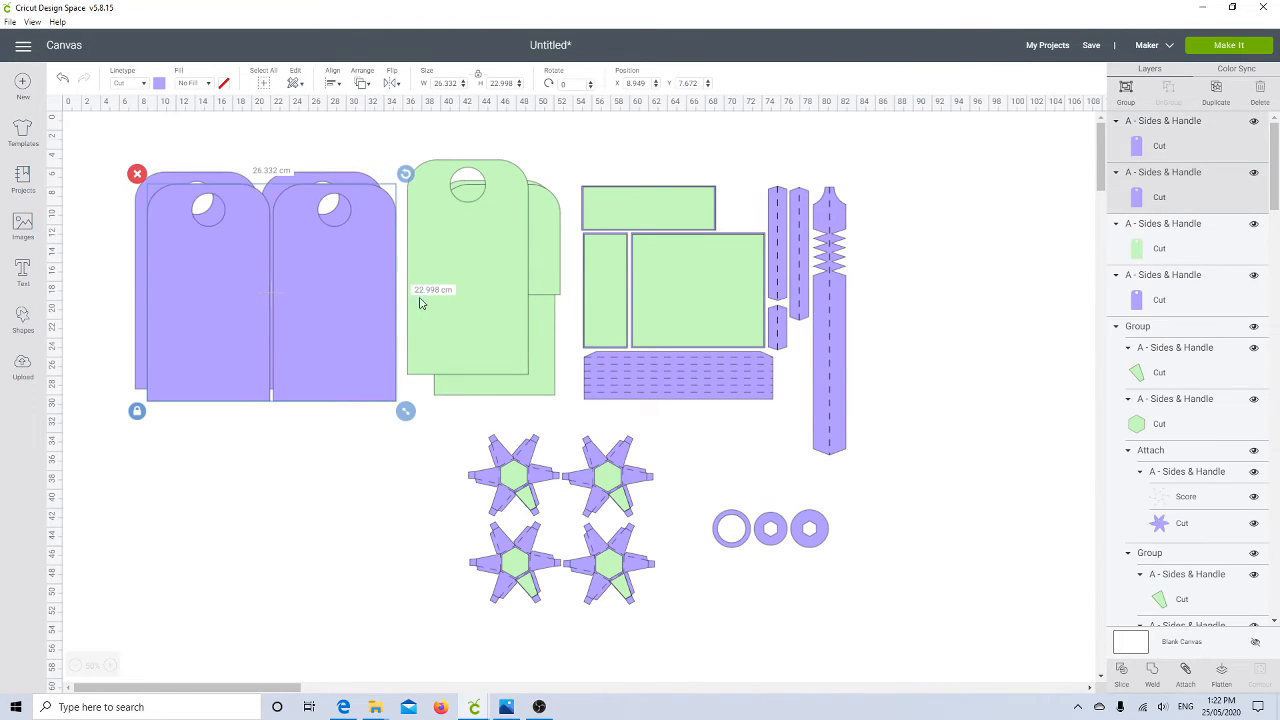
pyautogui.moveTo(343, 286); pyautogui.dragTo(331, 495)
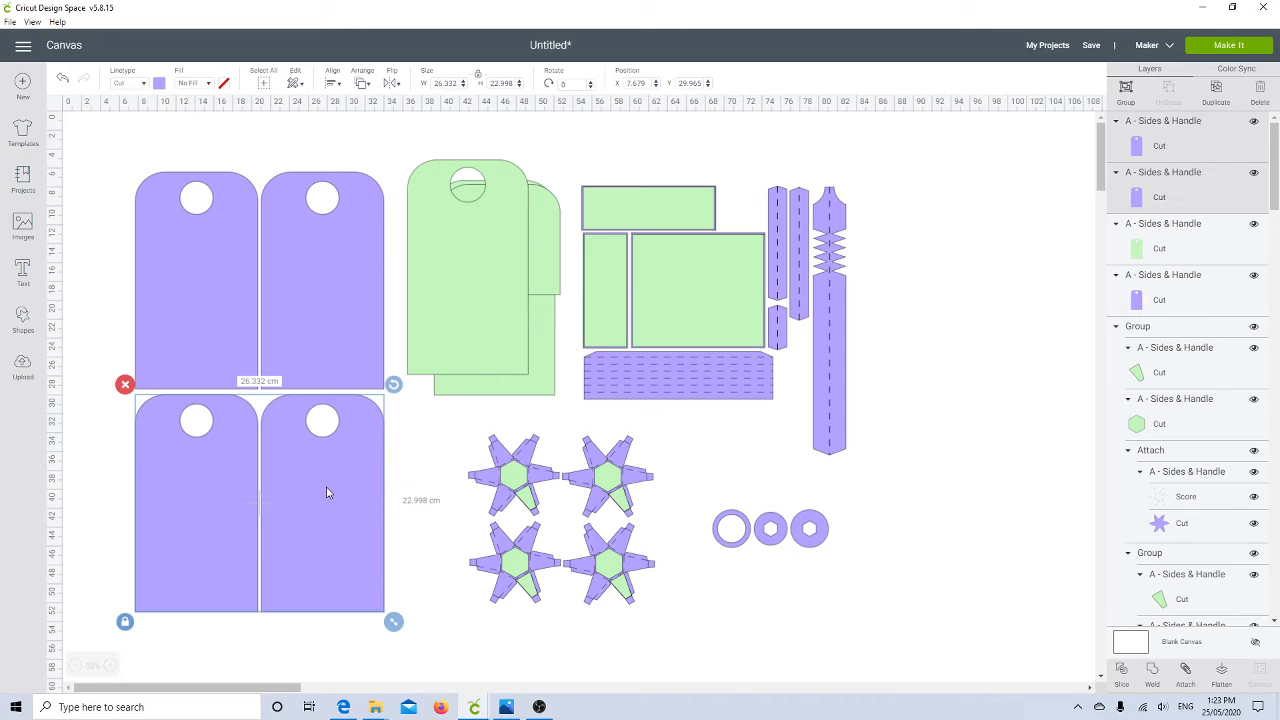
# - Place the two tall green mats on the upper purple side panels, sending the second mat to the front
pyautogui.moveTo(457, 258); pyautogui.dragTo(185, 273)
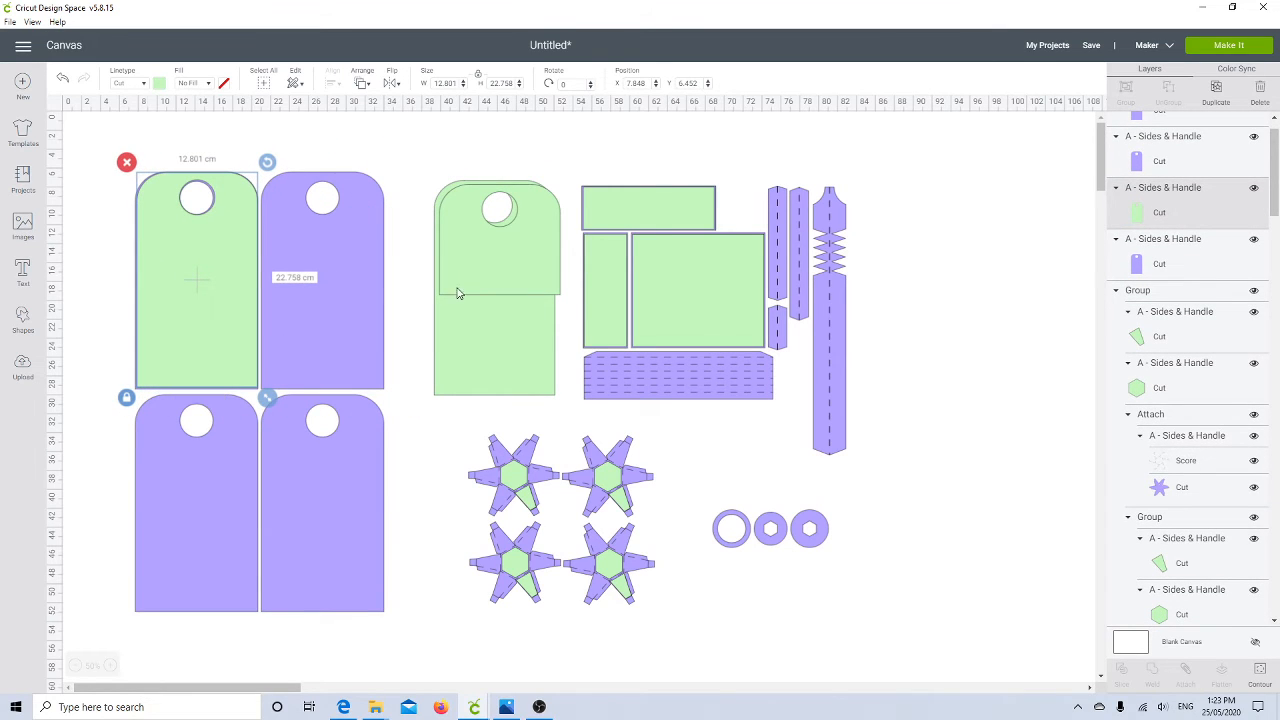
pyautogui.click(469, 321)
pyautogui.moveTo(469, 321); pyautogui.dragTo(349, 319)
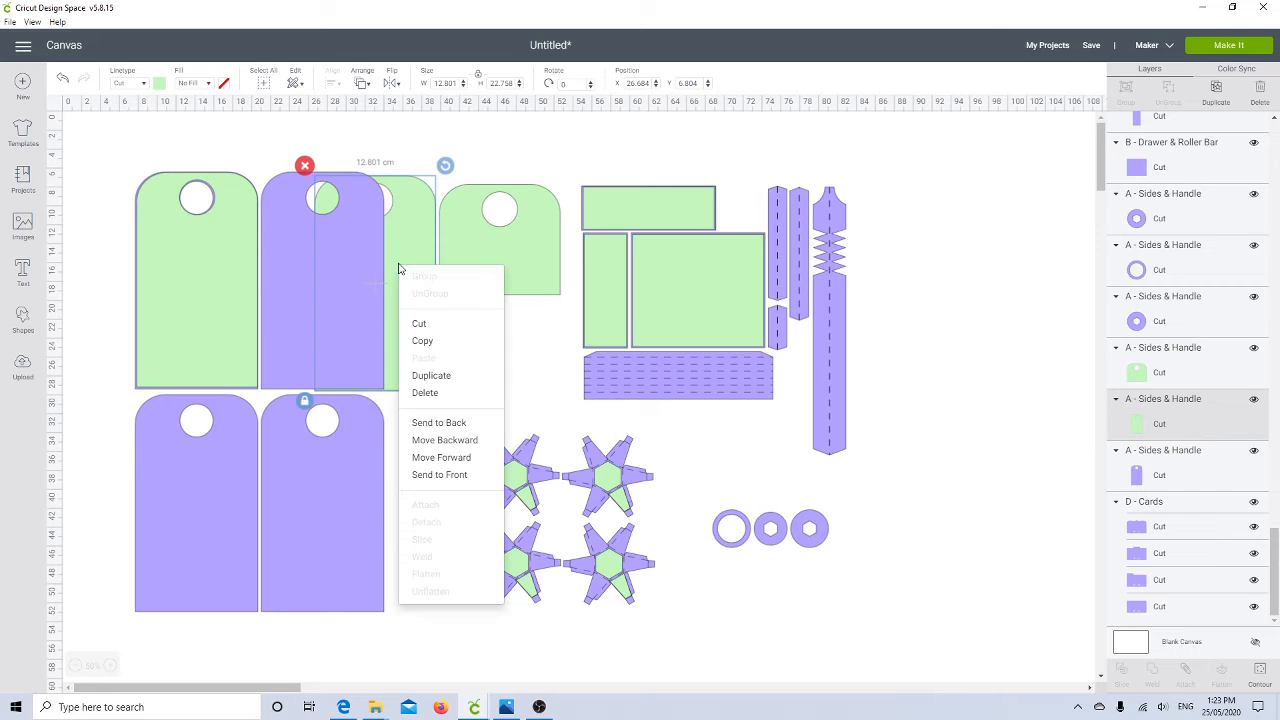
pyautogui.rightClick(399, 265)
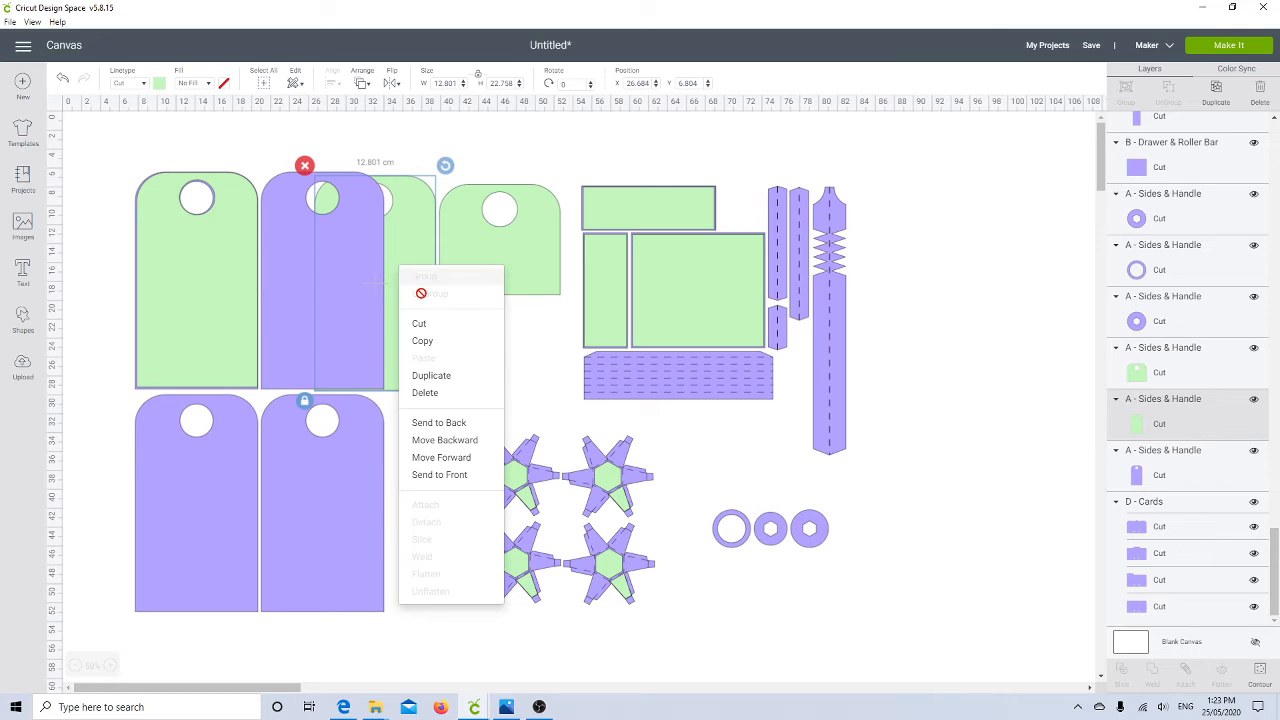
pyautogui.click(439, 474)
pyautogui.moveTo(391, 332); pyautogui.dragTo(341, 328)
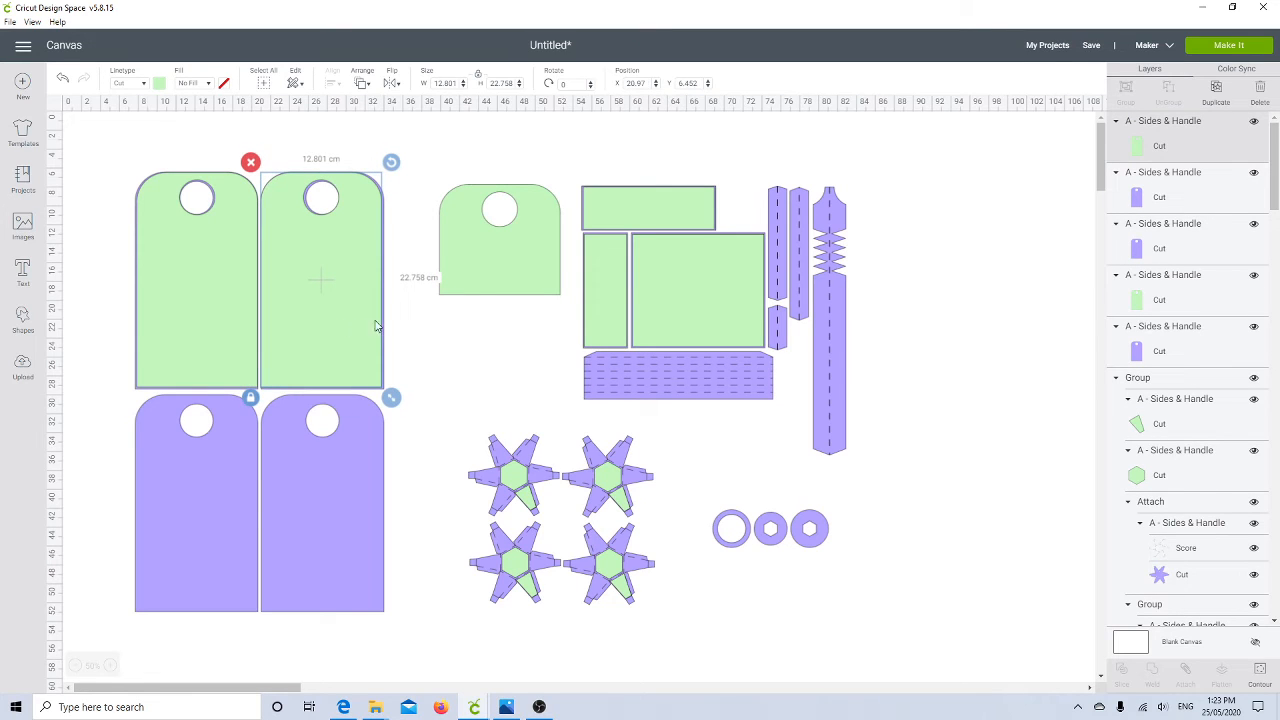
pyautogui.click(418, 355)
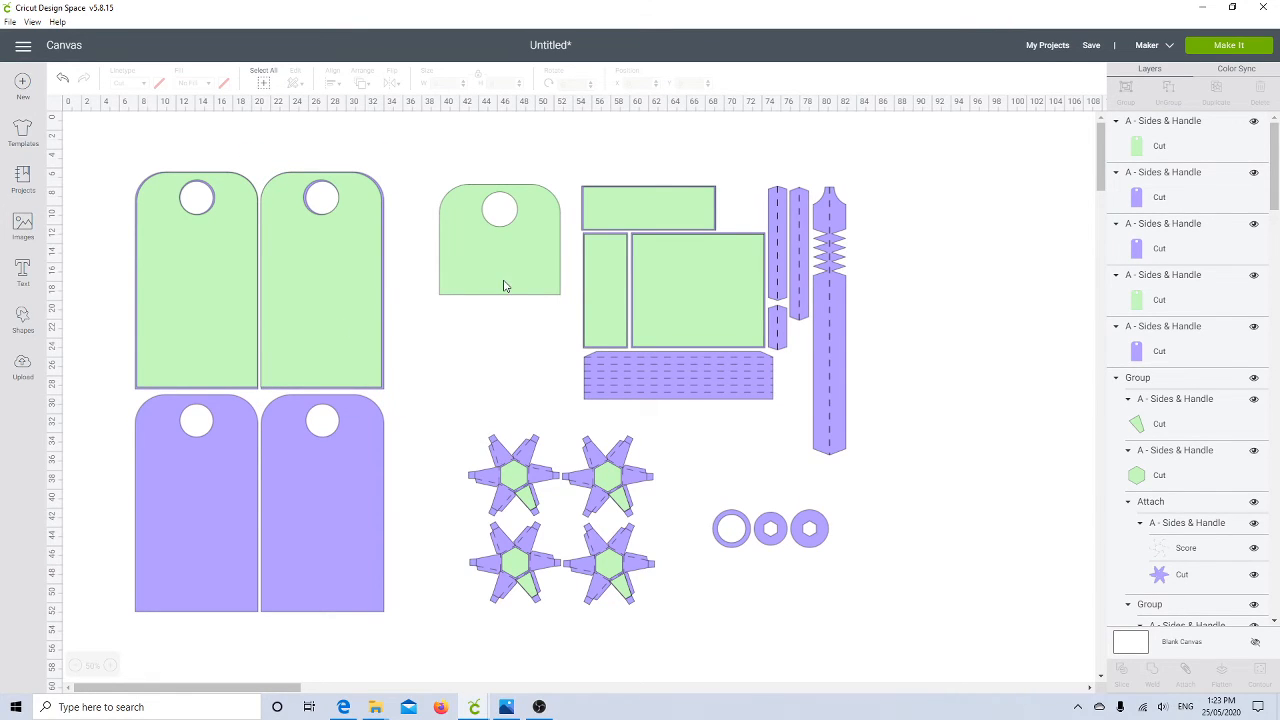
# - Move the short green panel beside the tall side panels, duplicate it, and place the copy directly below
pyautogui.moveTo(506, 283); pyautogui.dragTo(475, 273)
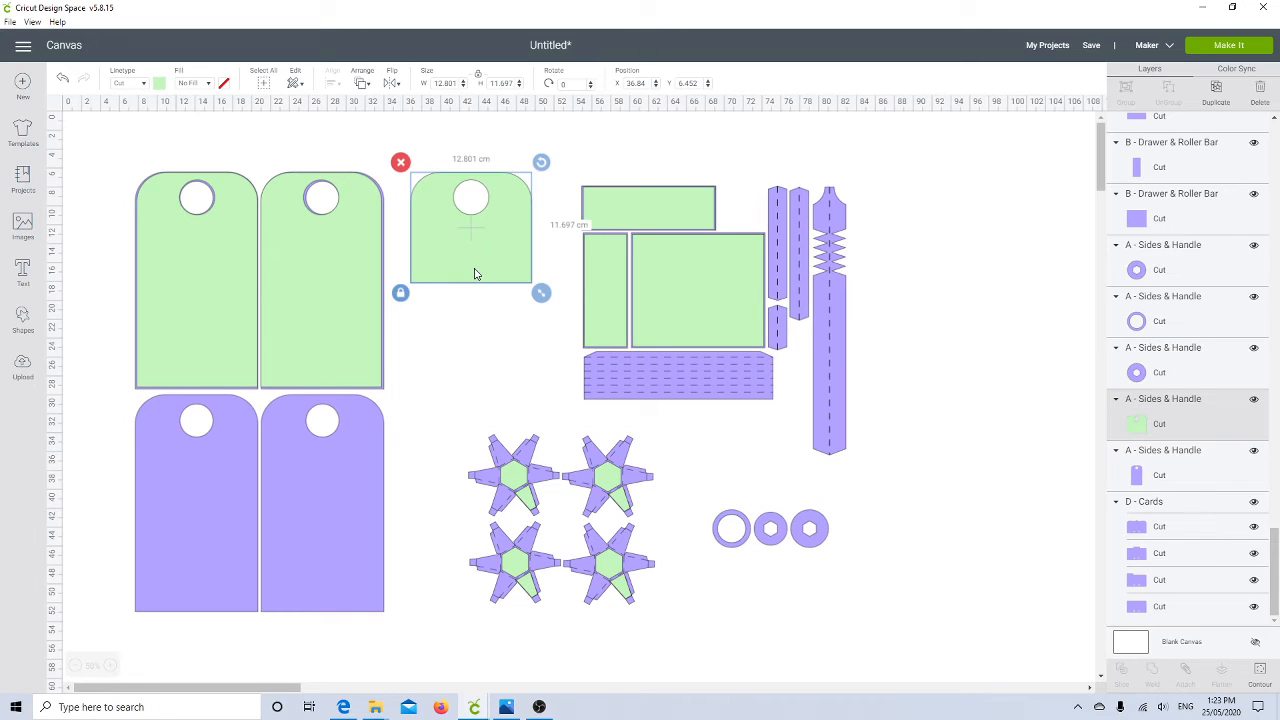
pyautogui.moveTo(475, 274); pyautogui.dragTo(460, 277)
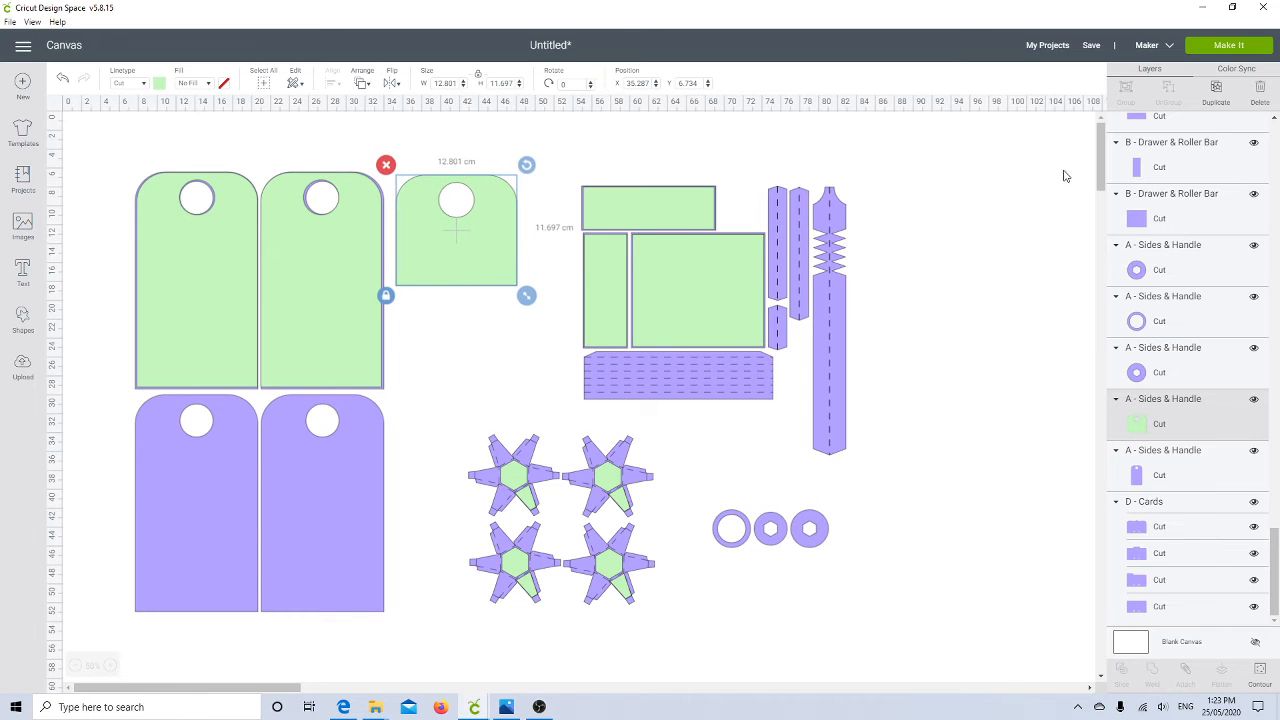
pyautogui.click(1212, 103)
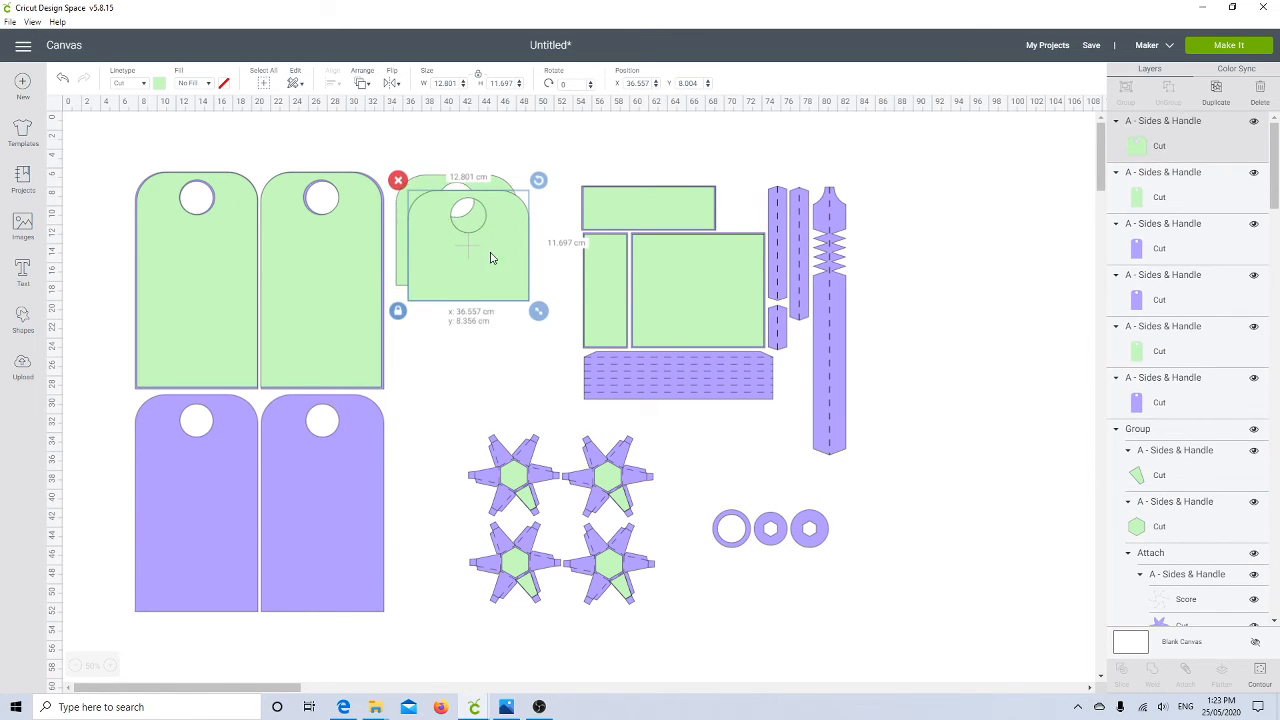
pyautogui.moveTo(491, 257); pyautogui.dragTo(476, 349)
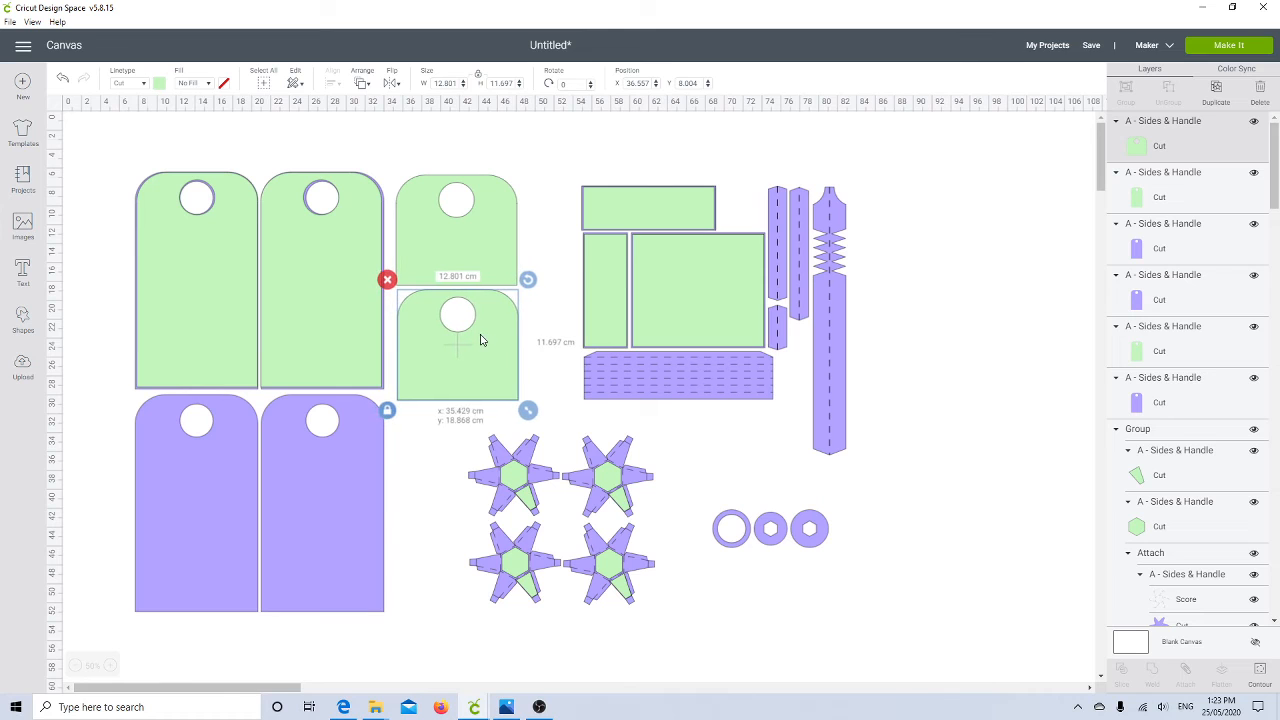
# - Move the star group beneath the short green panels, and group the drawer, roller bar and base pieces and shift them far aside
pyautogui.click(665, 445)
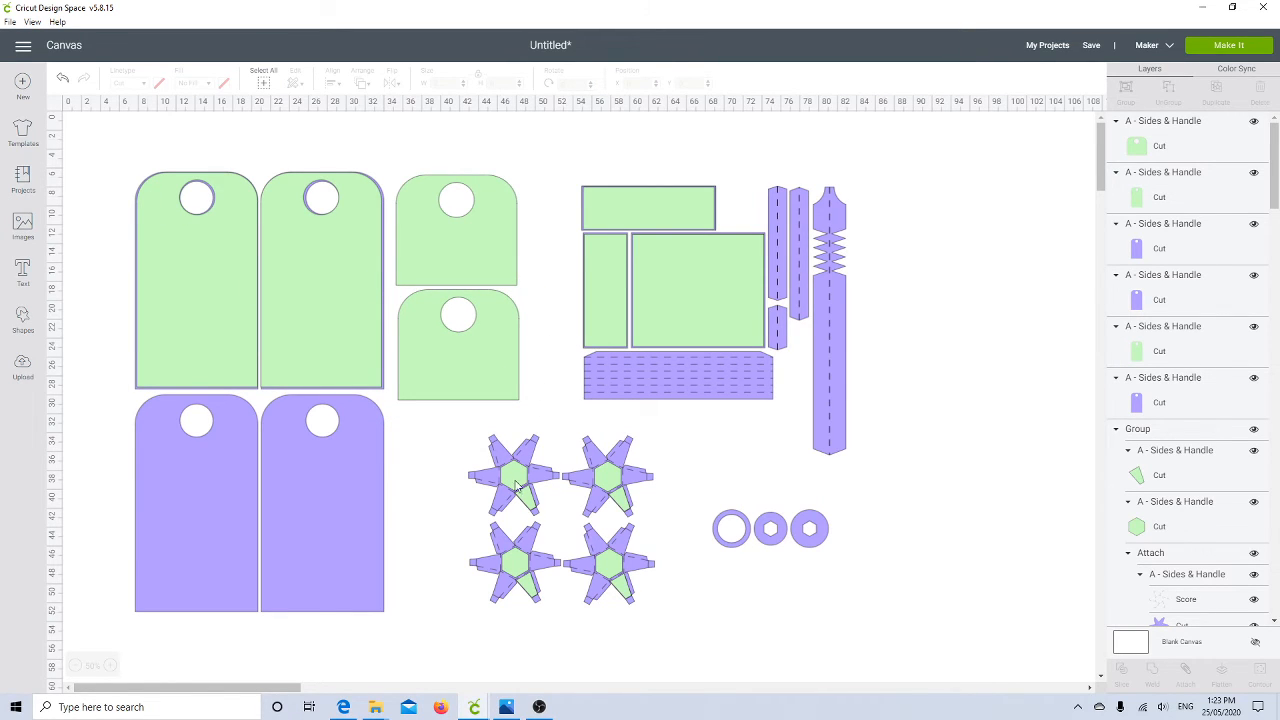
pyautogui.moveTo(517, 485); pyautogui.dragTo(440, 466)
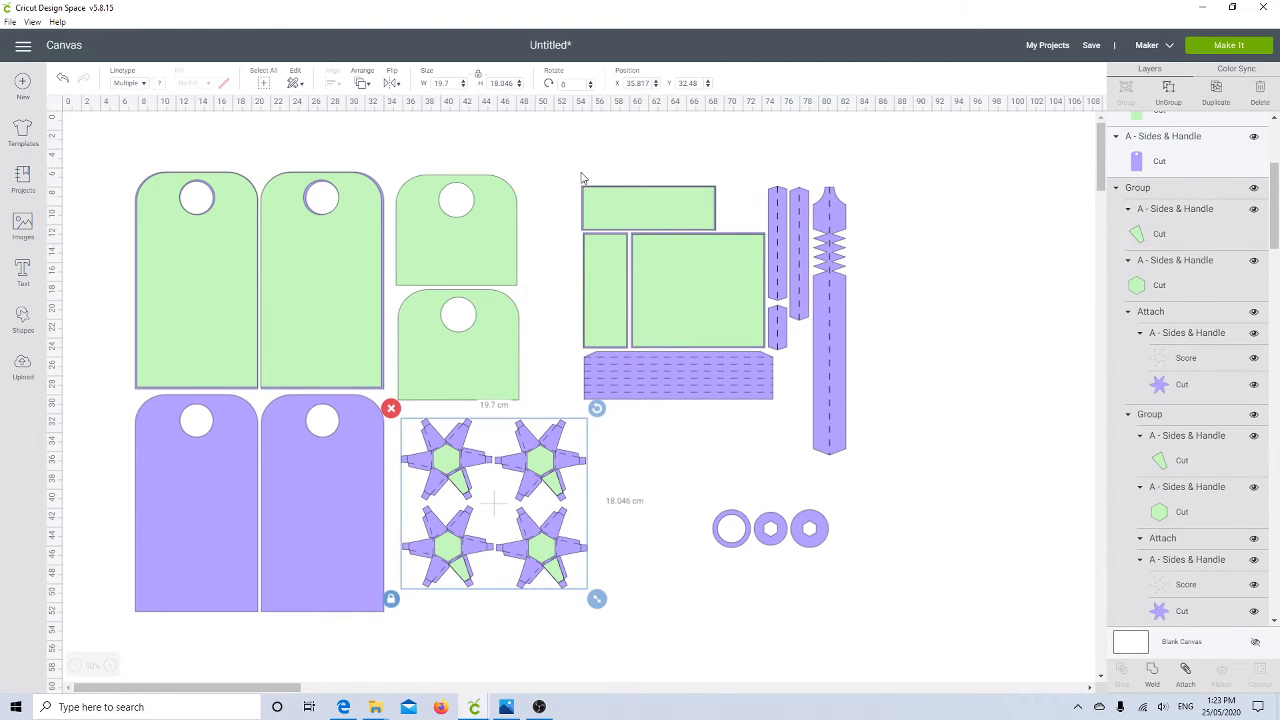
pyautogui.moveTo(566, 163); pyautogui.dragTo(897, 432)
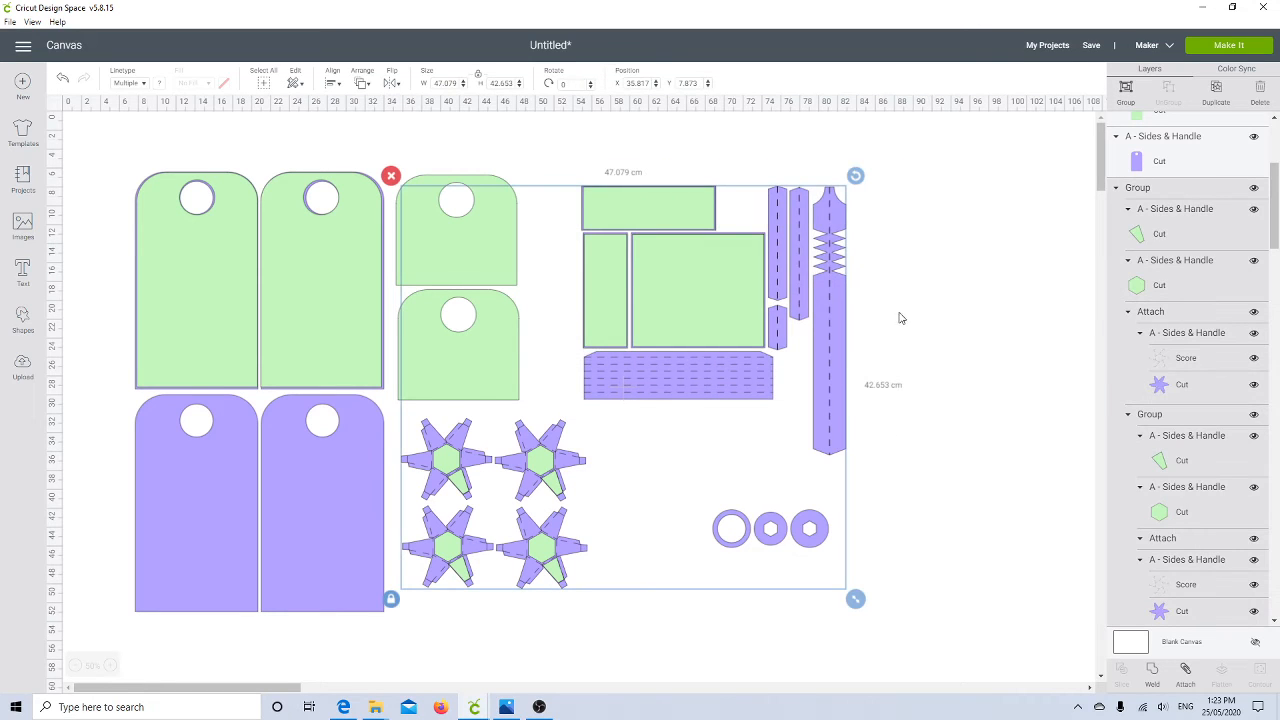
pyautogui.click(918, 345)
pyautogui.moveTo(876, 178); pyautogui.dragTo(584, 408)
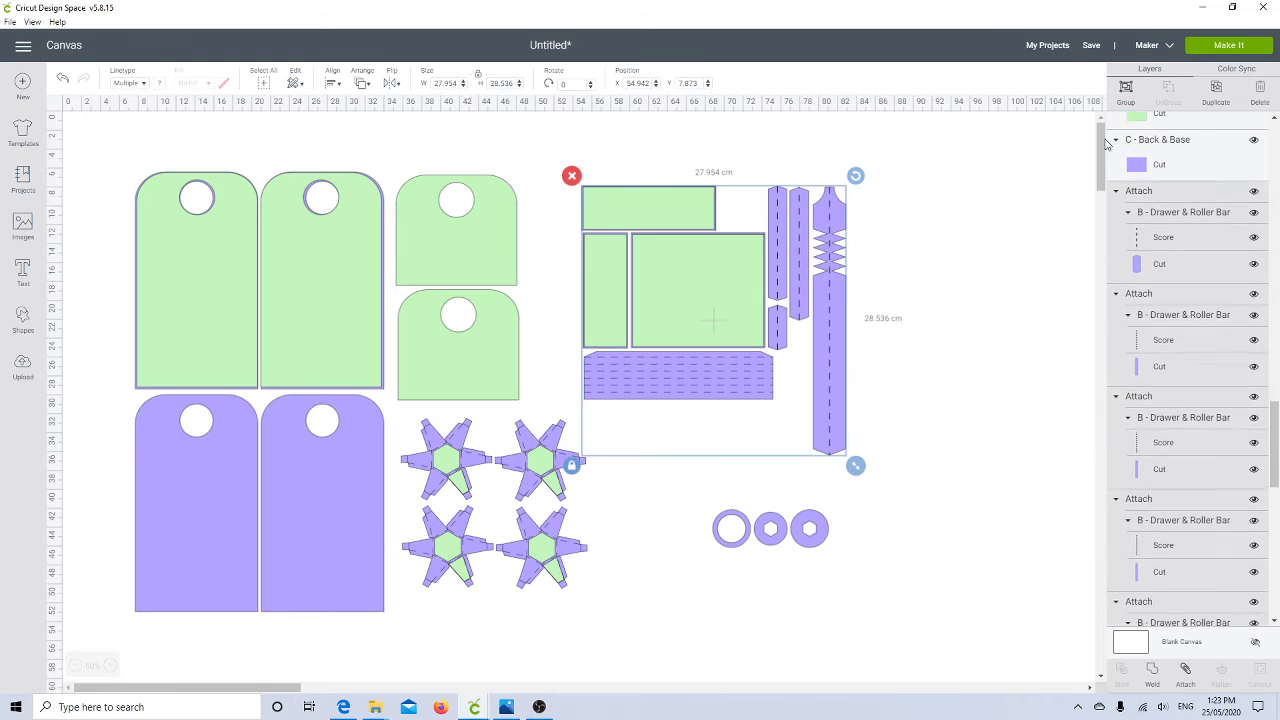
pyautogui.click(1126, 90)
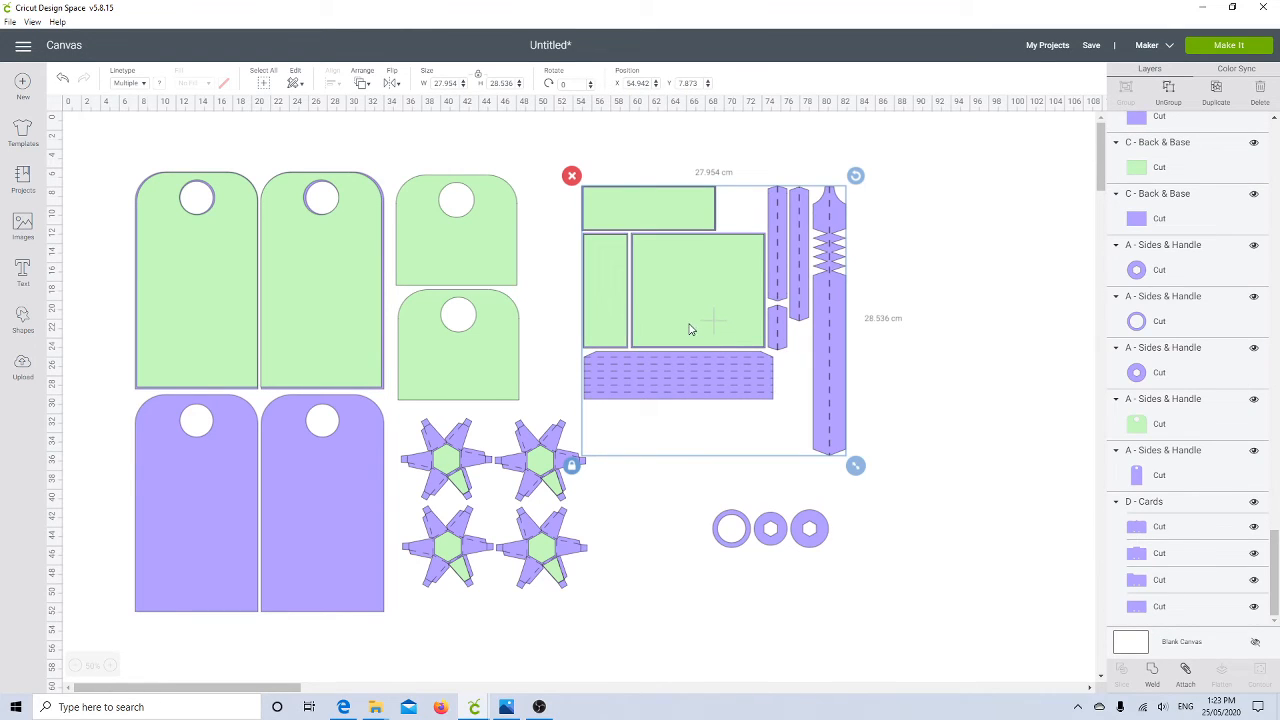
pyautogui.moveTo(690, 325); pyautogui.dragTo(1100, 325)
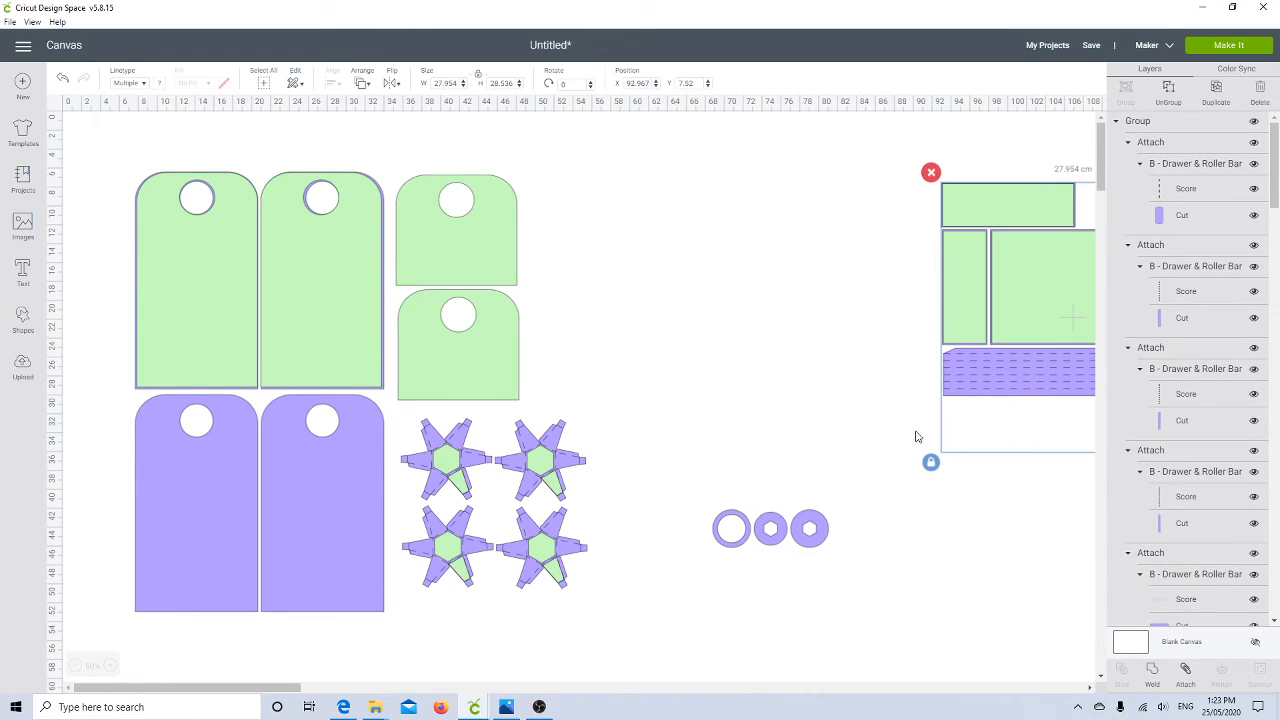
# - Move the larger hexagon-holed disc beside the short green panels, duplicate it, and place the copy directly below
pyautogui.click(810, 530)
pyautogui.moveTo(786, 476); pyautogui.dragTo(585, 216)
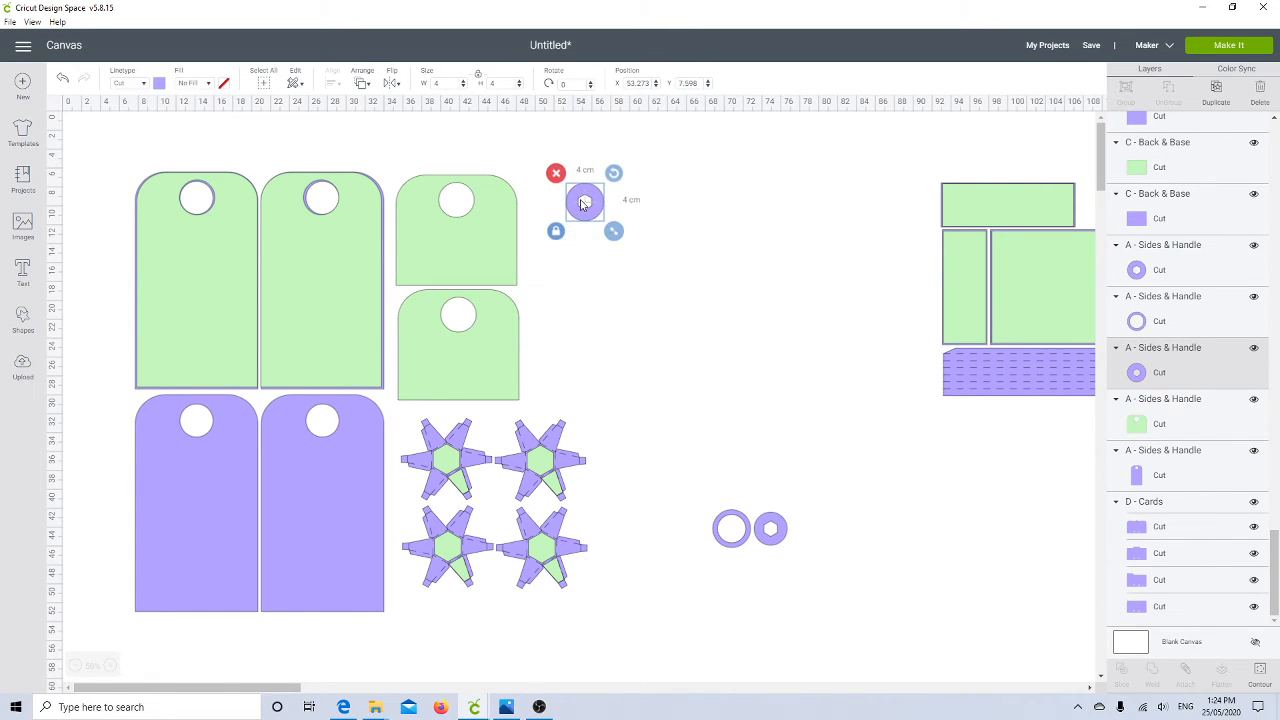
pyautogui.click(596, 280)
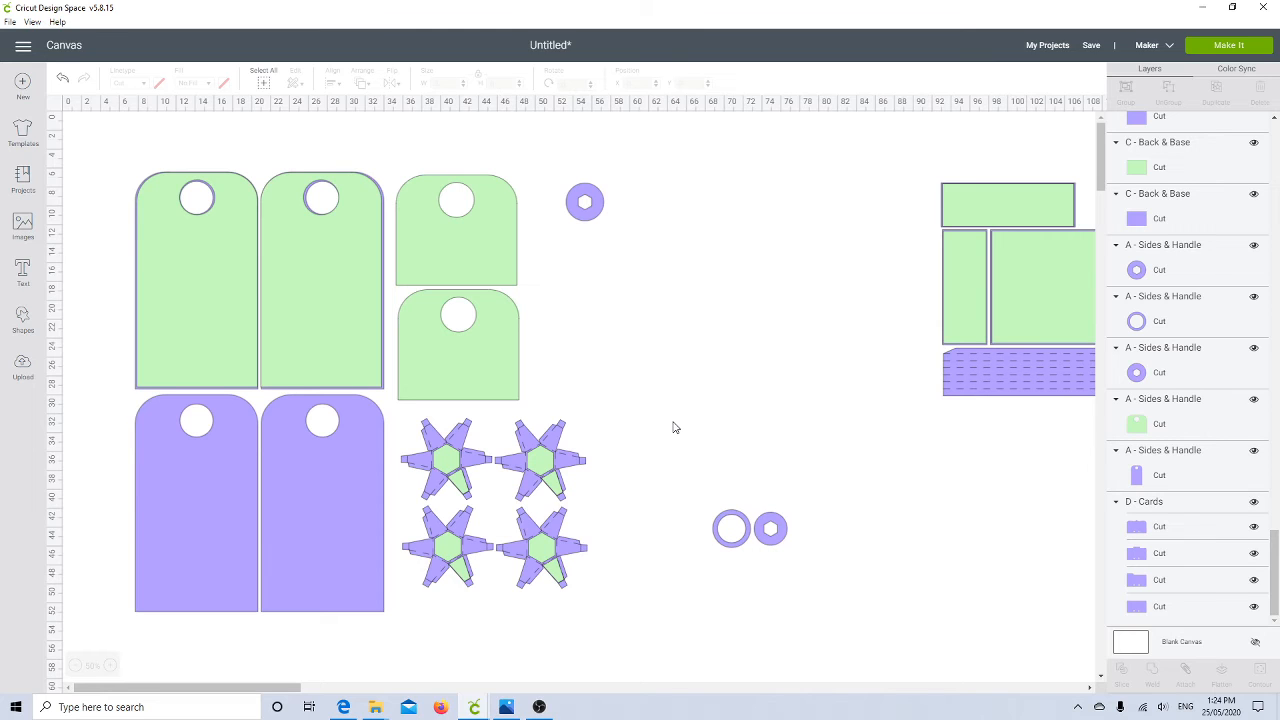
pyautogui.moveTo(585, 215); pyautogui.dragTo(558, 204)
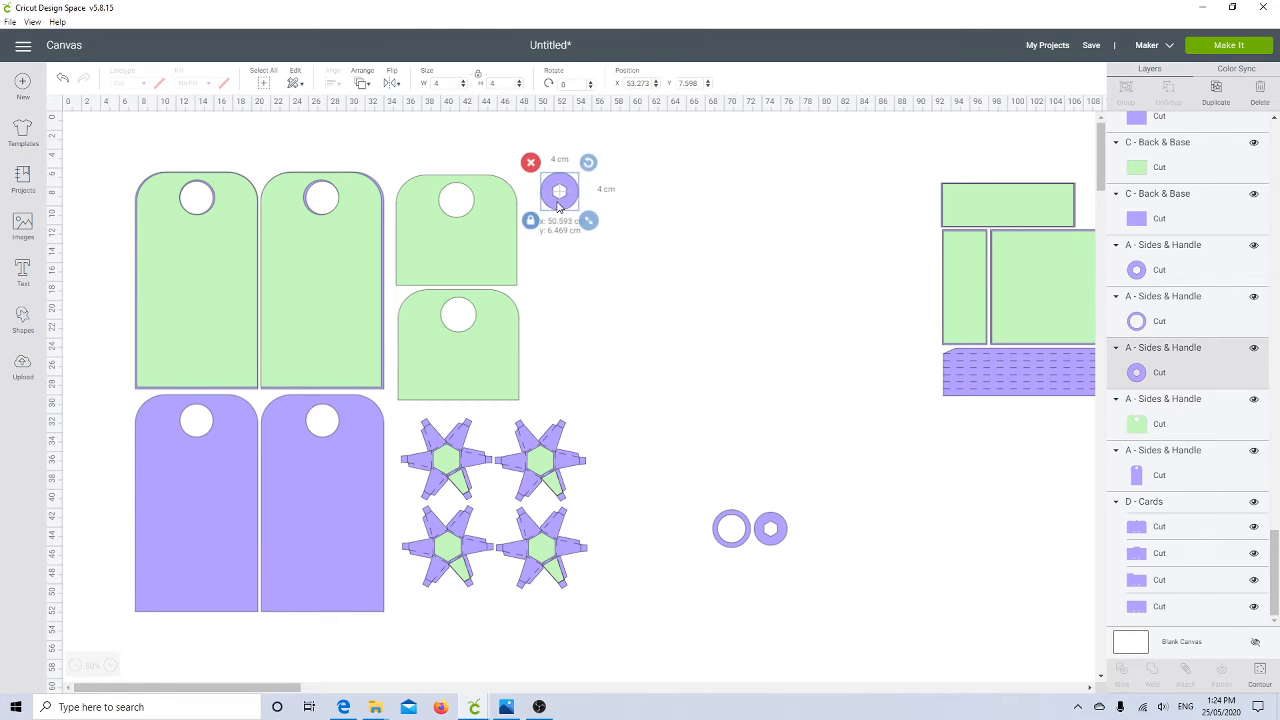
pyautogui.click(1216, 92)
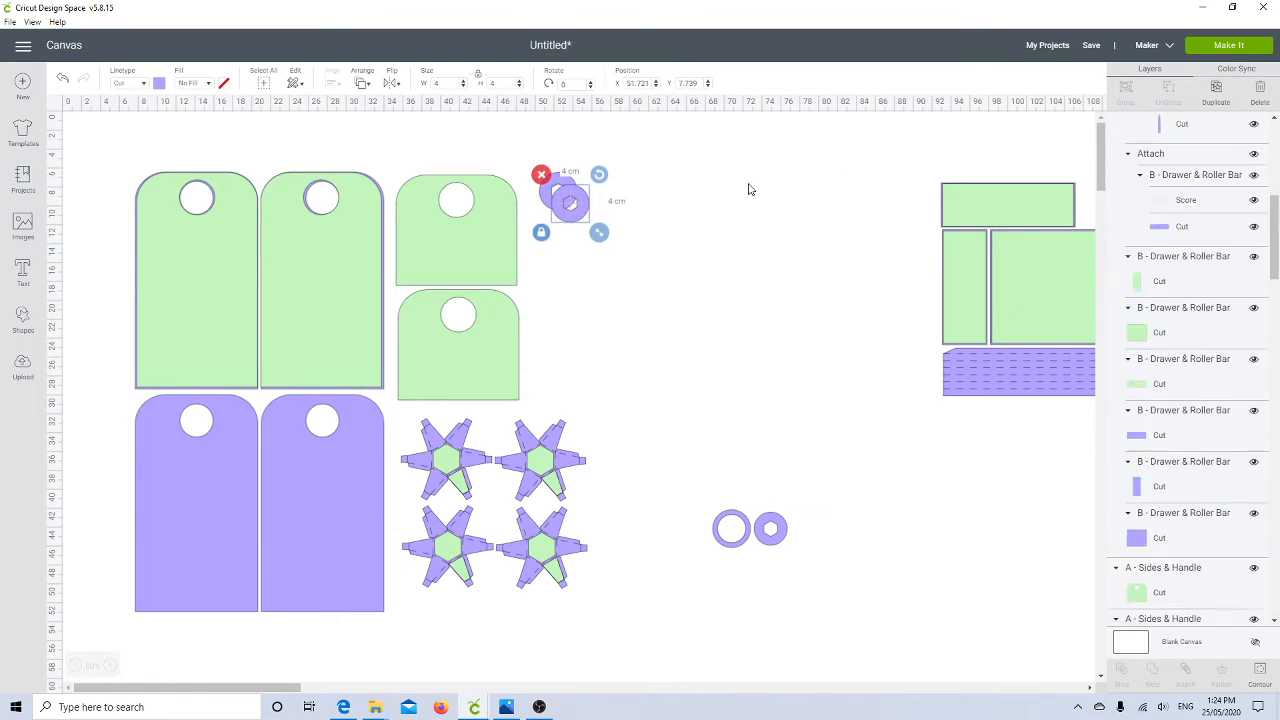
pyautogui.moveTo(574, 220); pyautogui.dragTo(567, 249)
pyautogui.click(584, 260)
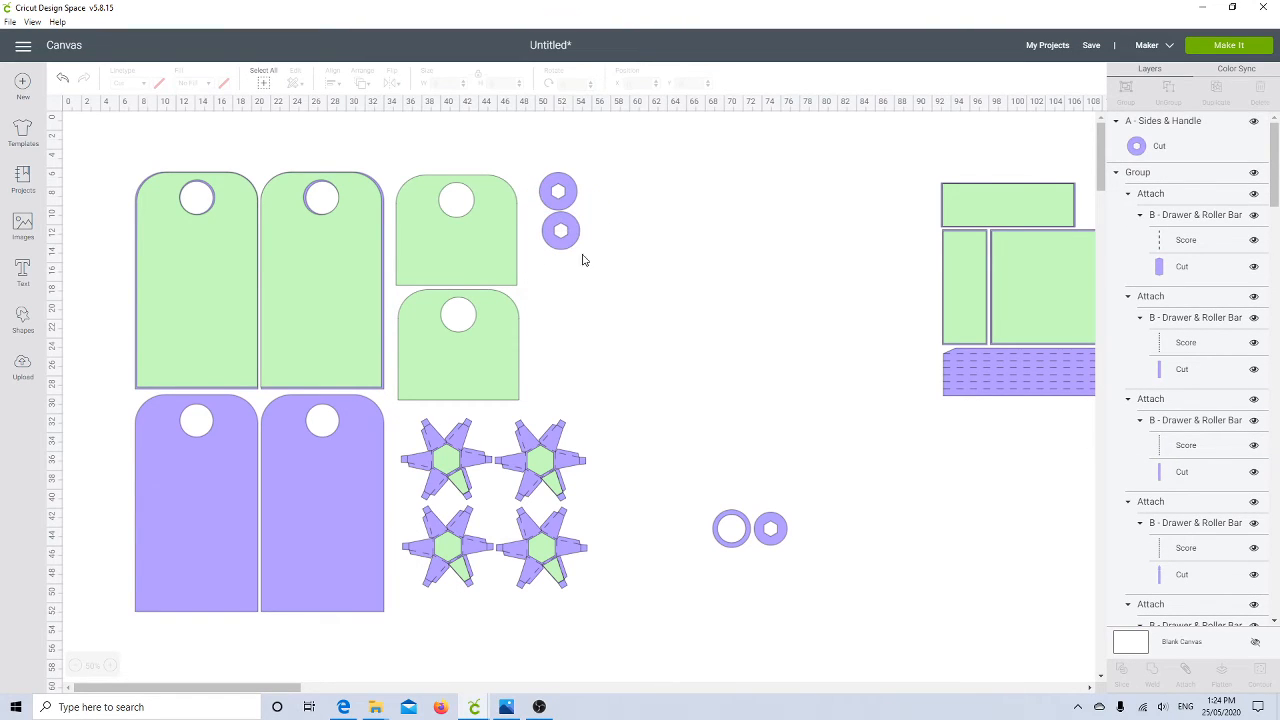
# - Duplicate the pair of discs, then the resulting four, placing the copies alongside to form two rows of four
pyautogui.moveTo(532, 171); pyautogui.dragTo(604, 263)
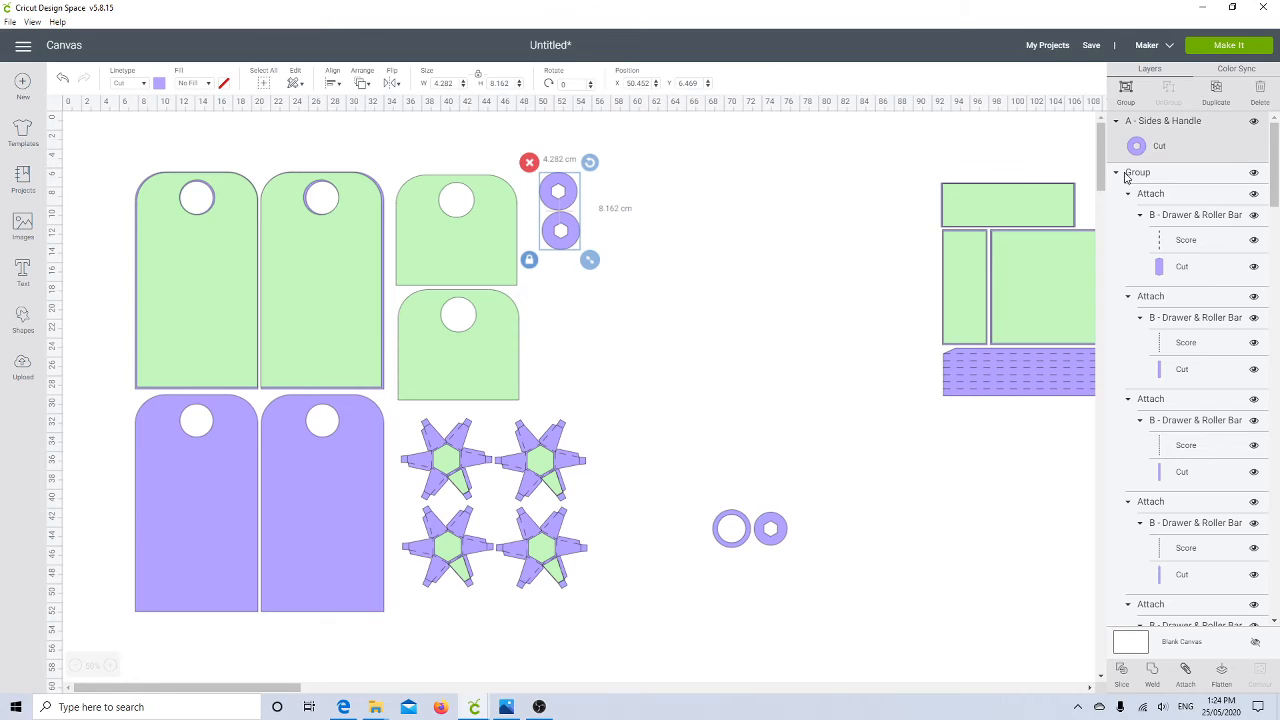
pyautogui.click(1216, 90)
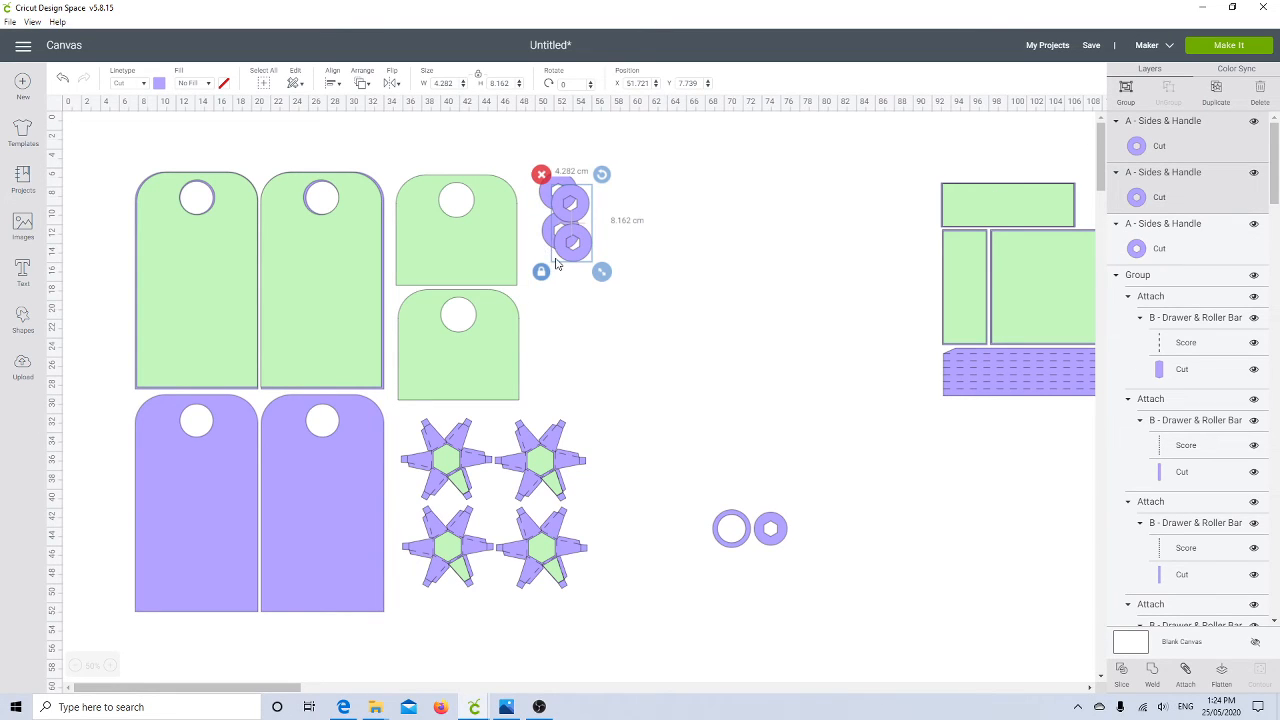
pyautogui.moveTo(569, 257); pyautogui.dragTo(598, 243)
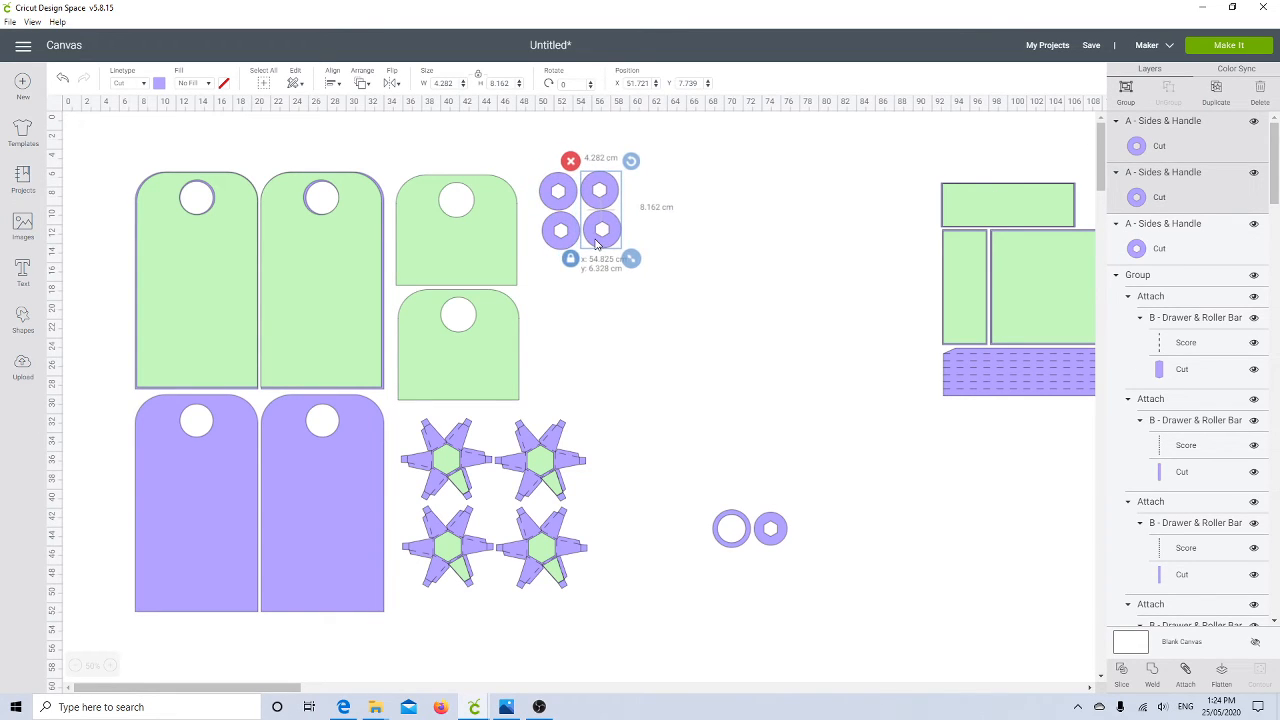
pyautogui.click(557, 272)
pyautogui.moveTo(531, 160); pyautogui.dragTo(672, 232)
pyautogui.click(1203, 100)
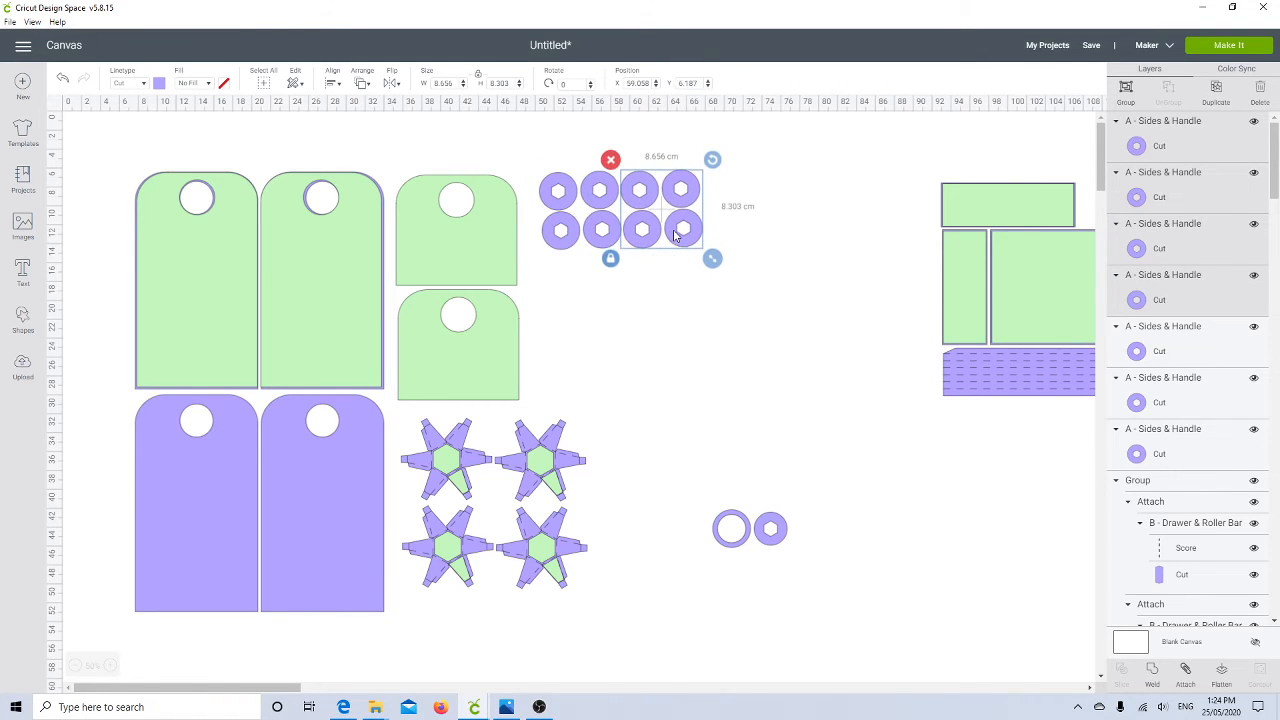
pyautogui.click(733, 236)
pyautogui.moveTo(659, 151); pyautogui.dragTo(712, 253)
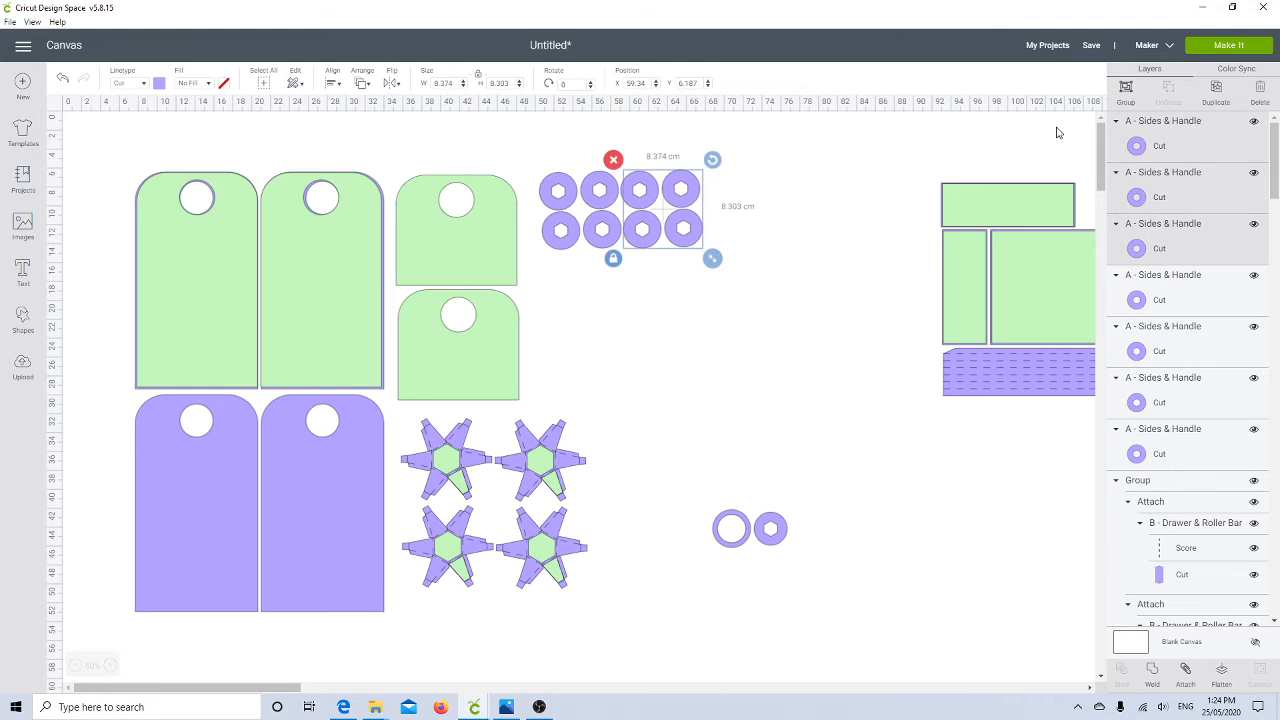
pyautogui.click(1215, 95)
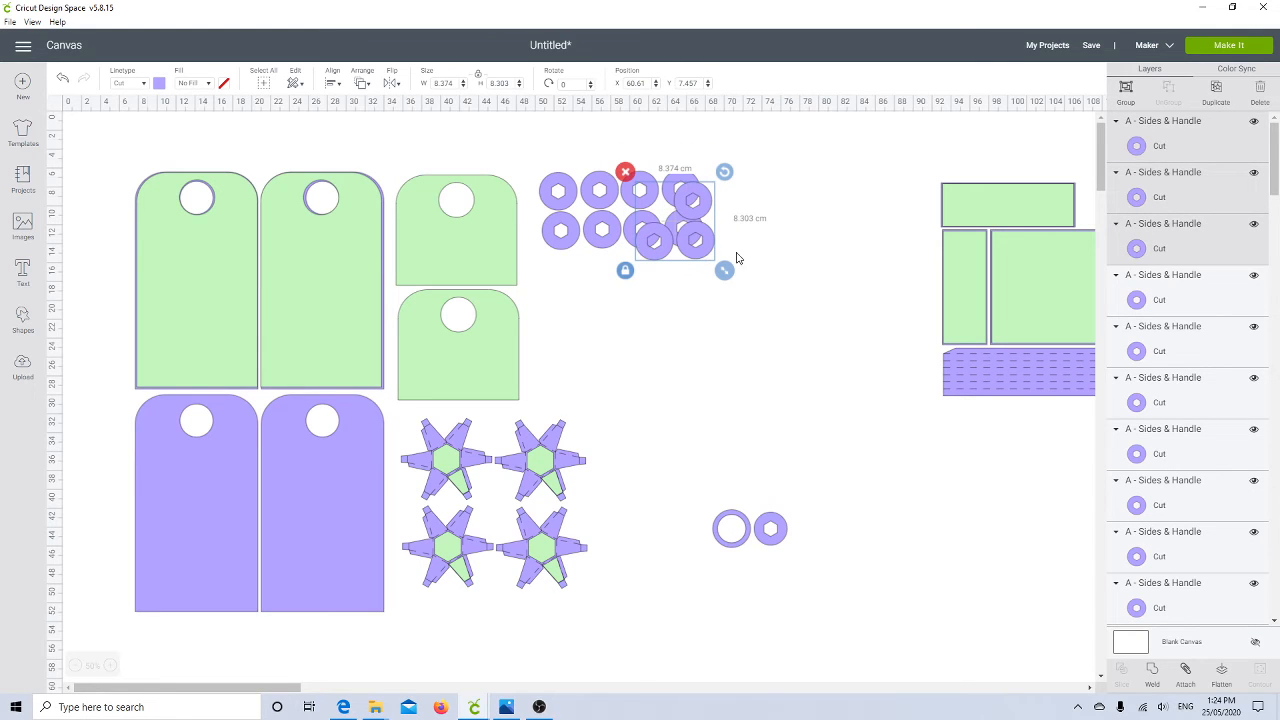
pyautogui.moveTo(690, 259); pyautogui.dragTo(760, 284)
pyautogui.press('Delete')
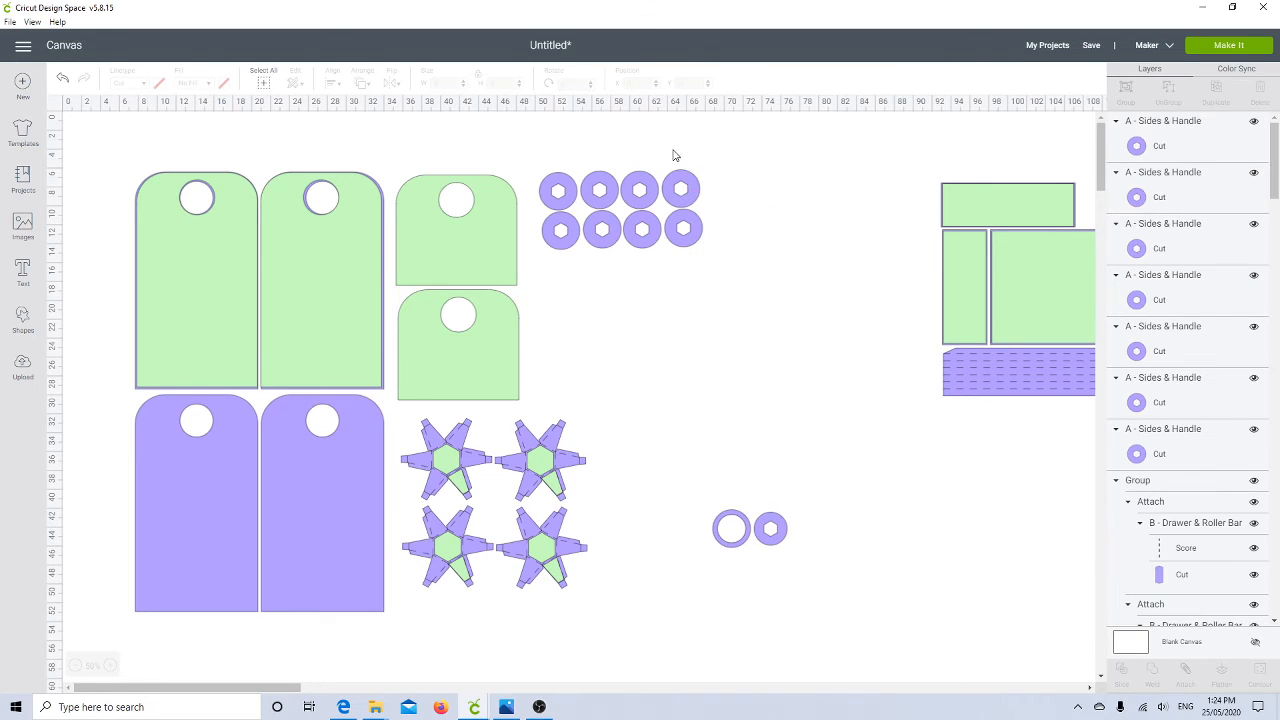
# - Duplicate the last column of two discs and place the copy beside it to make two rows of five
pyautogui.moveTo(672, 147); pyautogui.dragTo(705, 262)
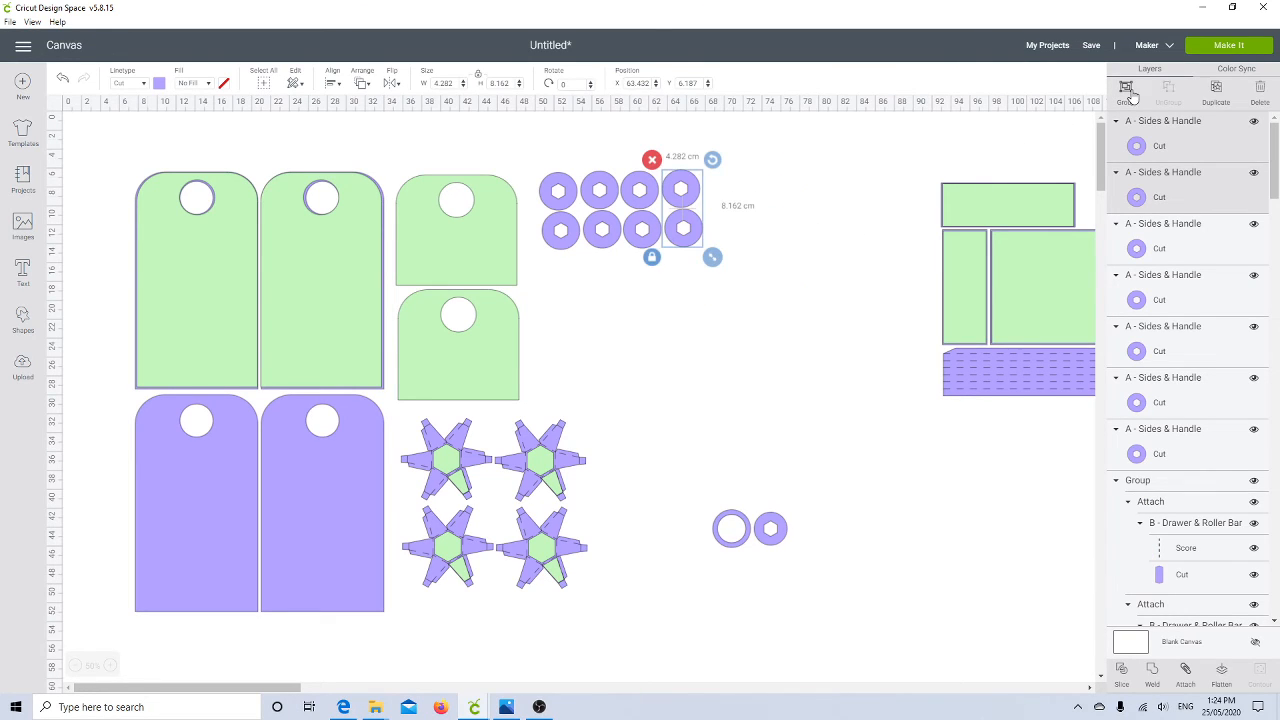
pyautogui.click(1216, 88)
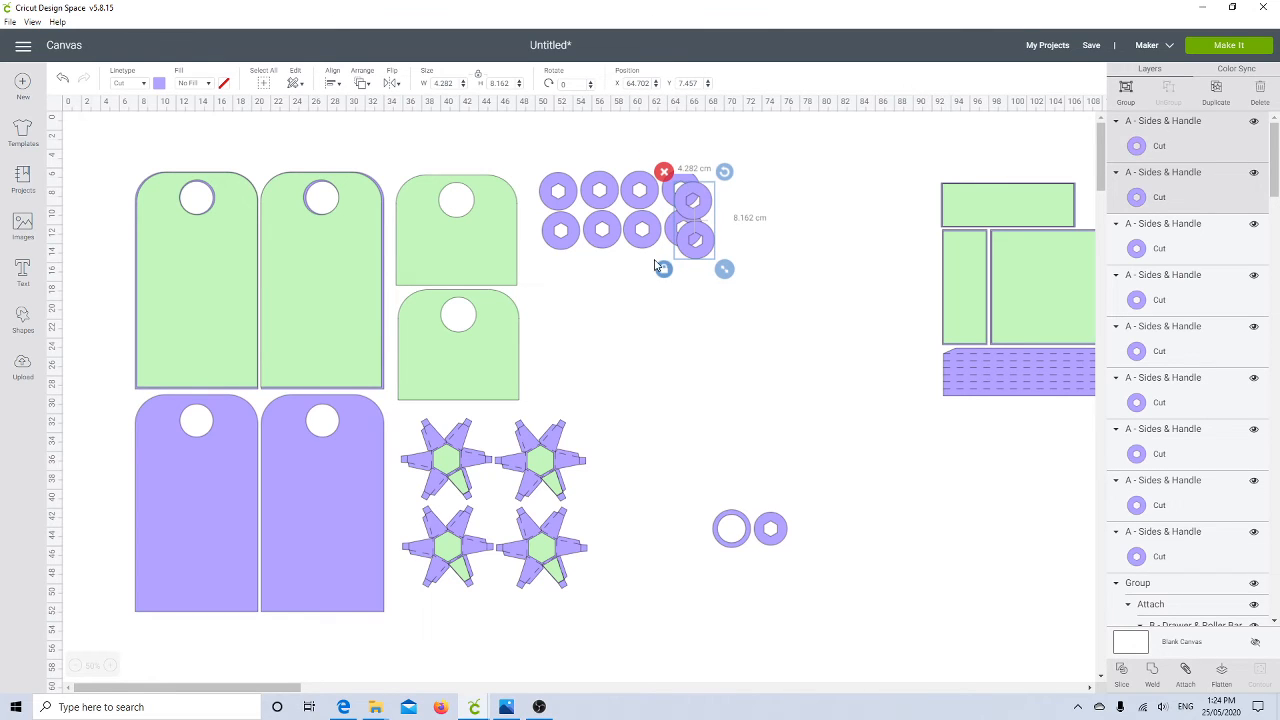
pyautogui.moveTo(711, 251); pyautogui.dragTo(726, 244)
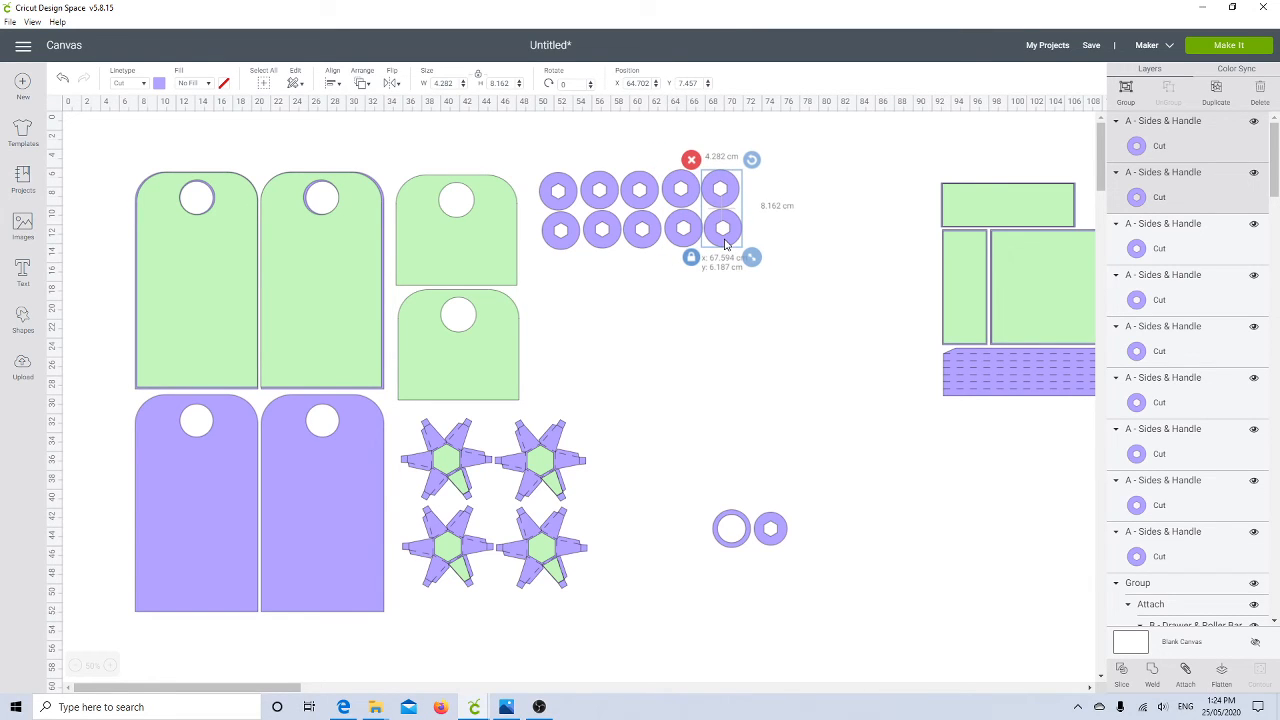
# - Duplicate all ten discs and place the copies directly below to form four rows of five
pyautogui.click(669, 280)
pyautogui.moveTo(530, 164); pyautogui.dragTo(775, 259)
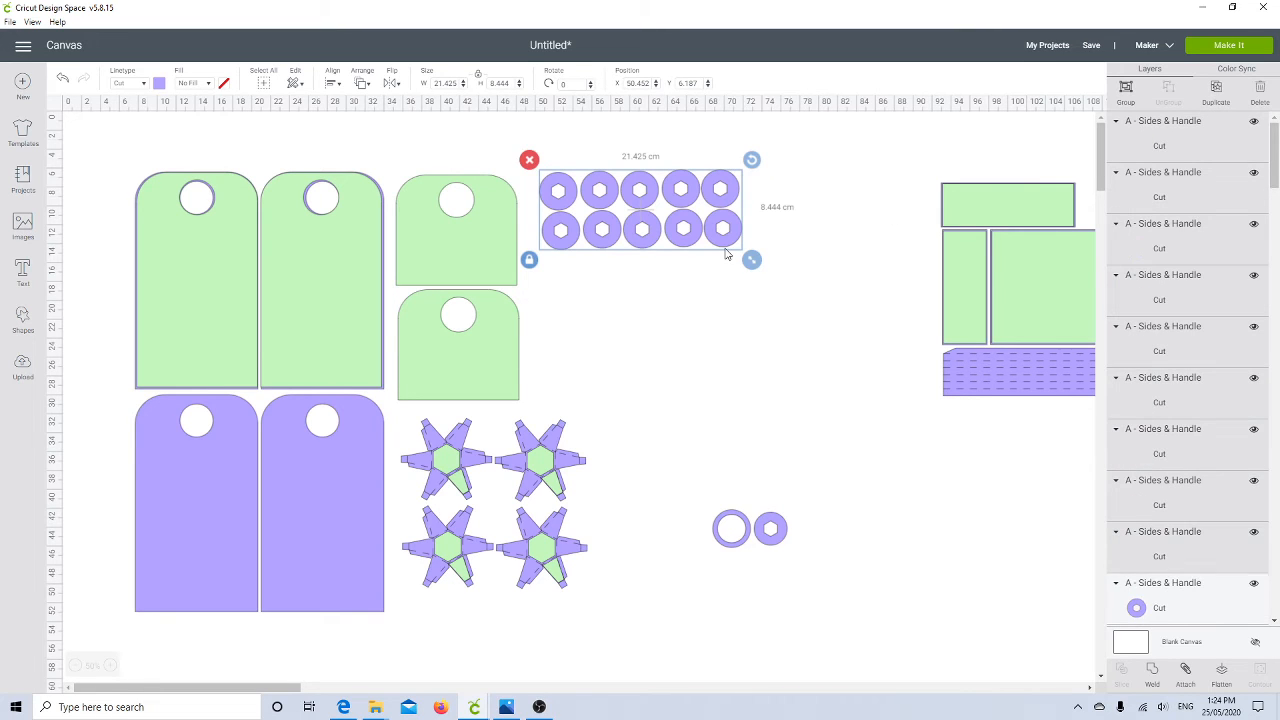
pyautogui.hotkey('ctrl', 'd')
pyautogui.moveTo(706, 250); pyautogui.dragTo(701, 319)
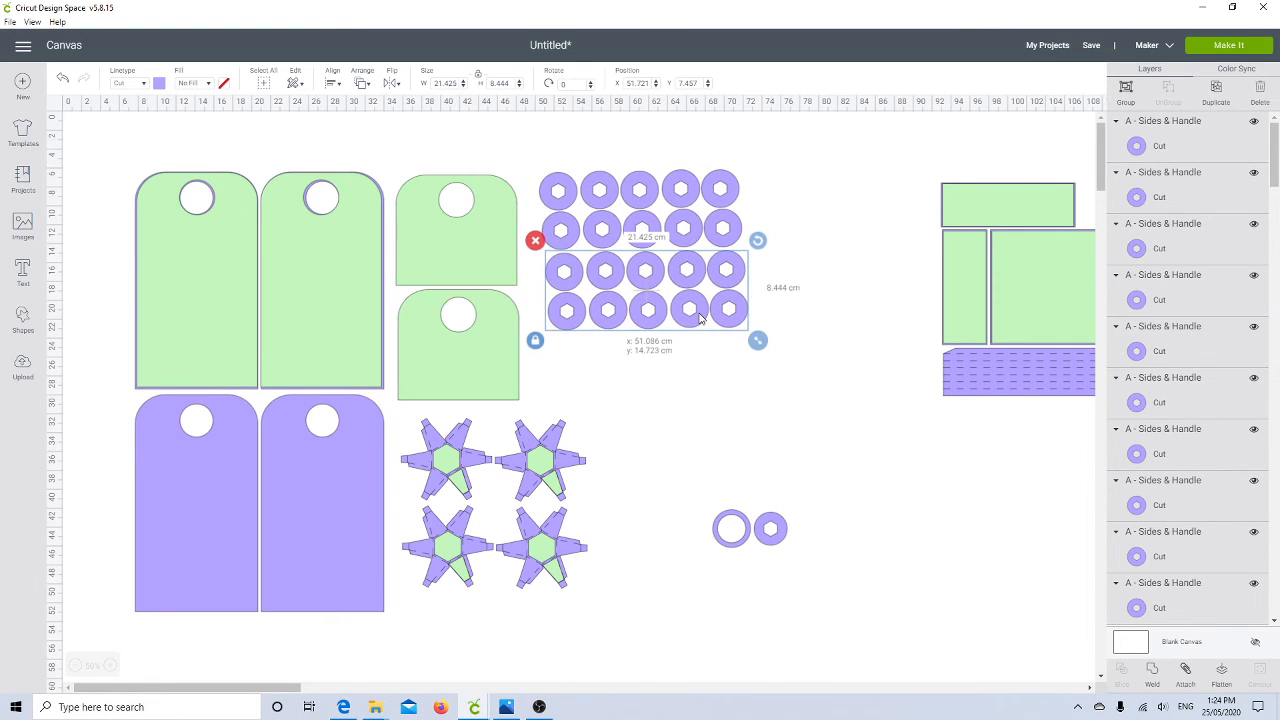
# - Duplicate the twenty discs, place the copies directly below the originals, and move the star group down clear of them
pyautogui.click(513, 180)
pyautogui.moveTo(537, 152); pyautogui.dragTo(772, 352)
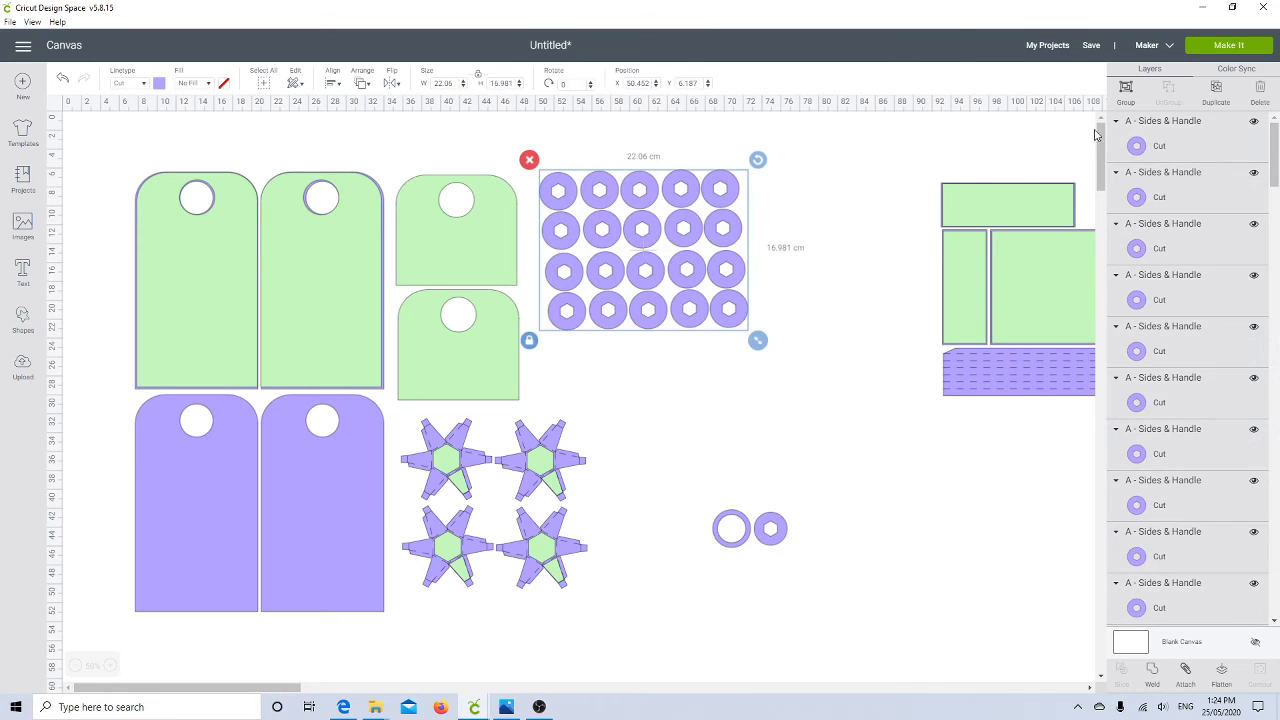
pyautogui.click(1217, 95)
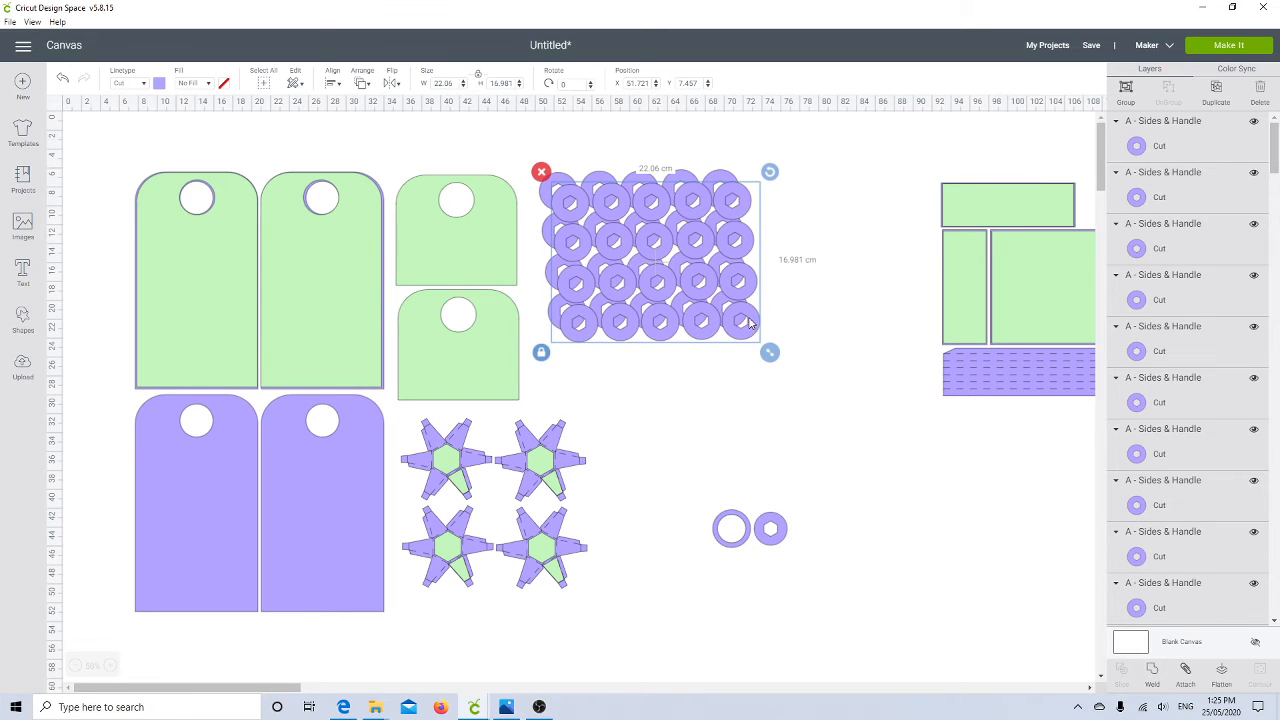
pyautogui.moveTo(753, 329); pyautogui.dragTo(746, 481)
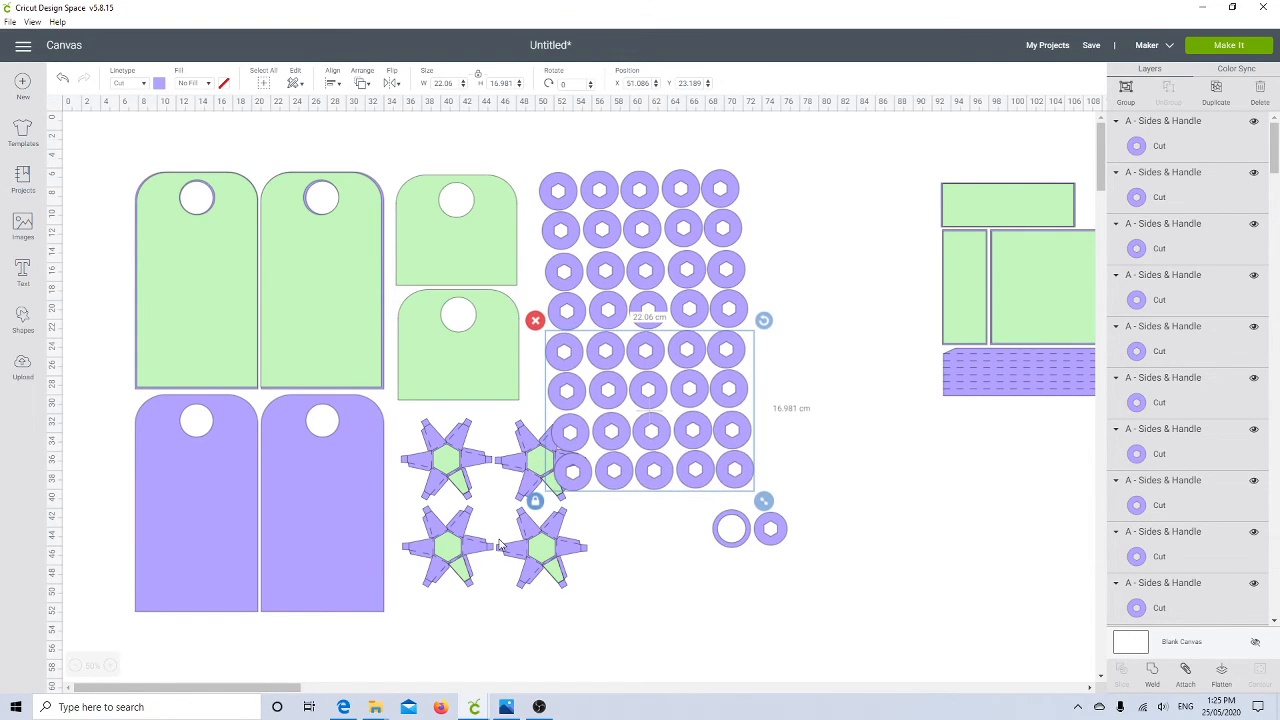
pyautogui.moveTo(470, 548); pyautogui.dragTo(472, 657)
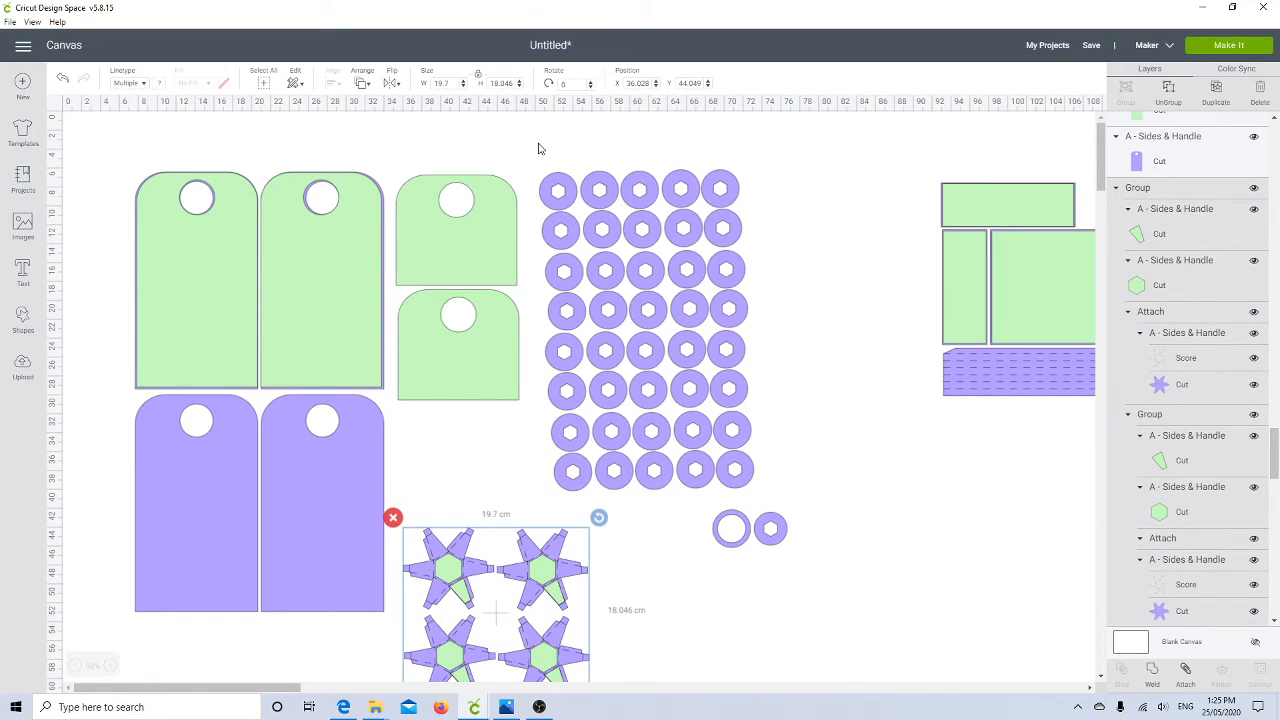
# - Select the first column of discs and align it with Center Horizontally
pyautogui.moveTo(538, 148); pyautogui.dragTo(584, 509)
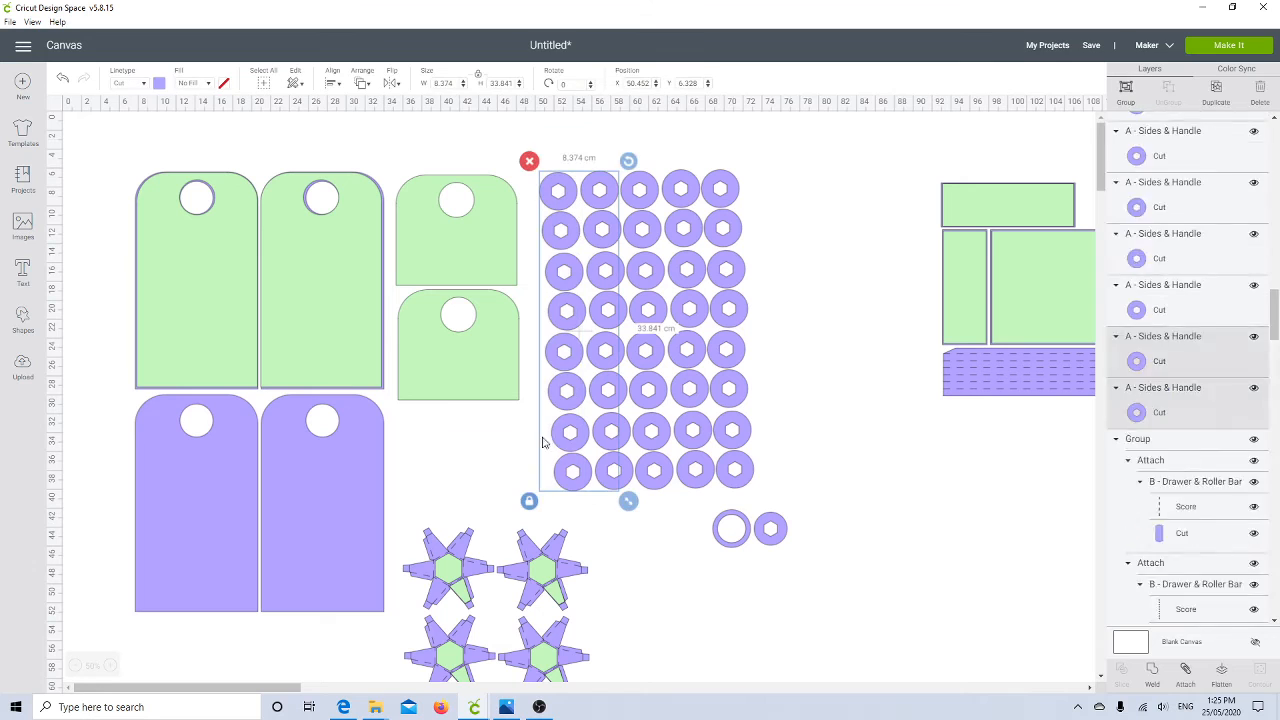
pyautogui.click(333, 84)
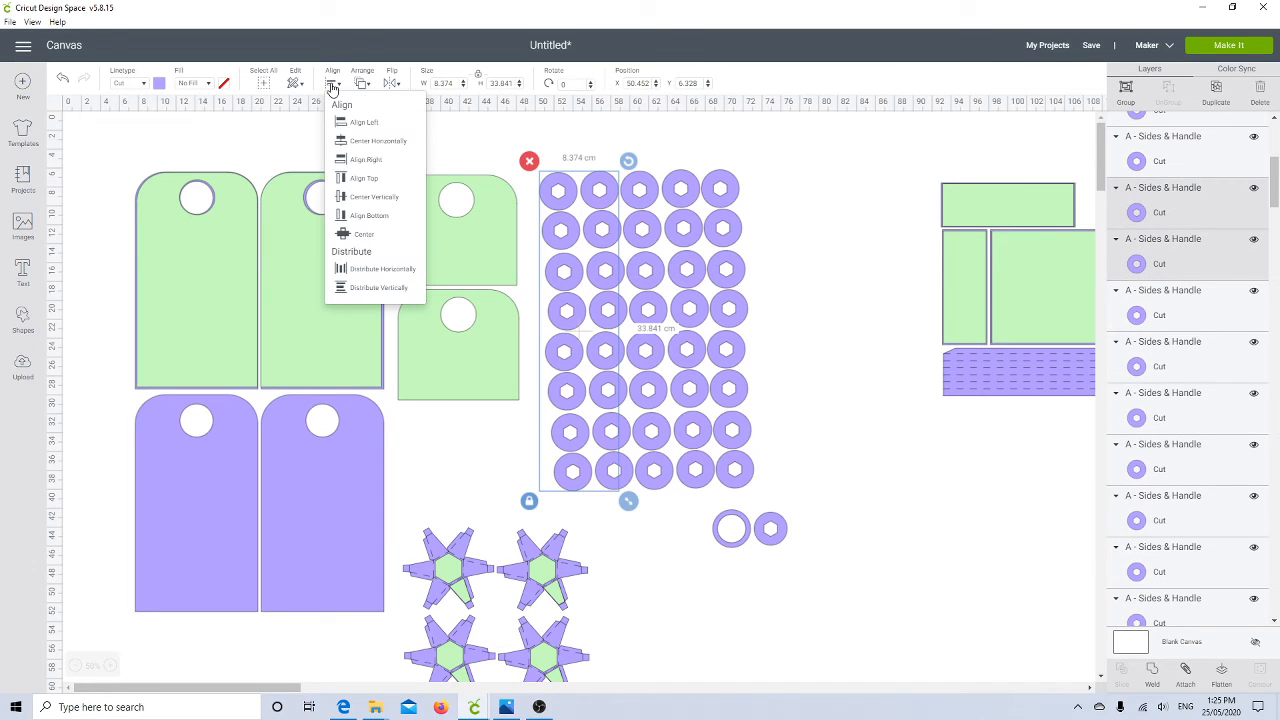
pyautogui.click(350, 141)
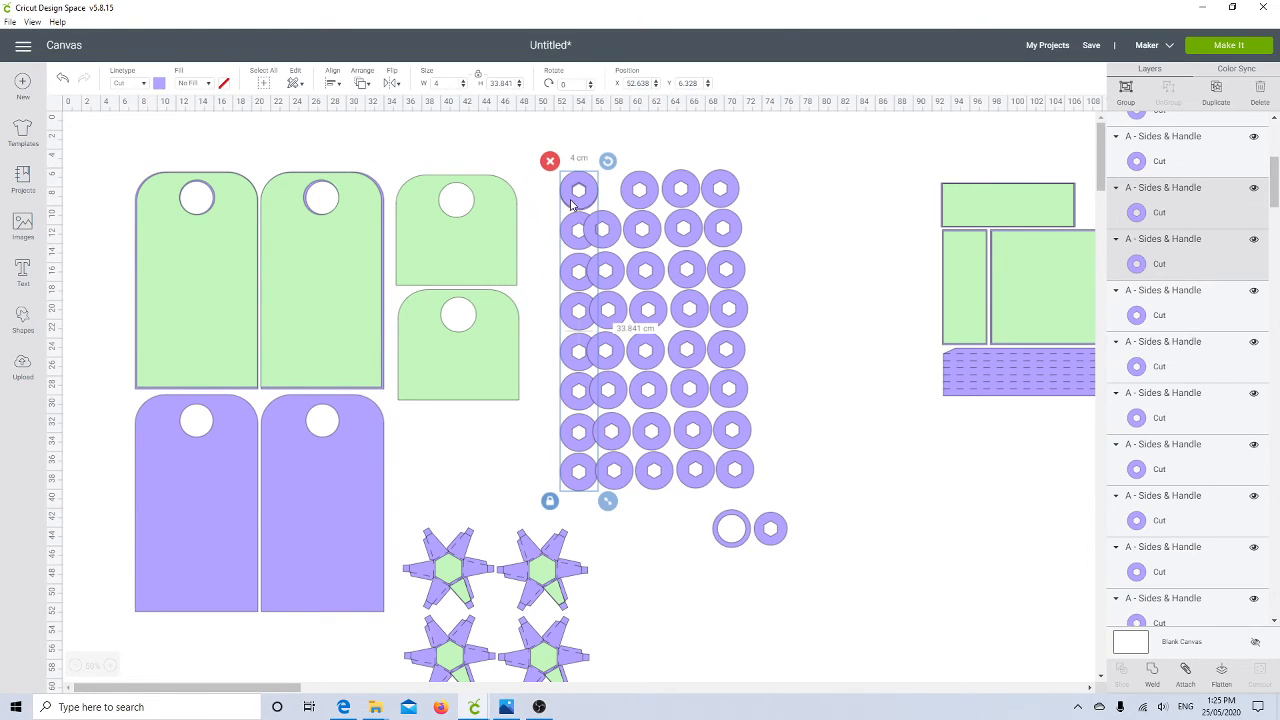
# - Pull the stray second-column disc out of the first column, and nudge the first column away from the second toward the green panels
pyautogui.click(817, 196)
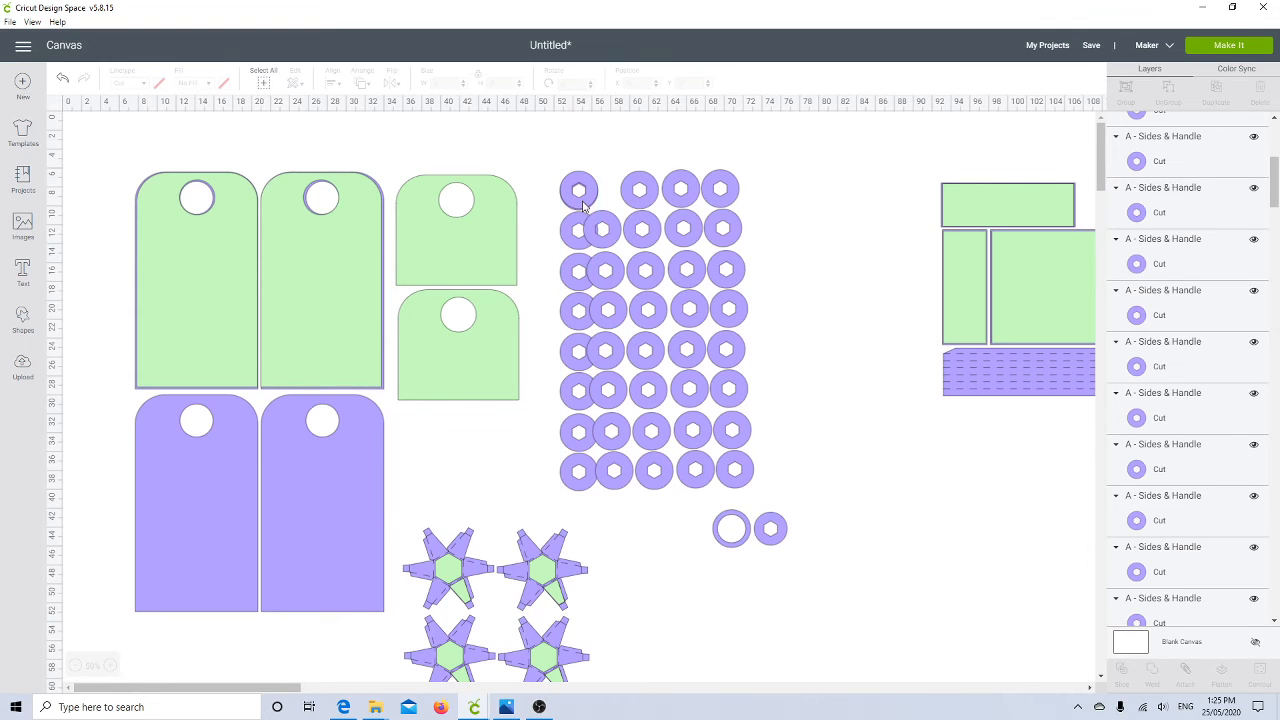
pyautogui.moveTo(586, 205); pyautogui.dragTo(623, 203)
pyautogui.moveTo(545, 165); pyautogui.dragTo(590, 498)
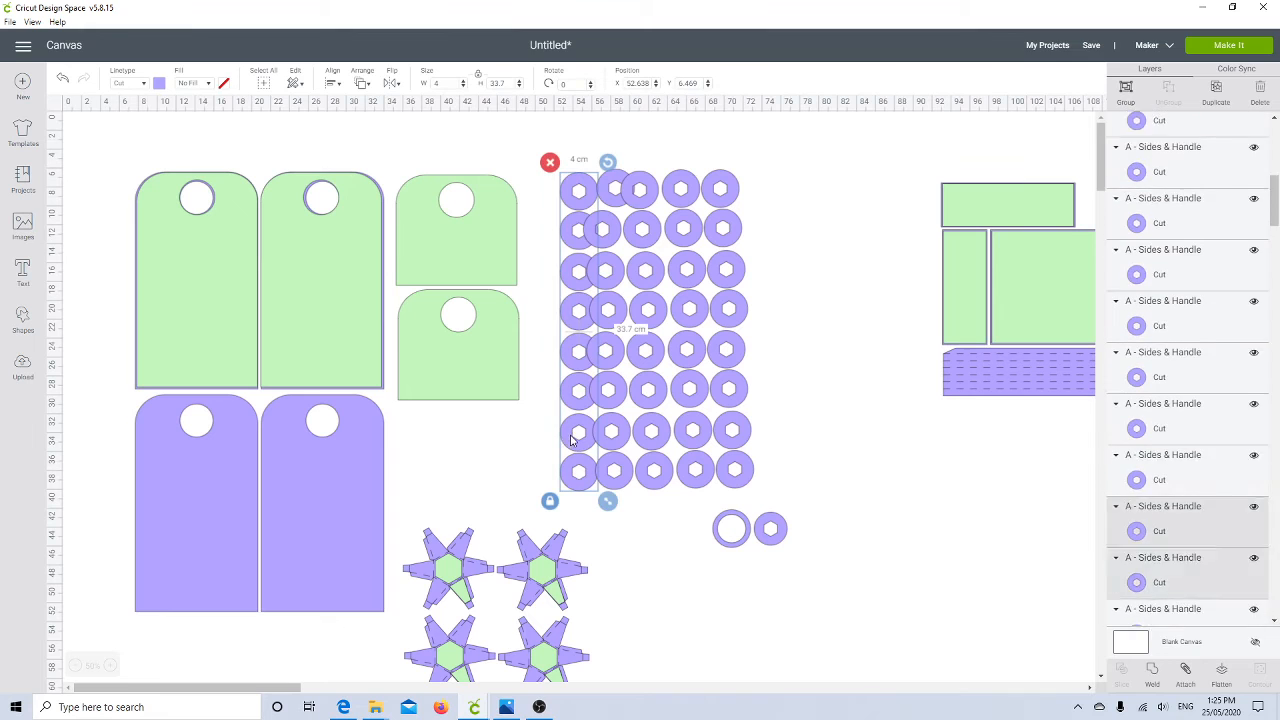
pyautogui.press('Left')
pyautogui.press('Left')
pyautogui.press('Left')
pyautogui.press('Left')
pyautogui.press('Left')
pyautogui.press('Left')
pyautogui.press('Left')
pyautogui.press('Left')
pyautogui.press('Left')
pyautogui.press('Left')
pyautogui.press('Left')
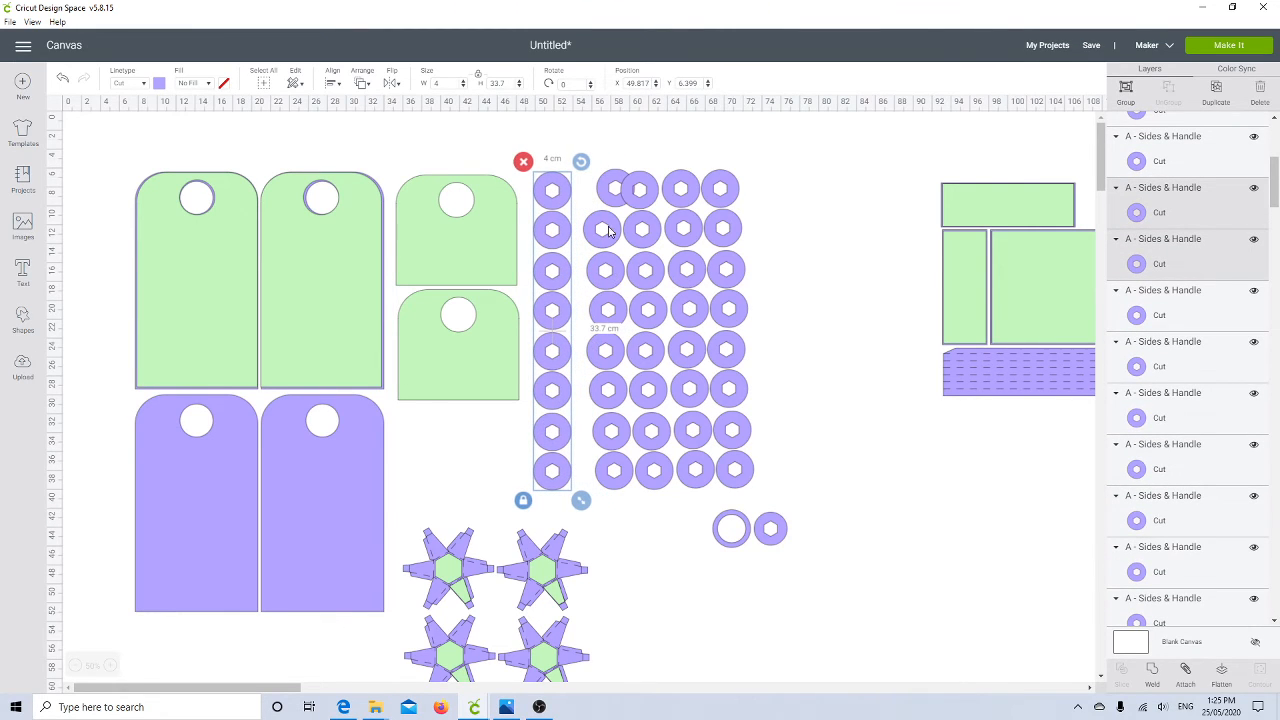
# - Separate the top second-column disc from its neighbour, align the second column with Center Horizontally and move it beside the first column
pyautogui.moveTo(608, 207); pyautogui.dragTo(592, 208)
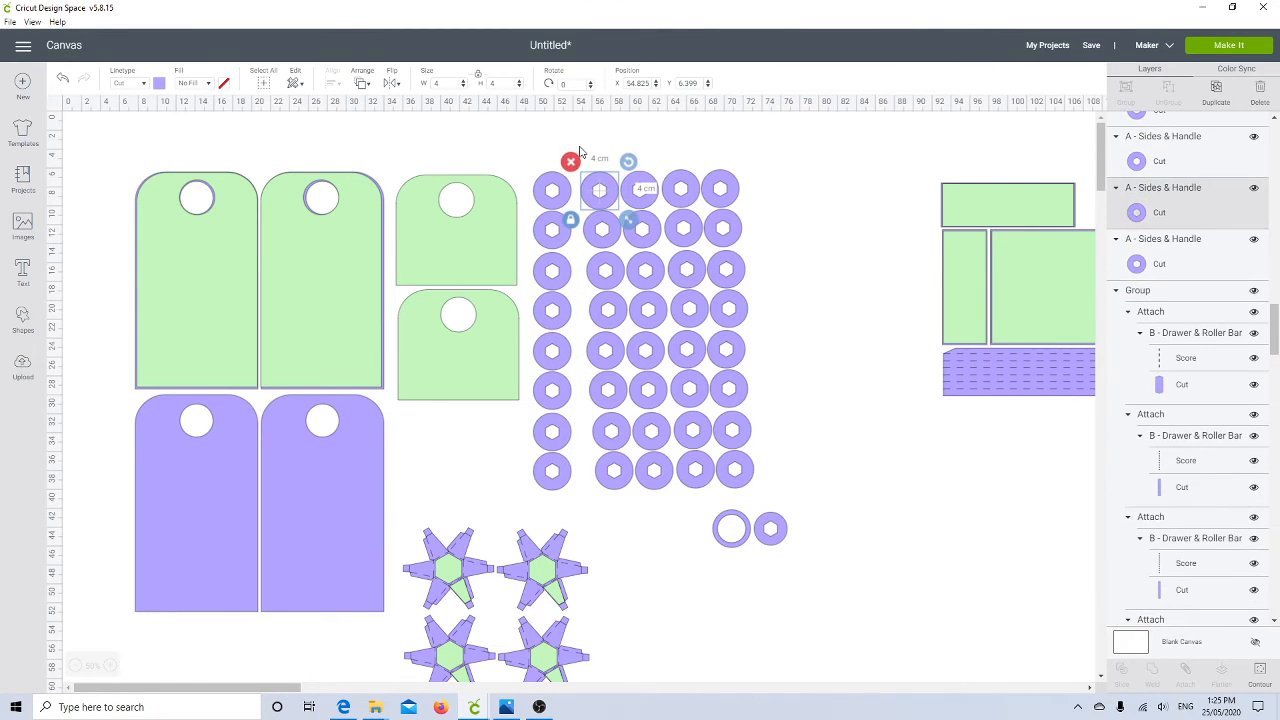
pyautogui.click(581, 152)
pyautogui.moveTo(579, 151); pyautogui.dragTo(626, 526)
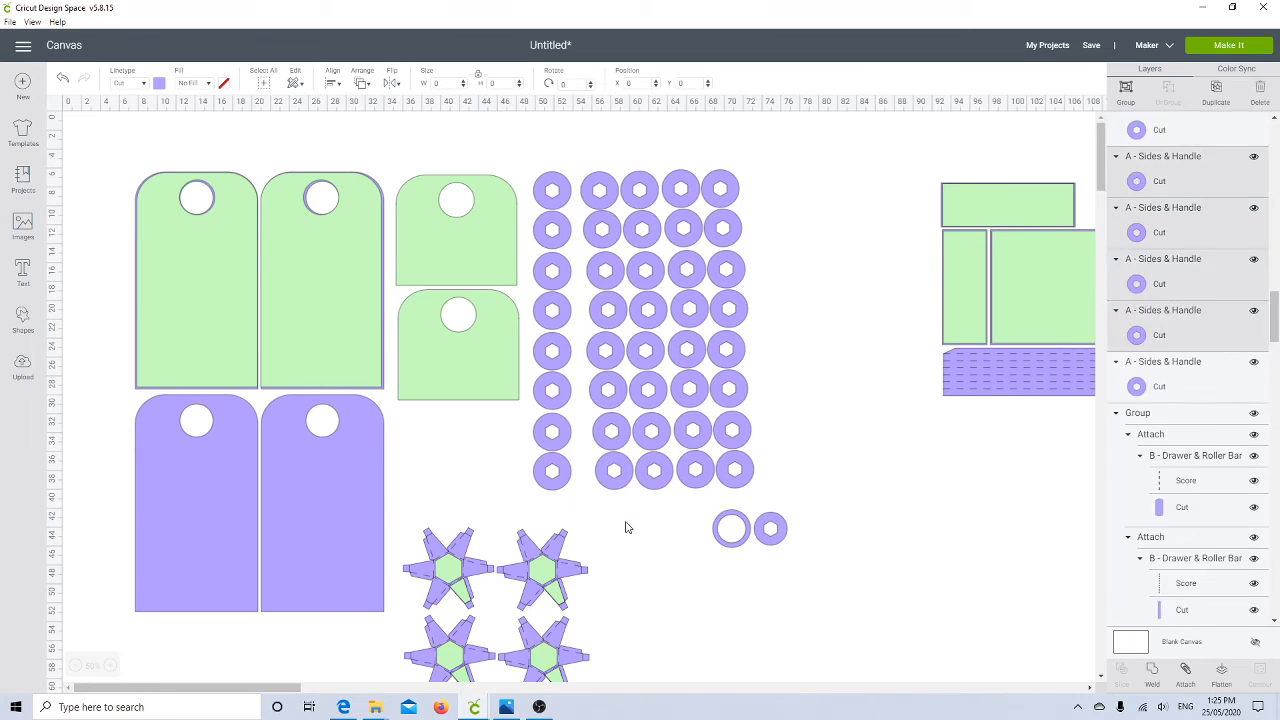
pyautogui.click(685, 137)
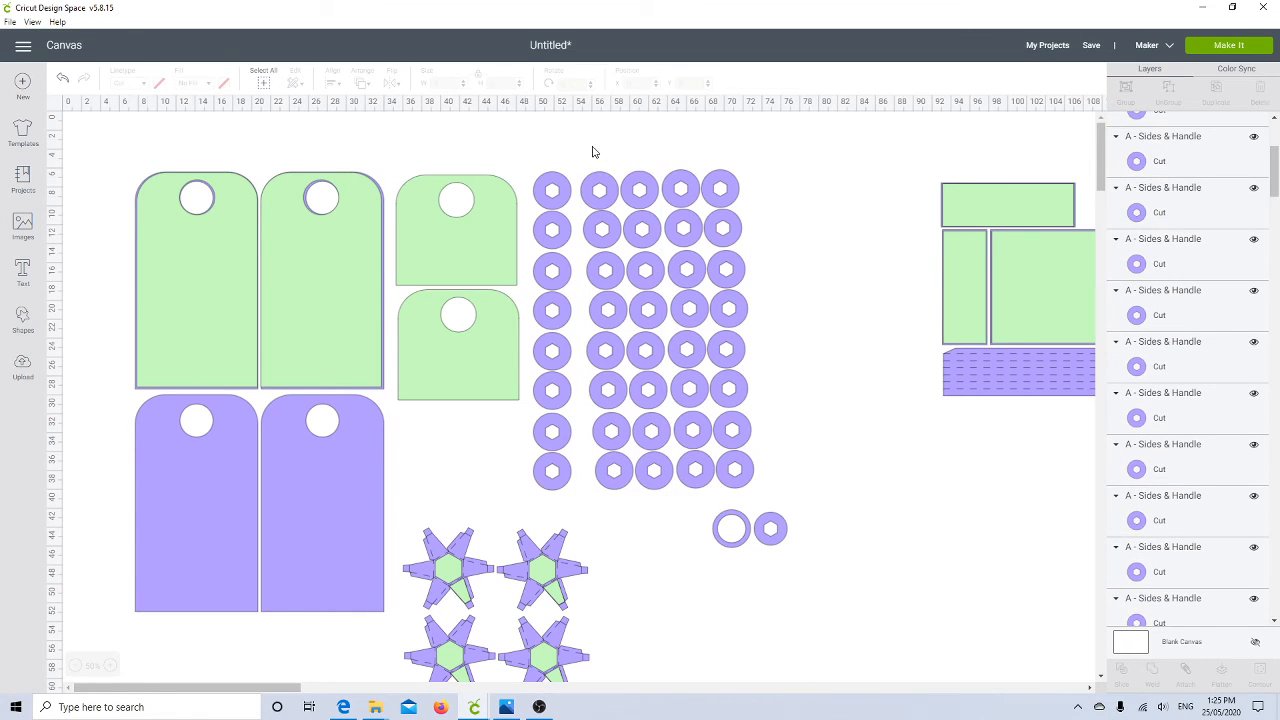
pyautogui.moveTo(592, 151); pyautogui.dragTo(614, 498)
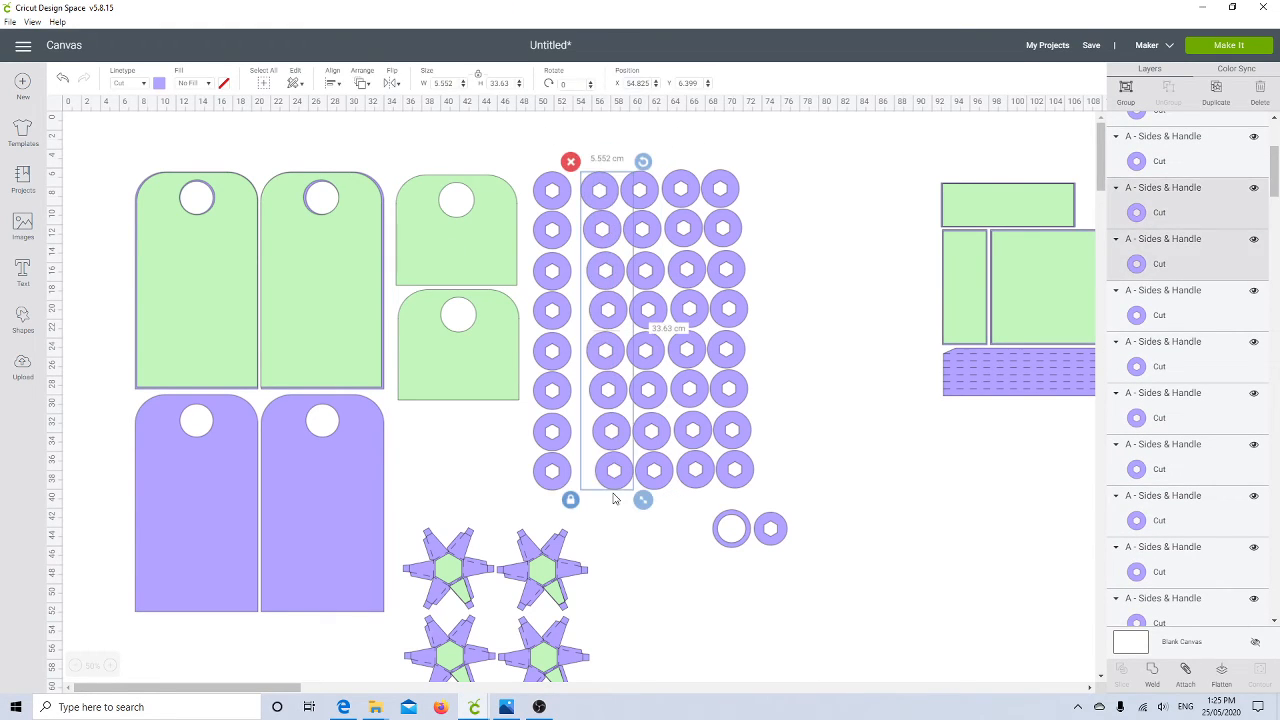
pyautogui.click(330, 86)
pyautogui.click(362, 141)
pyautogui.moveTo(616, 305); pyautogui.dragTo(604, 306)
# - Align the third column of discs with Center Horizontally and move it beside the second column
pyautogui.click(631, 155)
pyautogui.moveTo(631, 155); pyautogui.dragTo(645, 481)
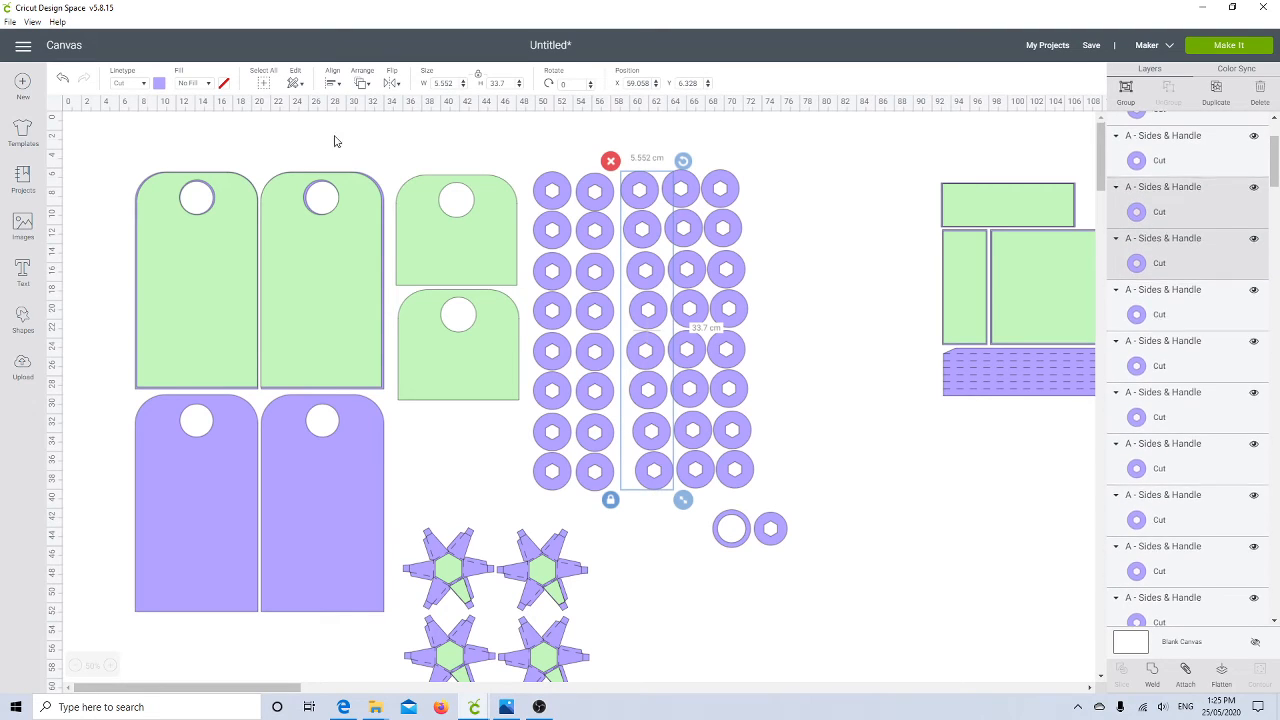
pyautogui.click(333, 84)
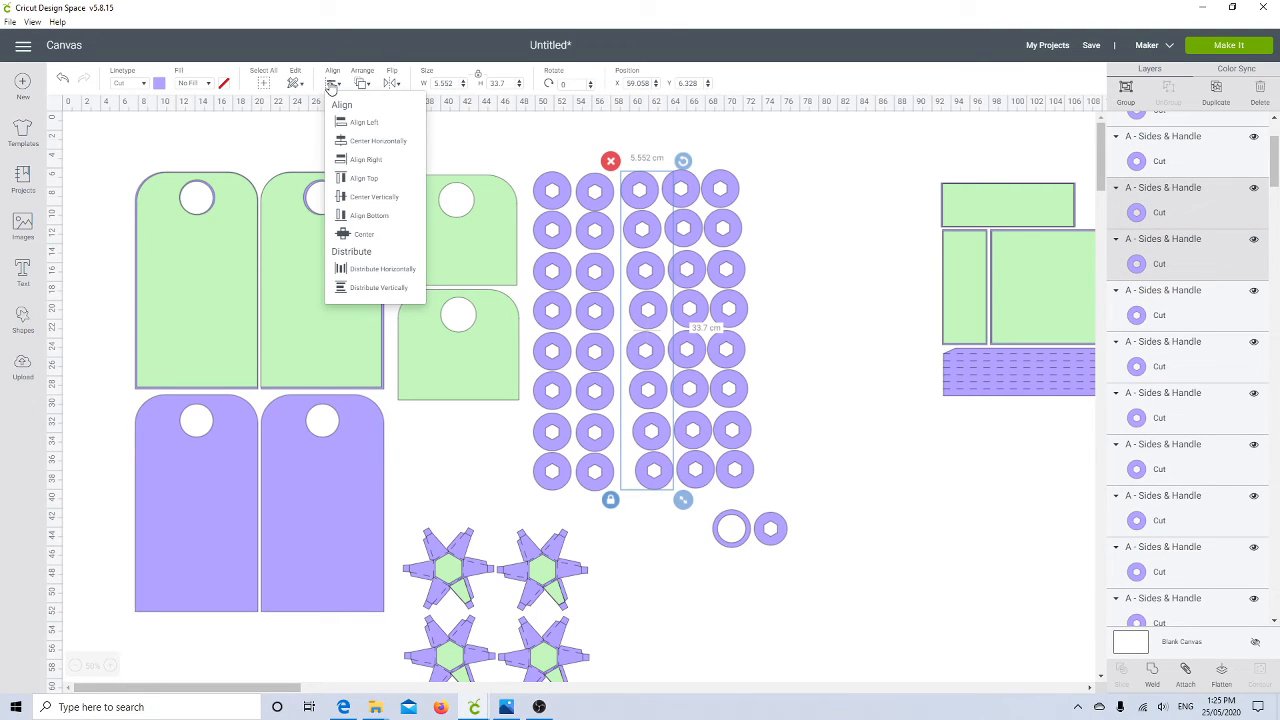
pyautogui.click(352, 141)
pyautogui.moveTo(648, 262); pyautogui.dragTo(635, 263)
pyautogui.click(752, 192)
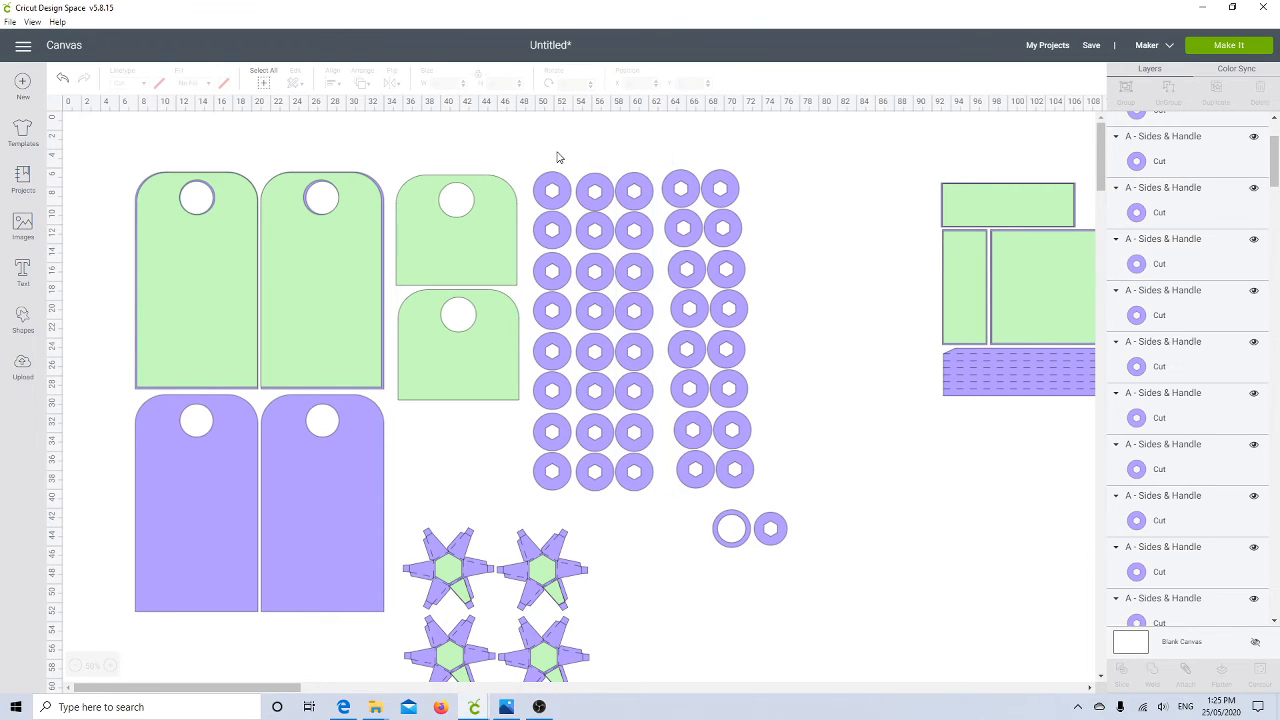
# - Group all five columns of discs and shift the group slightly up toward the small green panels
pyautogui.moveTo(533, 152); pyautogui.dragTo(761, 490)
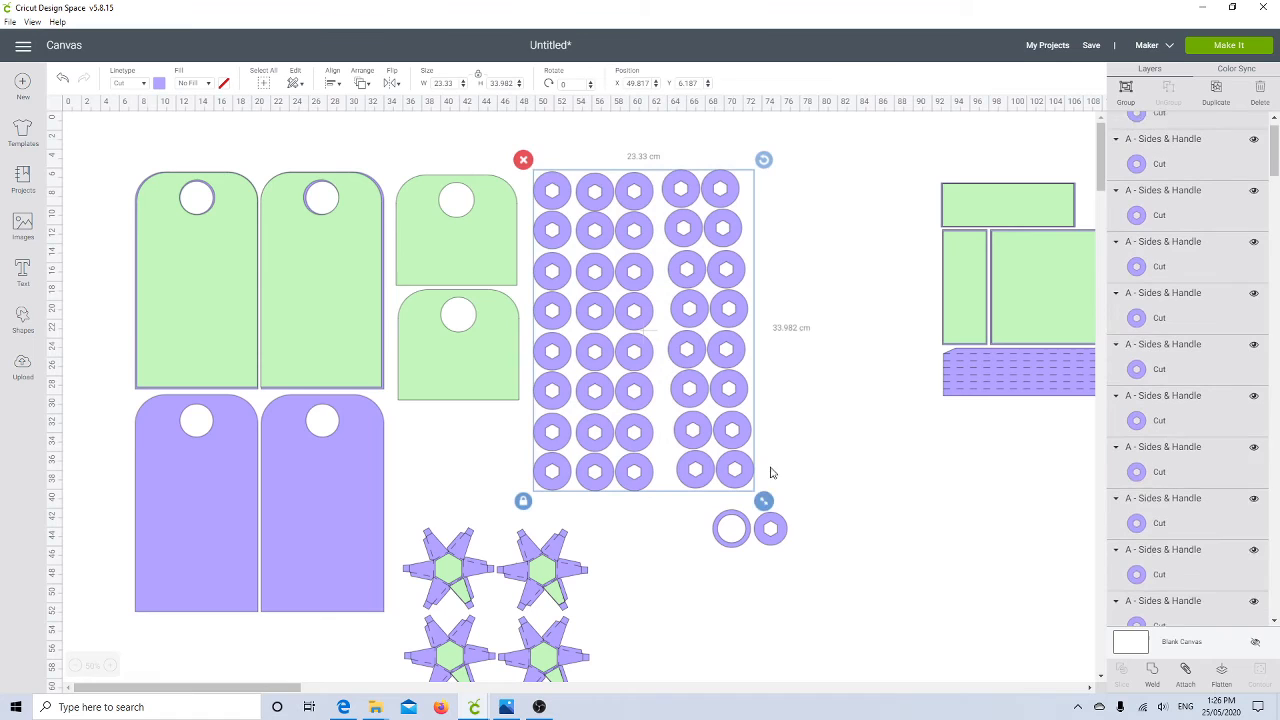
pyautogui.click(1125, 90)
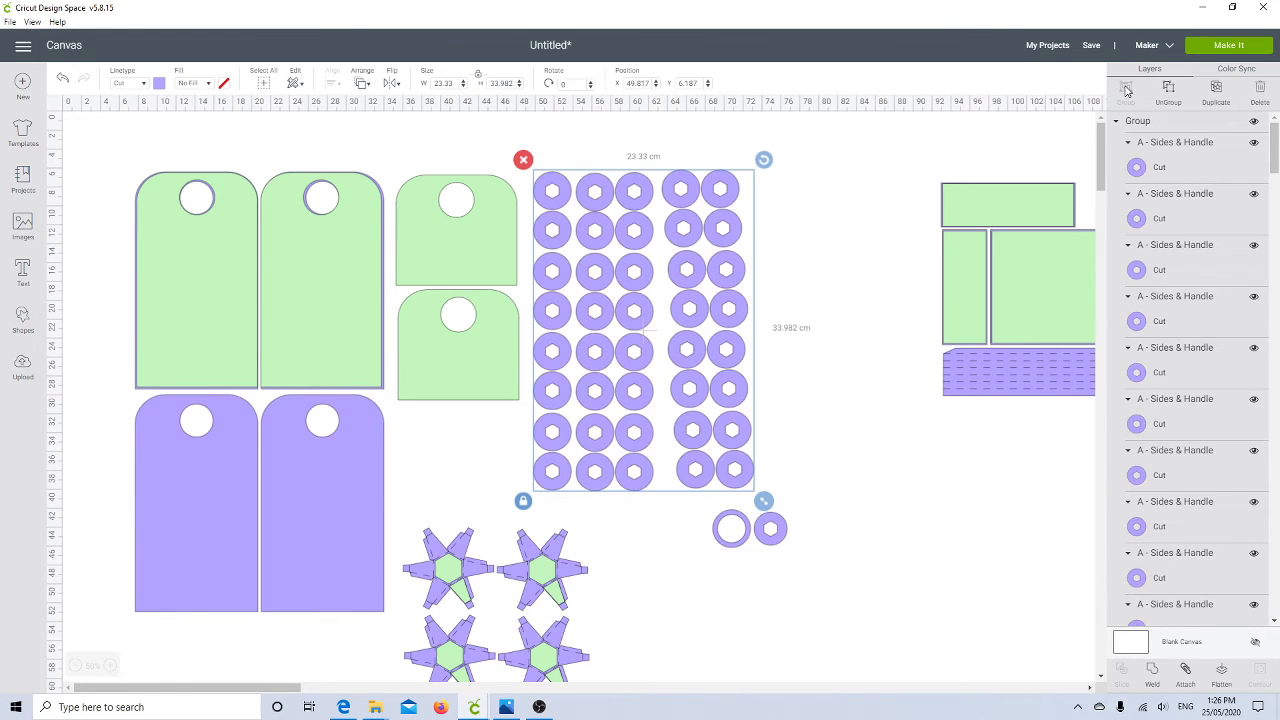
pyautogui.moveTo(642, 290); pyautogui.dragTo(631, 285)
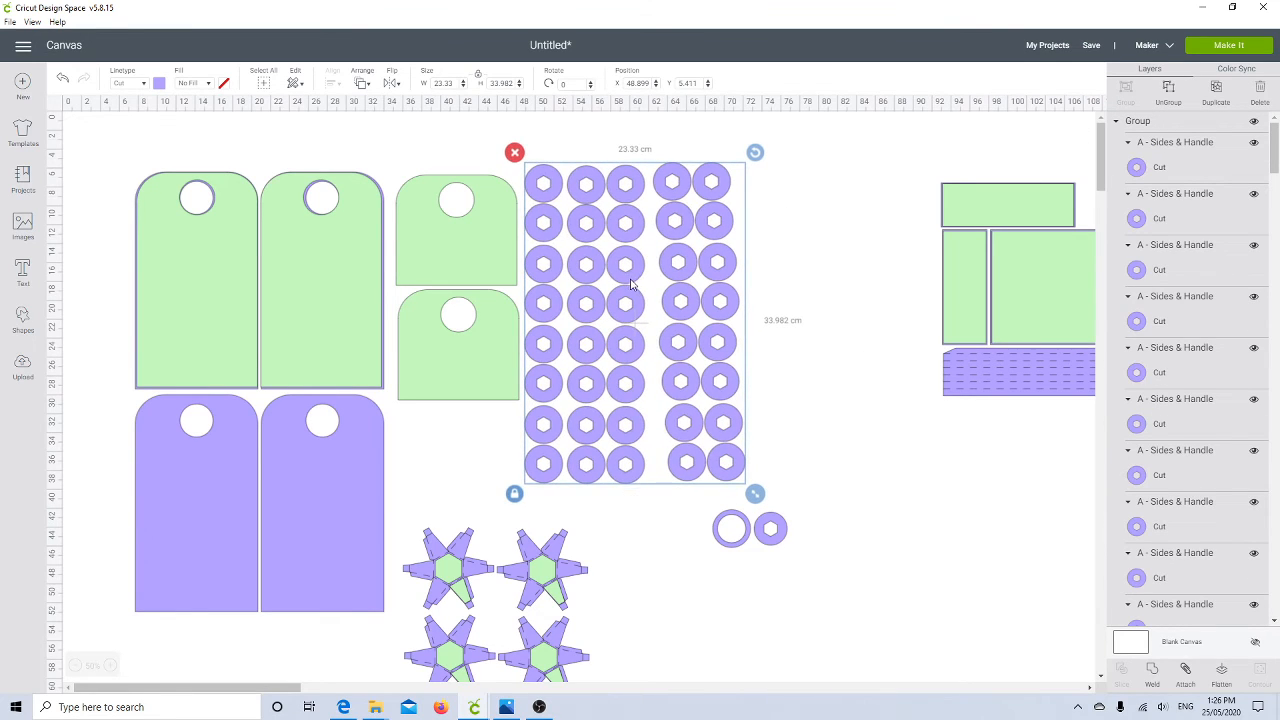
# - Move the smaller hexagon-hole disc beside the top of the disc group, duplicate it and place the copy directly below
pyautogui.click(760, 529)
pyautogui.moveTo(765, 530); pyautogui.dragTo(763, 199)
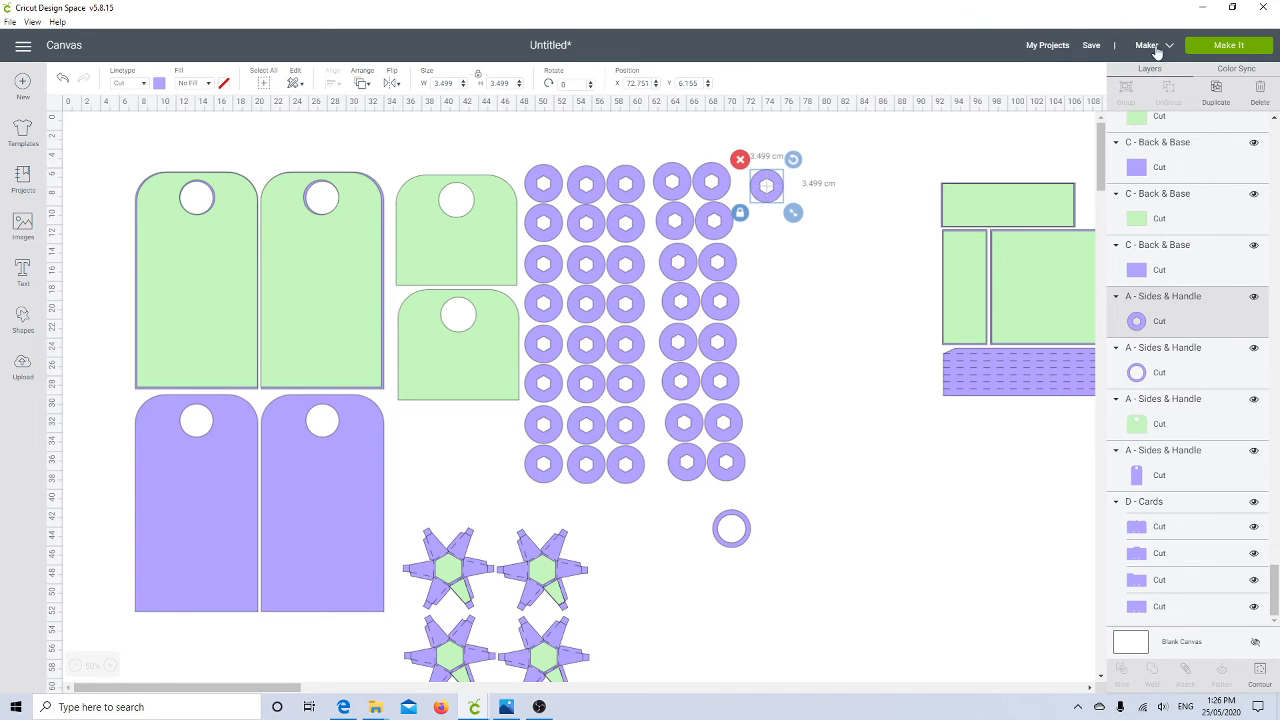
pyautogui.click(1216, 88)
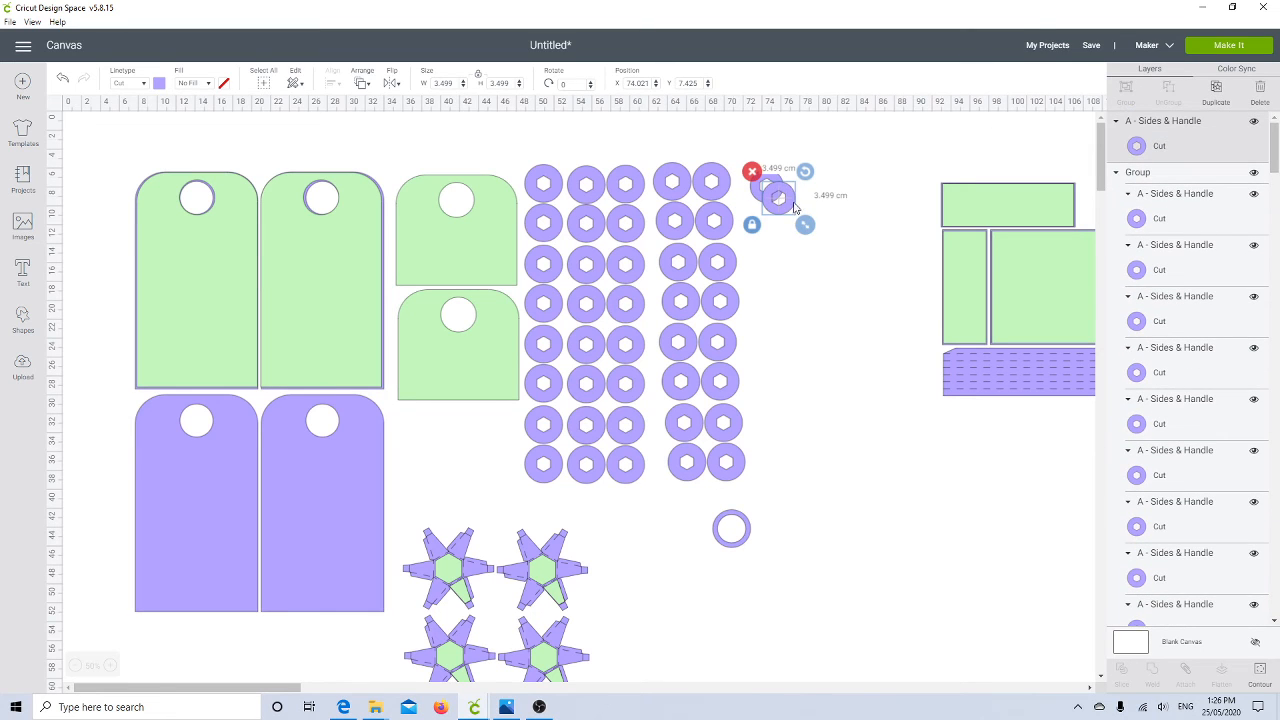
pyautogui.moveTo(785, 217); pyautogui.dragTo(776, 244)
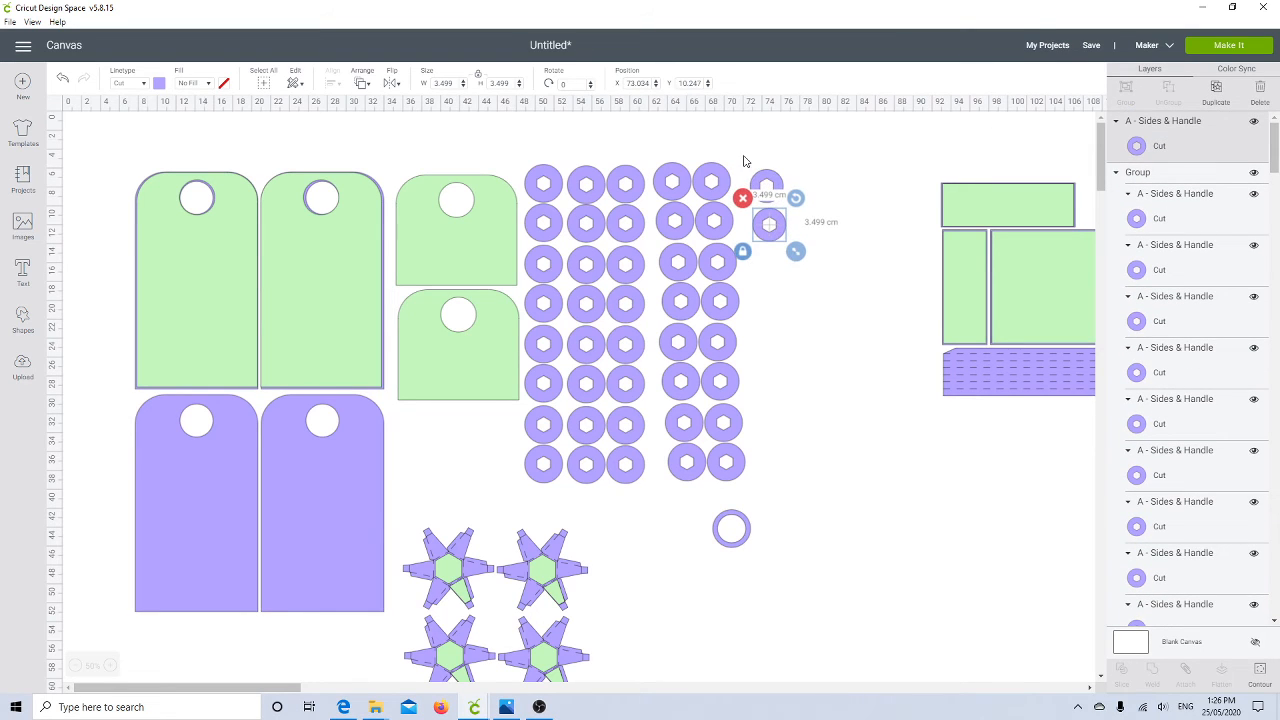
# - Duplicate the pair of smaller discs, place the copies alongside to form a two-by-two block, and select all four
pyautogui.click(755, 155)
pyautogui.moveTo(755, 155); pyautogui.dragTo(782, 254)
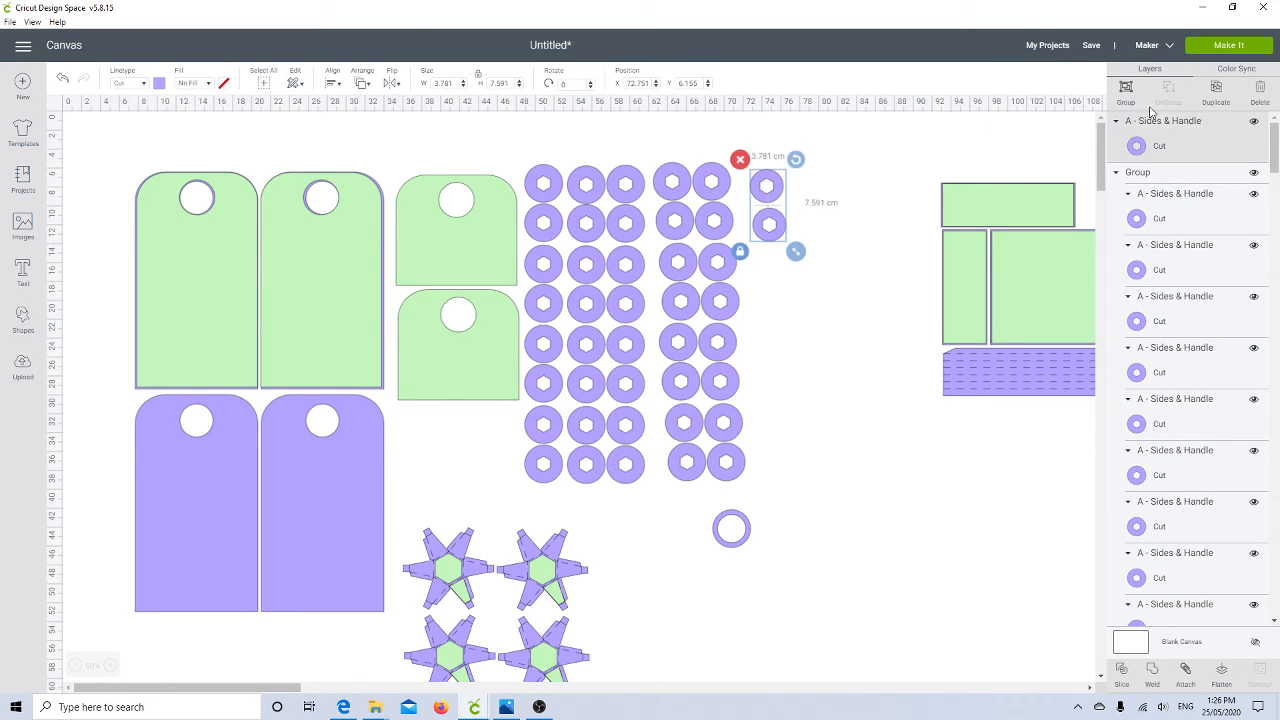
pyautogui.click(1216, 92)
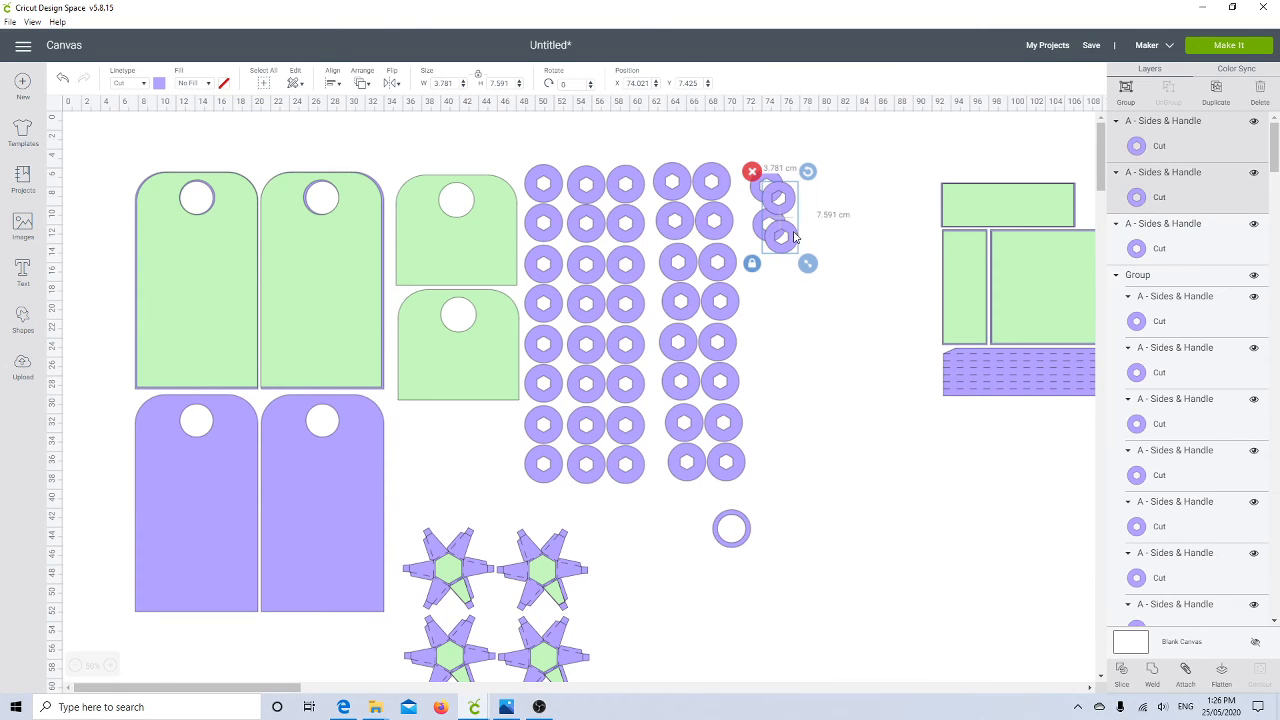
pyautogui.moveTo(794, 236); pyautogui.dragTo(818, 224)
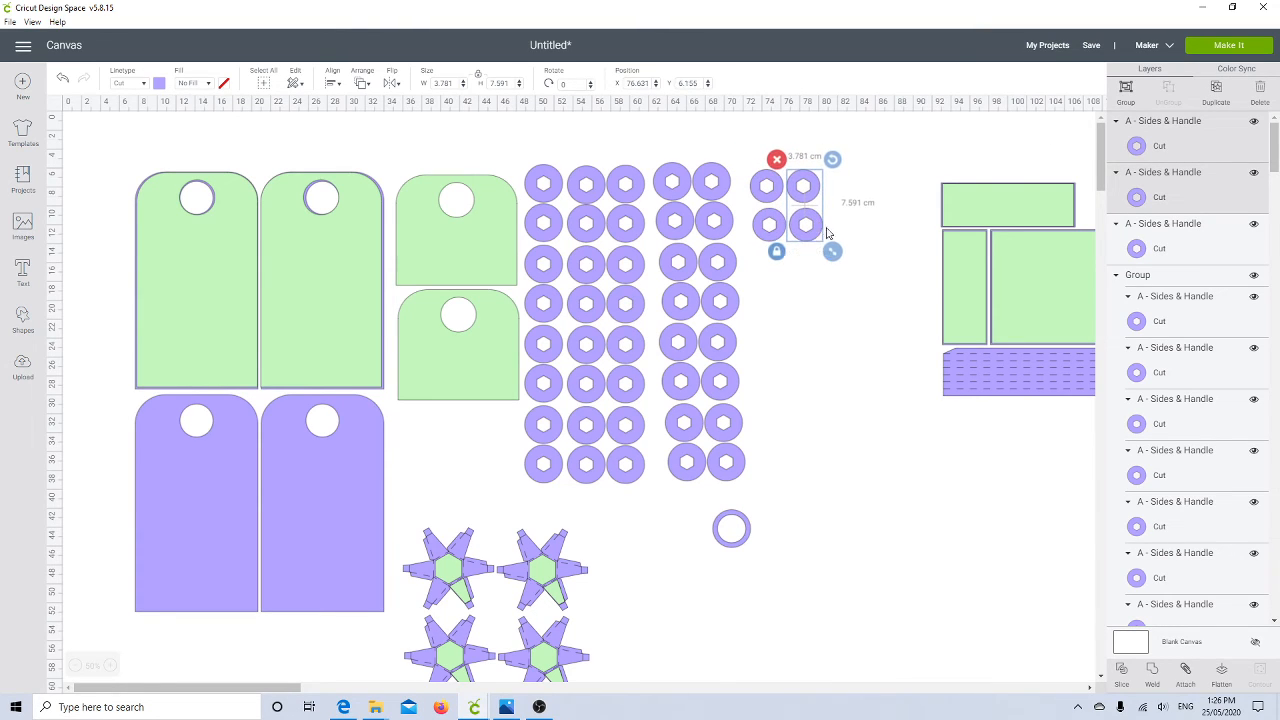
pyautogui.click(784, 205)
pyautogui.moveTo(758, 165); pyautogui.dragTo(824, 268)
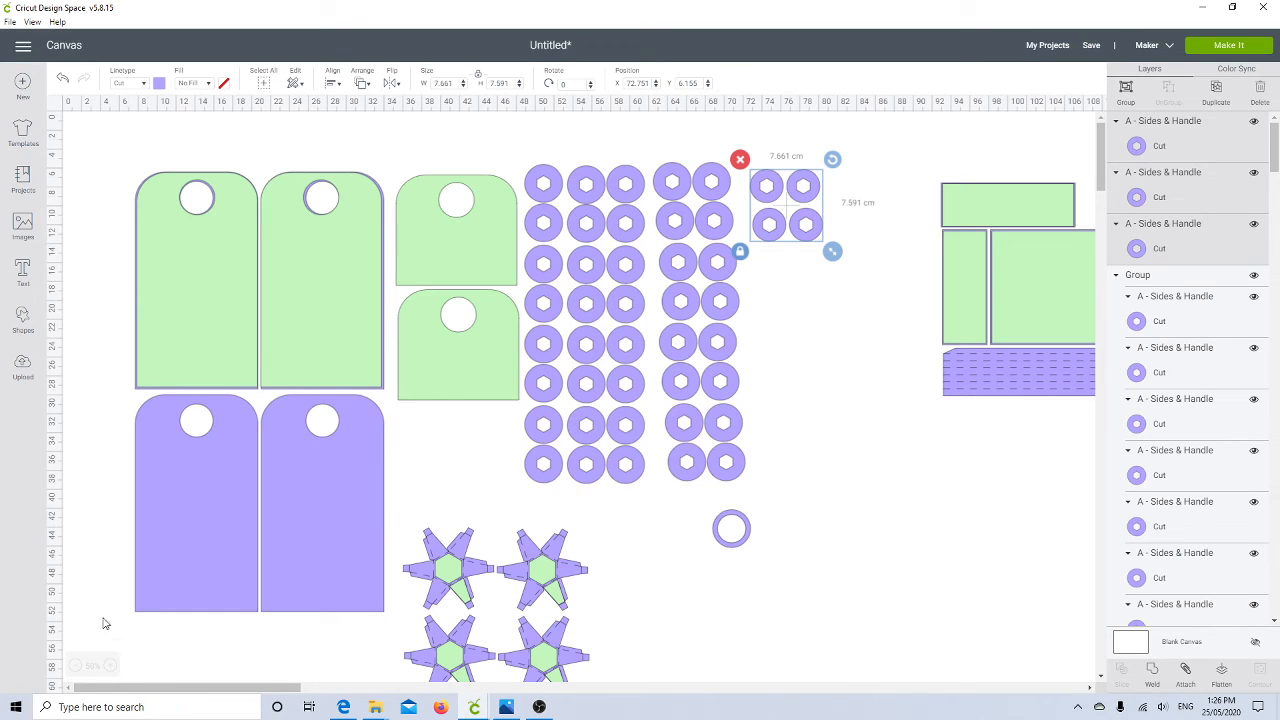
# - Move the drawer and roller bar group closer to the discs, and separate the back and base group by moving it toward the cards
pyautogui.click(79, 664)
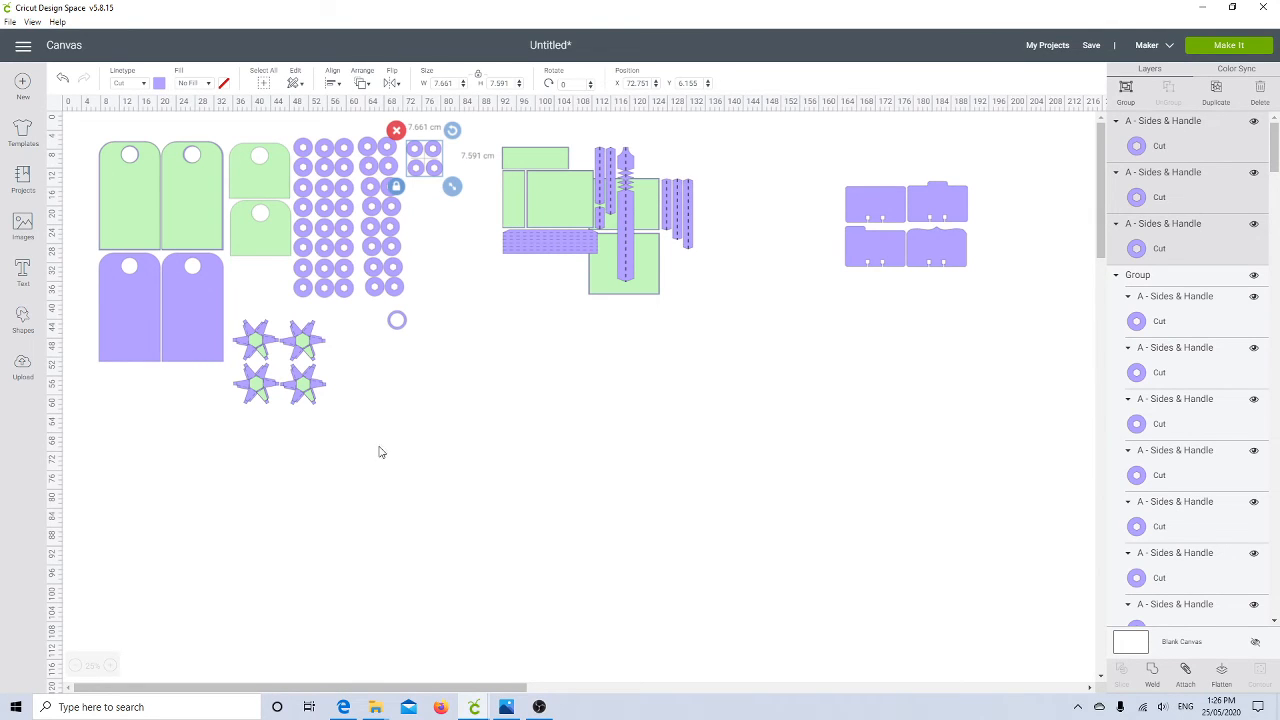
pyautogui.click(545, 238)
pyautogui.moveTo(535, 214); pyautogui.dragTo(466, 280)
pyautogui.moveTo(612, 154); pyautogui.dragTo(791, 281)
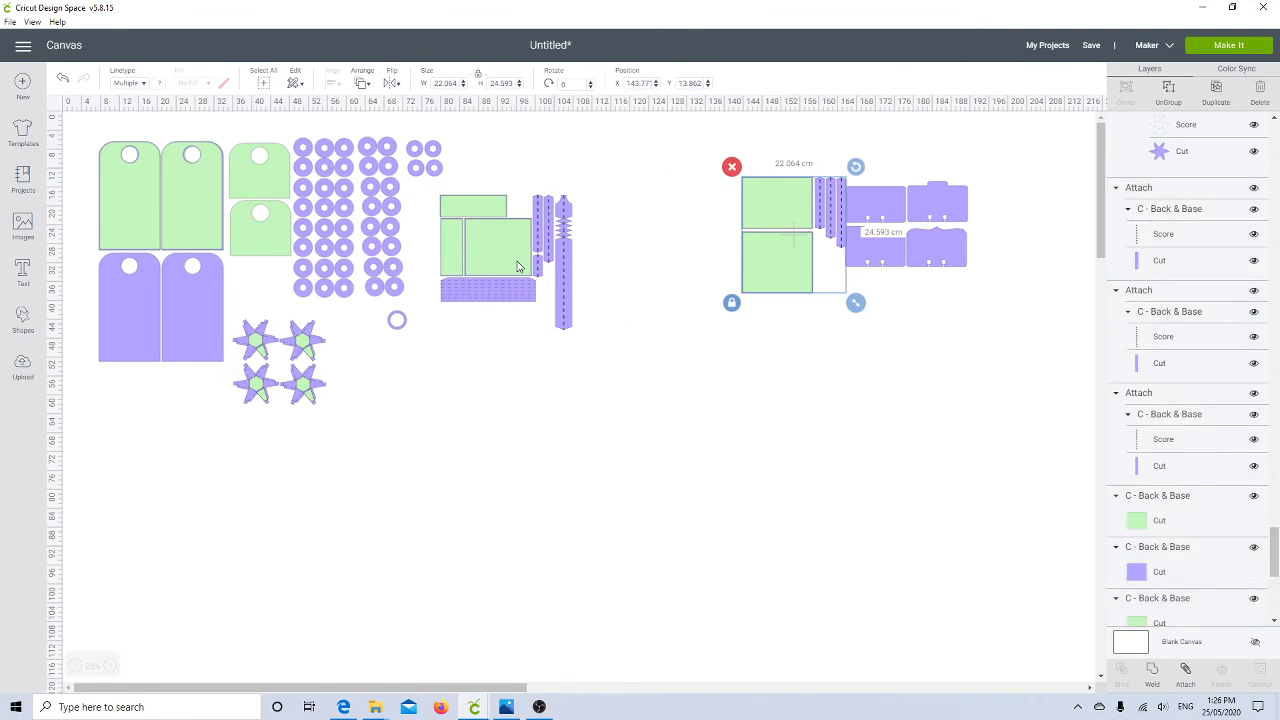
# - Ungroup the drawer and roller bar pieces and move the three green panels with their purple backings below the stars
pyautogui.click(522, 265)
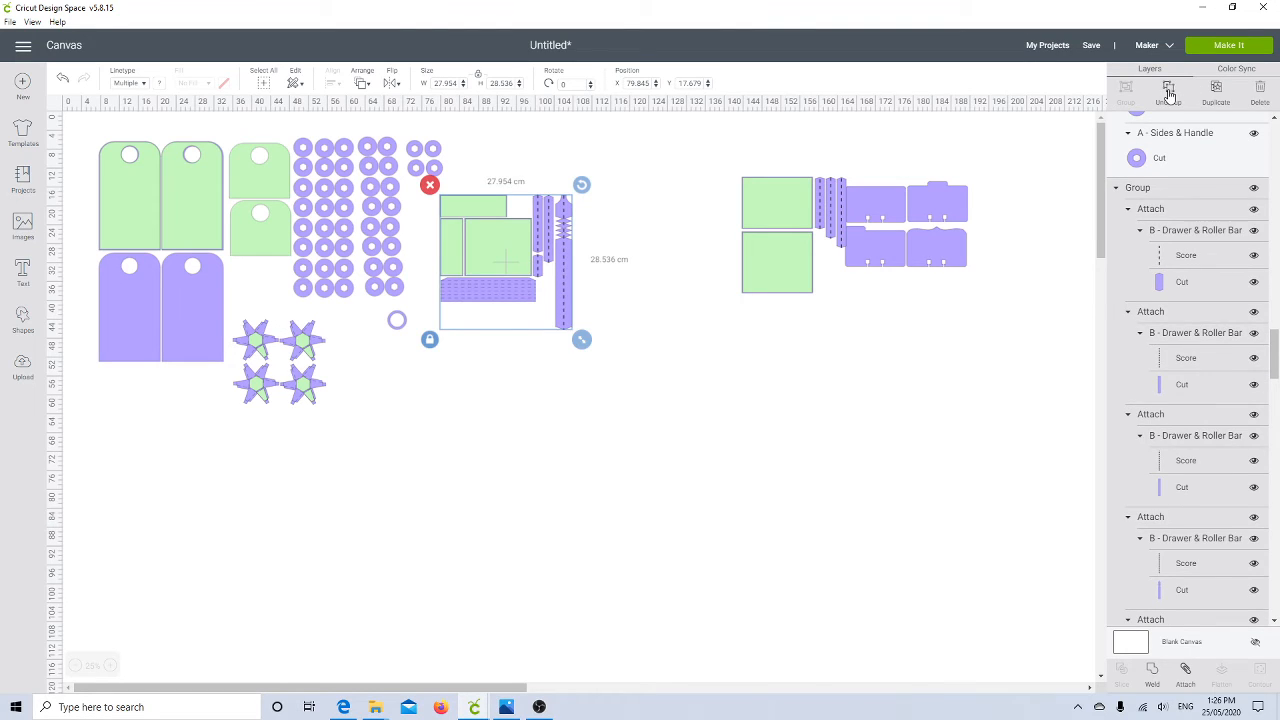
pyautogui.click(1168, 90)
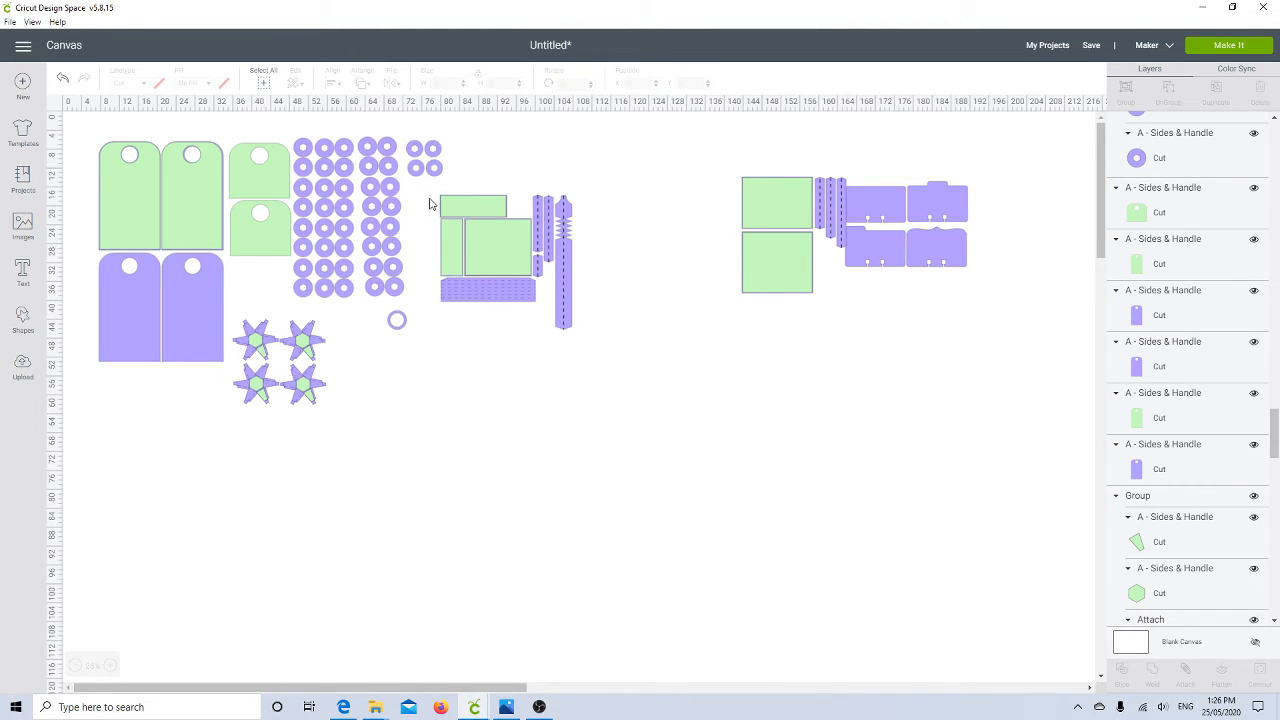
pyautogui.moveTo(430, 197); pyautogui.dragTo(255, 486)
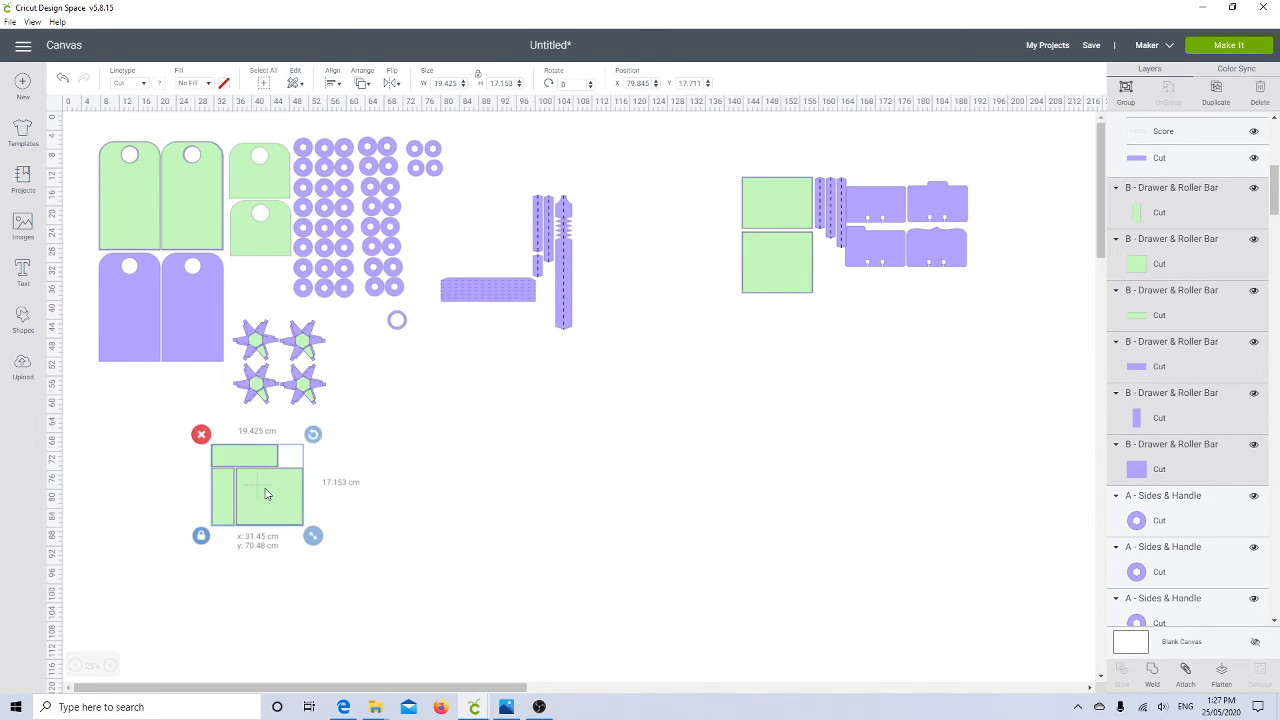
pyautogui.click(350, 500)
# - Center the horizontal green strip and its purple backing above the large drawer panel, duplicate the pair and place the copy below the panel
pyautogui.moveTo(233, 436); pyautogui.dragTo(279, 457)
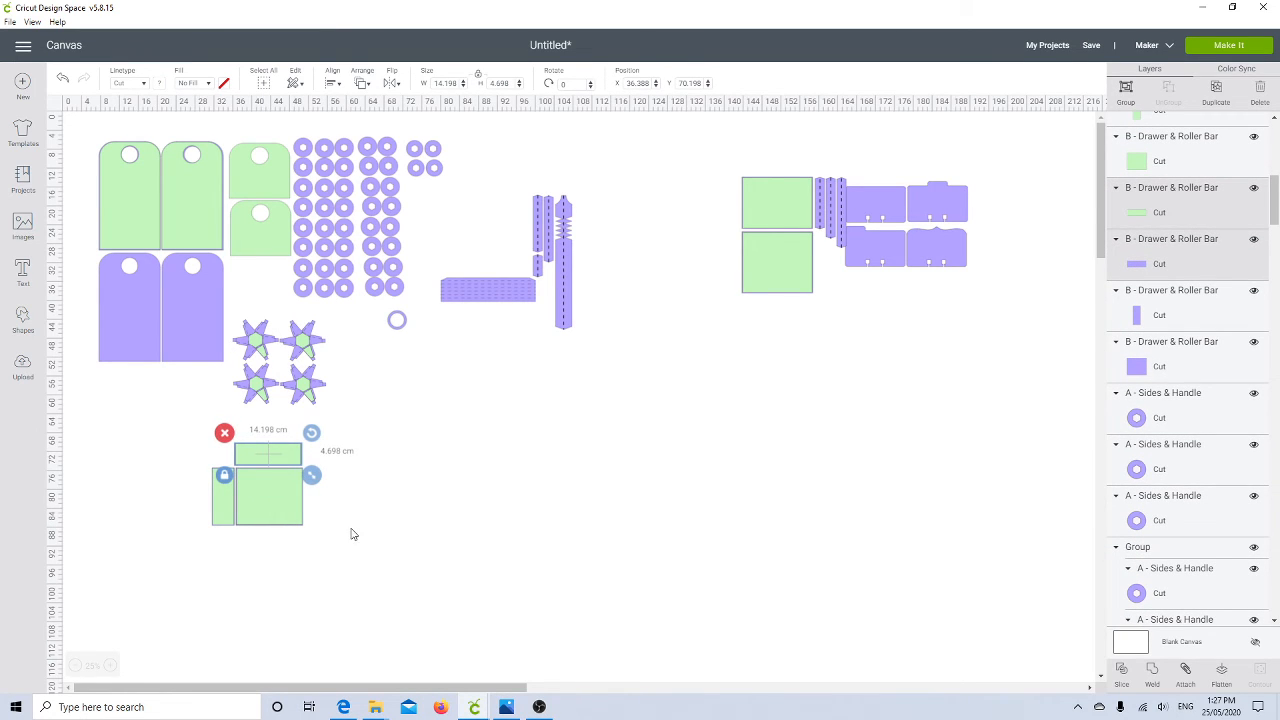
pyautogui.click(1216, 87)
pyautogui.moveTo(296, 472); pyautogui.dragTo(288, 549)
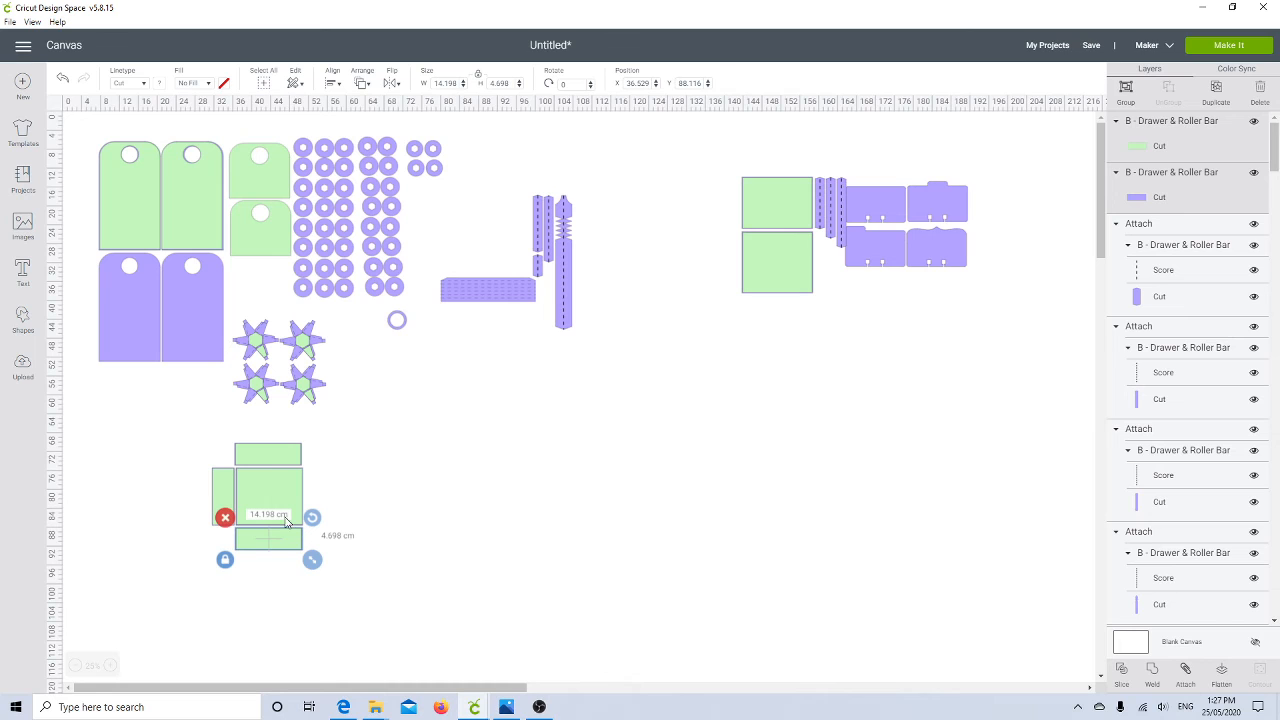
pyautogui.click(258, 441)
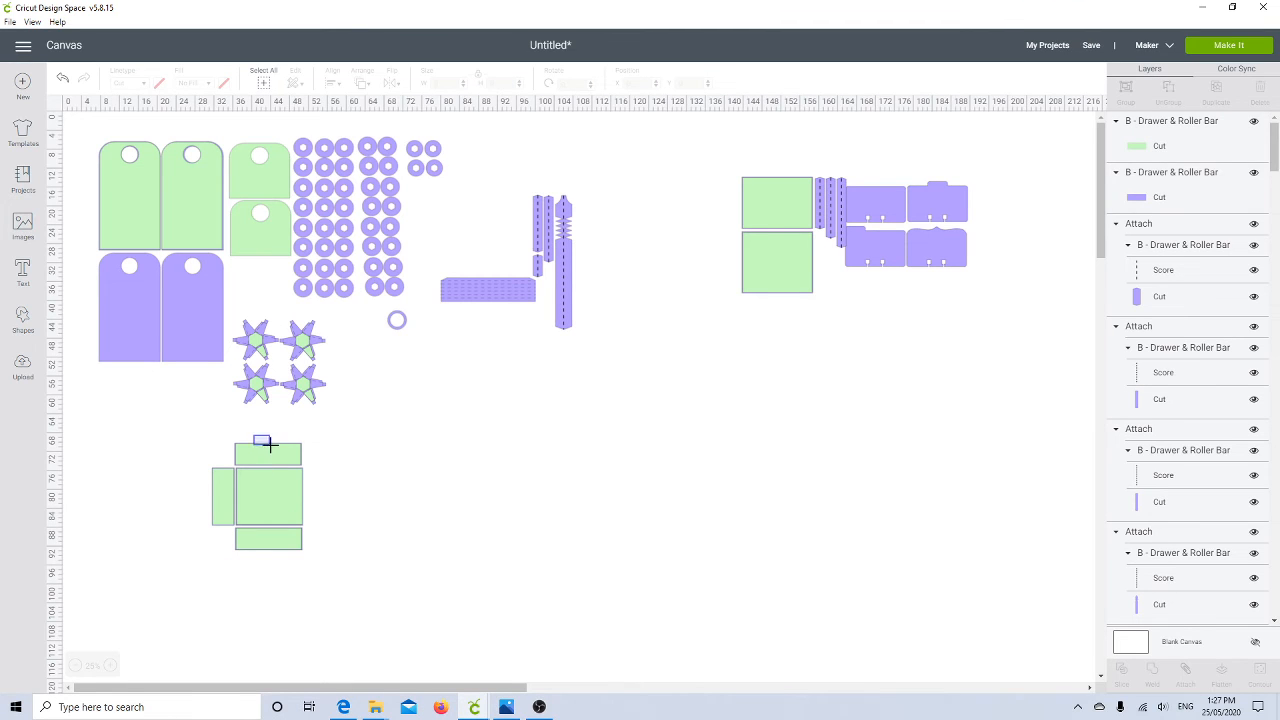
pyautogui.moveTo(267, 443); pyautogui.dragTo(270, 448)
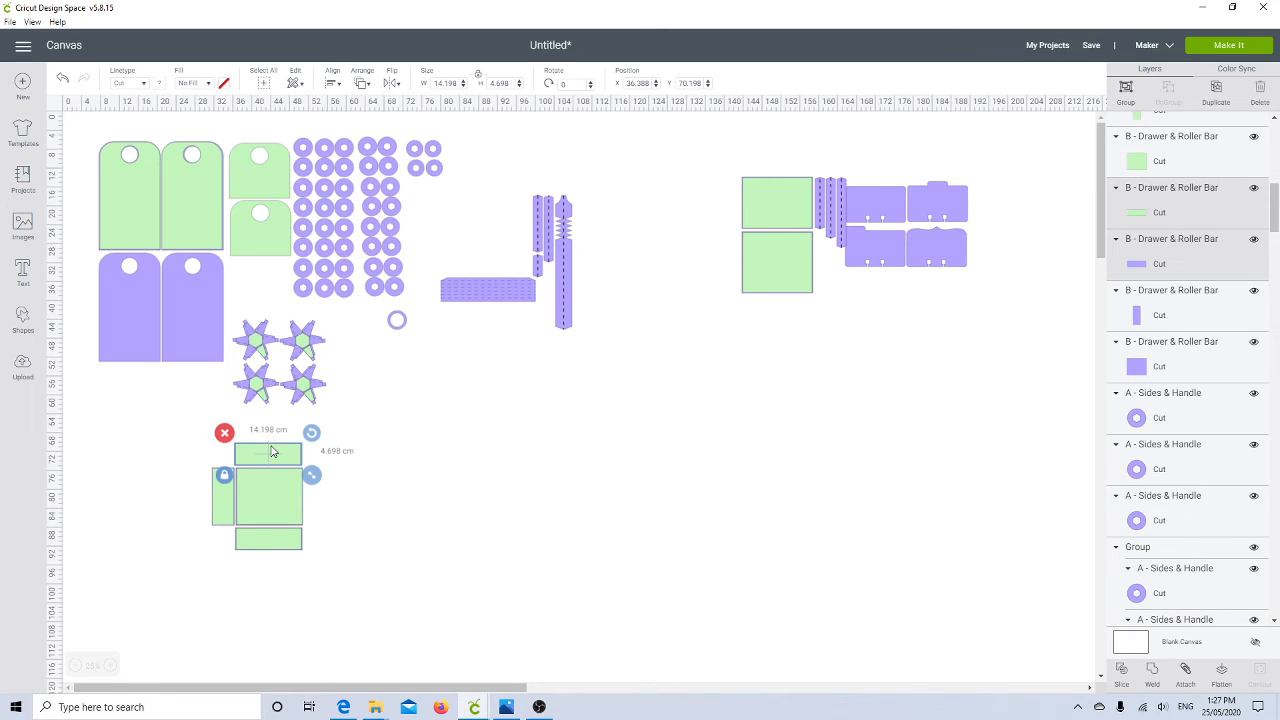
pyautogui.click(329, 467)
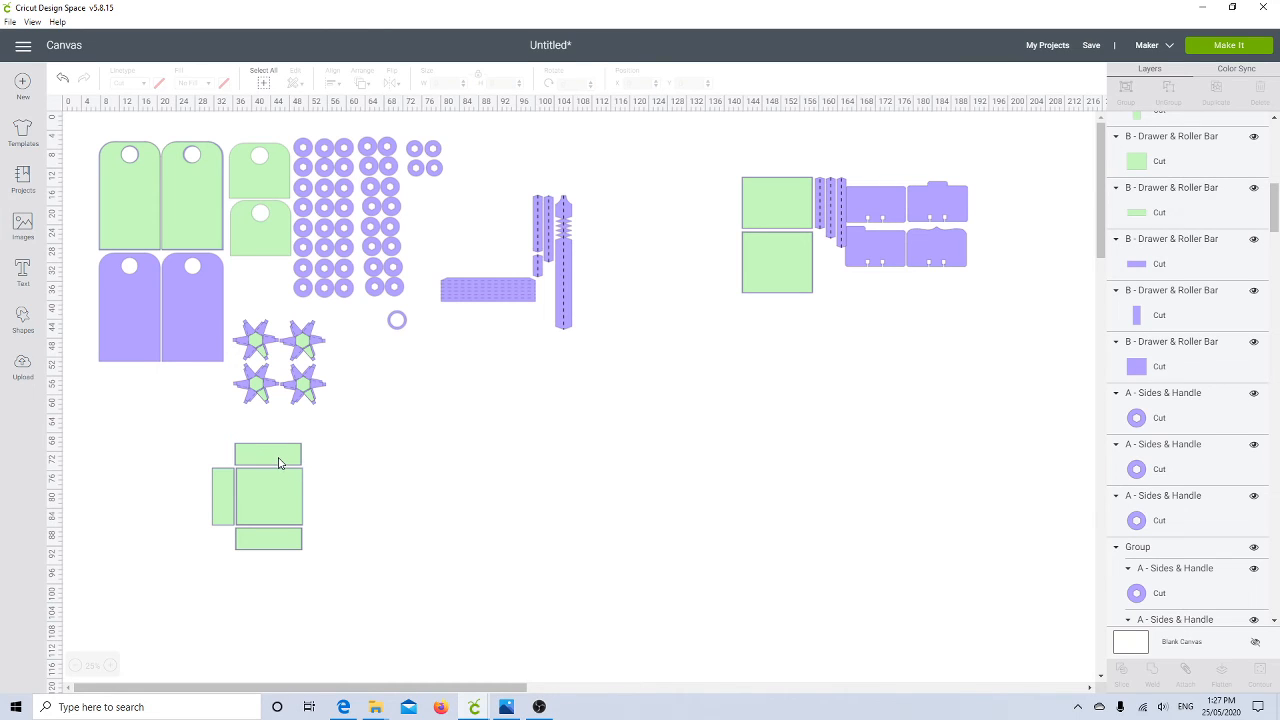
# - Pull the green strips above and below the large drawer panel off their purple backings and set them aside
pyautogui.moveTo(279, 463); pyautogui.dragTo(185, 449)
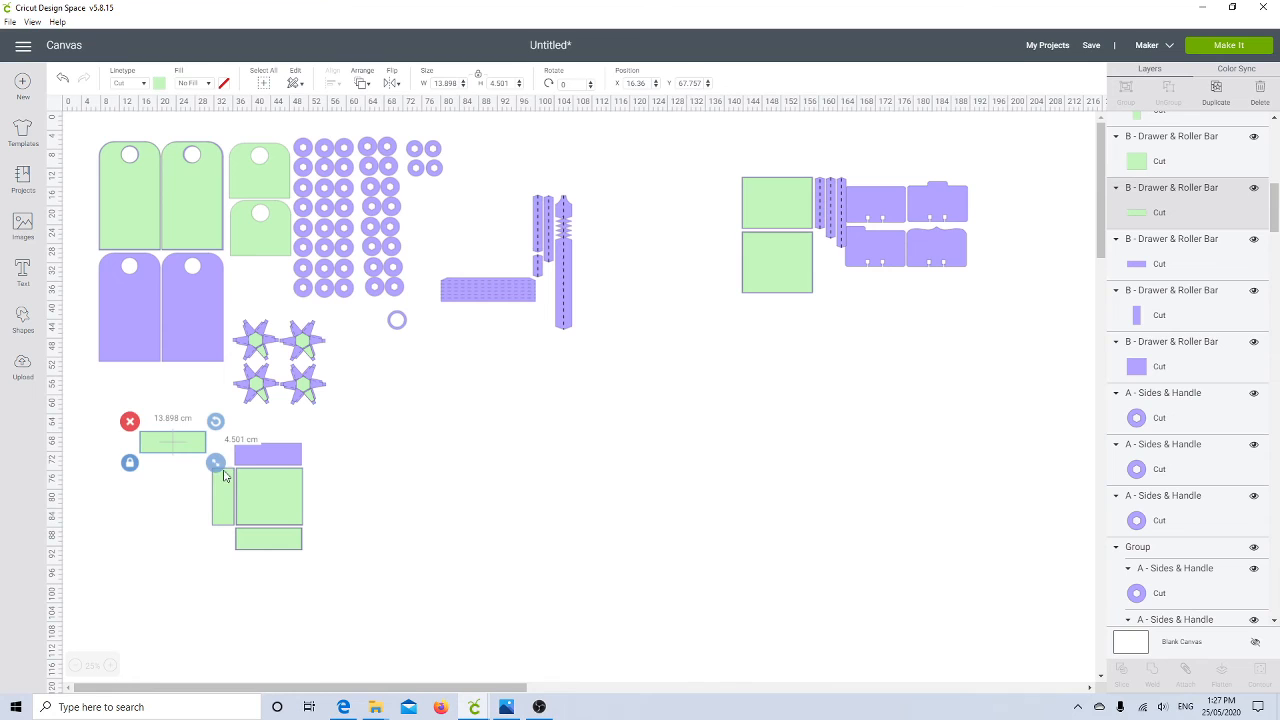
pyautogui.click(288, 457)
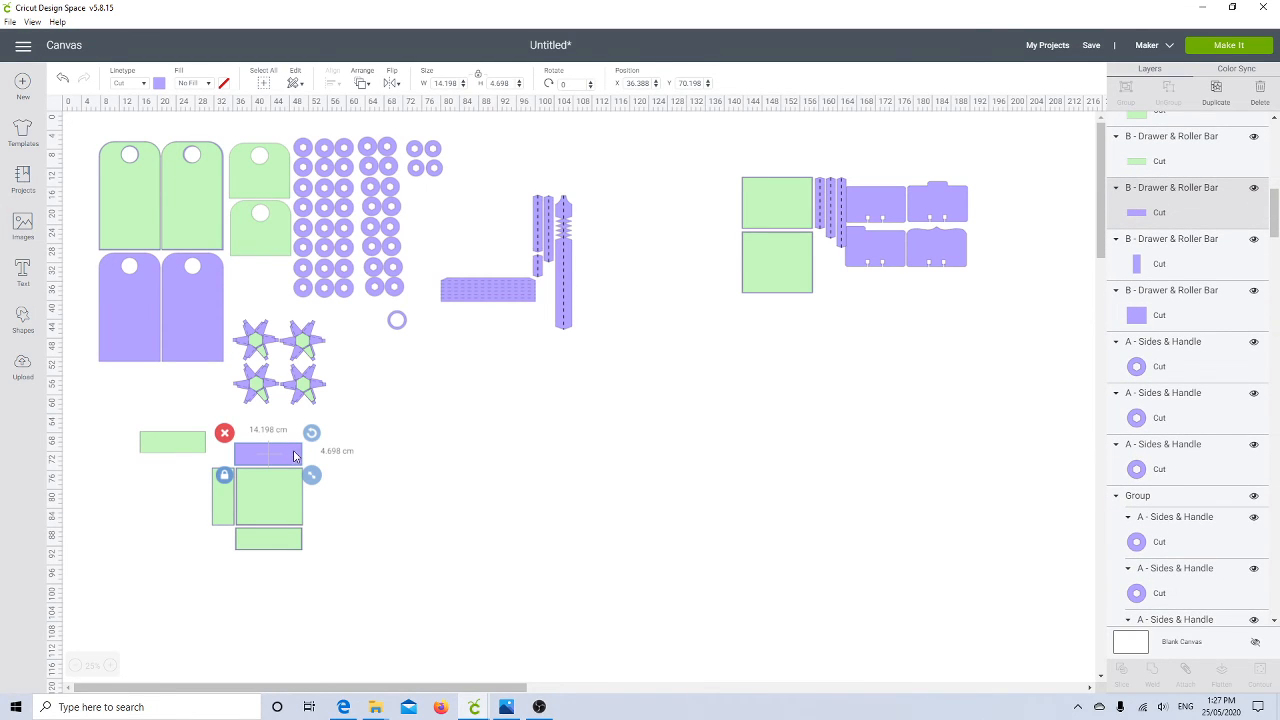
pyautogui.moveTo(285, 545); pyautogui.dragTo(180, 541)
# - Duplicate the purple strips above and below the large drawer panel, placing each copy directly beside its original
pyautogui.click(263, 454)
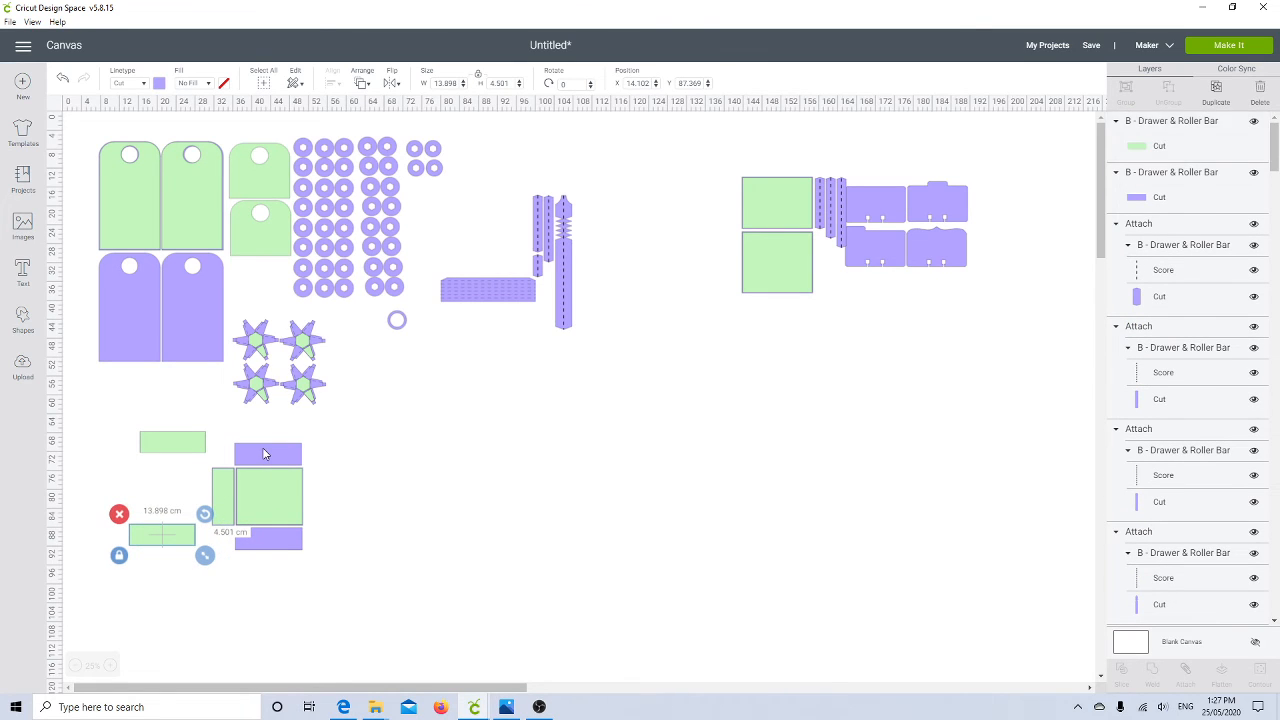
pyautogui.click(1216, 90)
pyautogui.moveTo(273, 465); pyautogui.dragTo(339, 457)
pyautogui.click(273, 529)
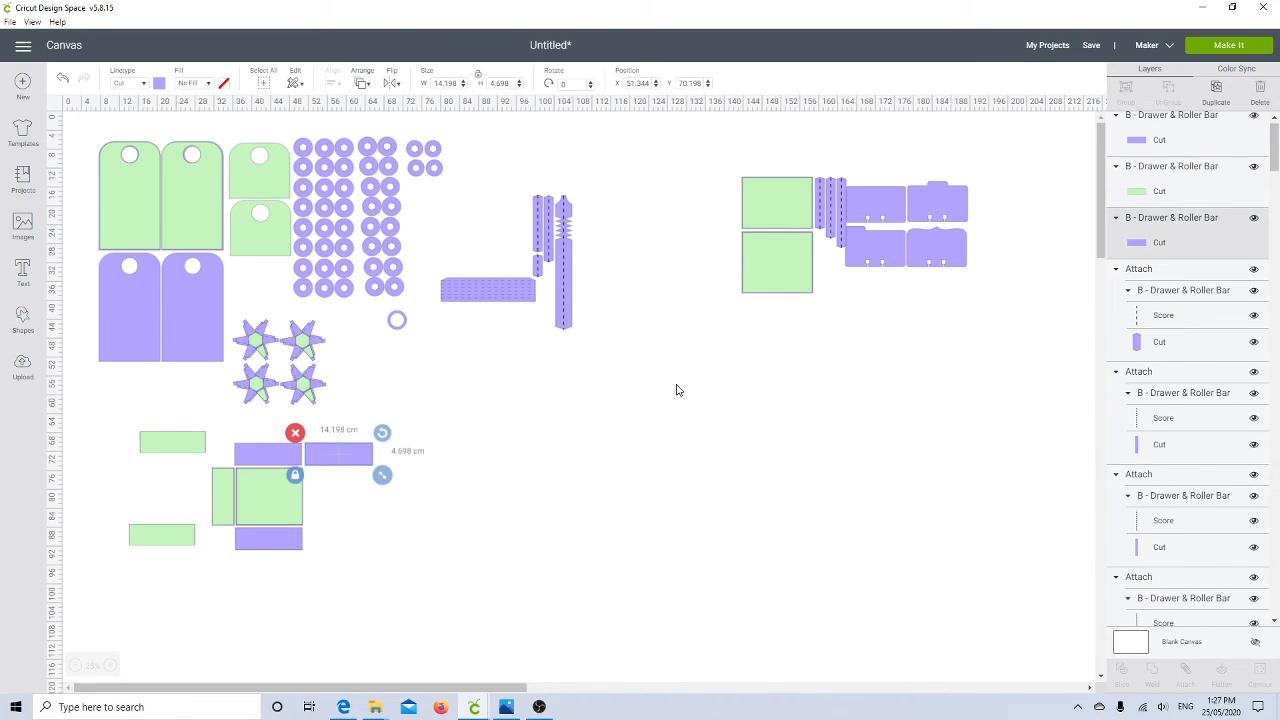
pyautogui.click(1216, 90)
pyautogui.moveTo(278, 549); pyautogui.dragTo(342, 544)
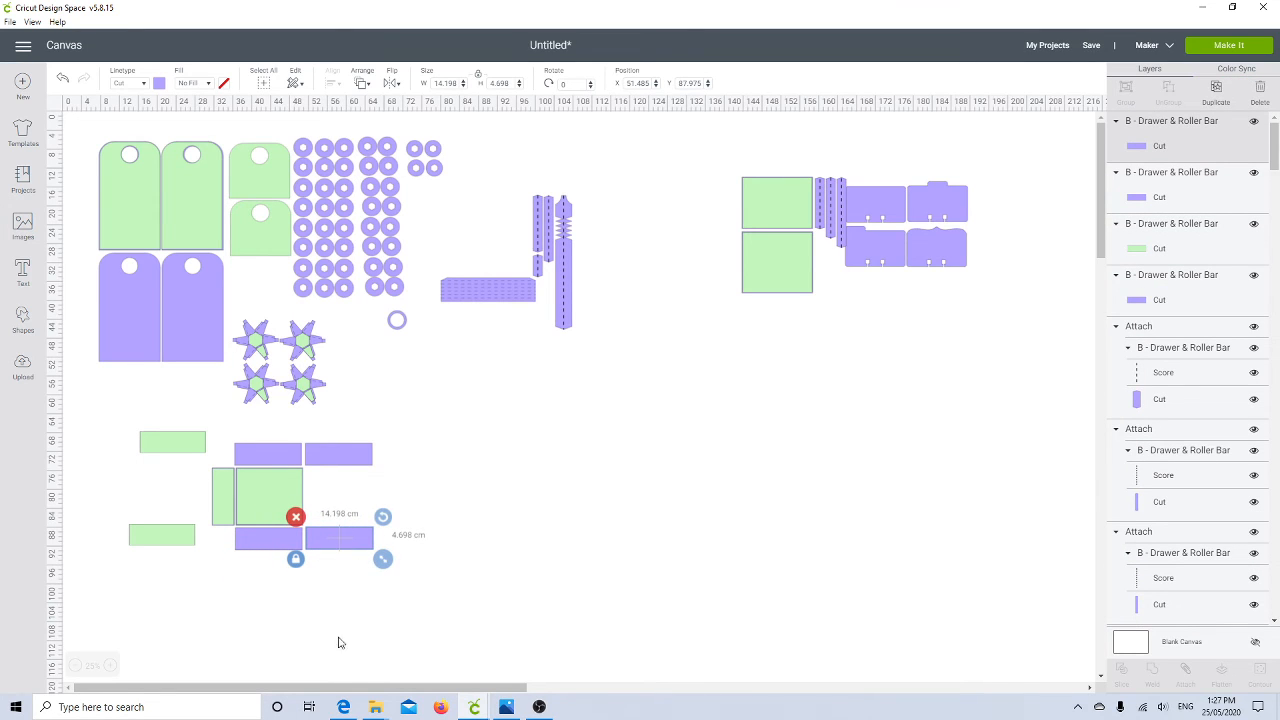
# - Check the drawer layout in the finished Pirouette project window and return to the untitled project
pyautogui.moveTo(474, 705)
pyautogui.click(411, 675)
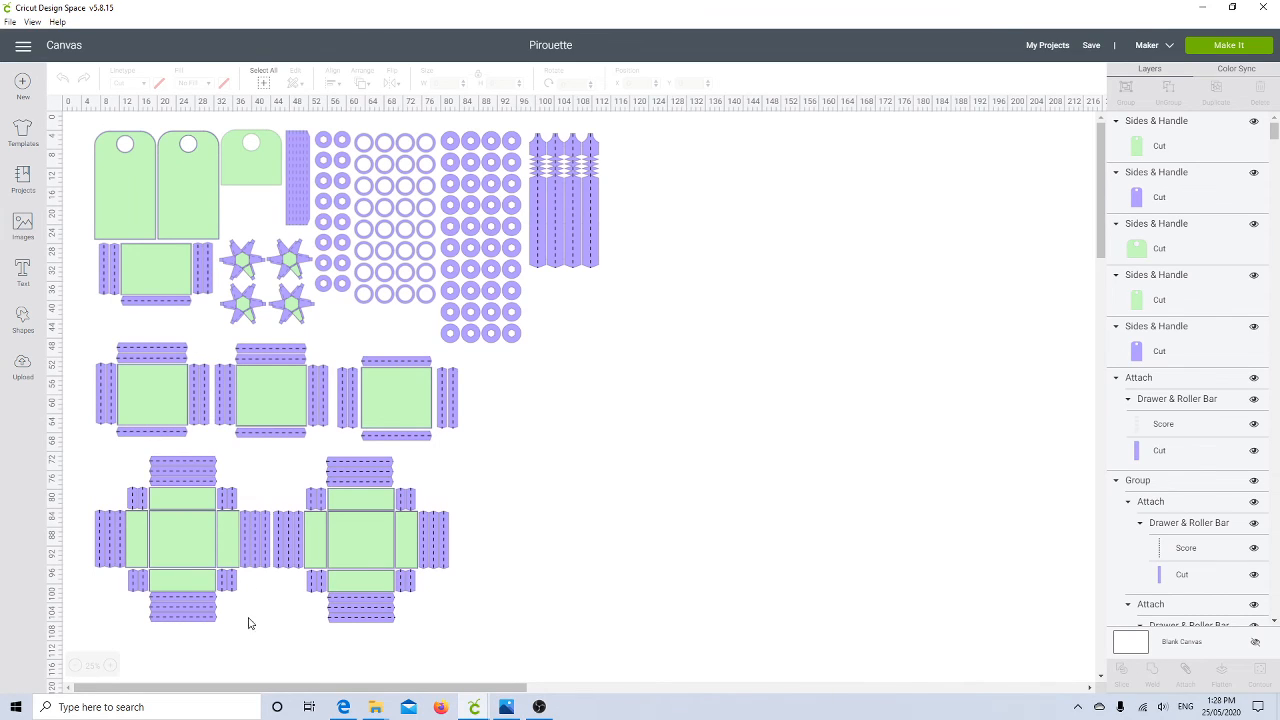
pyautogui.moveTo(474, 707)
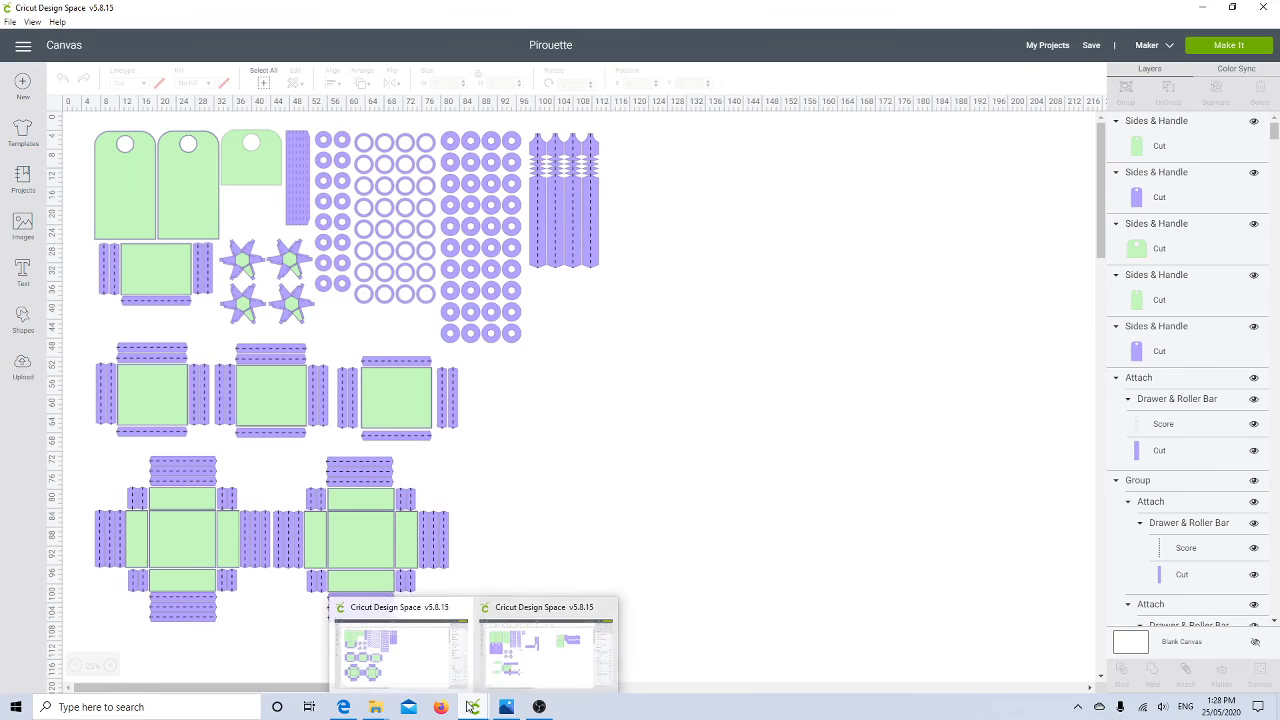
pyautogui.click(520, 668)
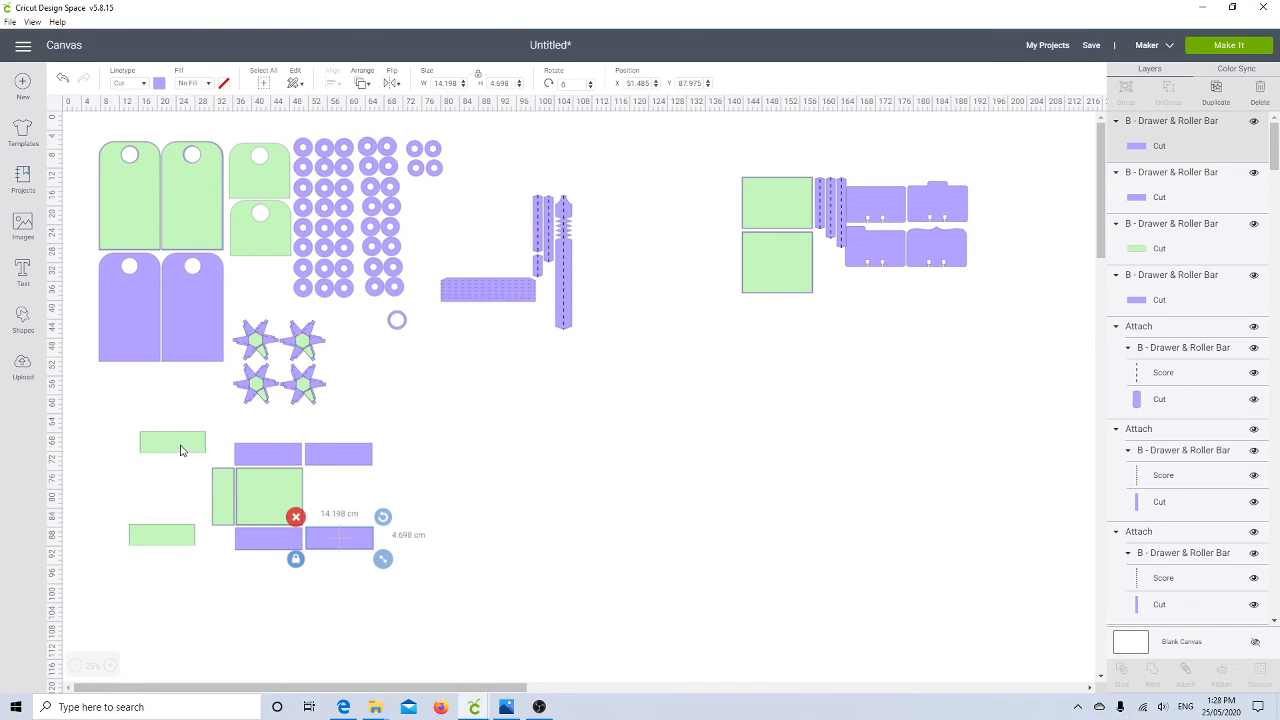
# - Place the two loose green strips on the purple strips above and below the large drawer panel and delete the two spare purple copies
pyautogui.moveTo(180, 450); pyautogui.dragTo(280, 461)
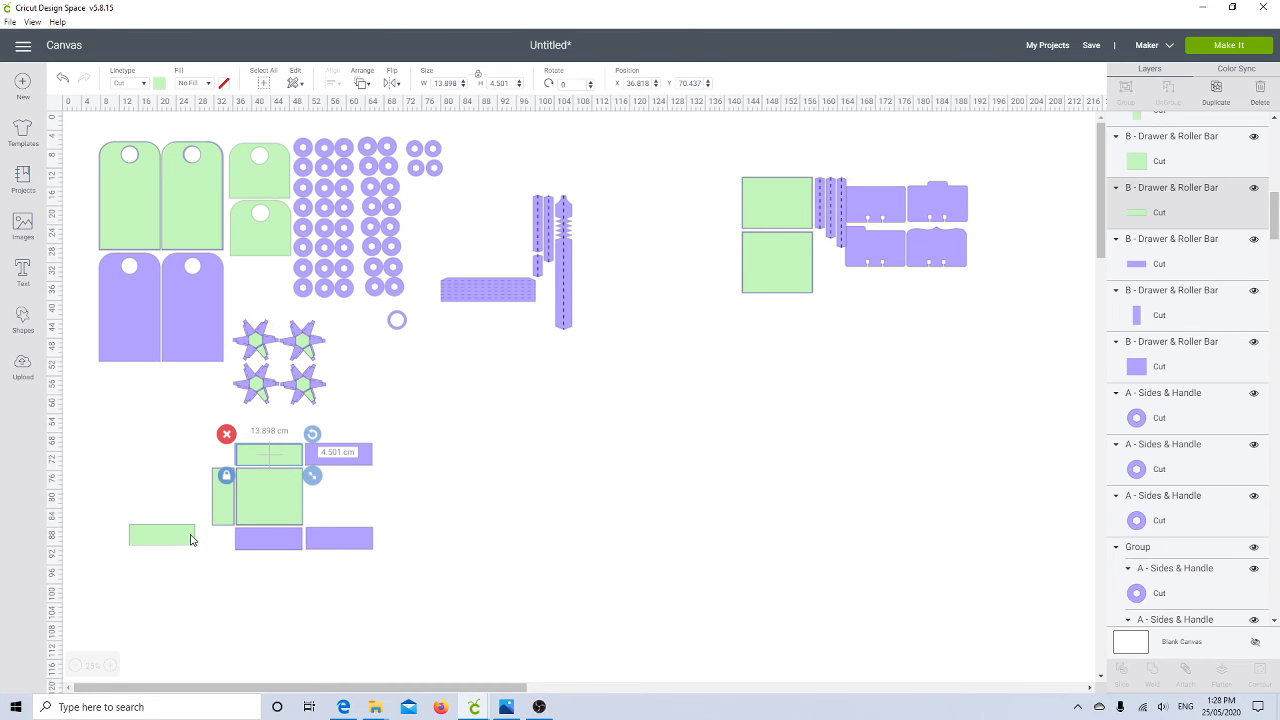
pyautogui.moveTo(191, 537); pyautogui.dragTo(310, 543)
pyautogui.click(348, 462)
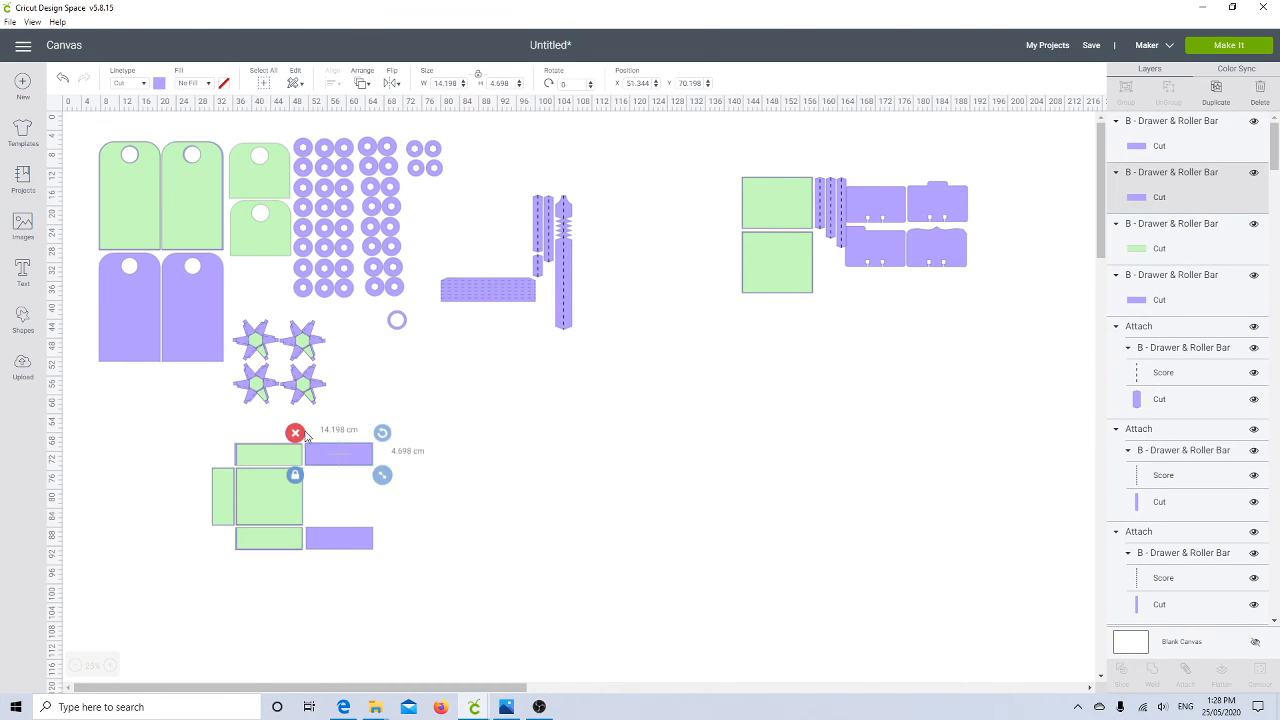
pyautogui.press('Delete')
pyautogui.click(338, 543)
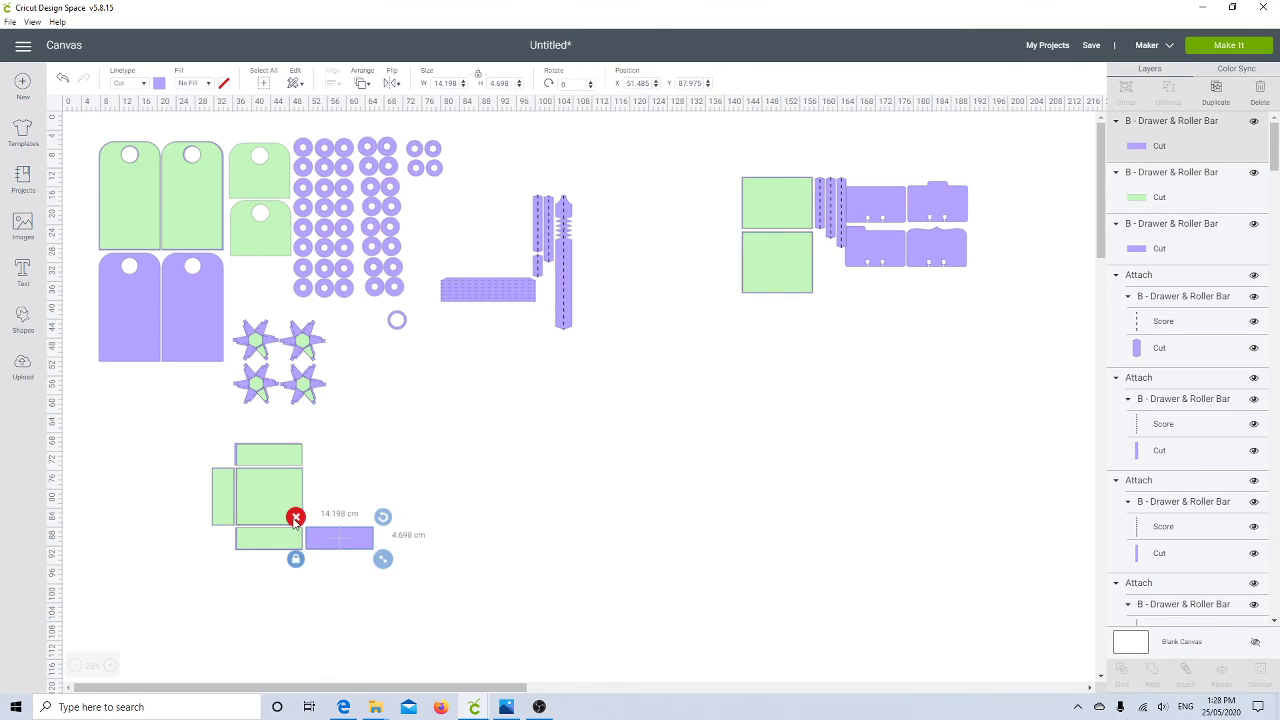
pyautogui.click(295, 519)
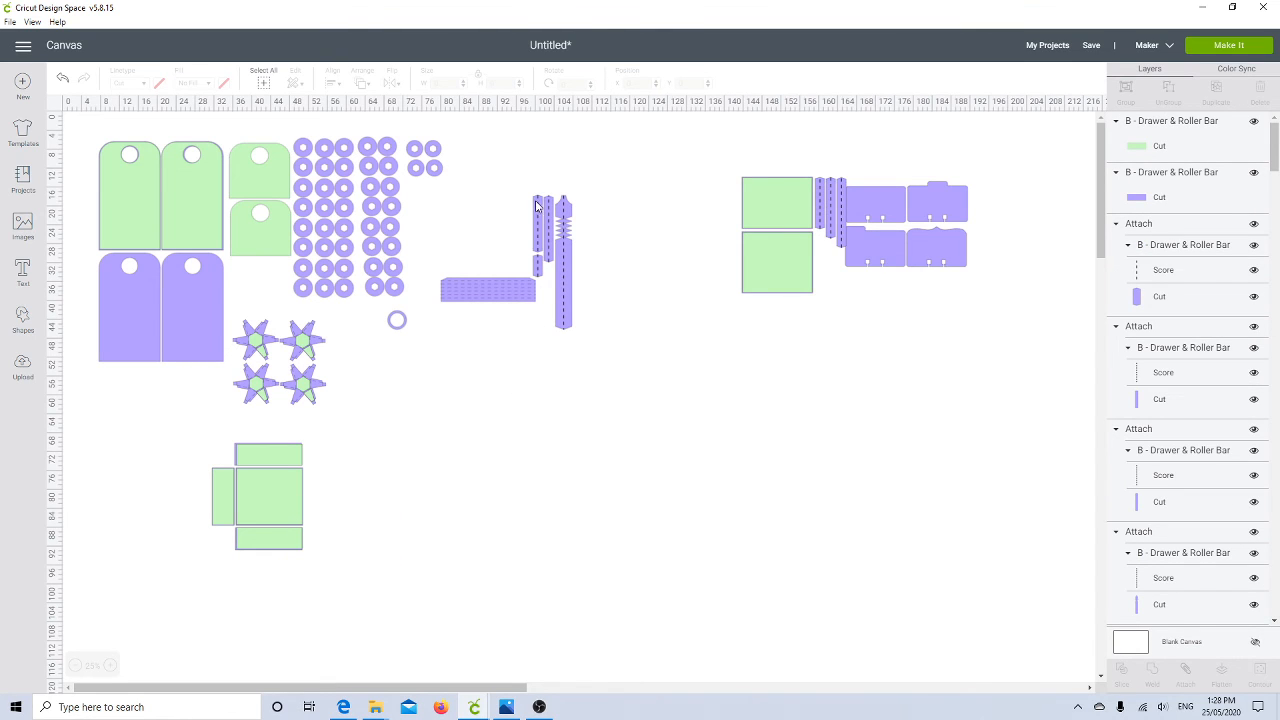
# - Move the three short scored strips near the drawer layout, and duplicate the left side panel with its backing onto the large panel's right side
pyautogui.moveTo(522, 190); pyautogui.dragTo(416, 498)
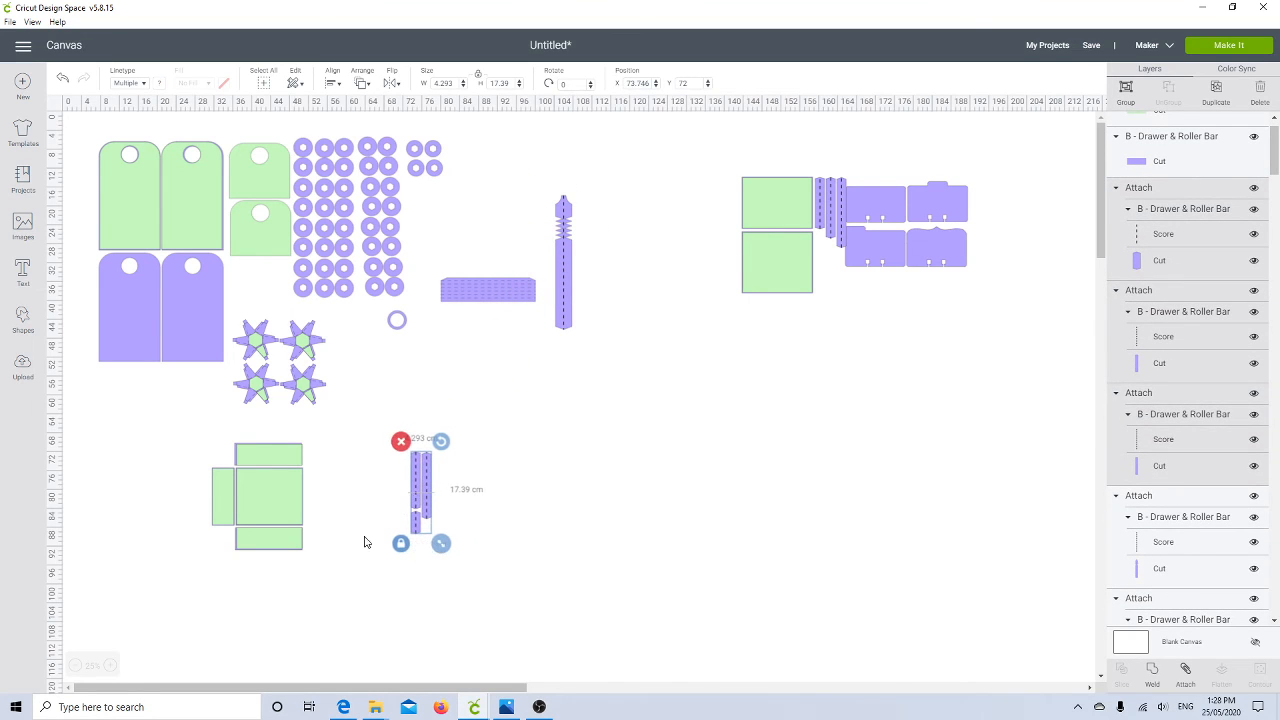
pyautogui.click(366, 537)
pyautogui.moveTo(201, 462); pyautogui.dragTo(226, 539)
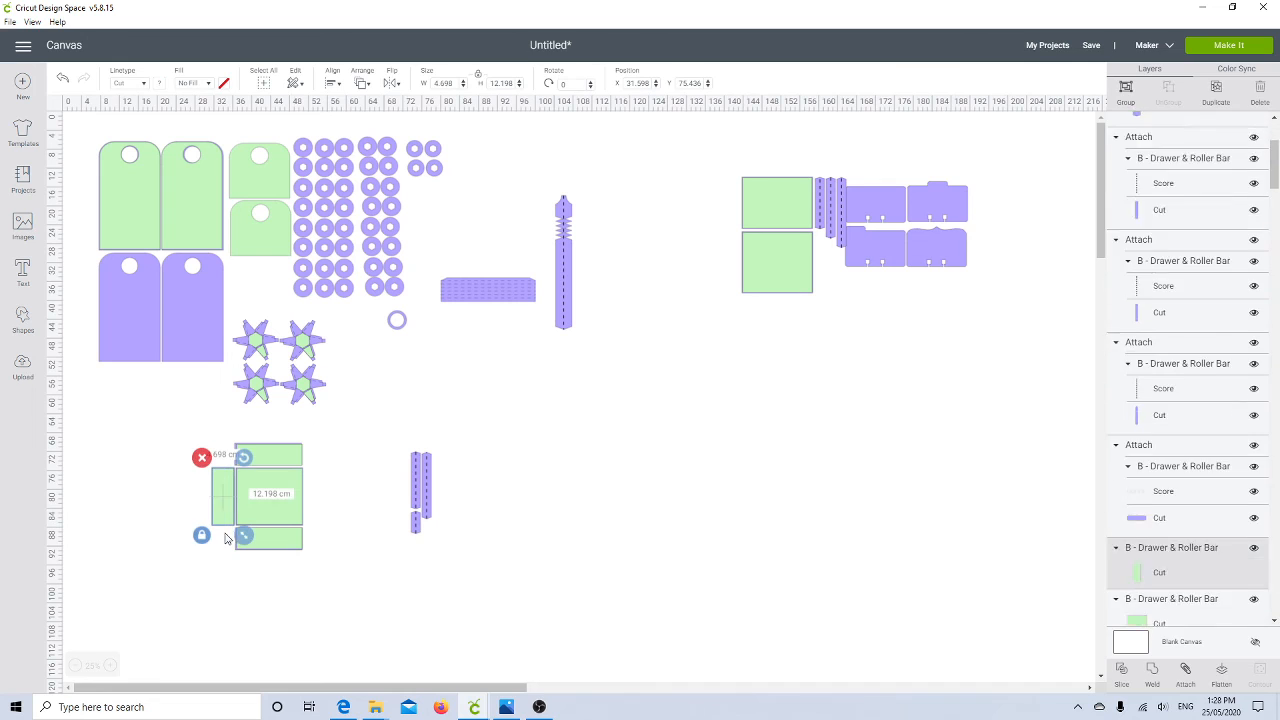
pyautogui.click(1216, 90)
pyautogui.moveTo(228, 510); pyautogui.dragTo(316, 505)
pyautogui.click(420, 550)
# - Separate the two longer scored strips from the shortest one and set them side by side next to the drawer layout
pyautogui.click(427, 519)
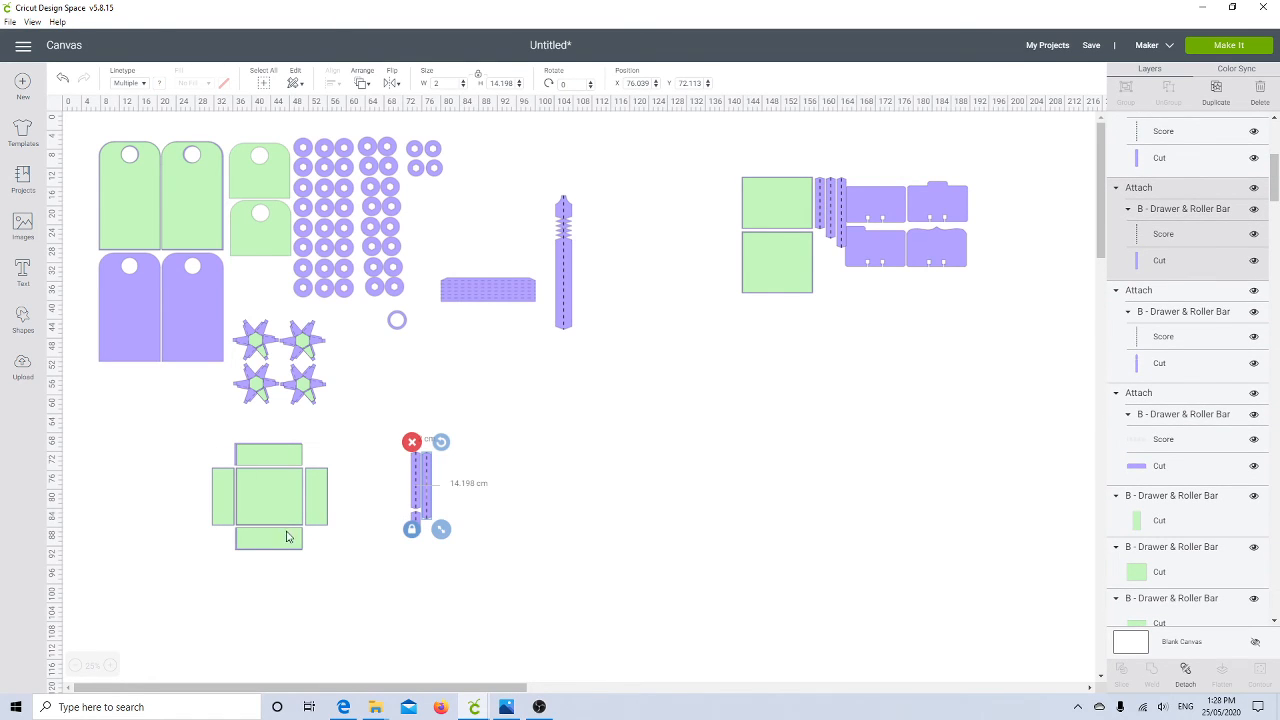
pyautogui.moveTo(420, 492); pyautogui.dragTo(346, 525)
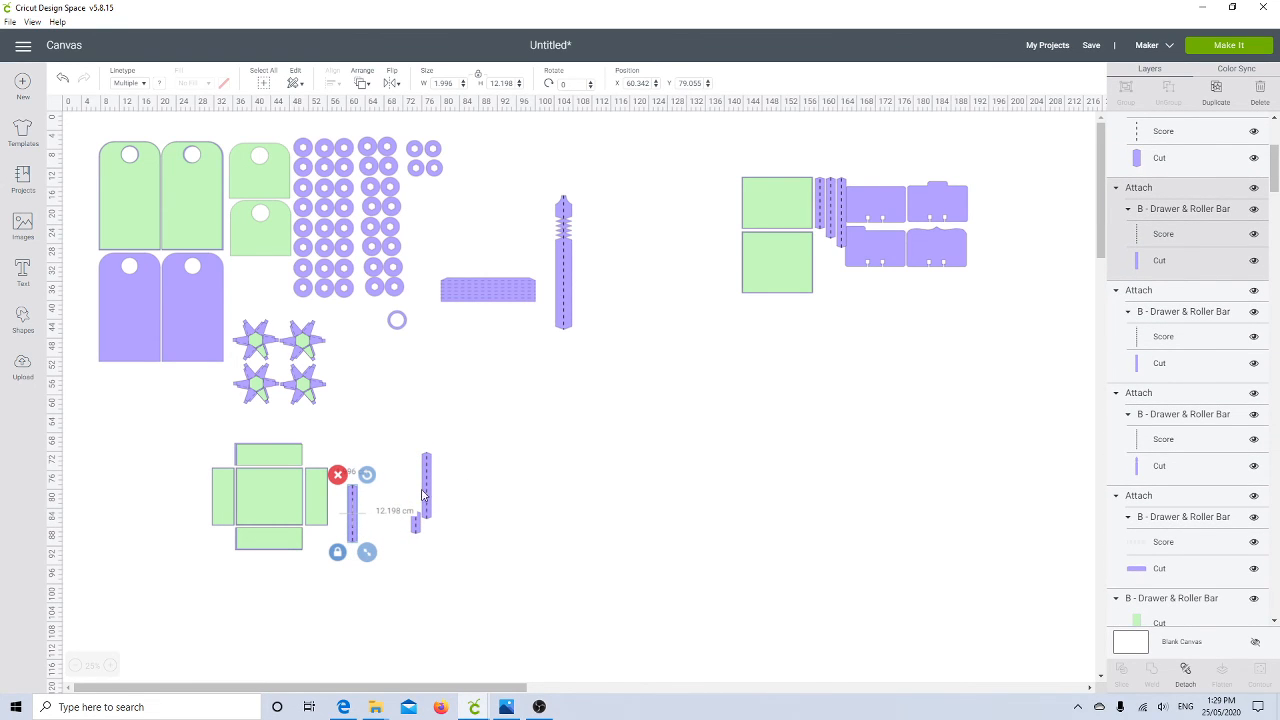
pyautogui.click(375, 461)
pyautogui.moveTo(425, 497); pyautogui.dragTo(372, 515)
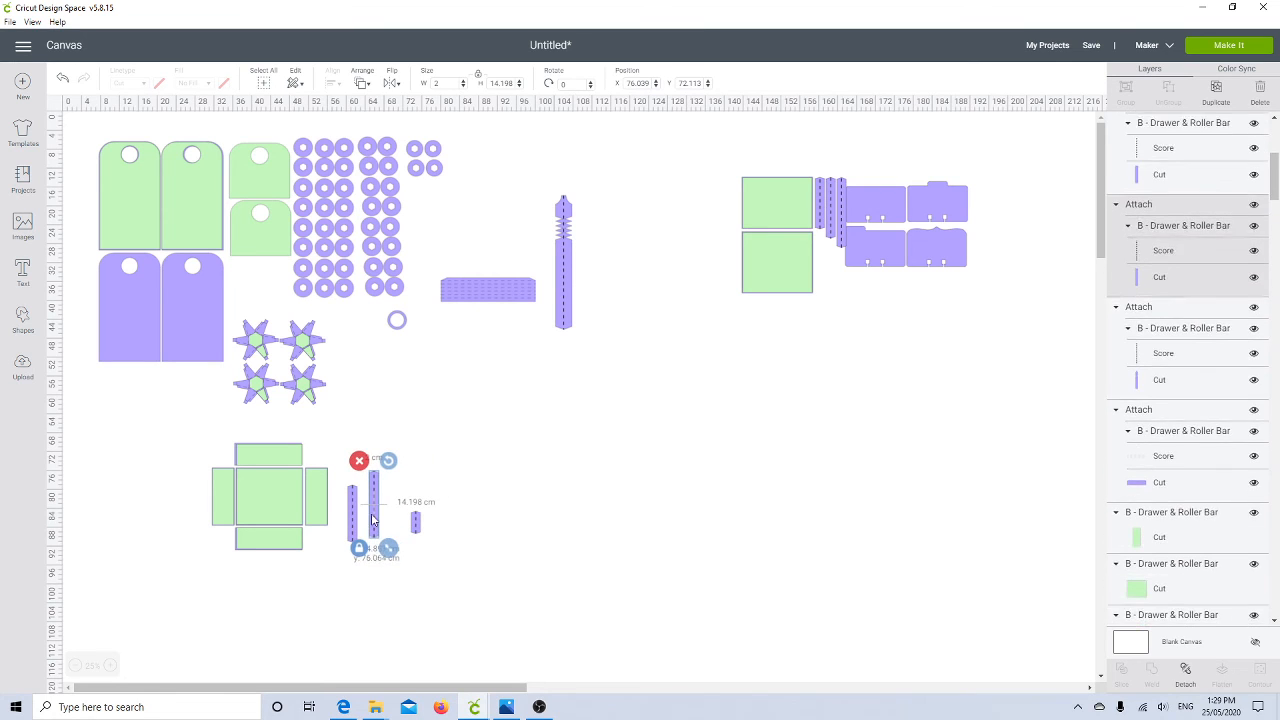
# - Rotate the 14.198 cm scored strip by 90 degrees and place it directly above the drawer's upper green strip
pyautogui.click(113, 665)
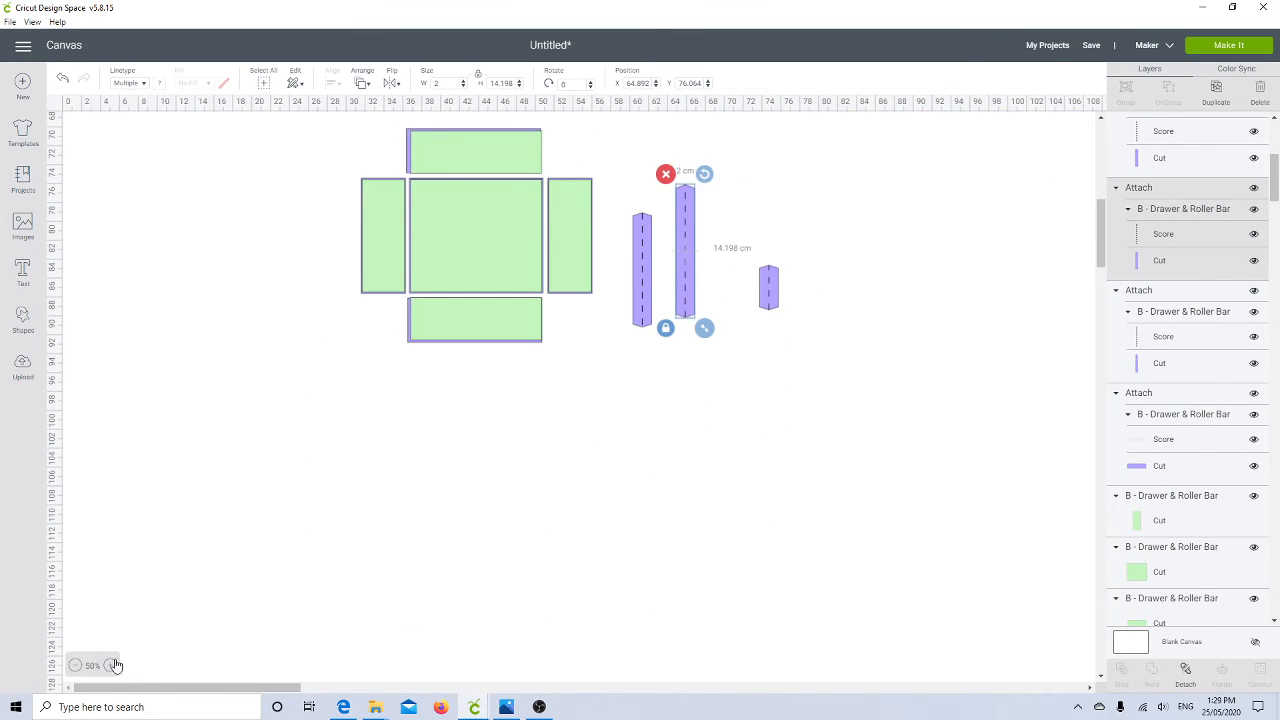
pyautogui.scroll(3, 372, 651)
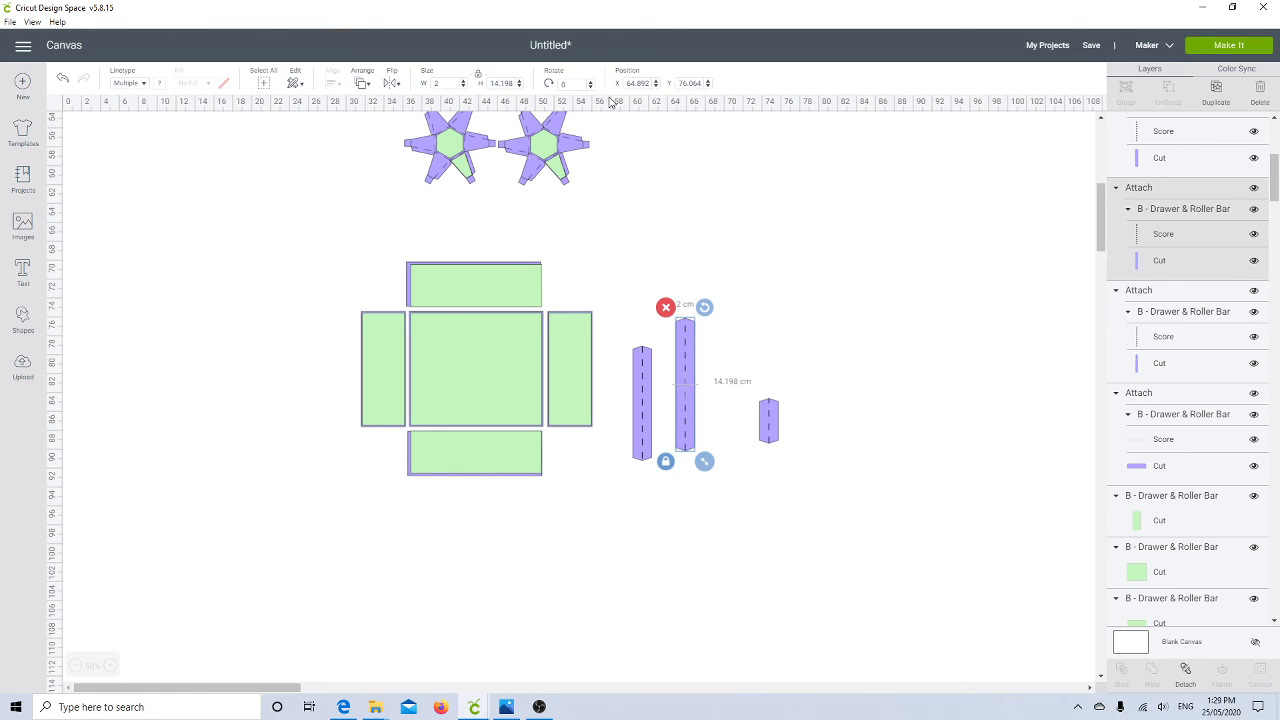
pyautogui.click(562, 84)
pyautogui.write('90')
pyautogui.press('Return')
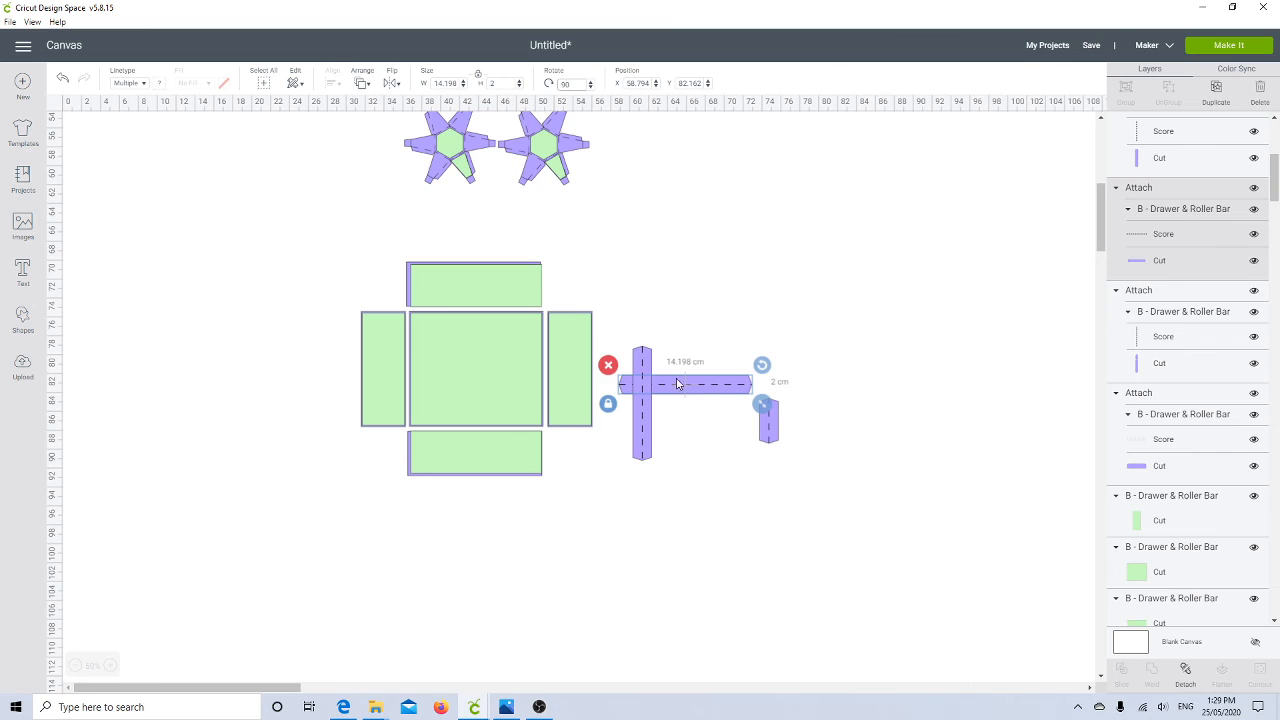
pyautogui.moveTo(686, 388); pyautogui.dragTo(470, 249)
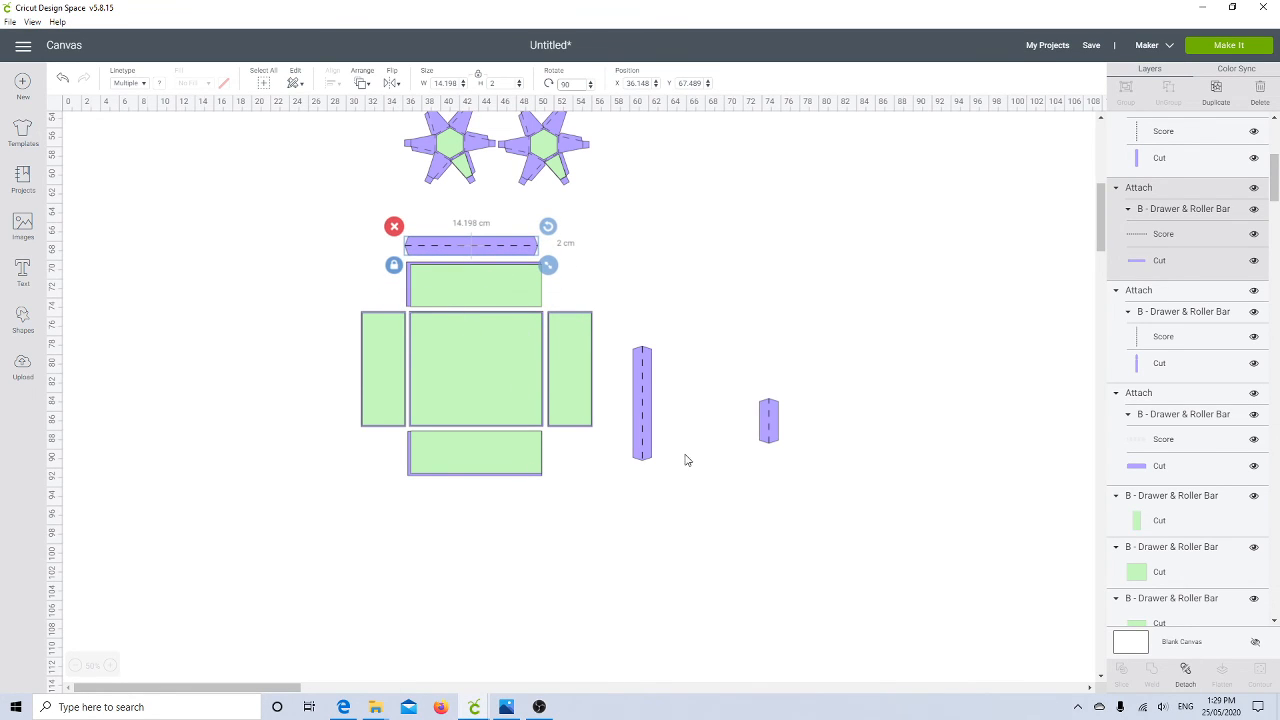
# - Place the remaining long scored strip beside the right side panel and the shortest one at the right end of the lower green strip
pyautogui.moveTo(640, 456); pyautogui.dragTo(603, 408)
pyautogui.click(765, 430)
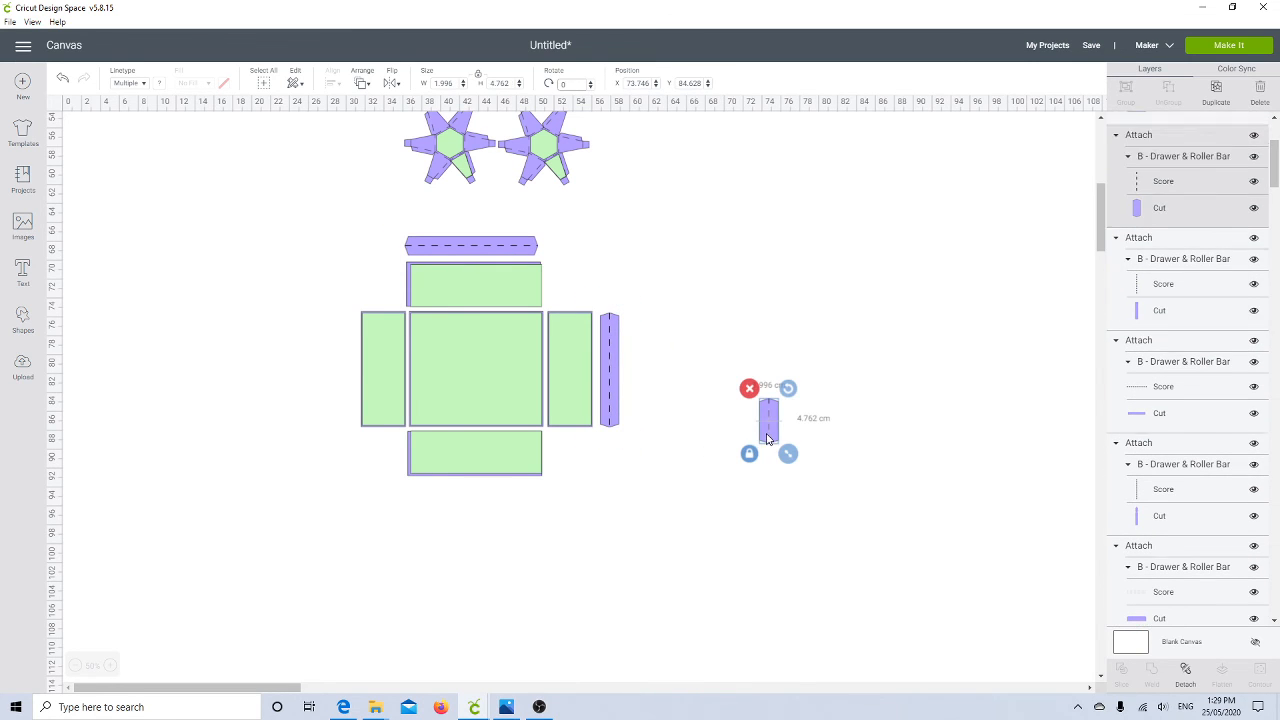
pyautogui.moveTo(768, 438); pyautogui.dragTo(557, 470)
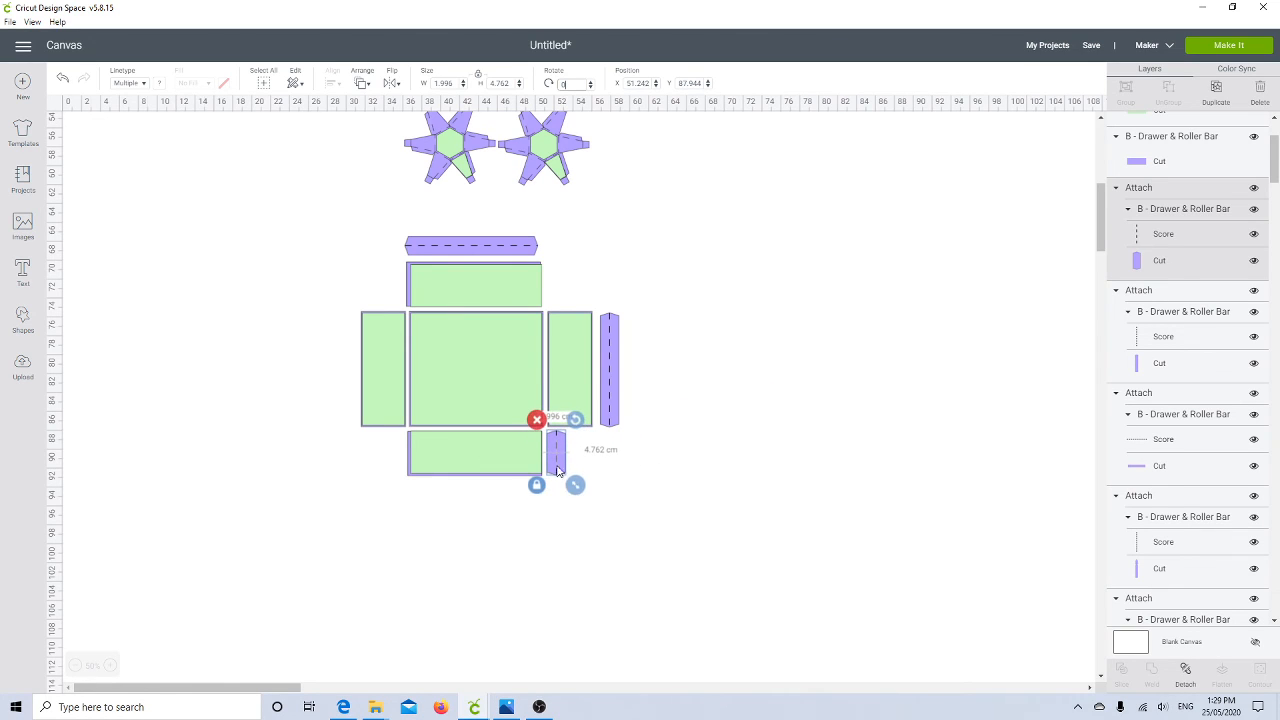
pyautogui.click(650, 541)
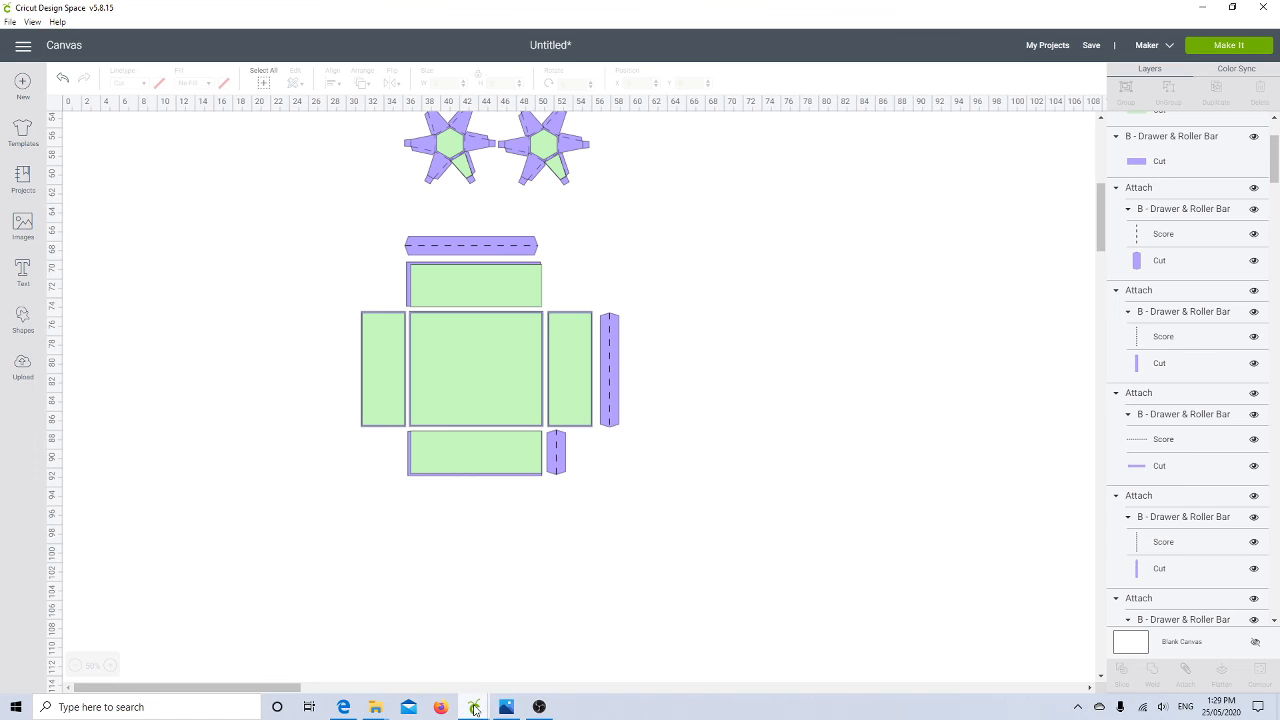
# - Review the finished Pirouette project, and consult the labelled layout and cutting table in the Pirouette SVG Guide PDF in Microsoft Edge
pyautogui.moveTo(475, 709)
pyautogui.click(423, 668)
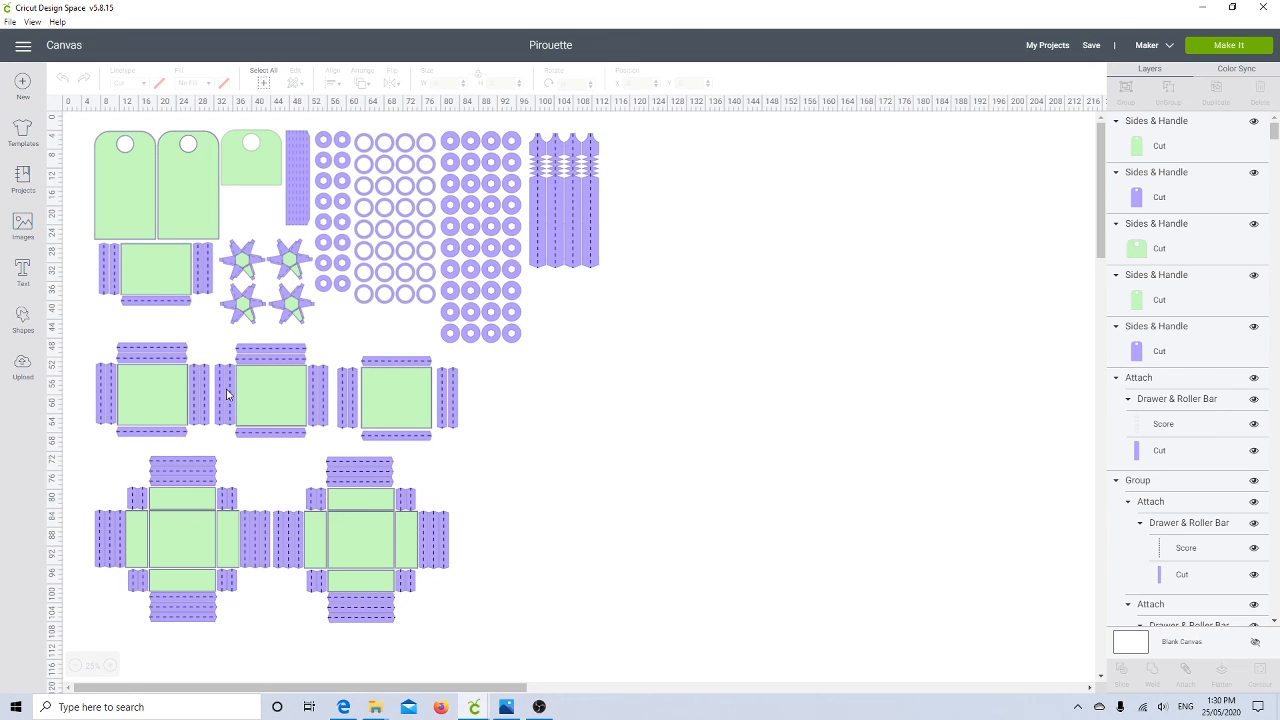
pyautogui.moveTo(344, 707)
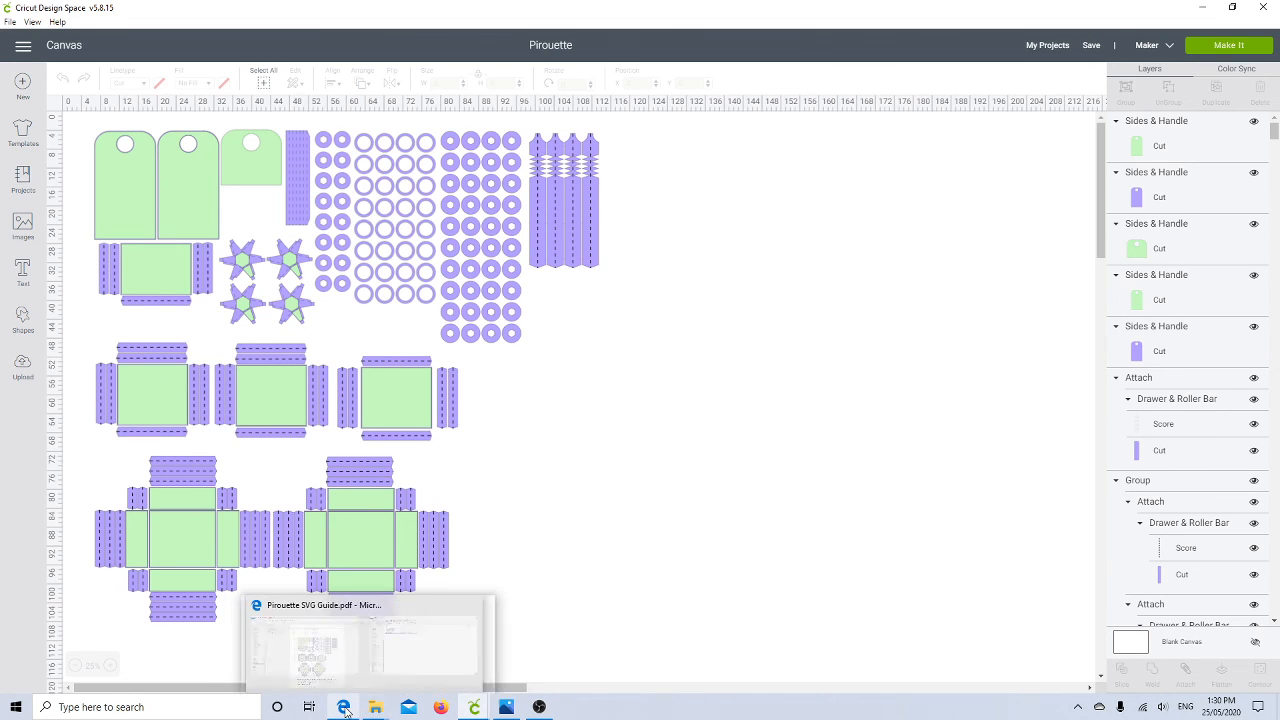
pyautogui.click(362, 645)
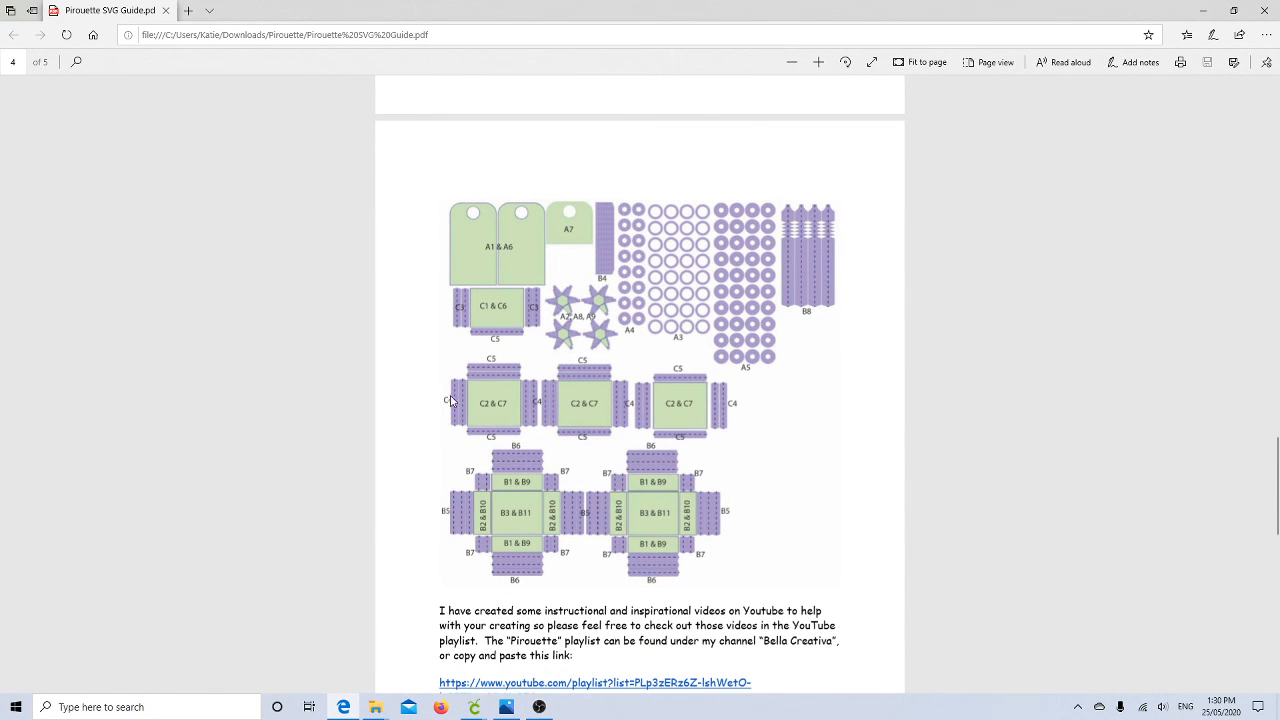
pyautogui.scroll(5, 572, 417)
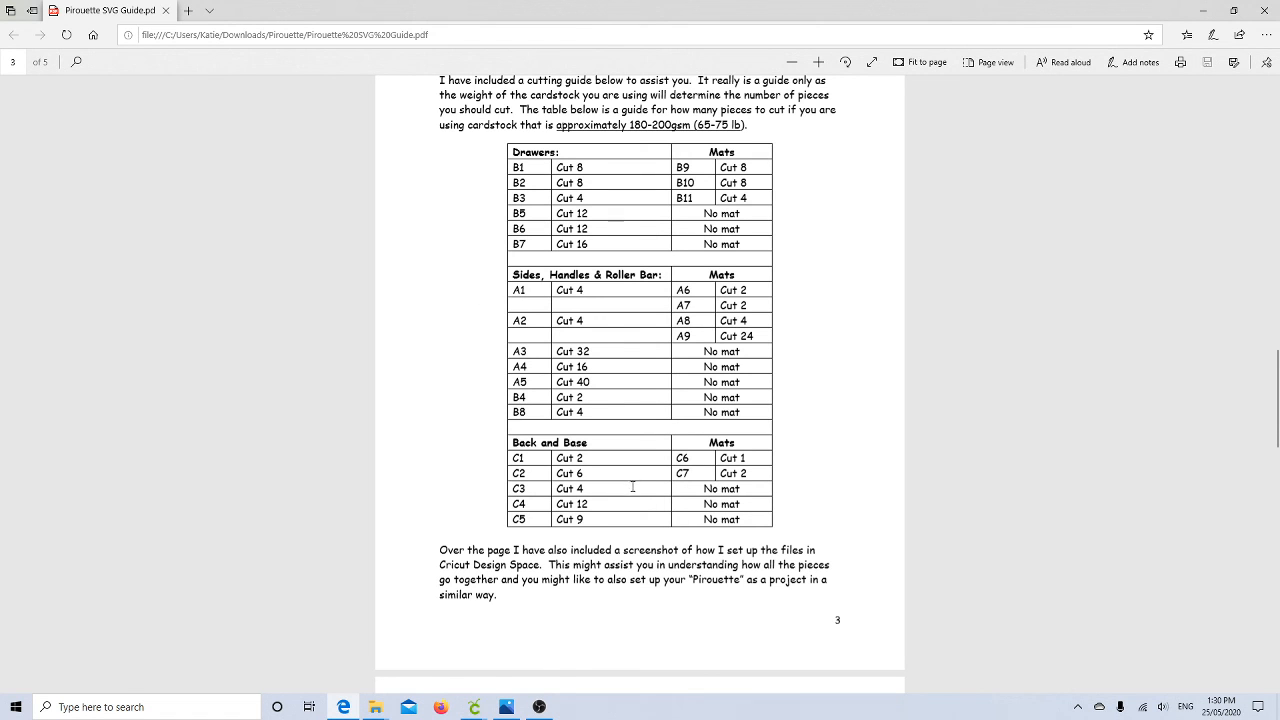
# - Return to the finished Pirouette project in Cricut Design Space and check its save options without saving
pyautogui.moveTo(473, 712)
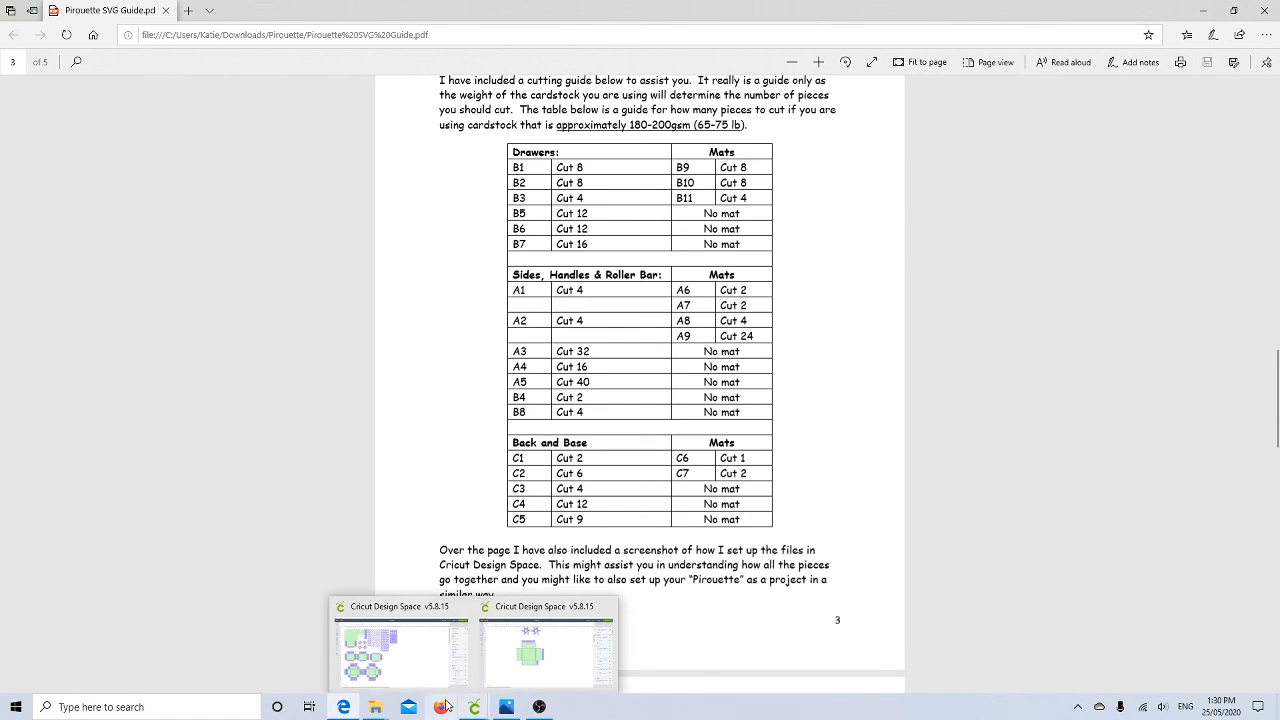
pyautogui.click(418, 680)
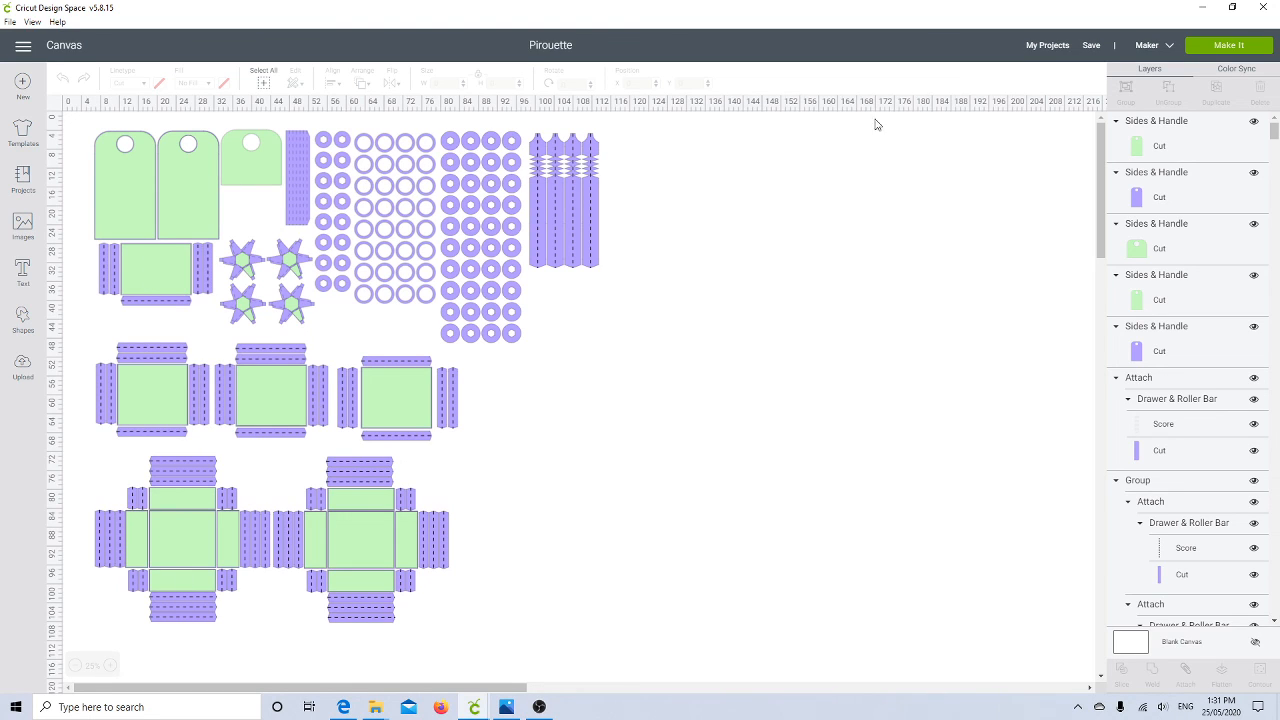
pyautogui.click(1092, 46)
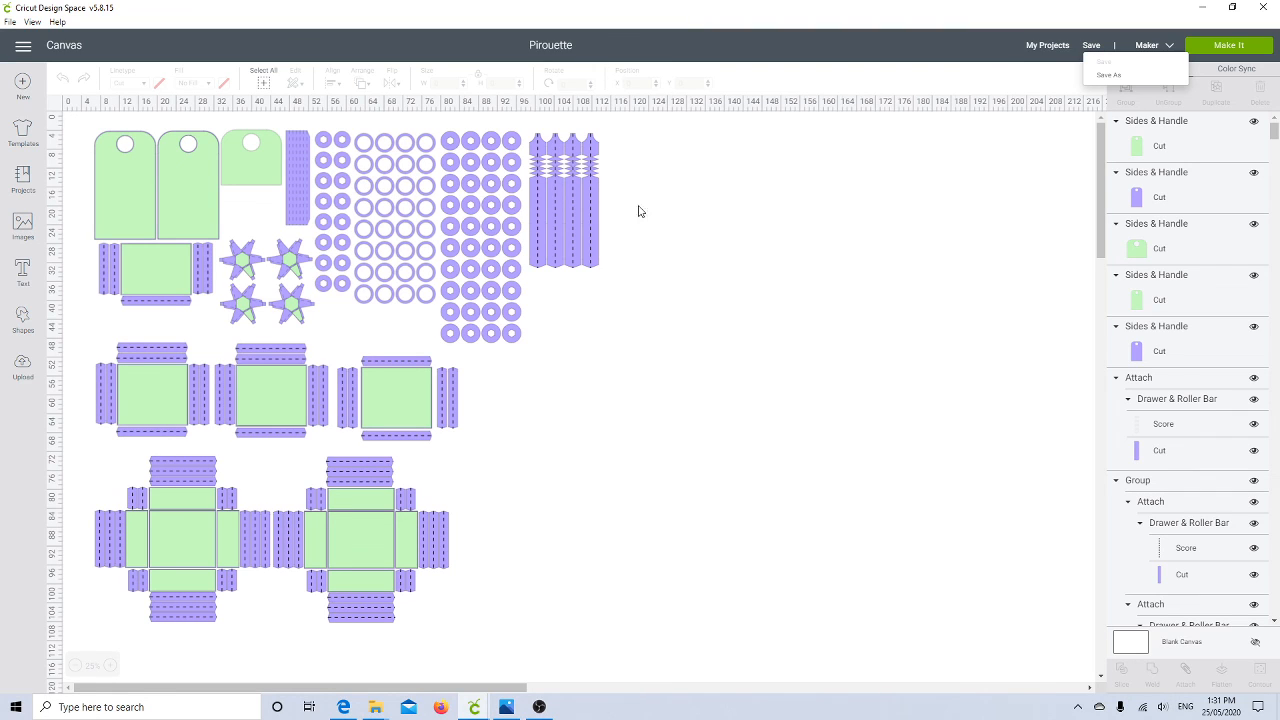
pyautogui.click(640, 437)
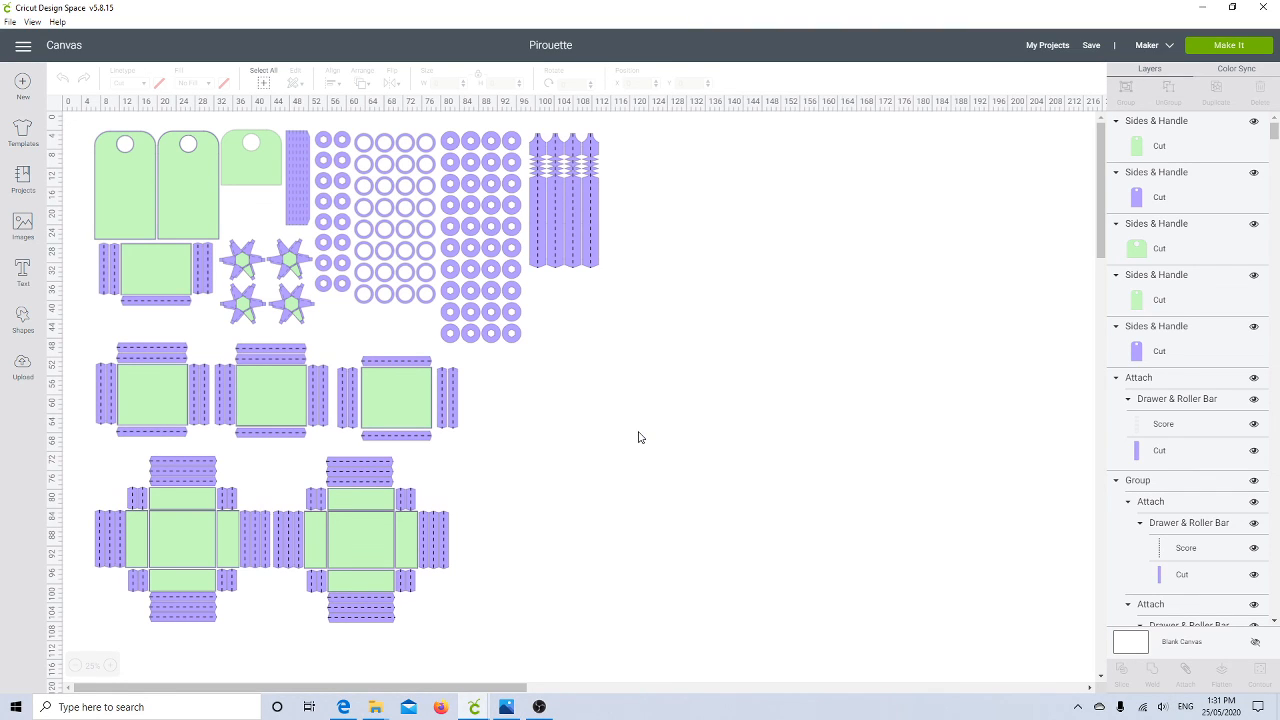